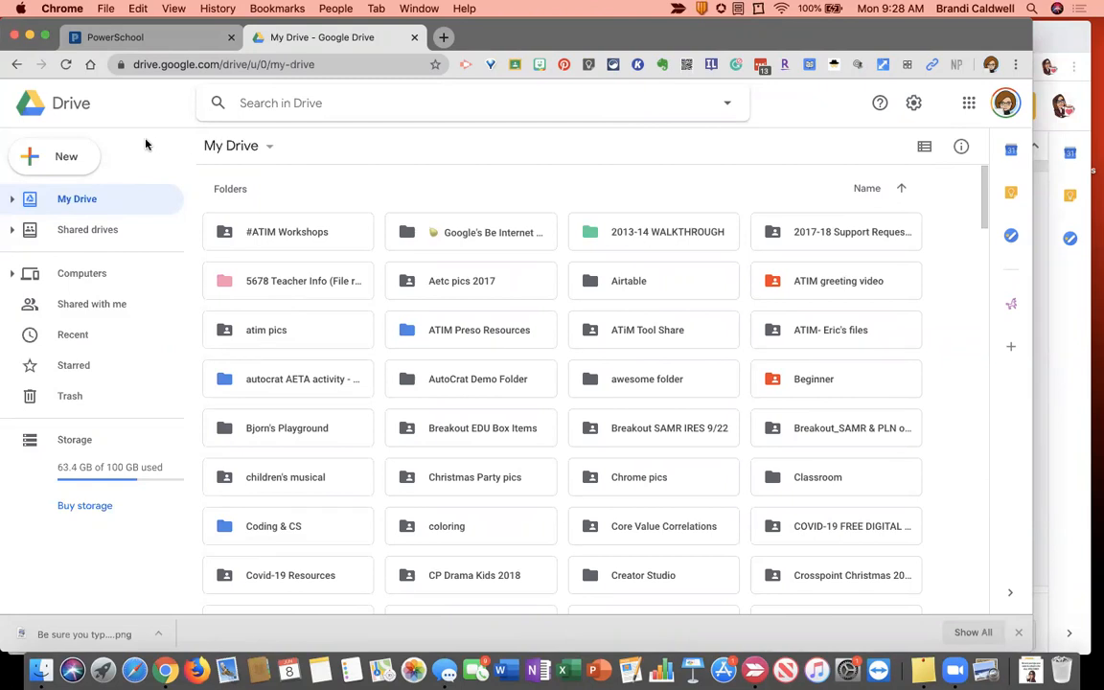
Open the Google Docs template gallery to start a new document from a template.
left_click(71, 150)
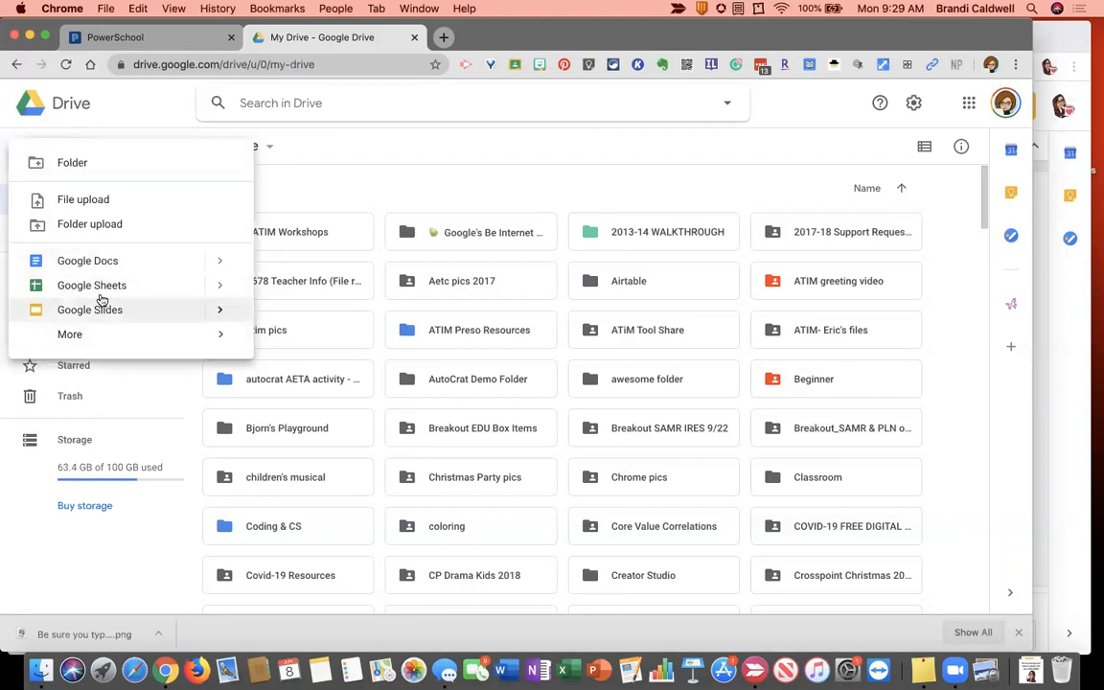
mouse_move(86, 334)
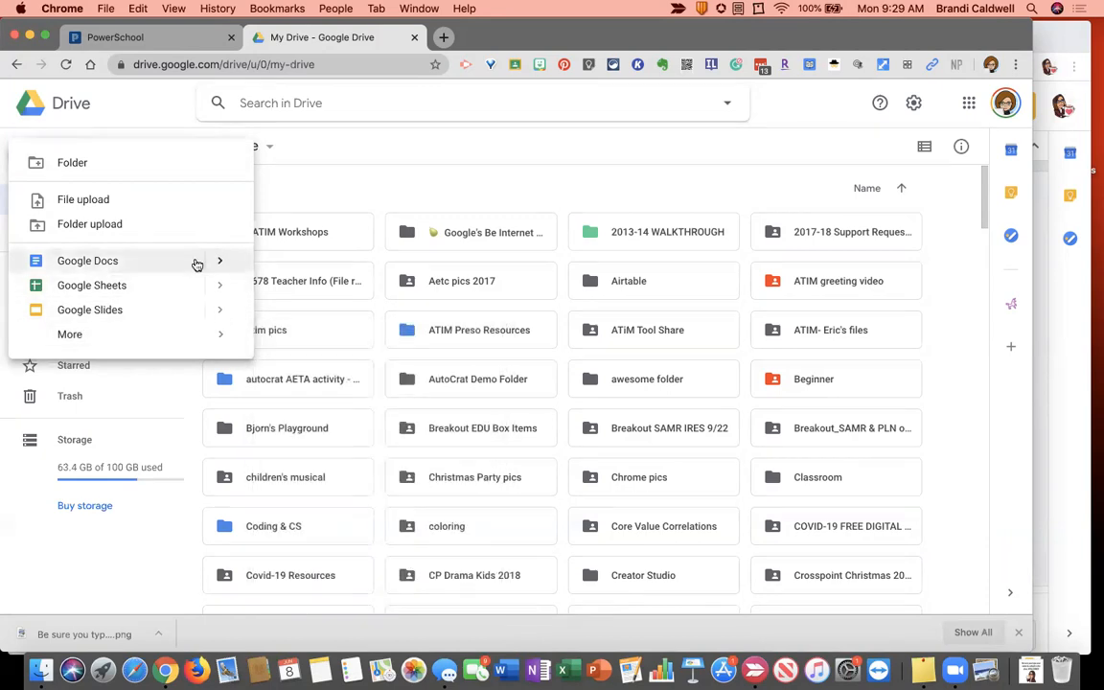
mouse_move(220, 263)
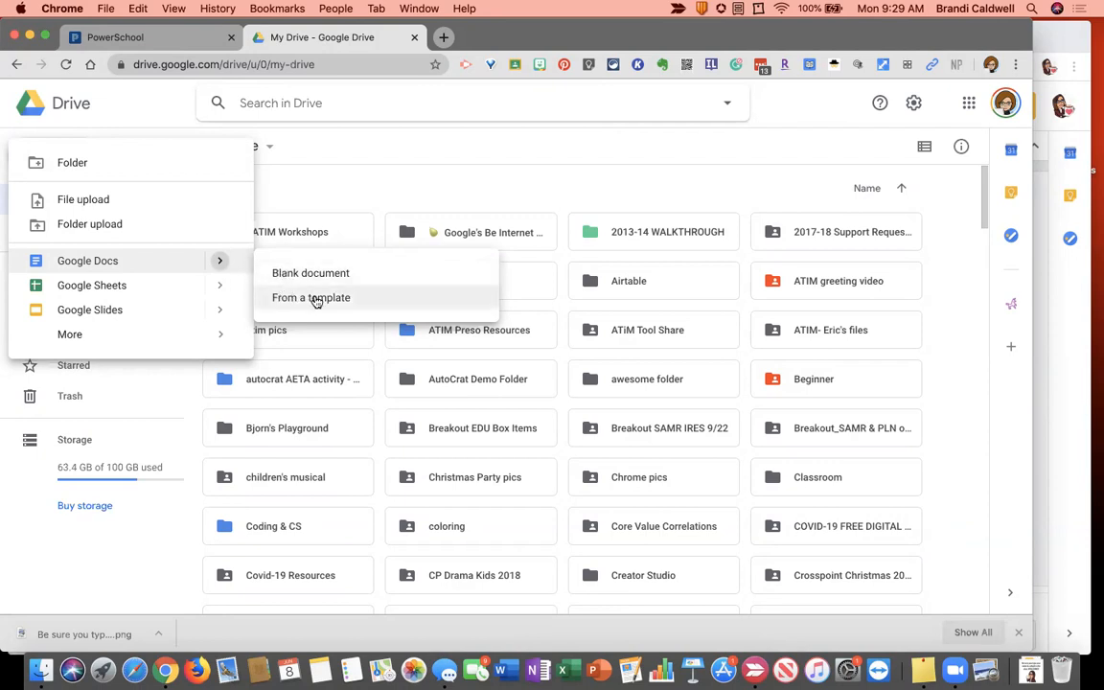
left_click(316, 303)
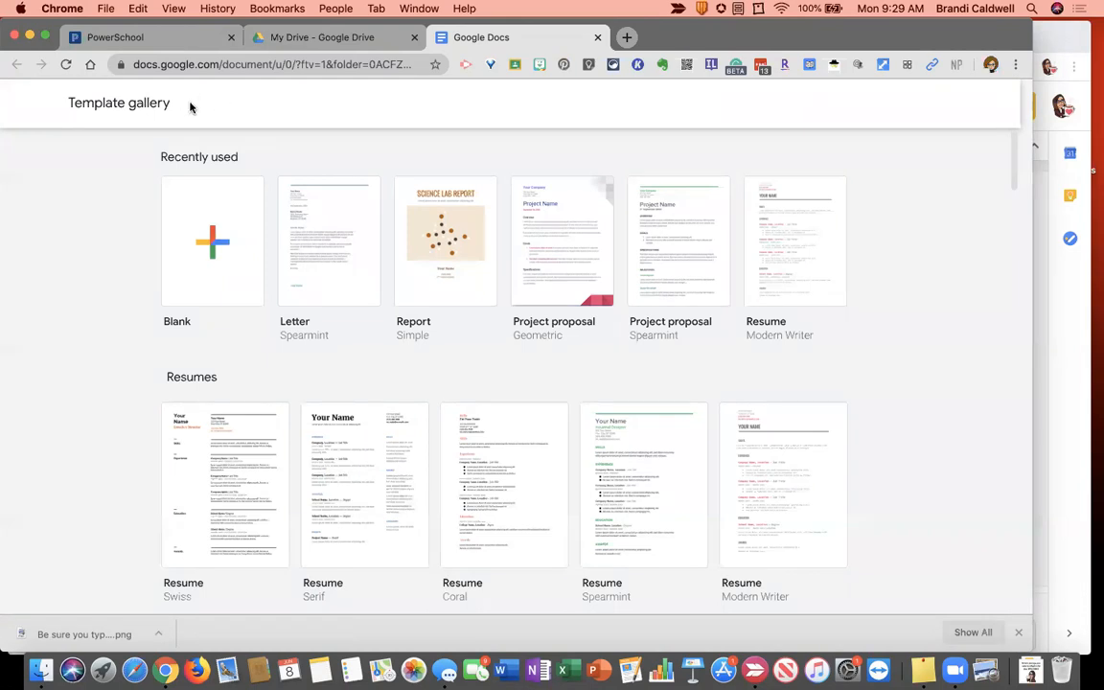
Browse the template gallery from the recently used and resume templates through to the Education templates.
scroll(293, 387, "down", 1)
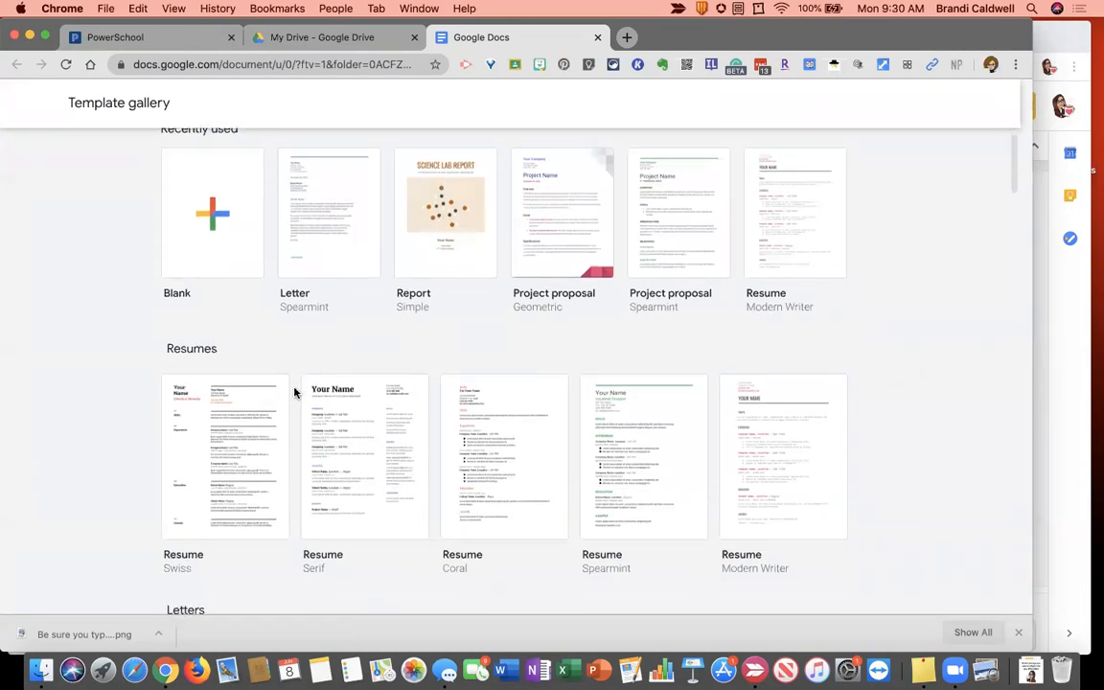
scroll(293, 390, "down", 3)
scroll(294, 390, "down", 1)
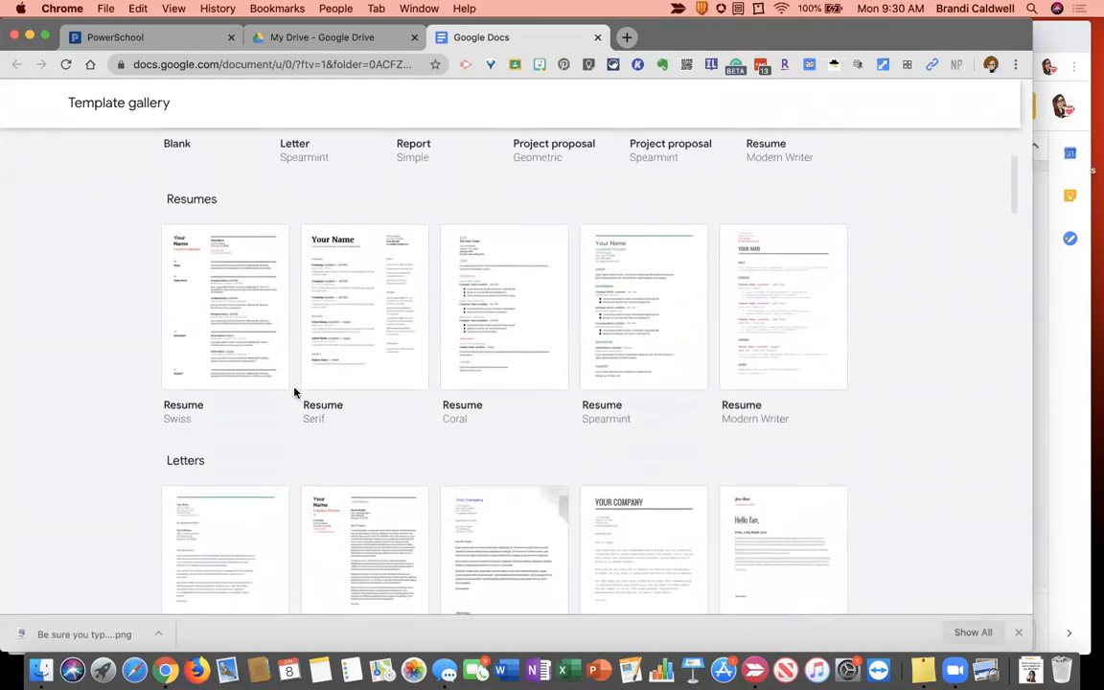
scroll(294, 390, "up", 3)
scroll(294, 392, "down", 1)
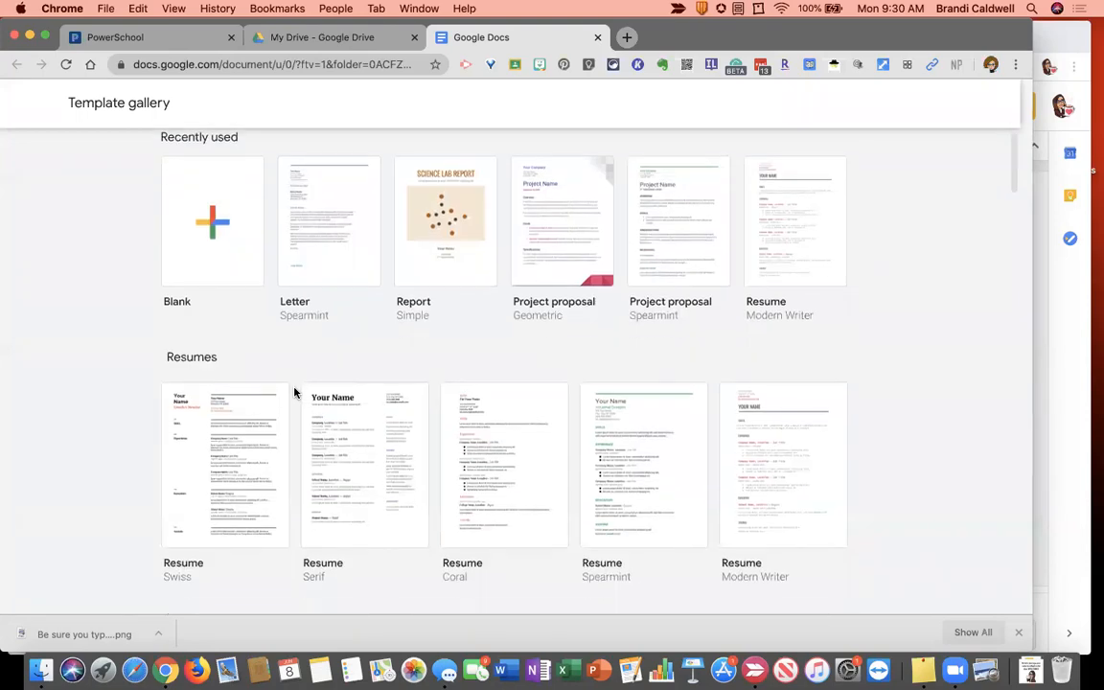
scroll(294, 392, "down", 2)
scroll(294, 392, "down", 4)
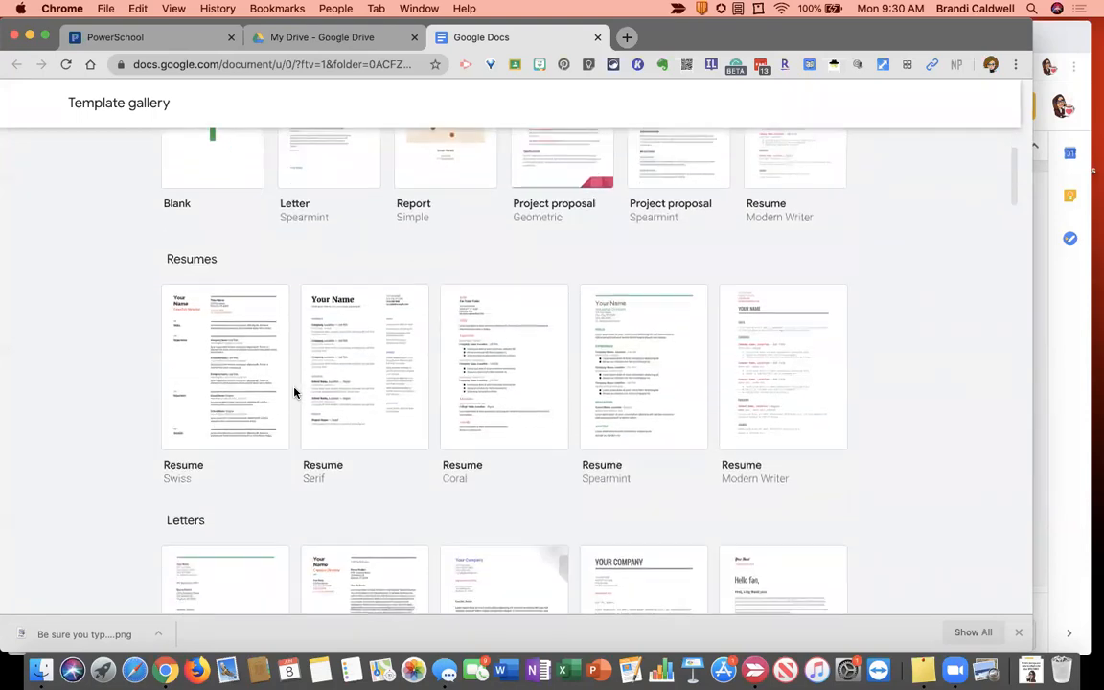
scroll(294, 392, "down", 2)
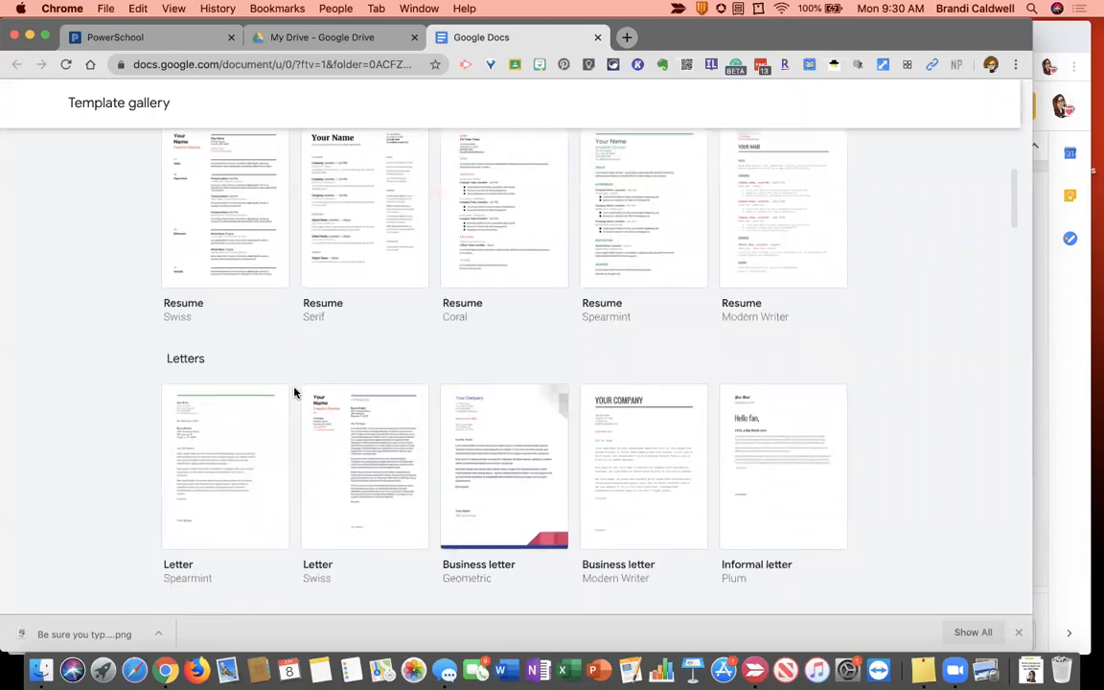
scroll(294, 392, "down", 2)
scroll(294, 392, "up", 4)
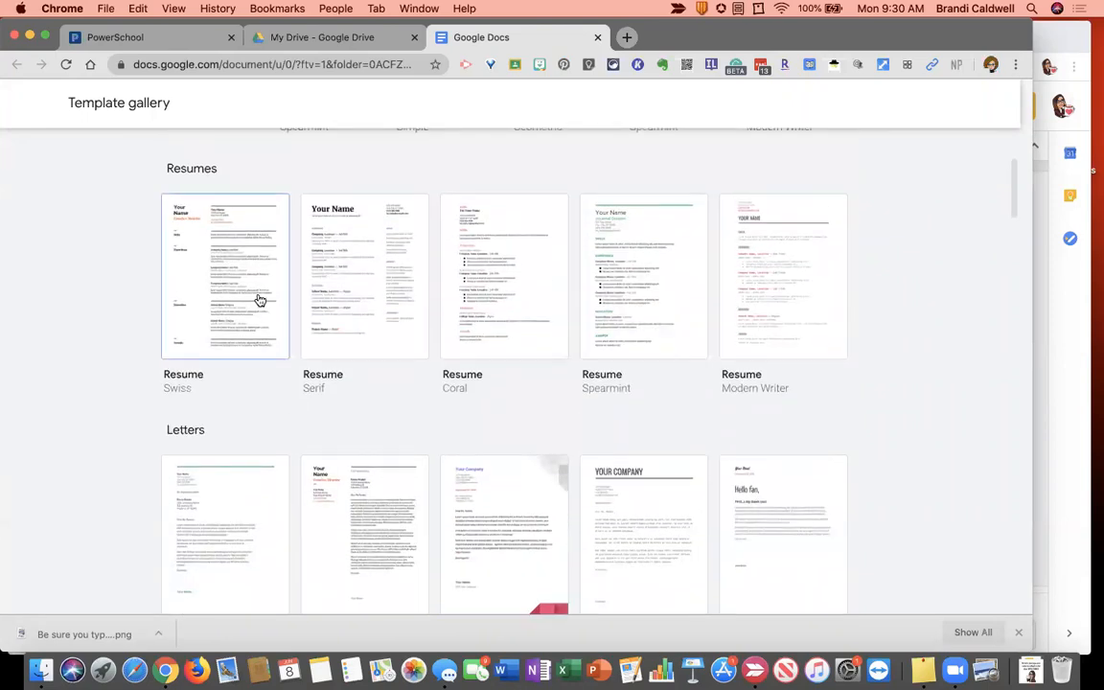
scroll(259, 300, "down", 10)
scroll(259, 300, "down", 13)
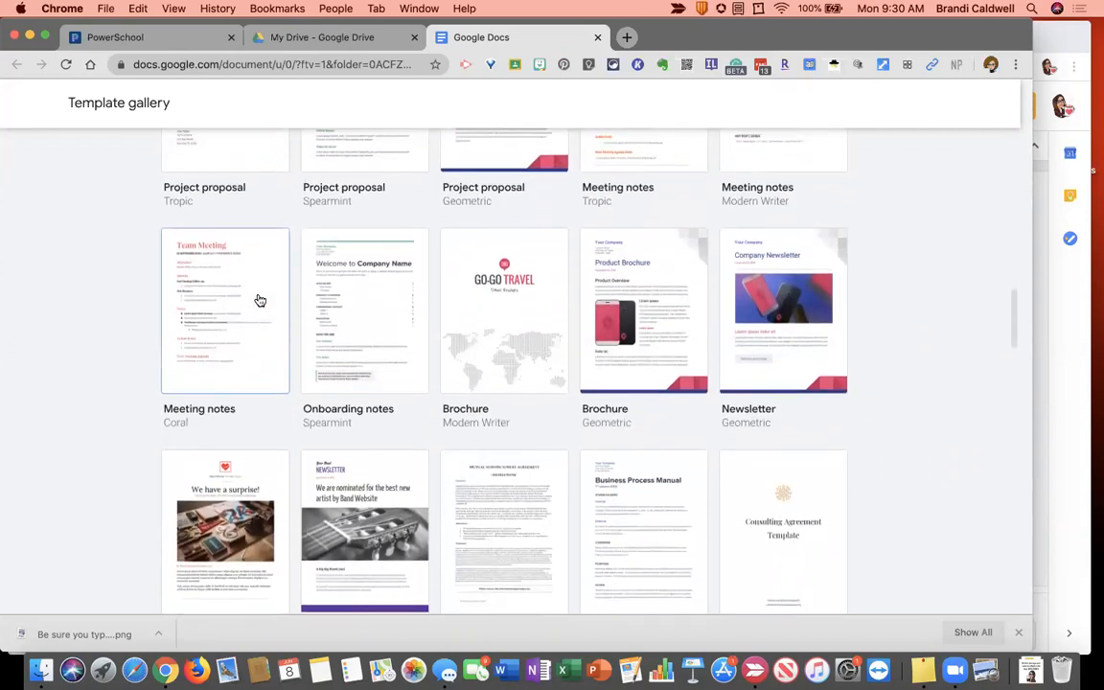
scroll(259, 300, "down", 5)
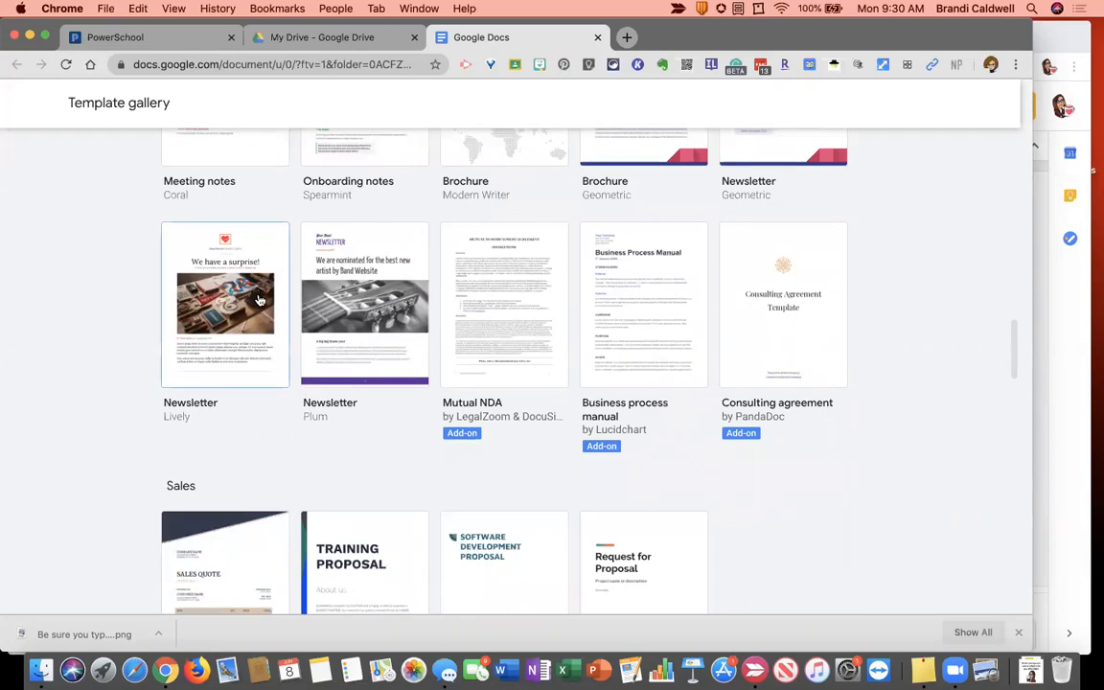
scroll(258, 299, "down", 8)
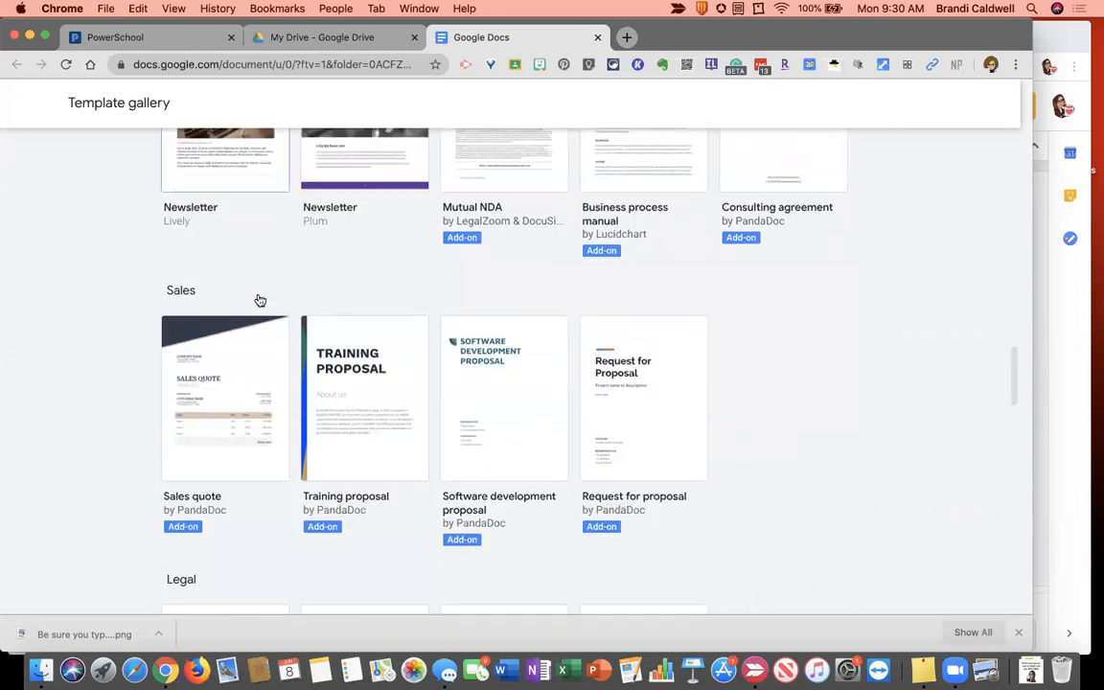
scroll(258, 300, "down", 20)
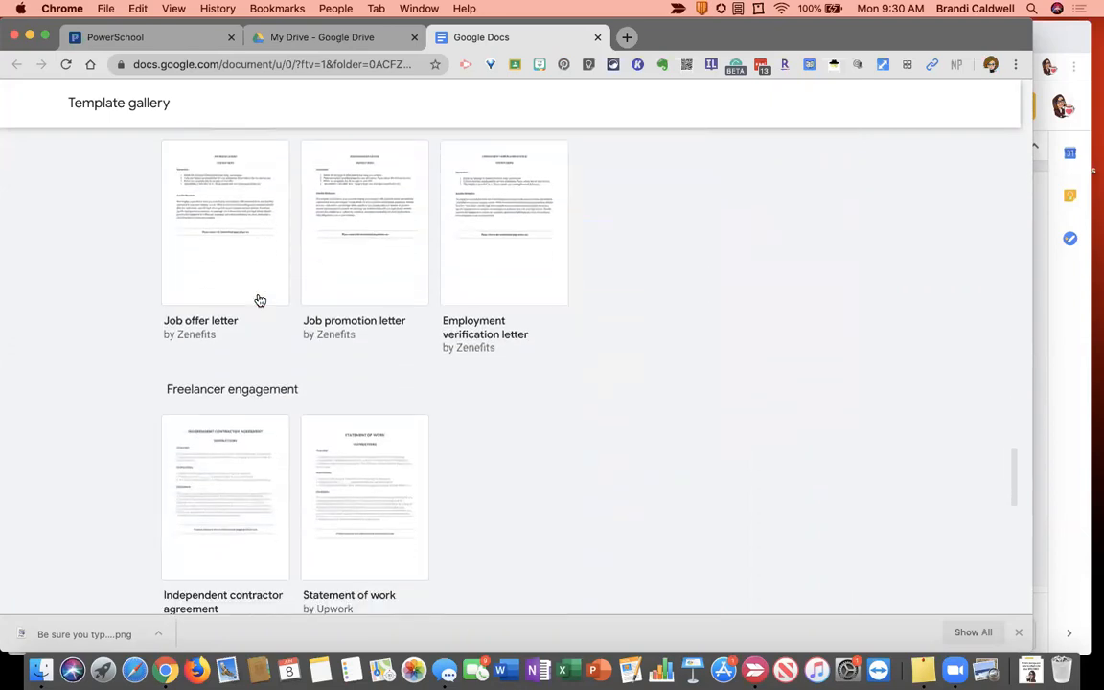
scroll(257, 299, "down", 8)
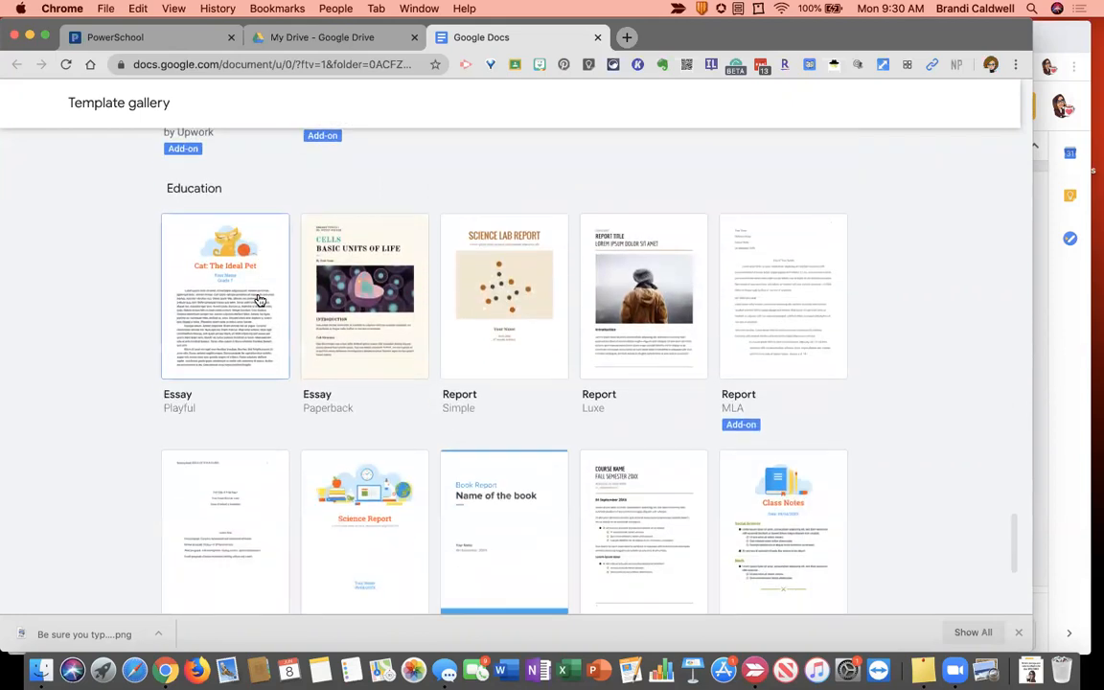
scroll(687, 345, "down", 2)
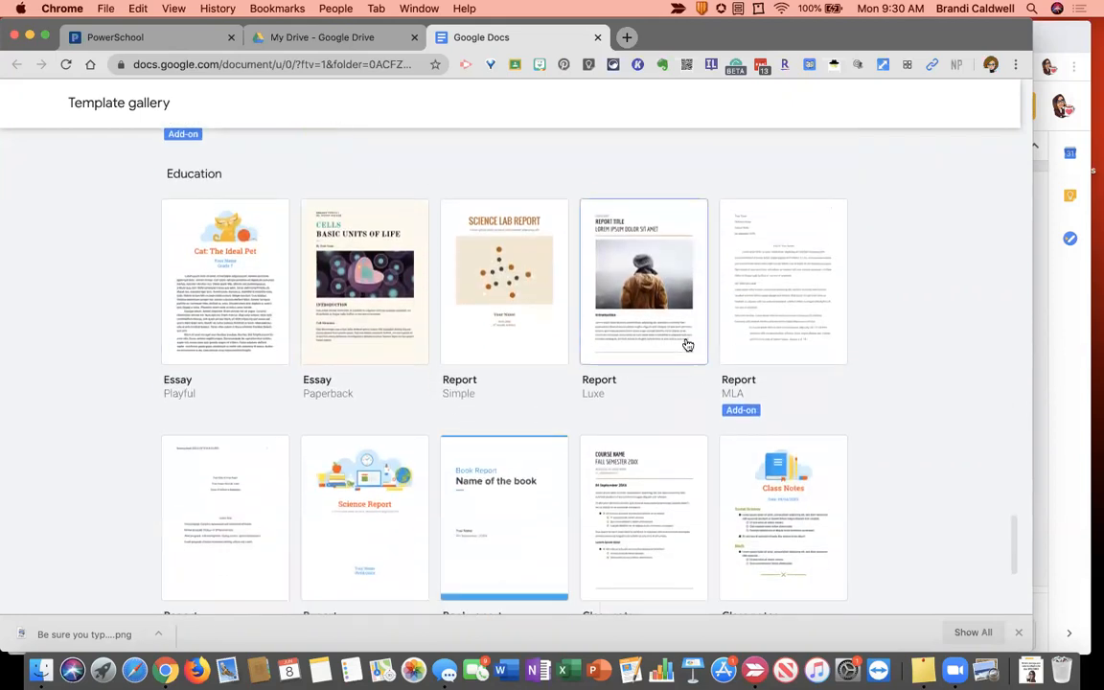
scroll(687, 345, "down", 2)
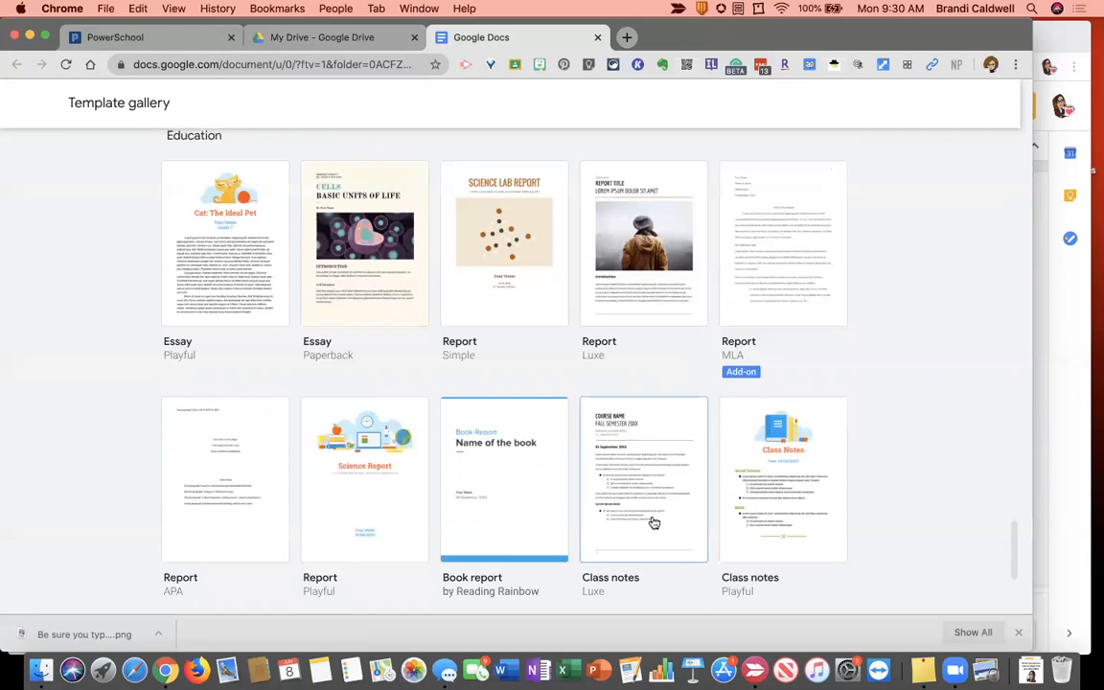
scroll(298, 505, "down", 5)
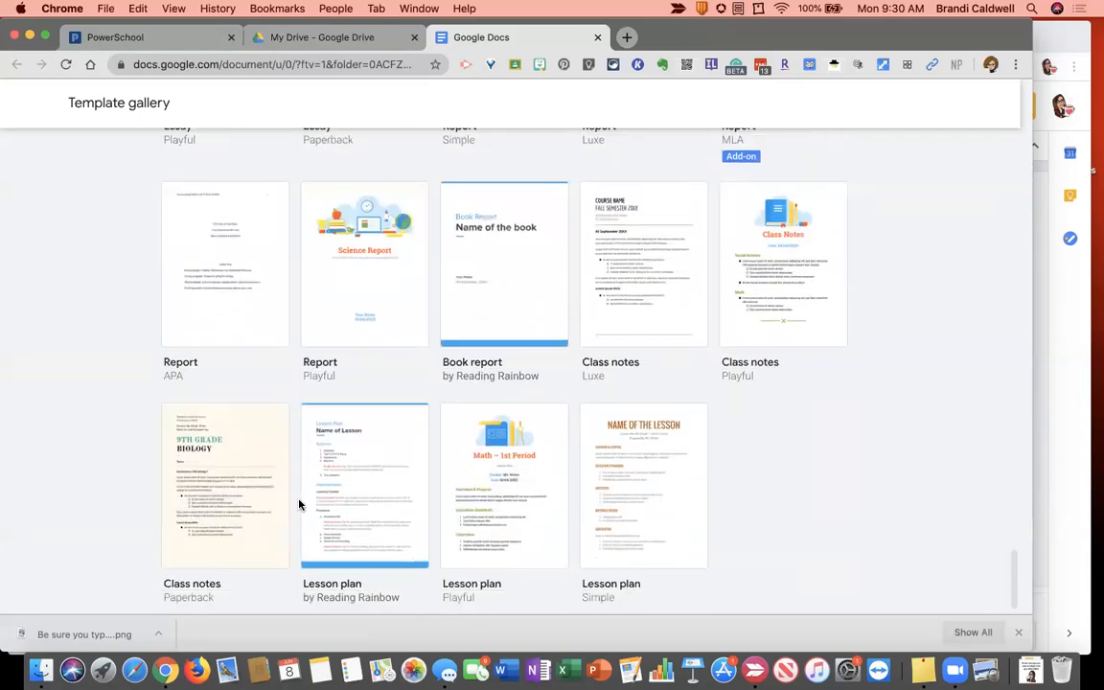
scroll(298, 506, "down", 1)
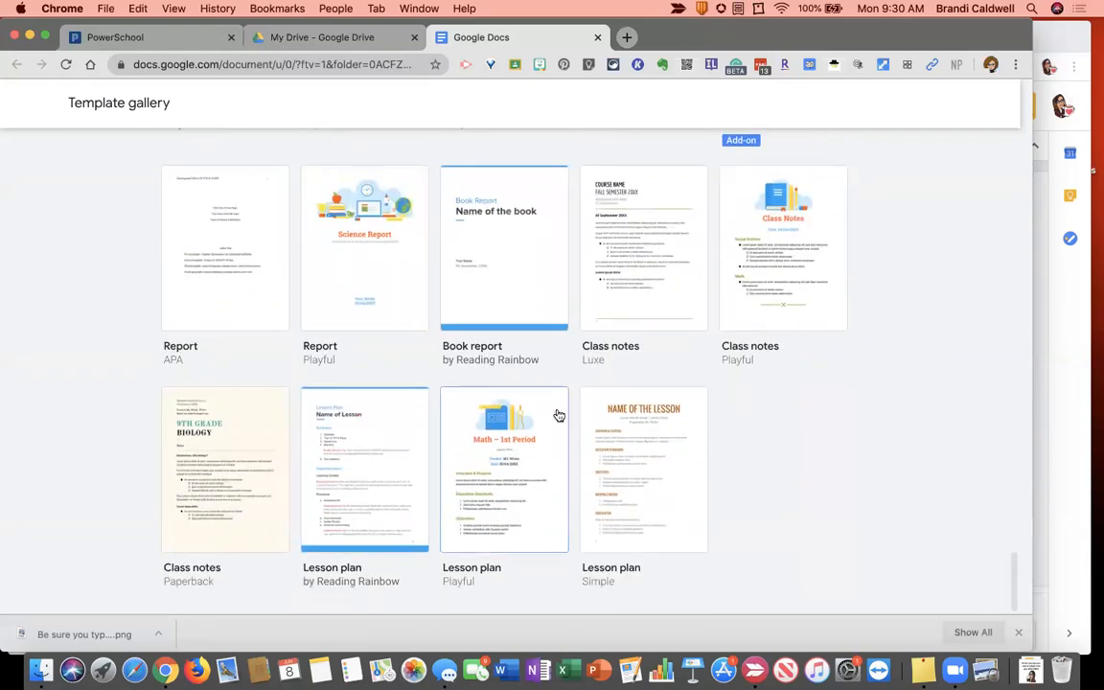
Create a new document from the Spearmint Letter template in the Letters category.
scroll(614, 362, "up", 15)
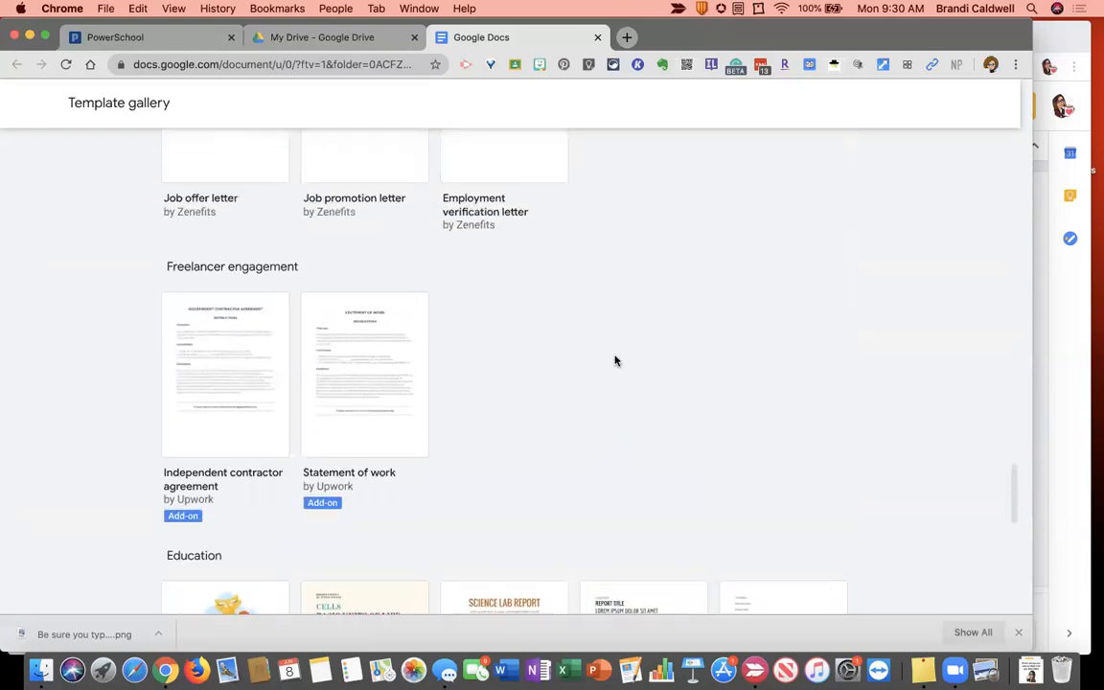
scroll(615, 360, "up", 20)
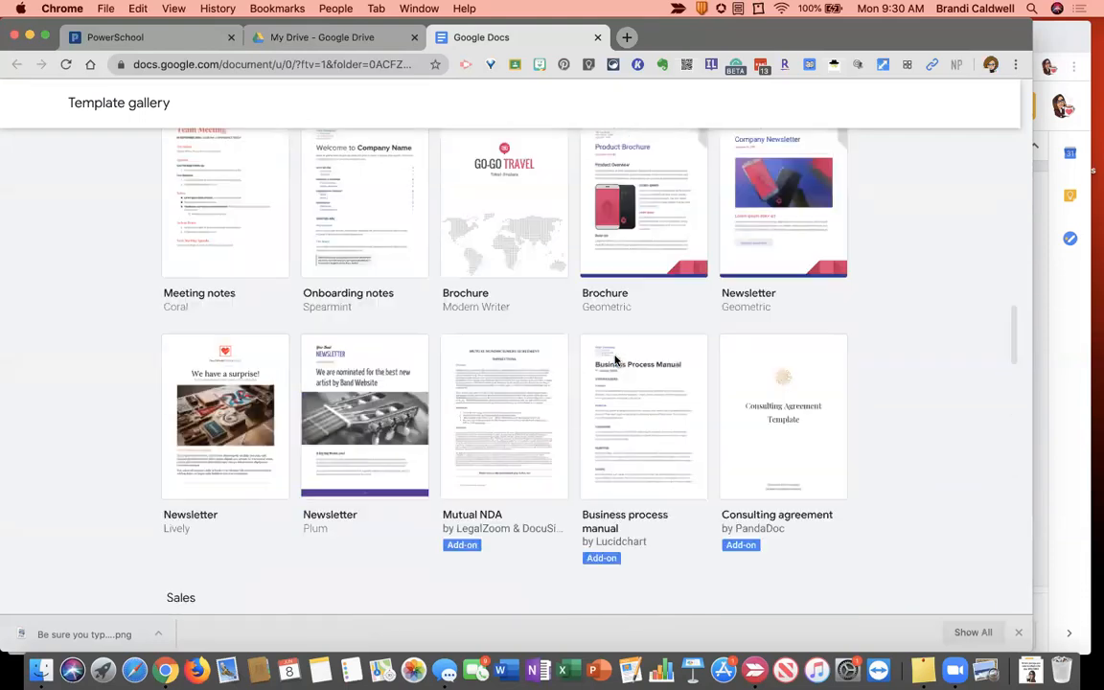
scroll(615, 361, "up", 12)
scroll(615, 361, "up", 14)
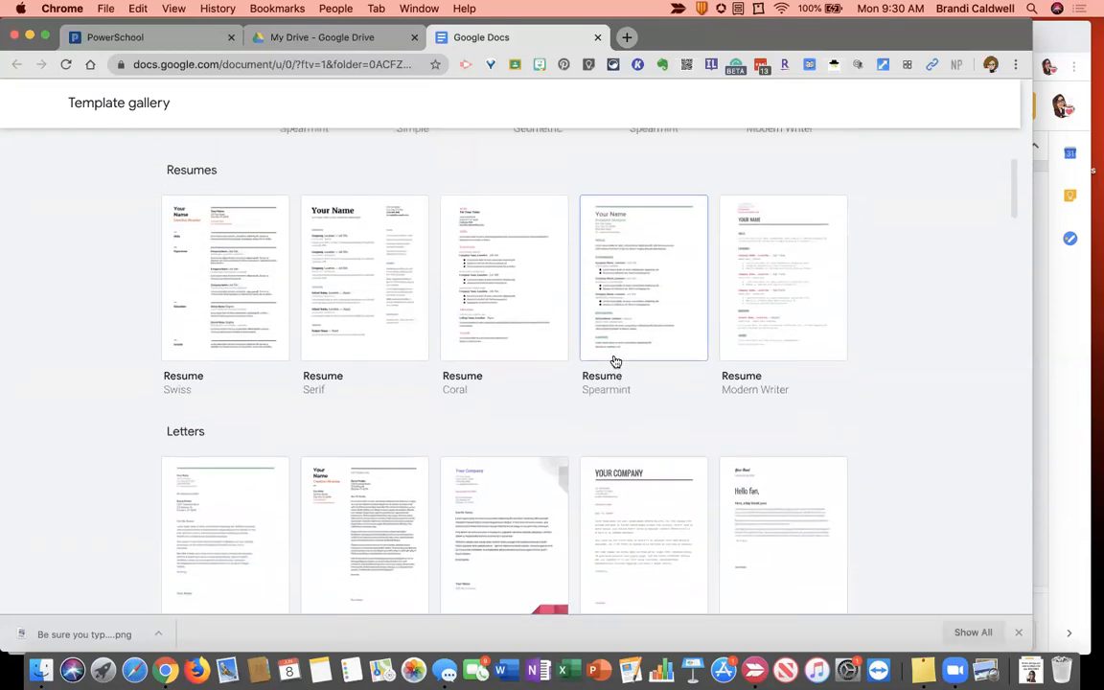
scroll(575, 369, "down", 4)
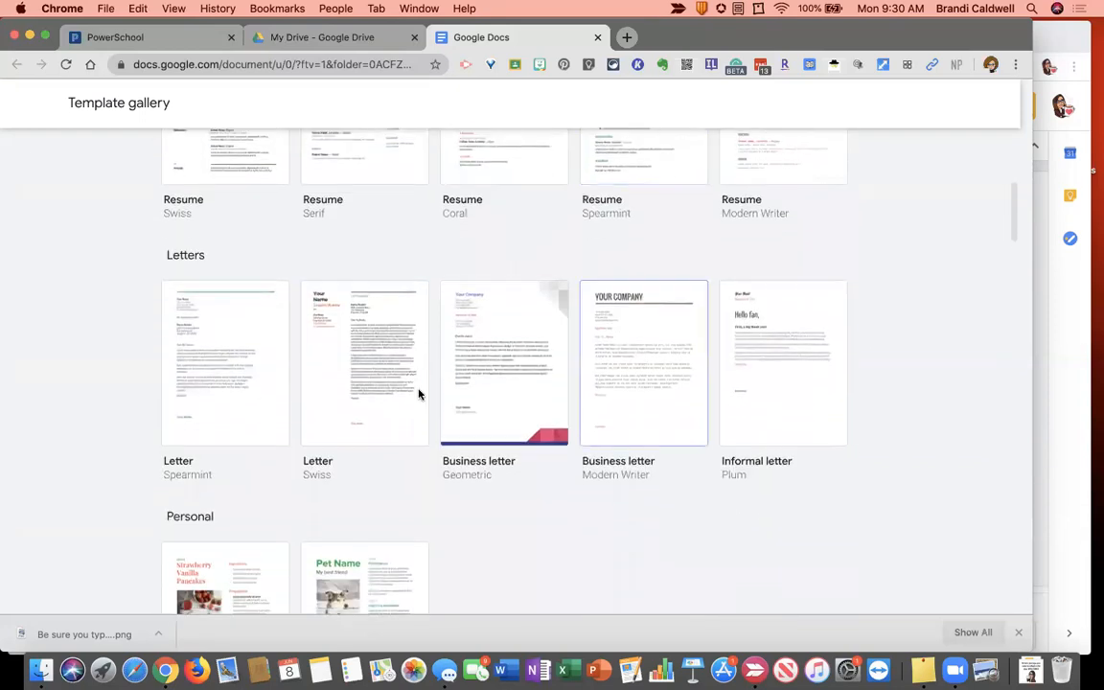
left_click(244, 375)
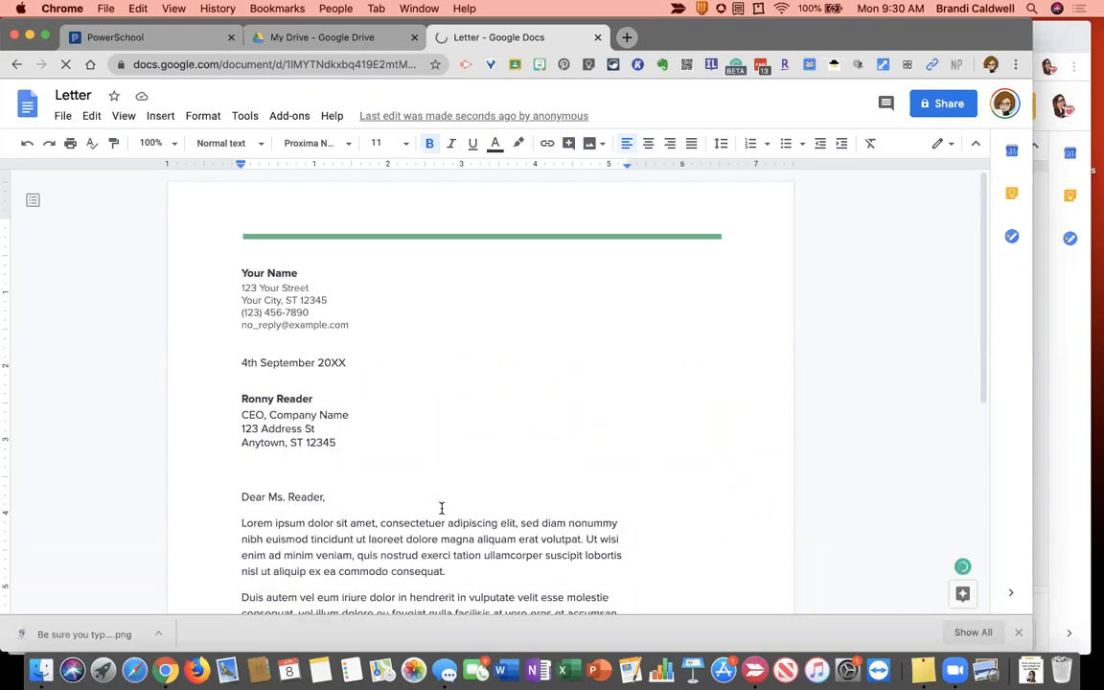
Examine the letter template's placeholder content from the sender details and date through the body to the closing signature.
scroll(442, 508, "down", 4)
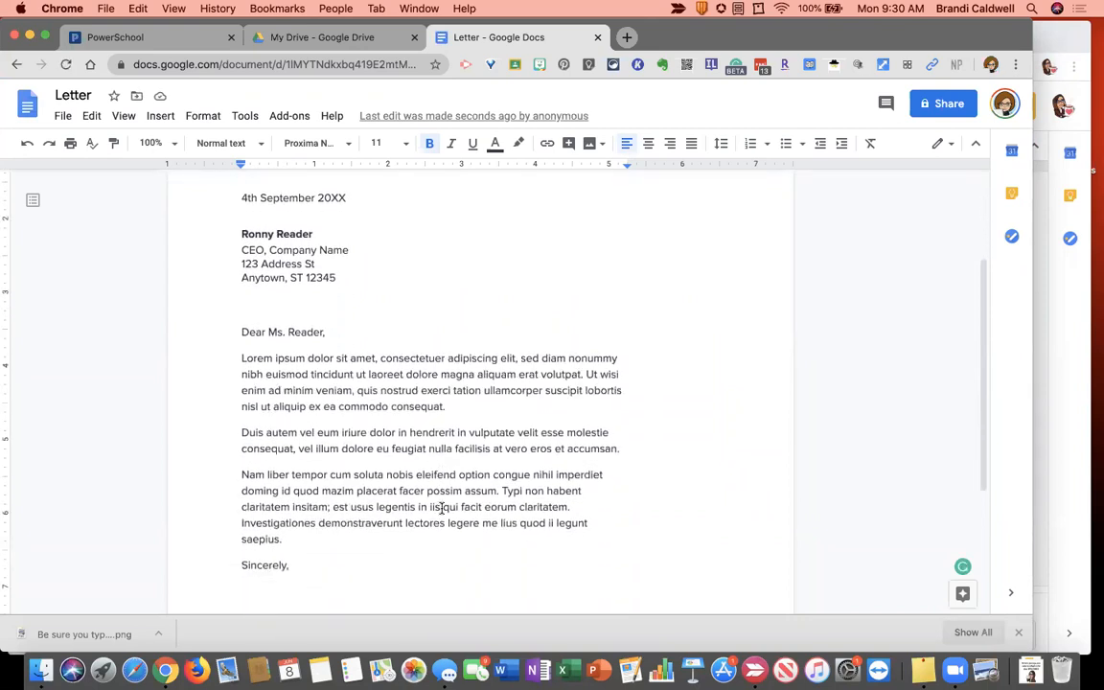
scroll(442, 508, "up", 3)
left_click(296, 232)
scroll(309, 446, "down", 5)
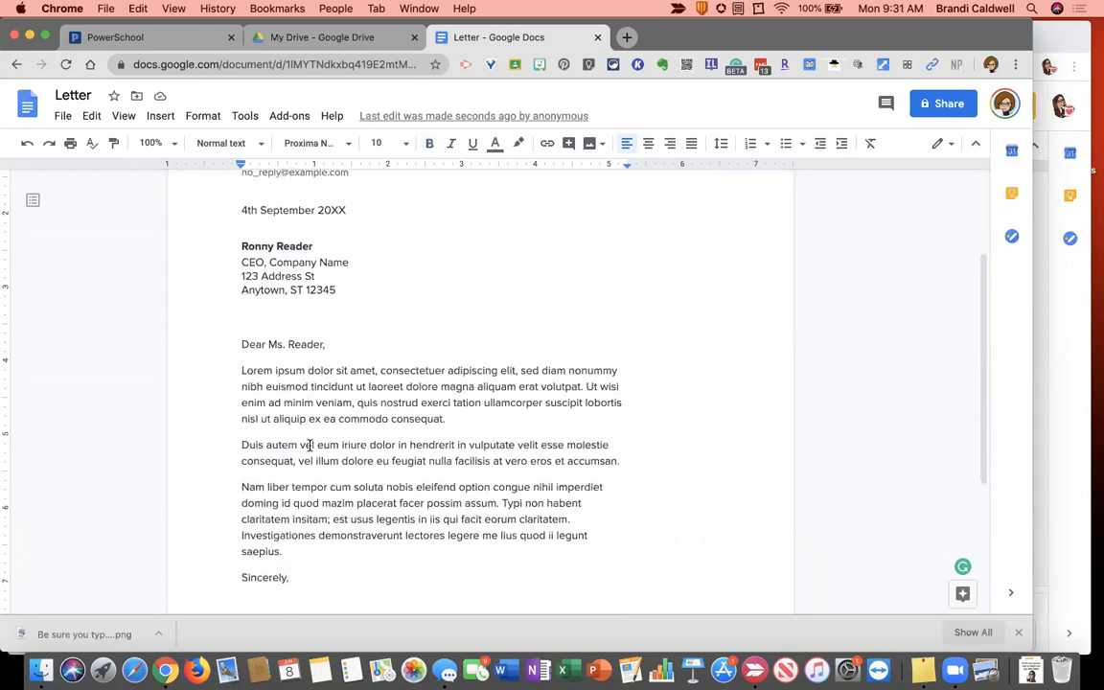
scroll(310, 446, "up", 6)
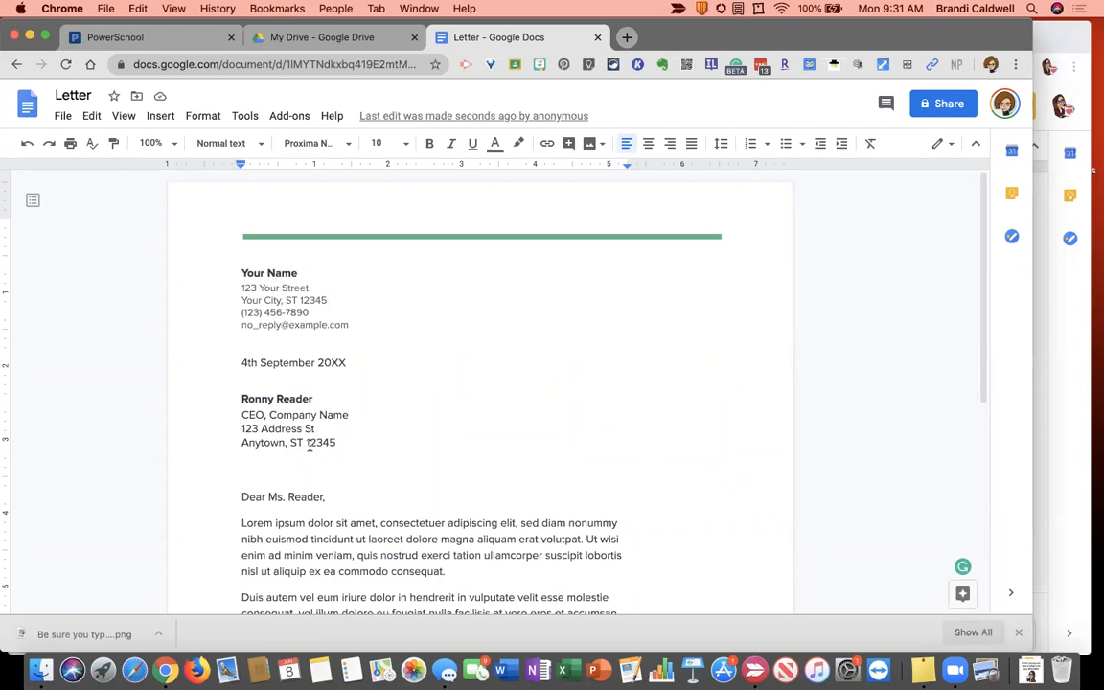
scroll(373, 528, "down", 5)
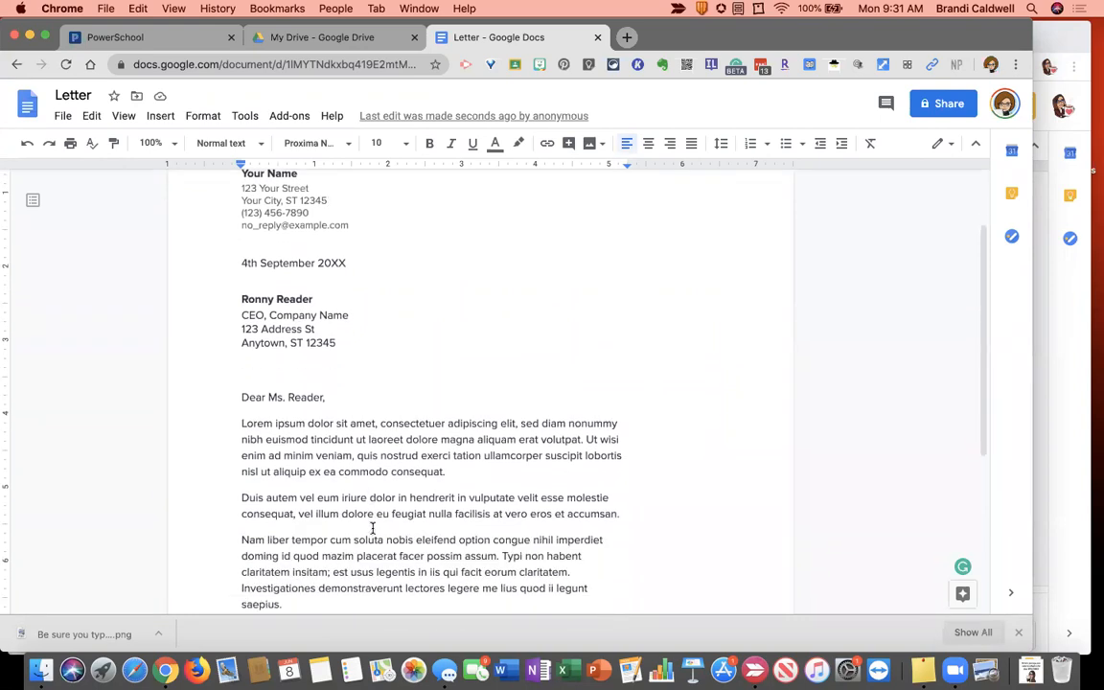
scroll(373, 528, "up", 5)
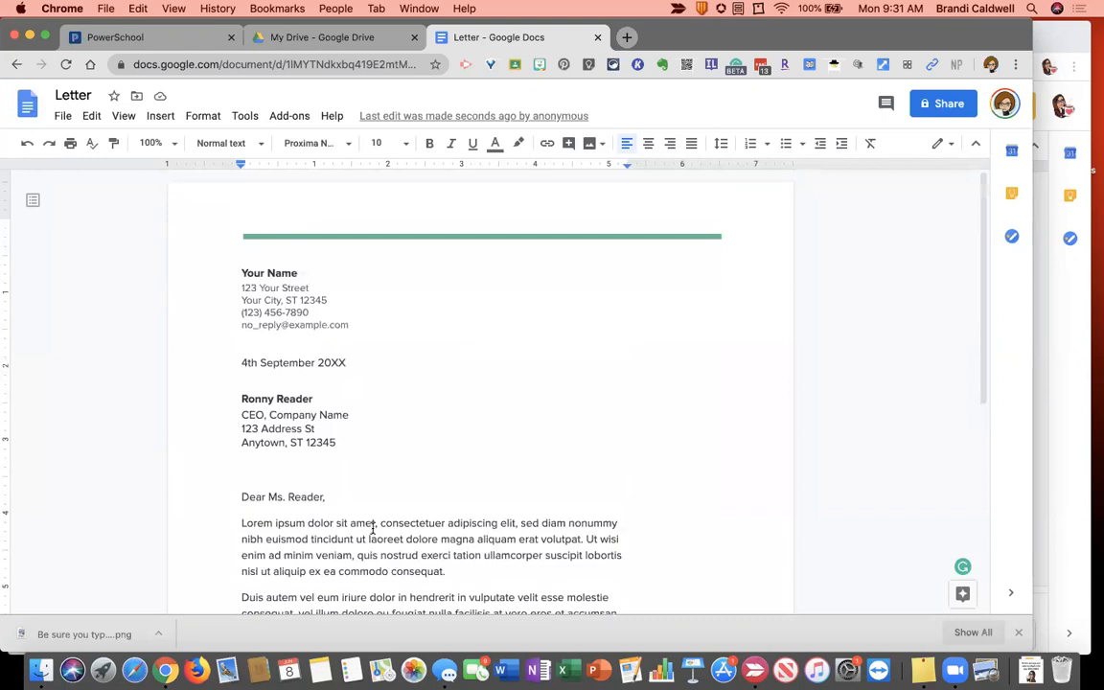
scroll(373, 528, "down", 5)
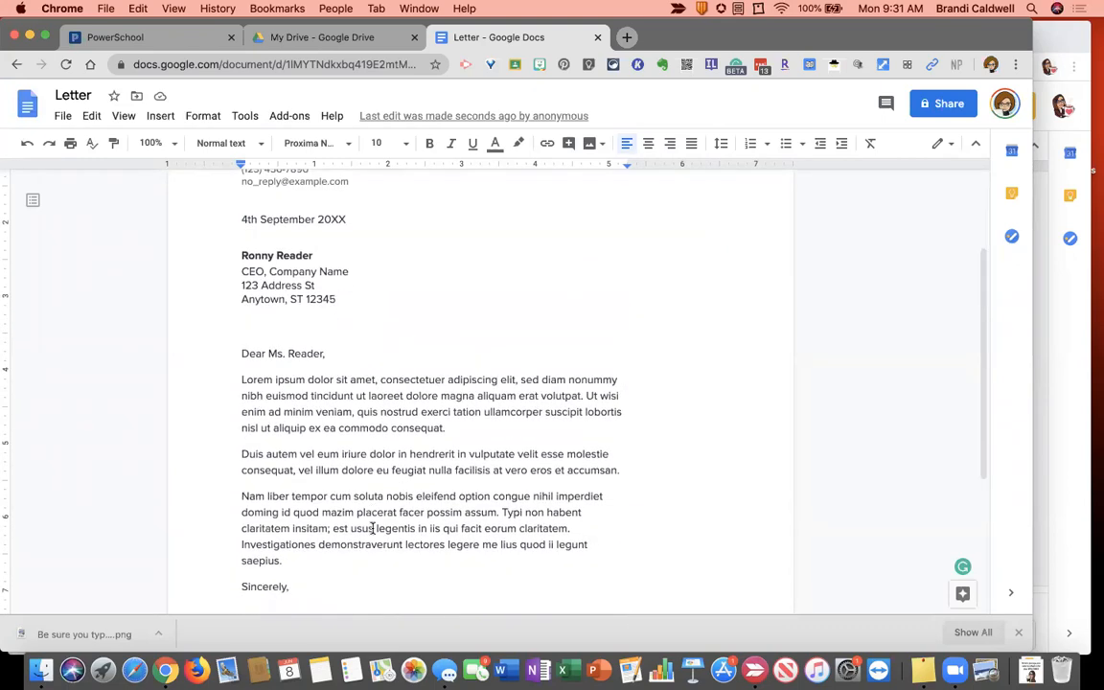
scroll(373, 528, "down", 1)
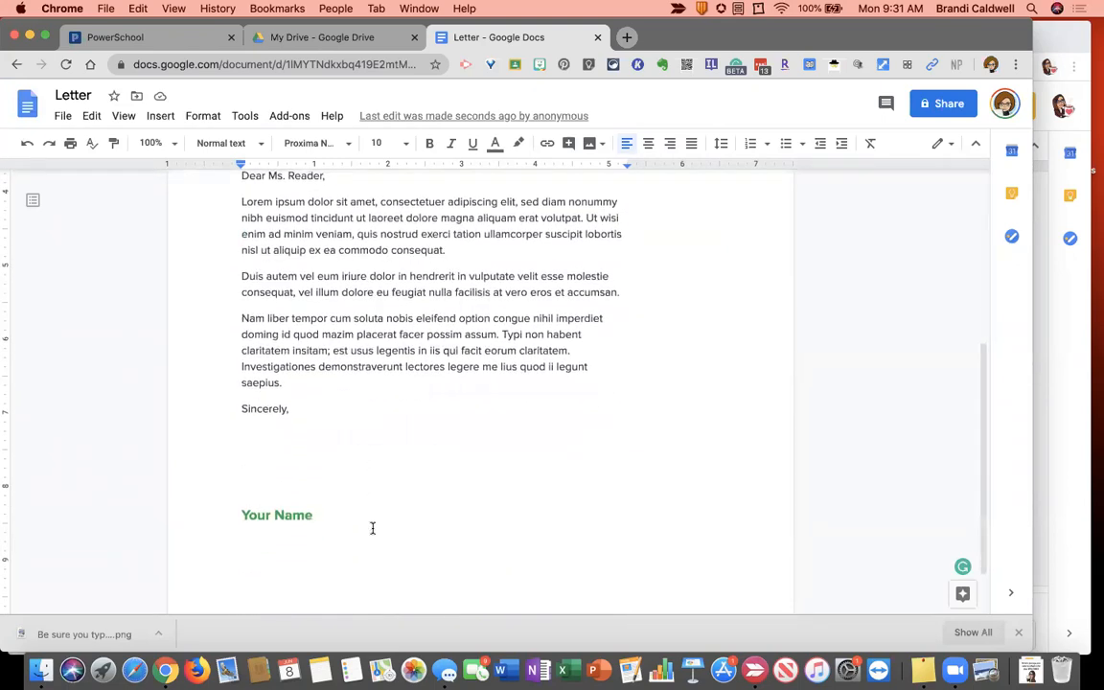
scroll(372, 528, "up", 6)
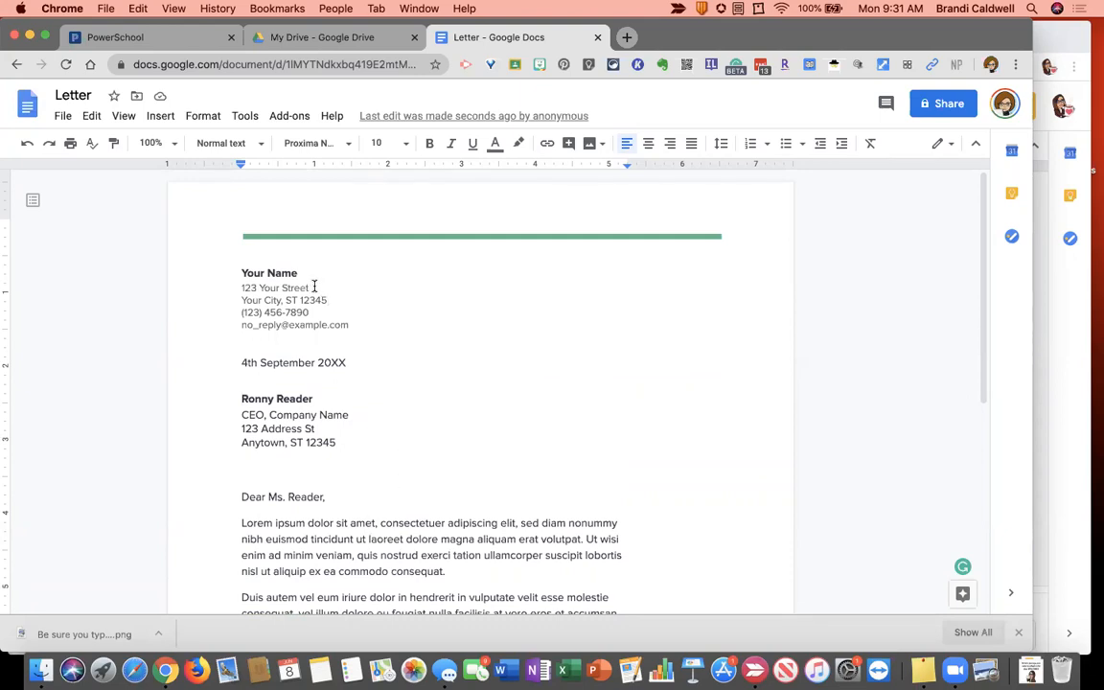
Highlight the first placeholder body paragraph below the greeting to point it out, and clear the selection.
scroll(443, 470, "down", 5)
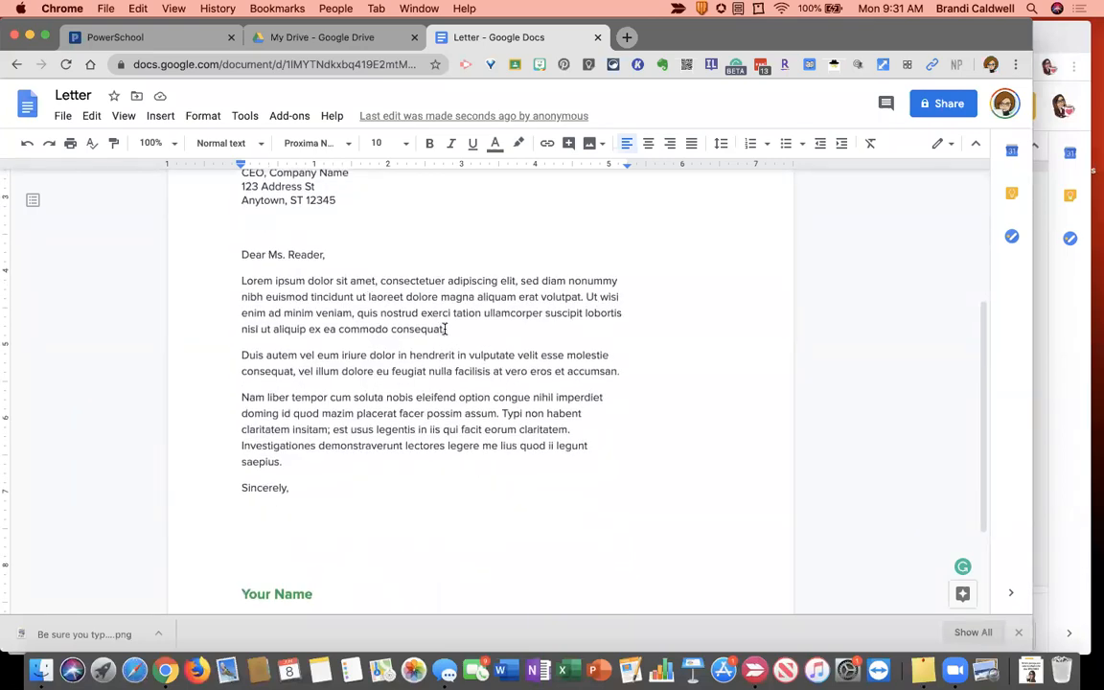
left_click_drag(445, 329, 240, 281)
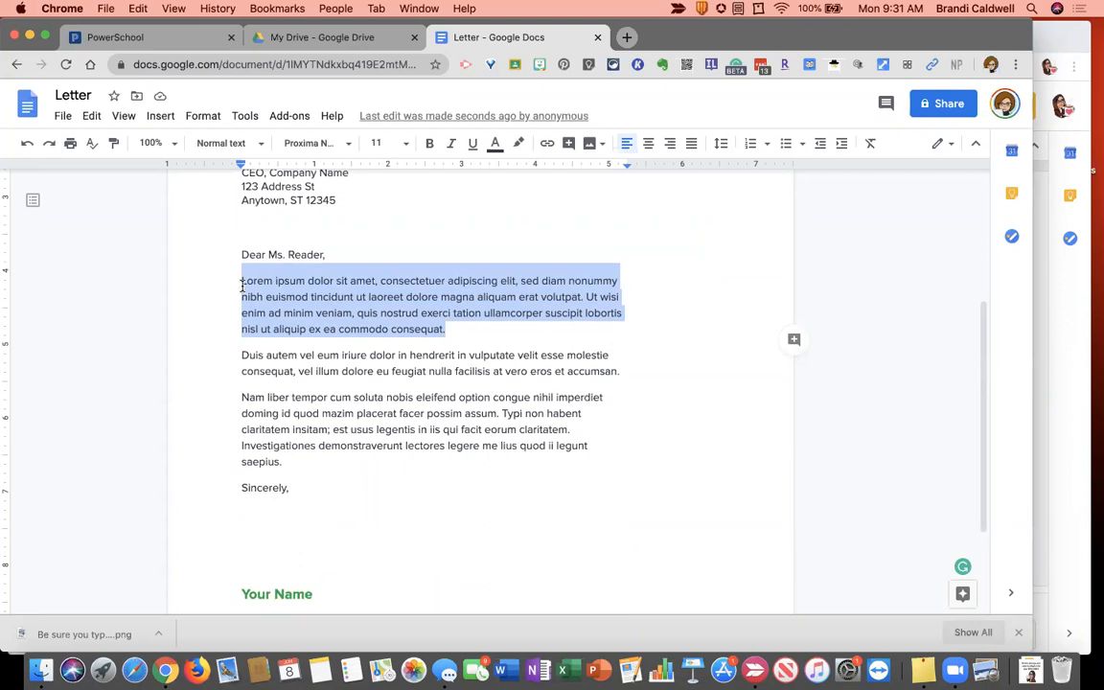
left_click(323, 329)
scroll(332, 365, "up", 3)
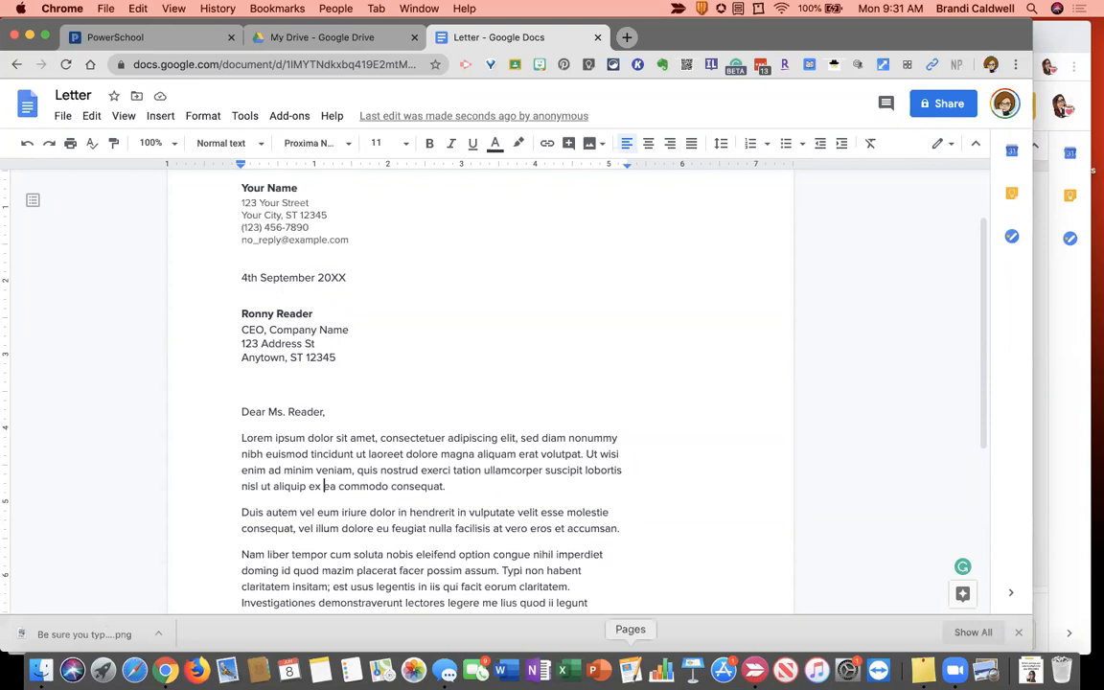
Dismiss the downloads bar and close the letter document to return to My Drive.
left_click(1016, 634)
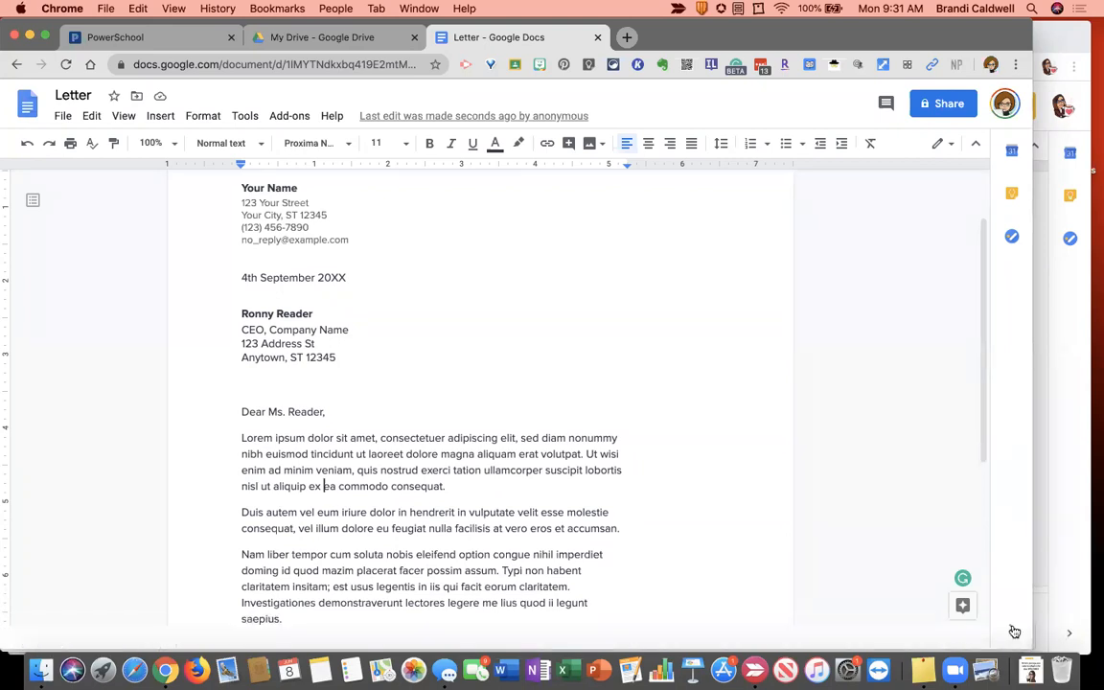
left_click(597, 38)
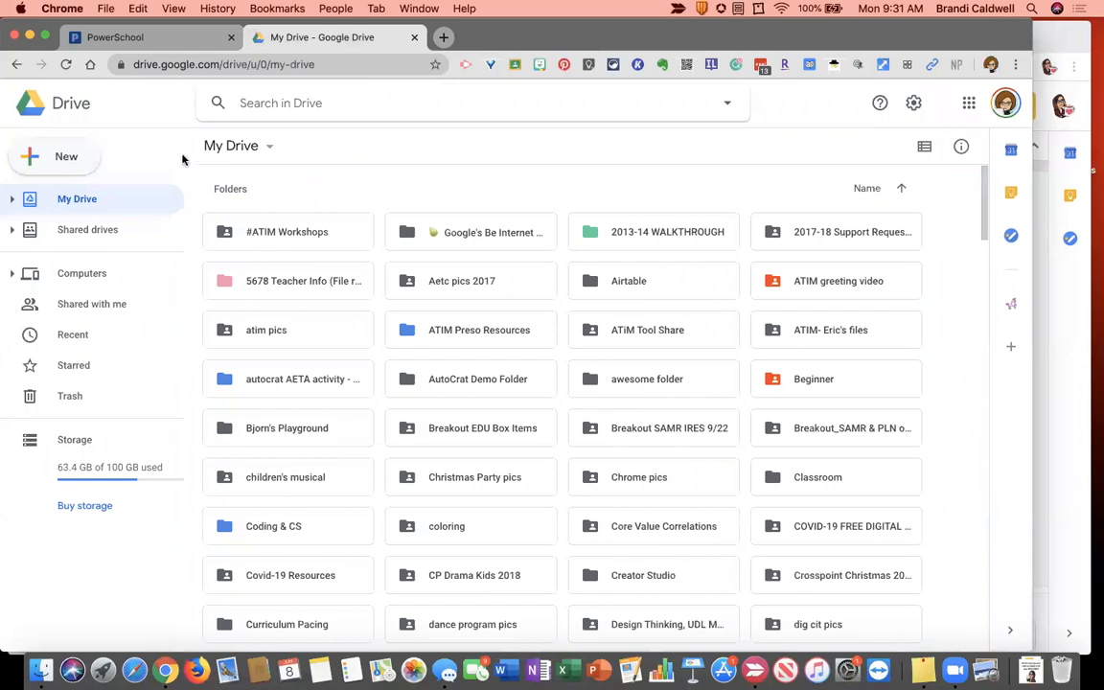
Look at the blank and template options for creating new Google Sheets and Google Slides files.
left_click(77, 161)
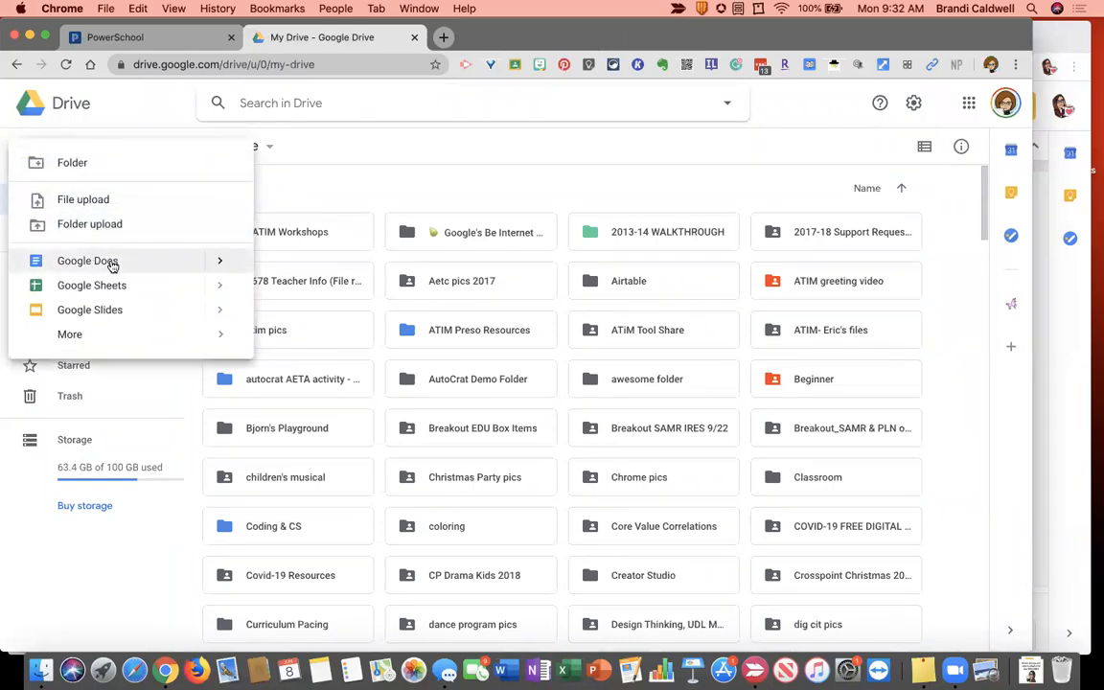
left_click(220, 264)
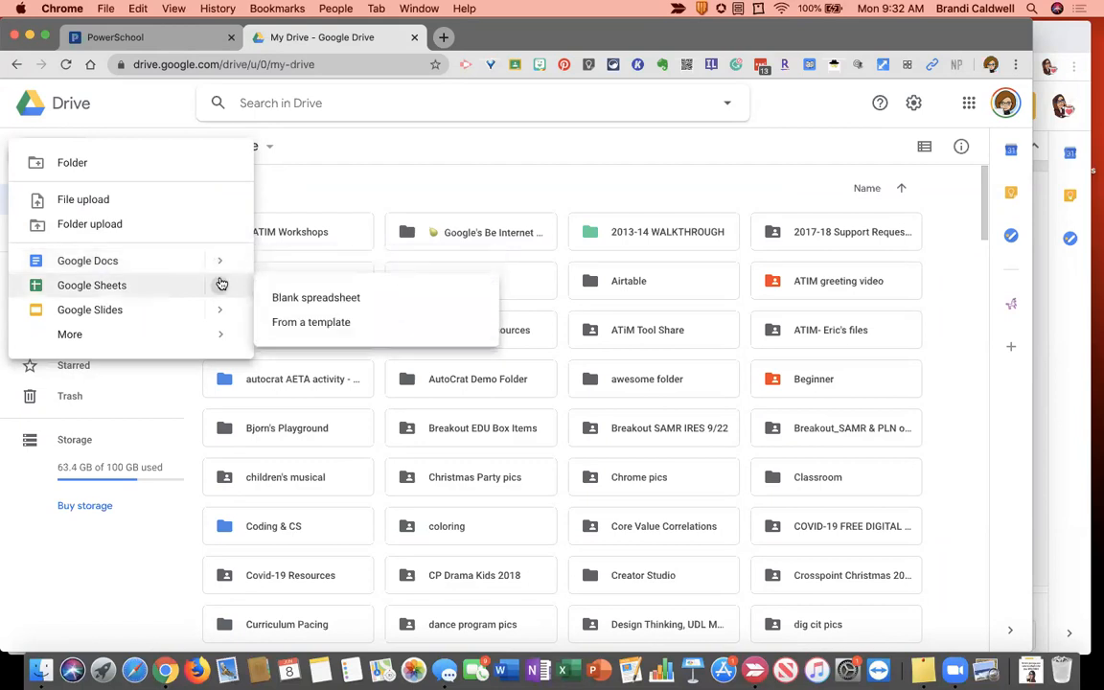
mouse_move(222, 313)
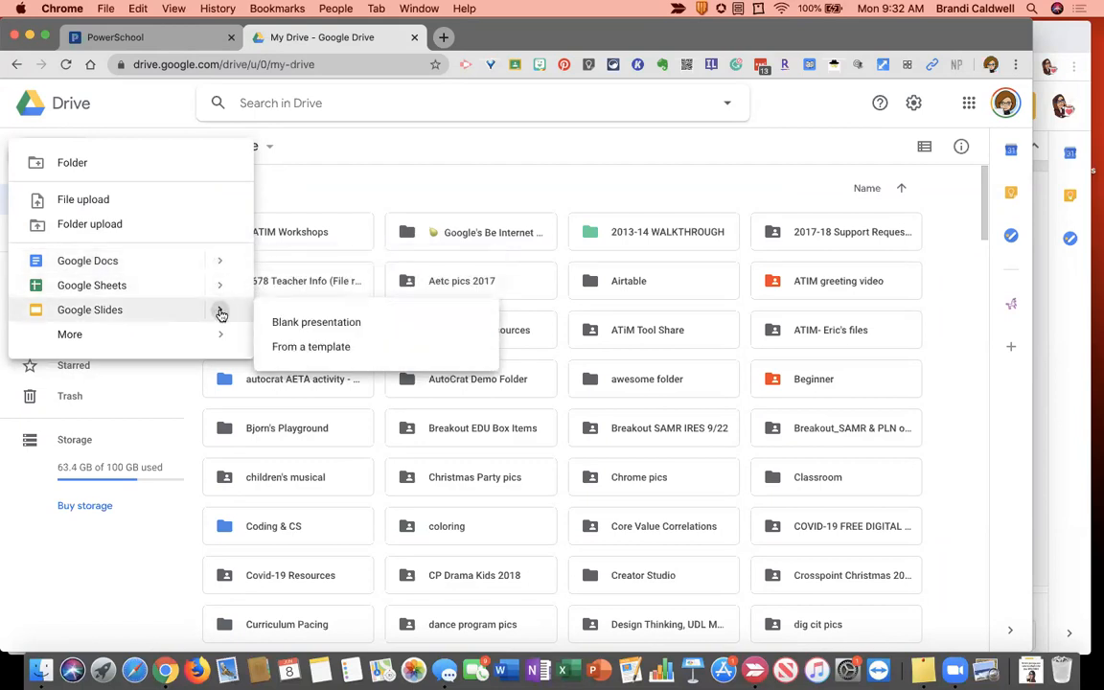
left_click(337, 186)
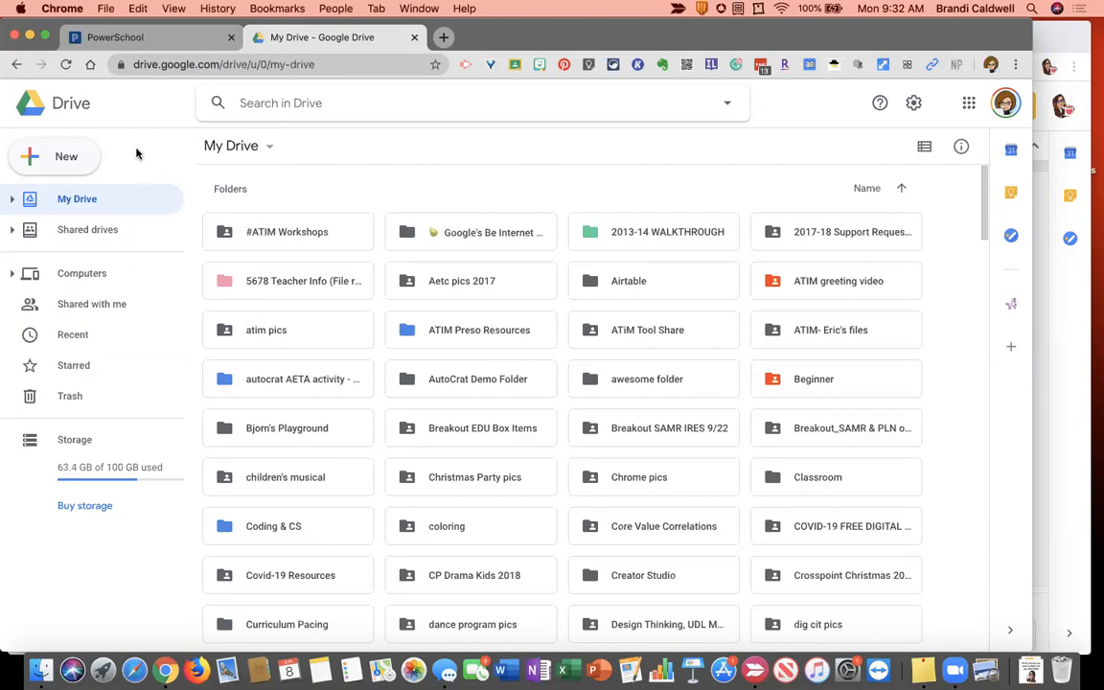
Search Drive for "test doc", open the document dated 4/9/19, and skim its text and images.
left_click(305, 102)
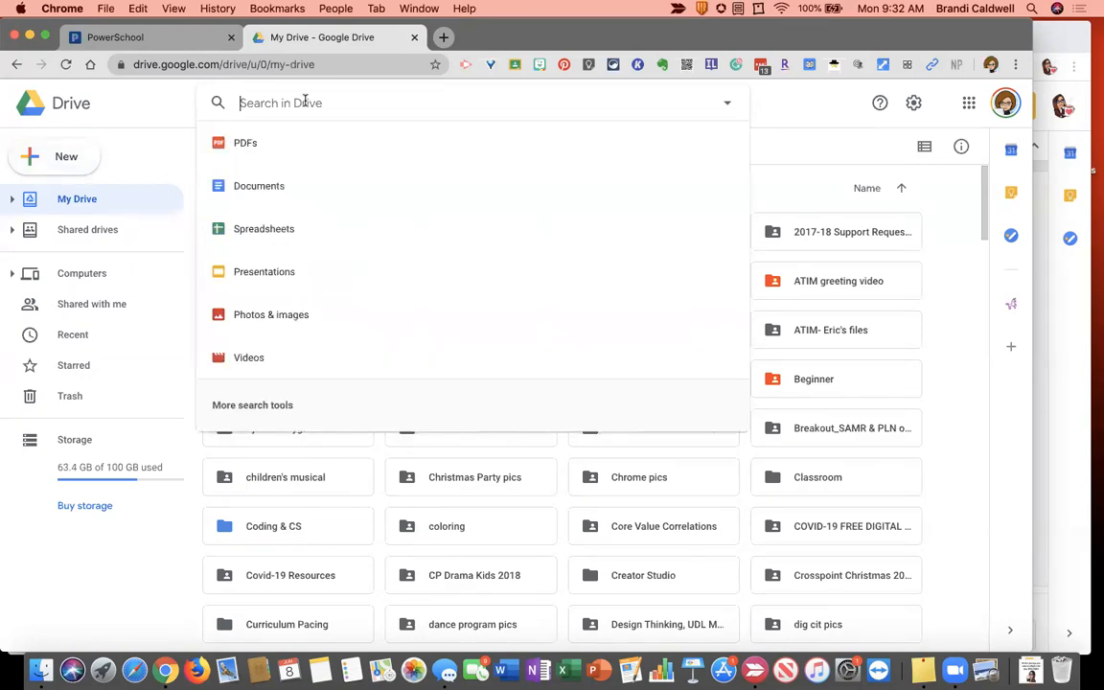
type("test doc")
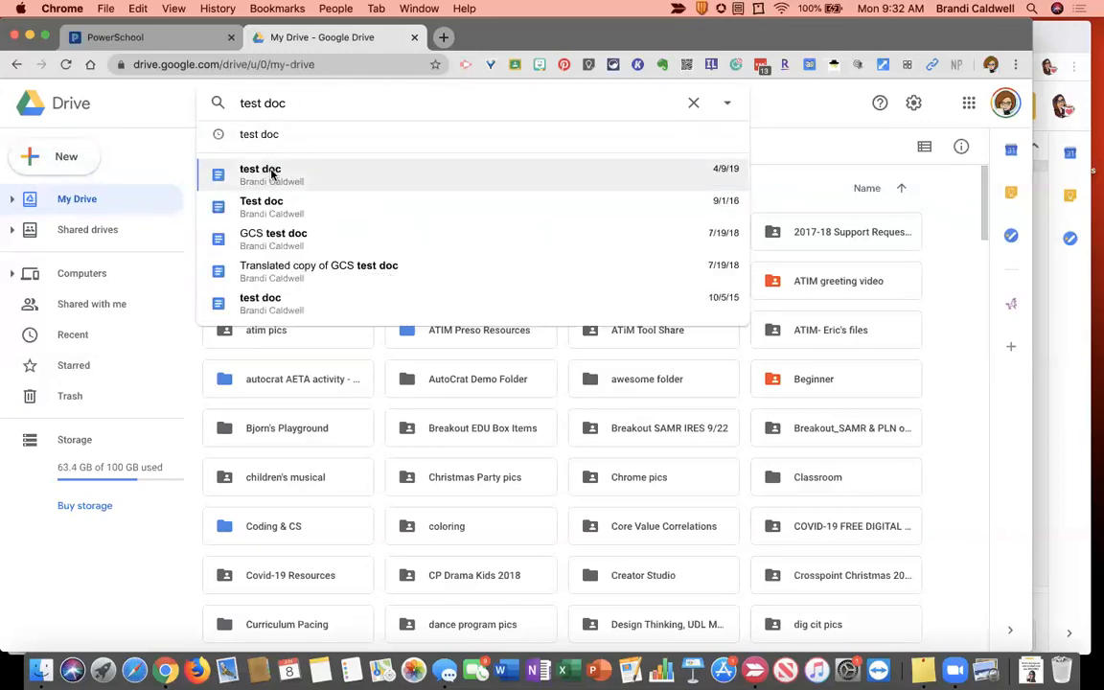
left_click(275, 180)
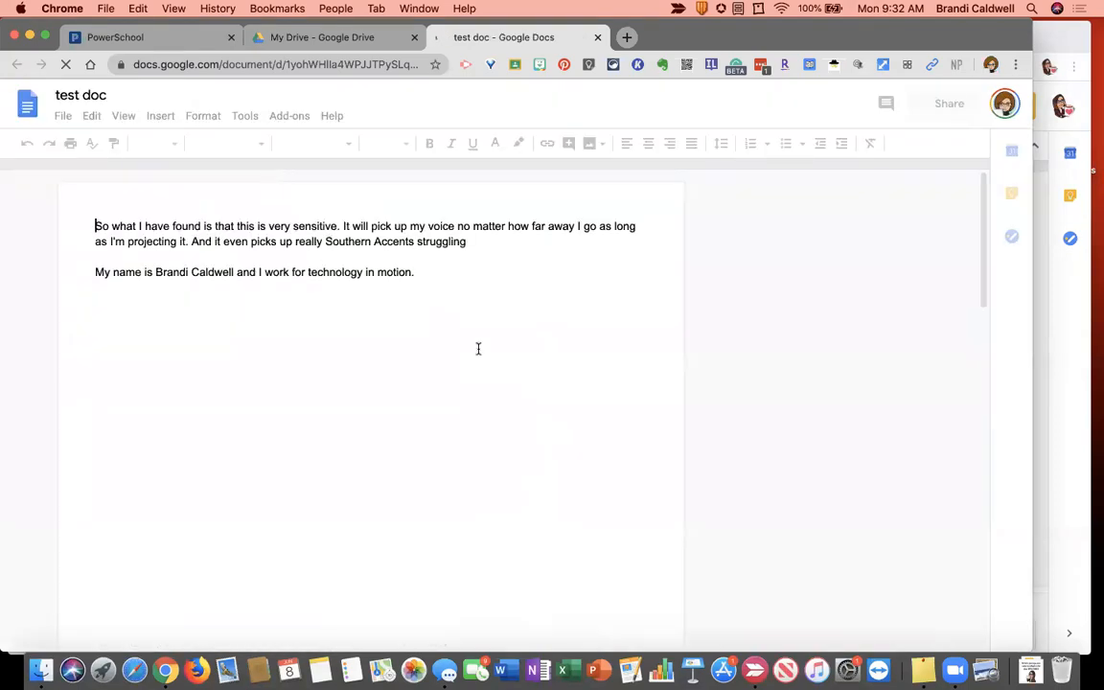
scroll(552, 436, "down", 5)
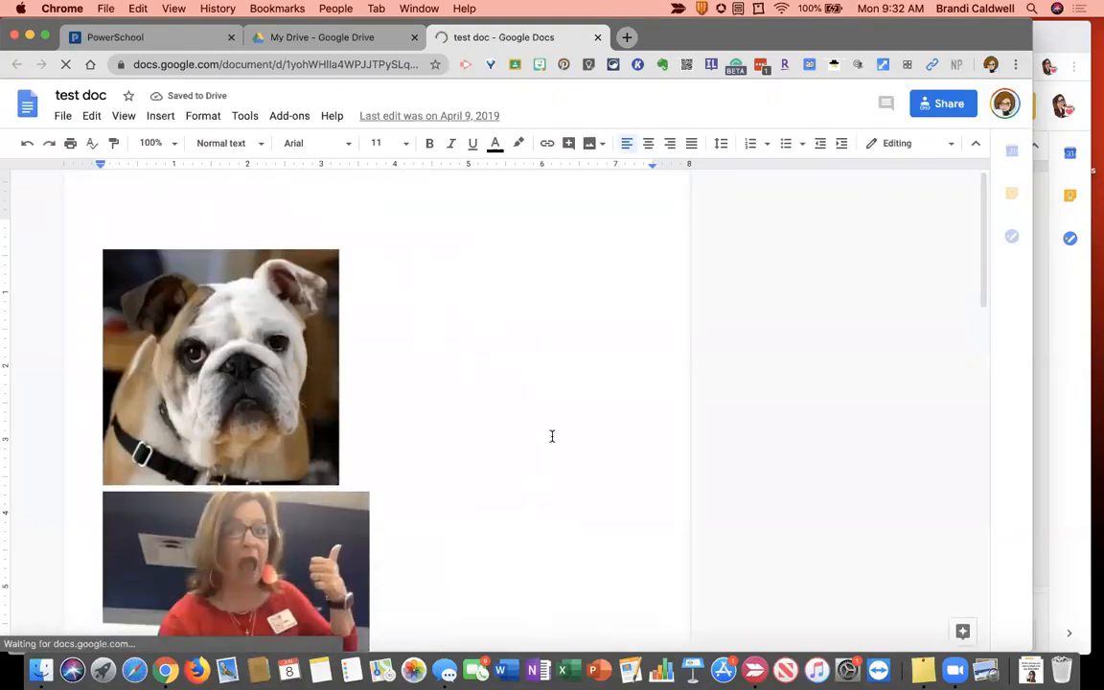
scroll(553, 437, "up", 8)
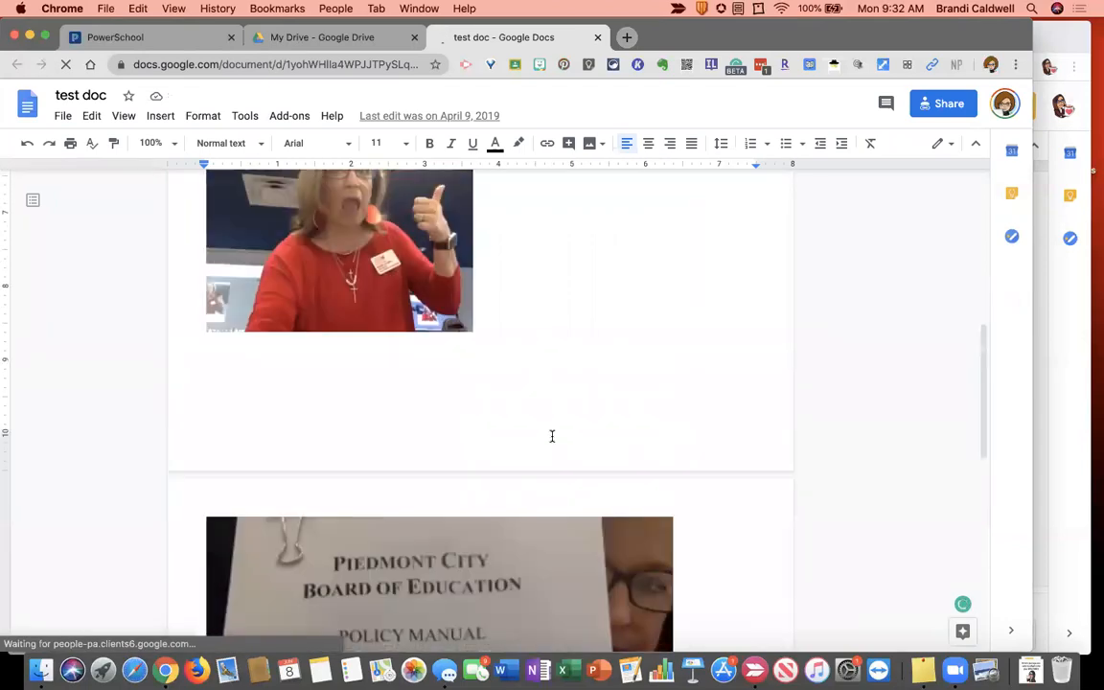
scroll(553, 437, "down", 10)
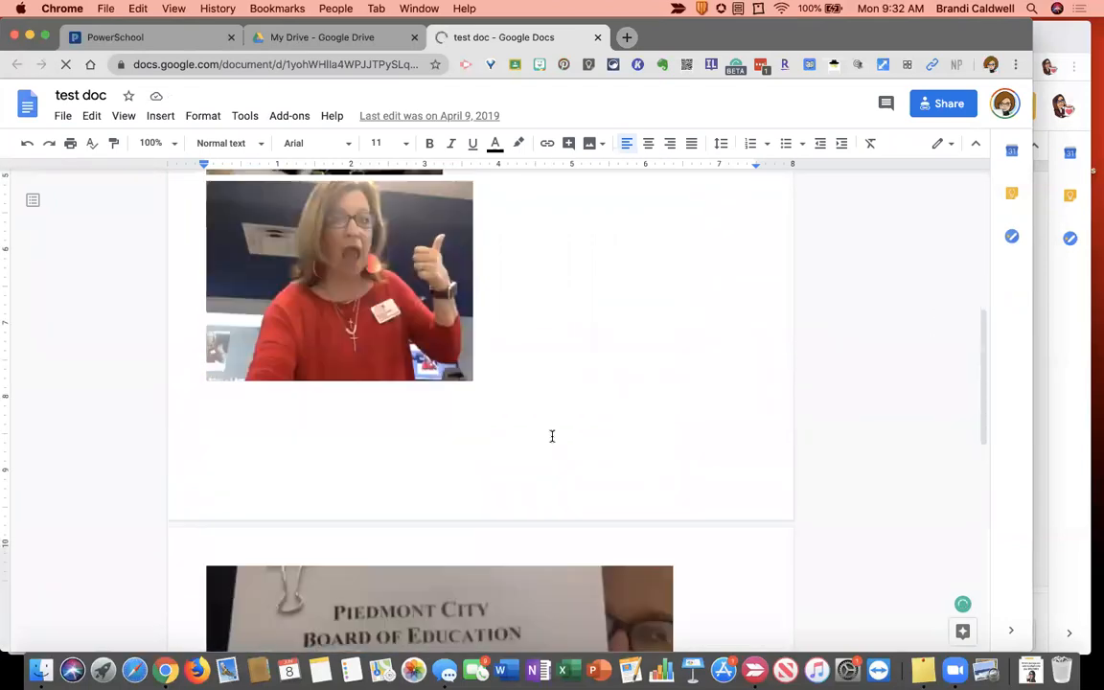
scroll(552, 436, "up", 10)
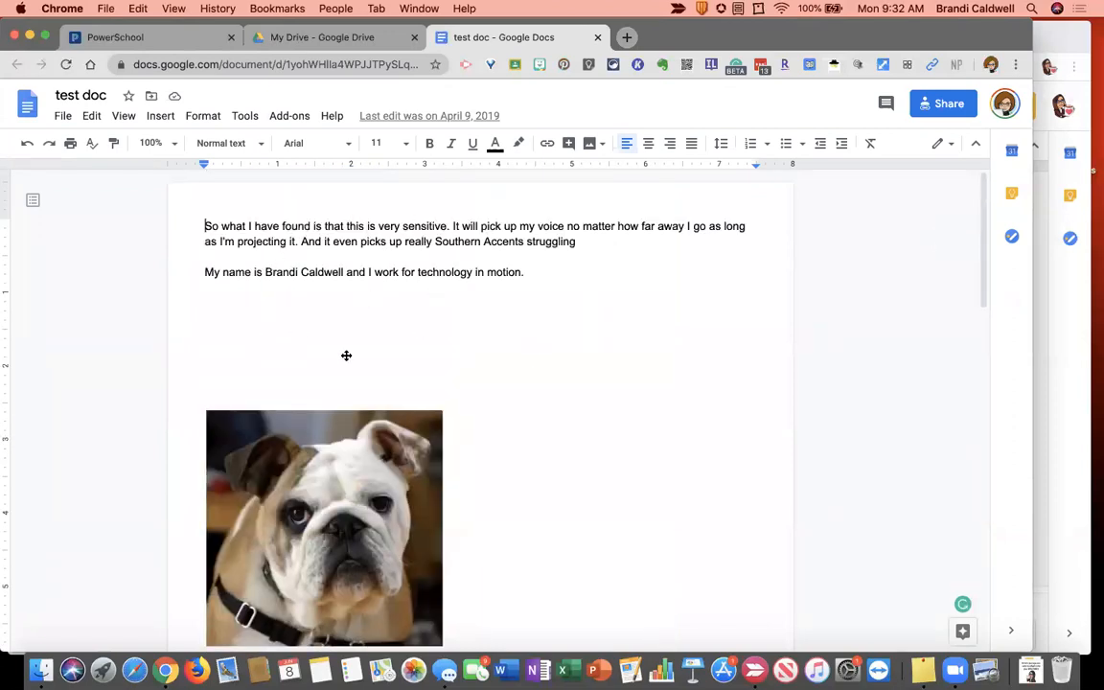
Set the page color of the test doc to bright yellow in the page setup.
left_click(64, 117)
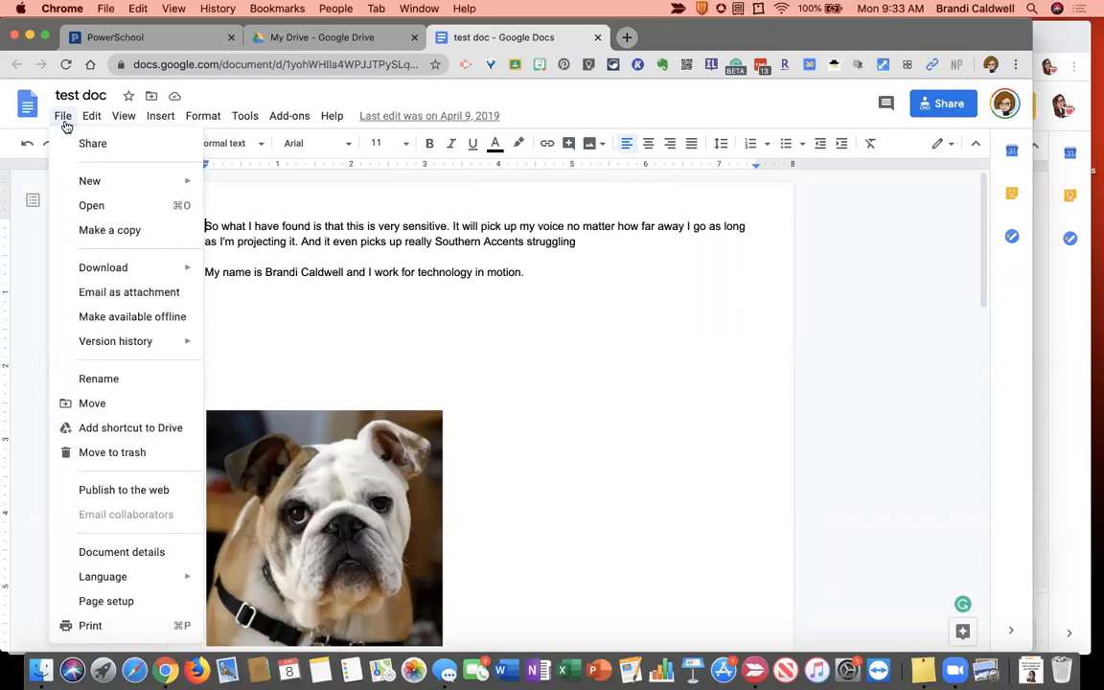
mouse_move(107, 273)
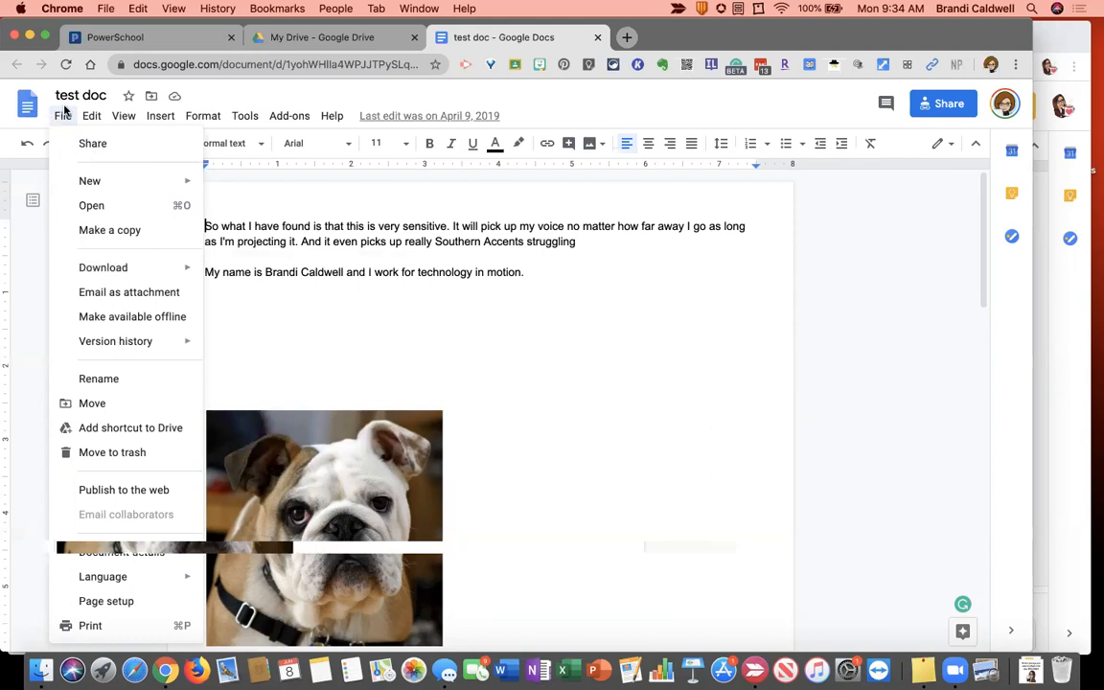
left_click(105, 601)
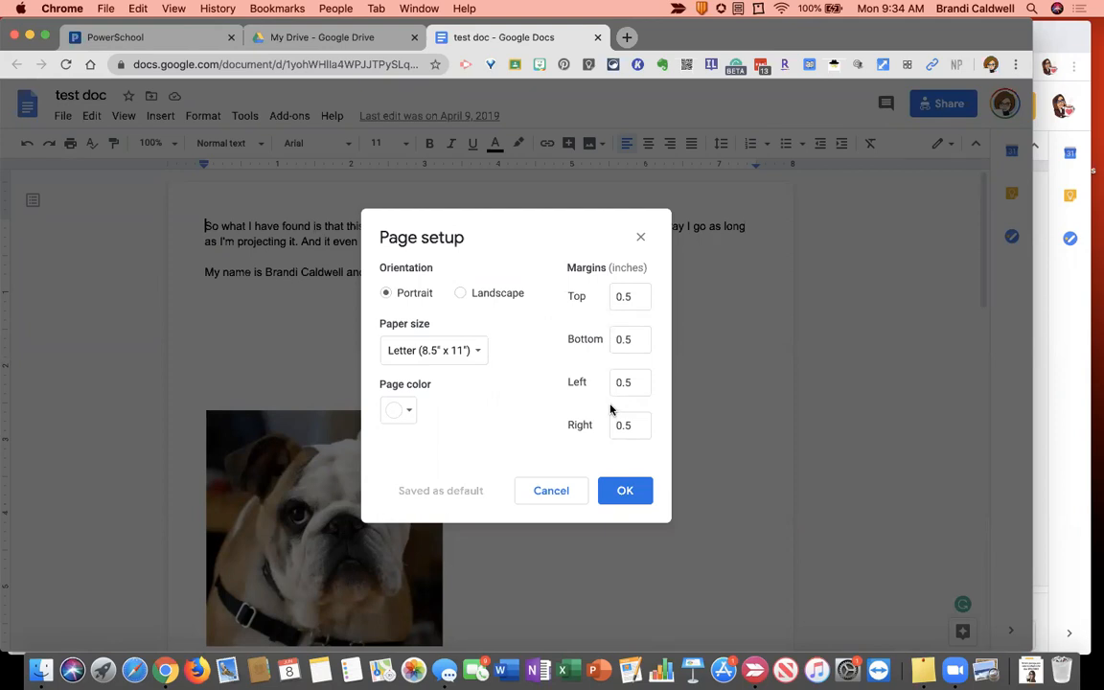
left_click(408, 411)
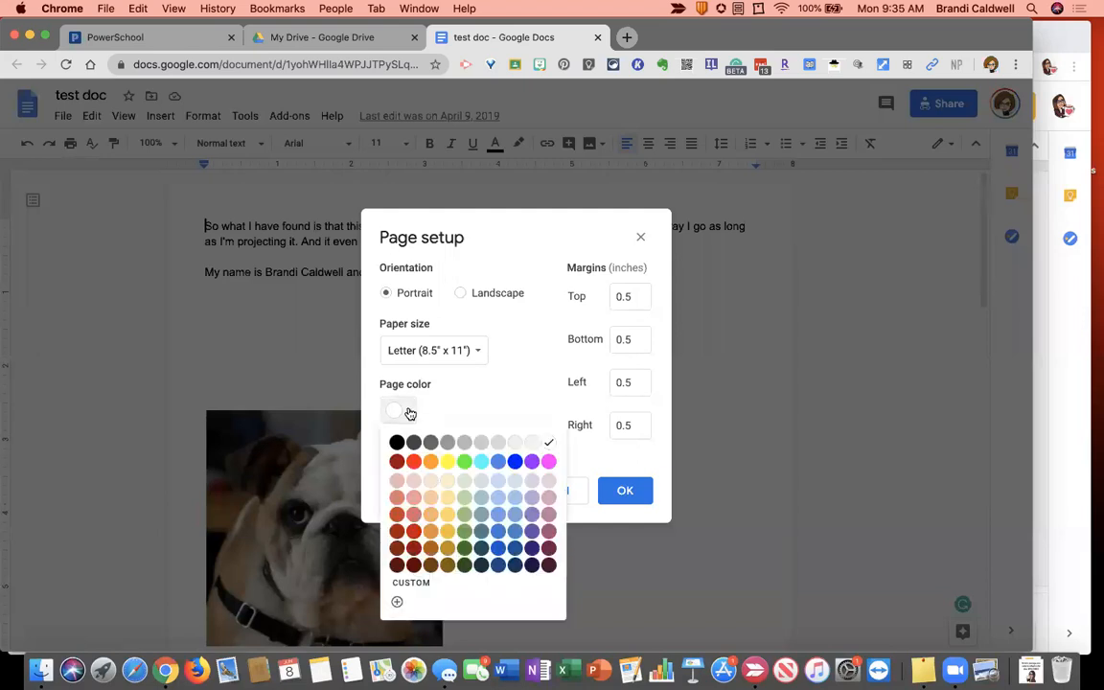
left_click(450, 463)
left_click(625, 491)
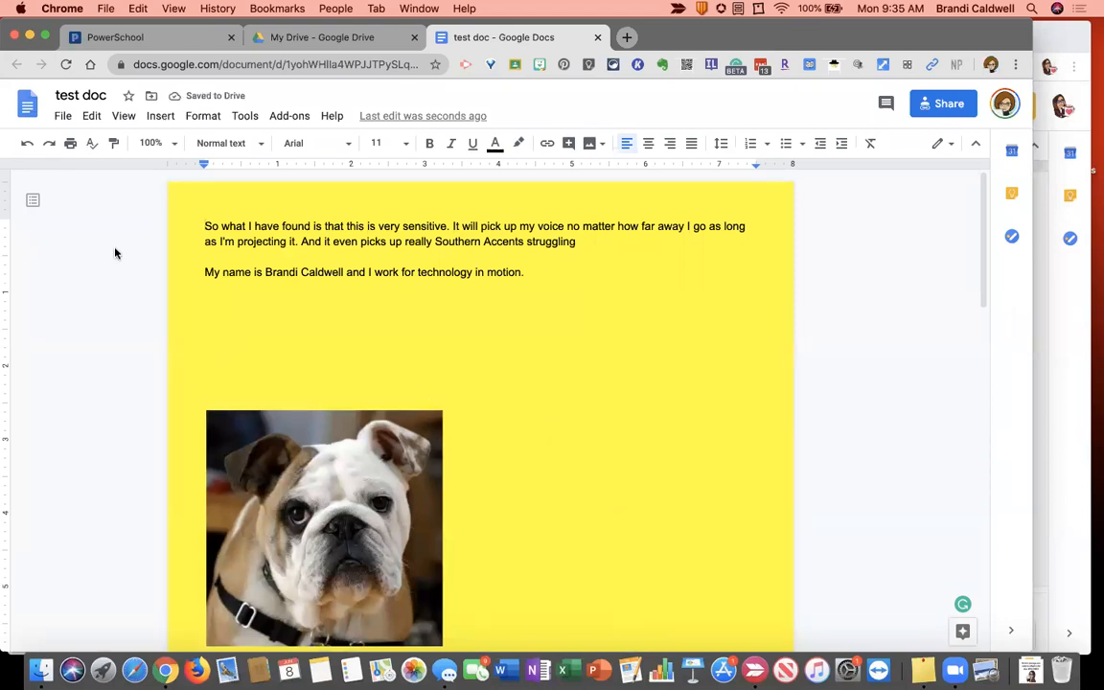
Change the document's page color to a pale cream preset and look over the recolored pages.
left_click(64, 116)
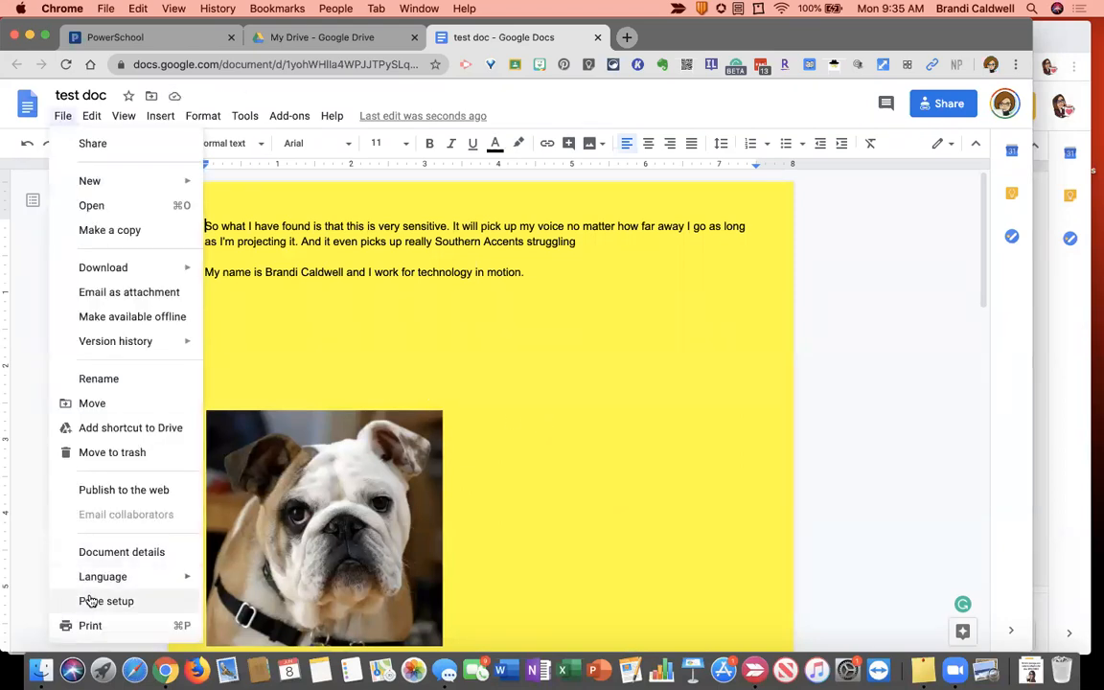
left_click(88, 601)
left_click(407, 413)
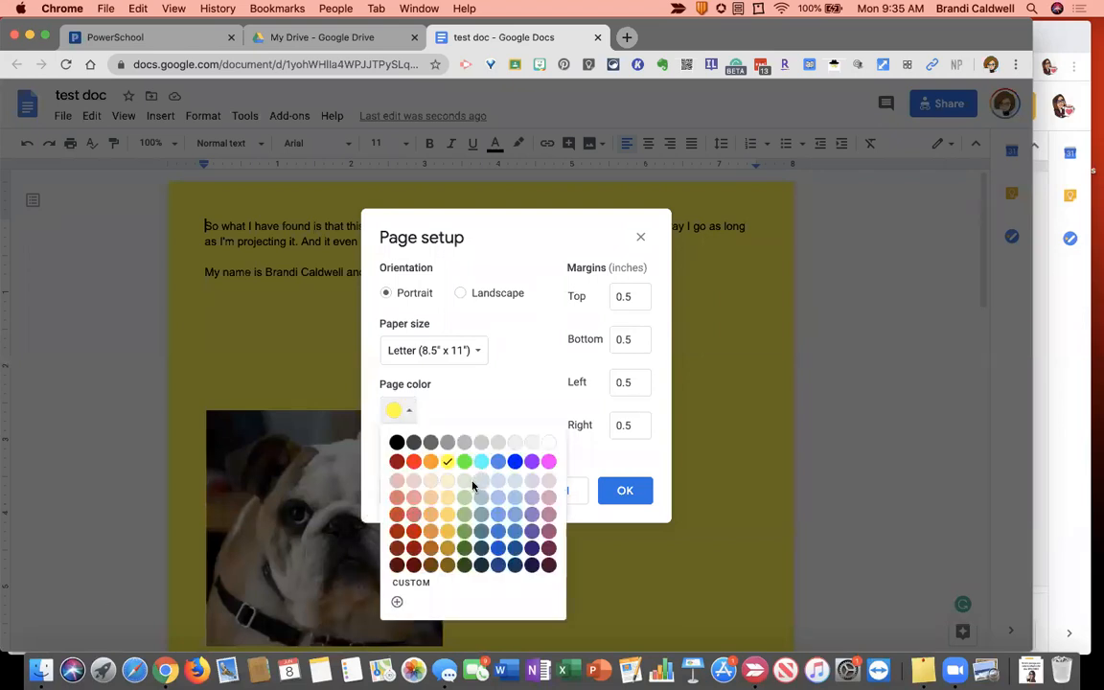
left_click(449, 486)
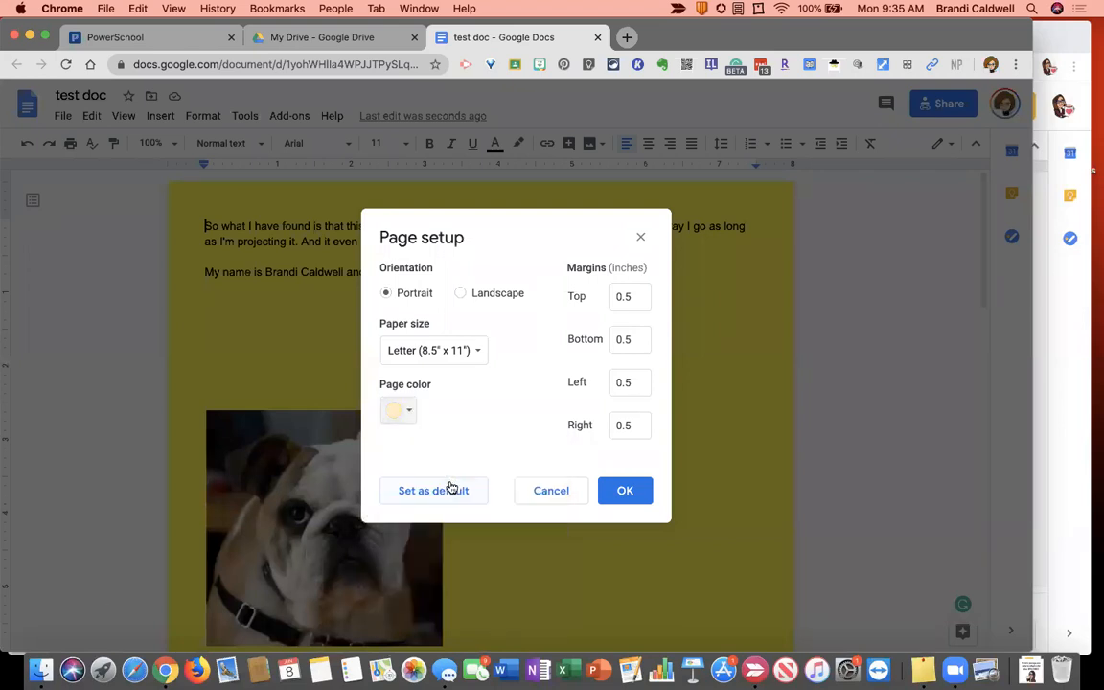
left_click(625, 491)
scroll(606, 434, "down", 2)
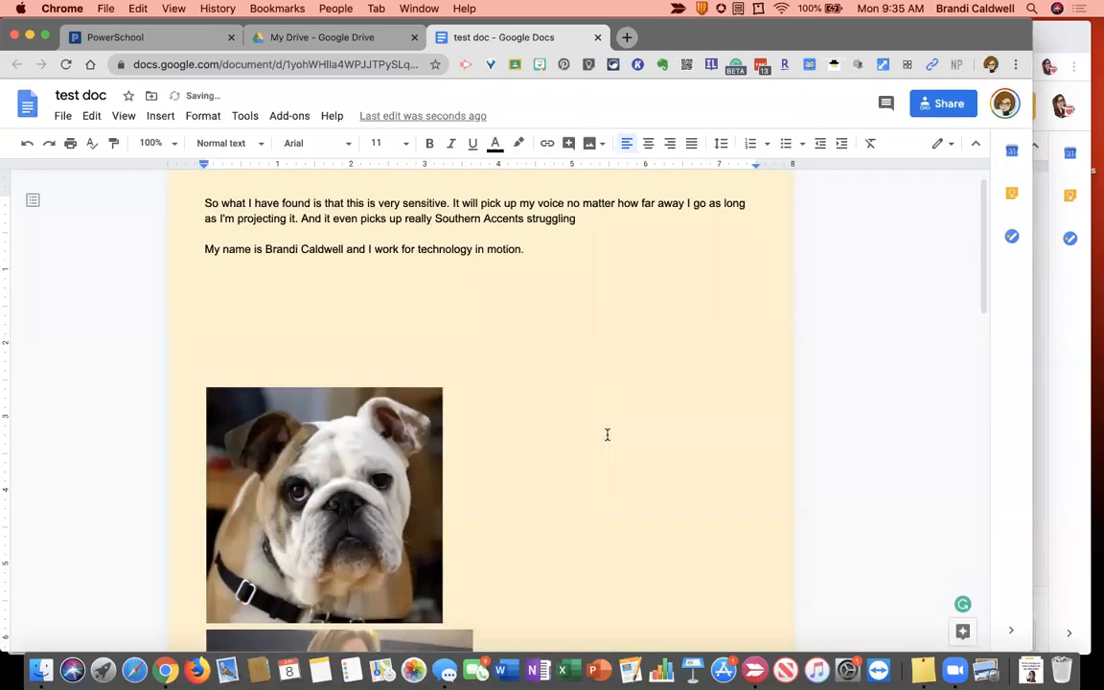
scroll(606, 434, "down", 4)
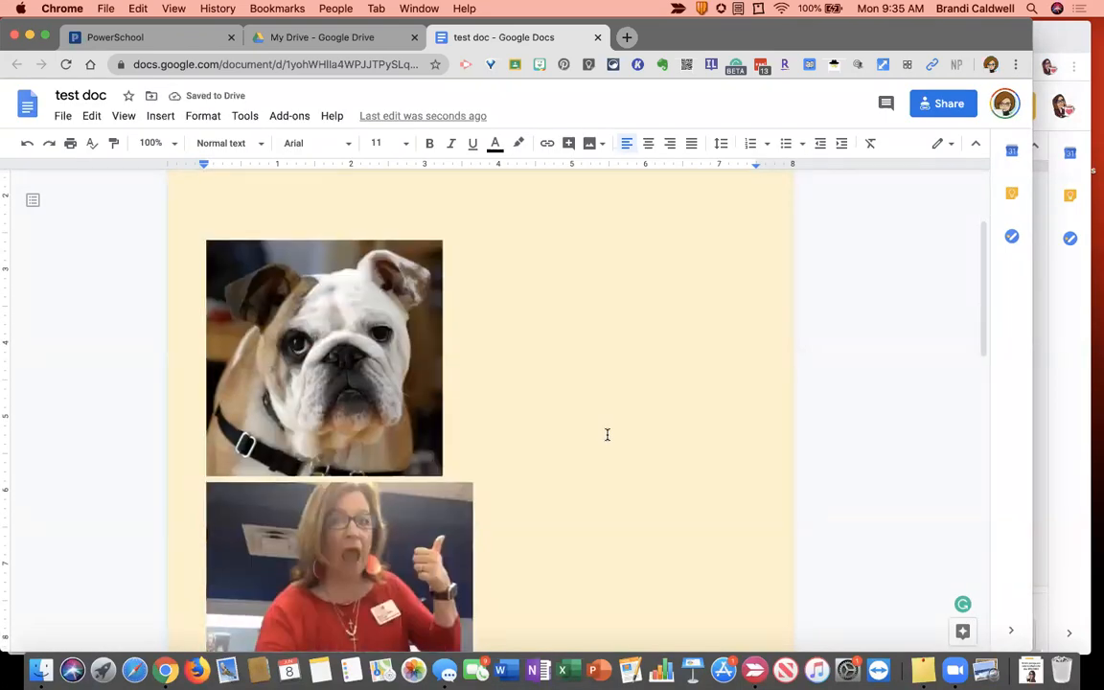
scroll(606, 434, "down", 4)
scroll(606, 435, "up", 3)
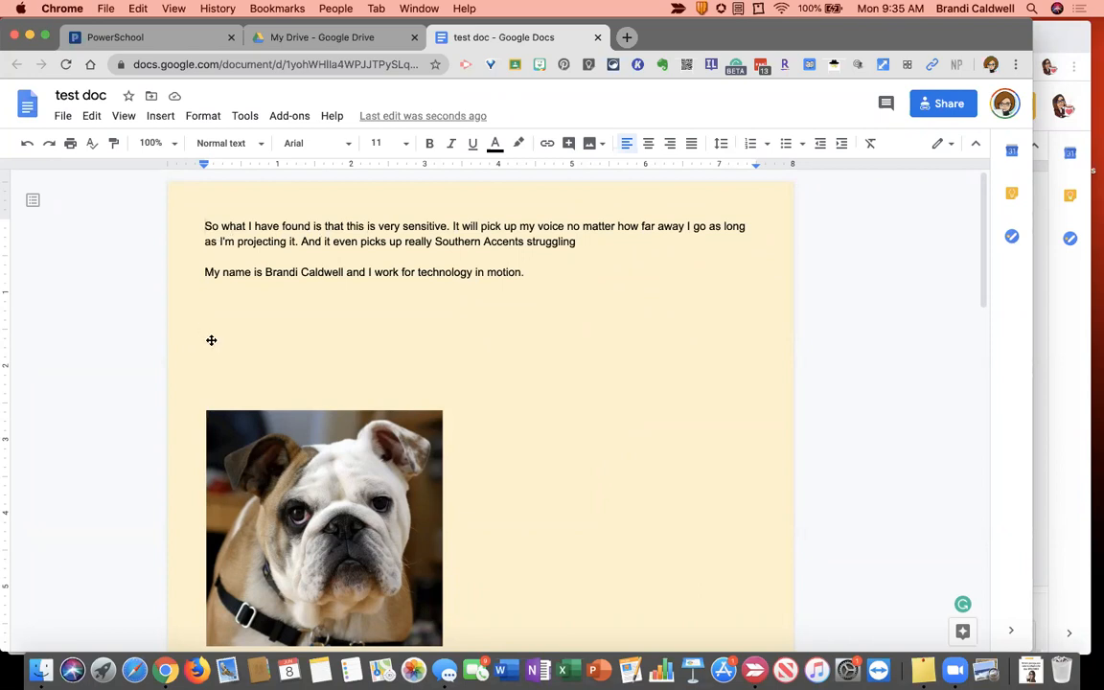
Define a custom pale yellow by shifting the hue and apply it as the document's page color.
left_click(62, 115)
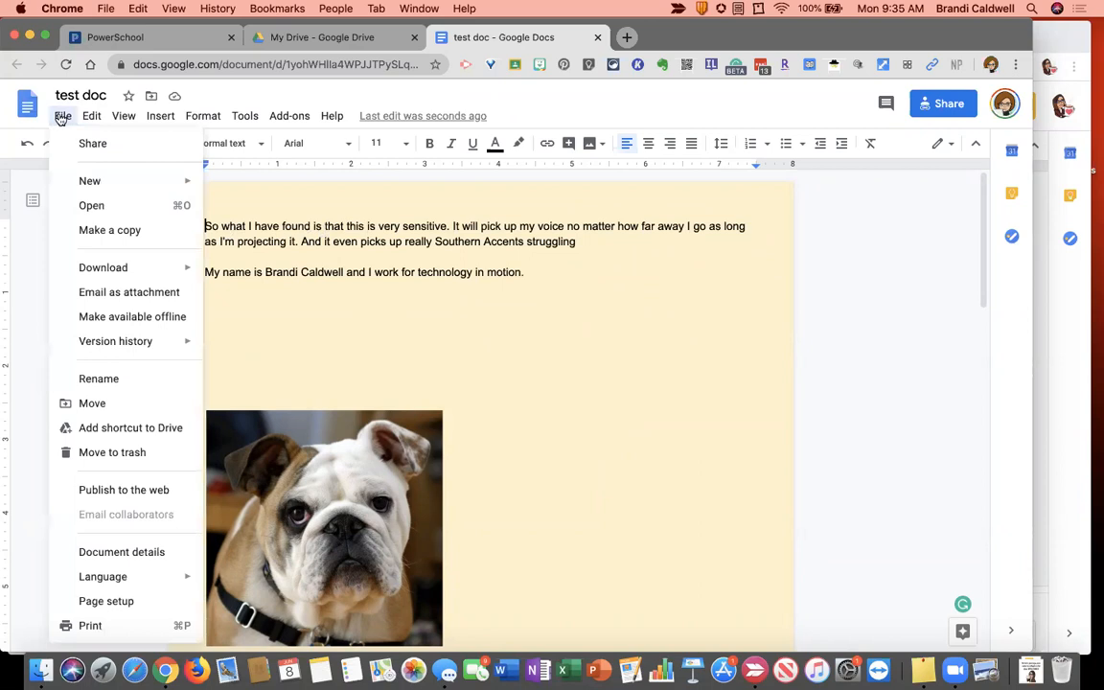
left_click(125, 604)
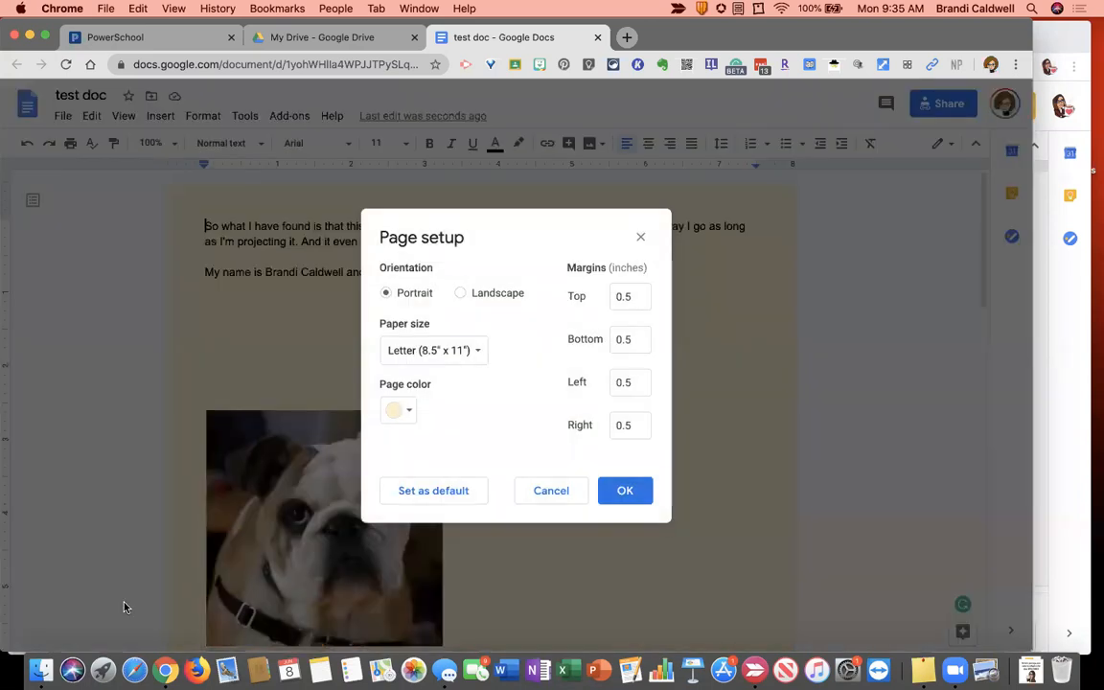
left_click(404, 412)
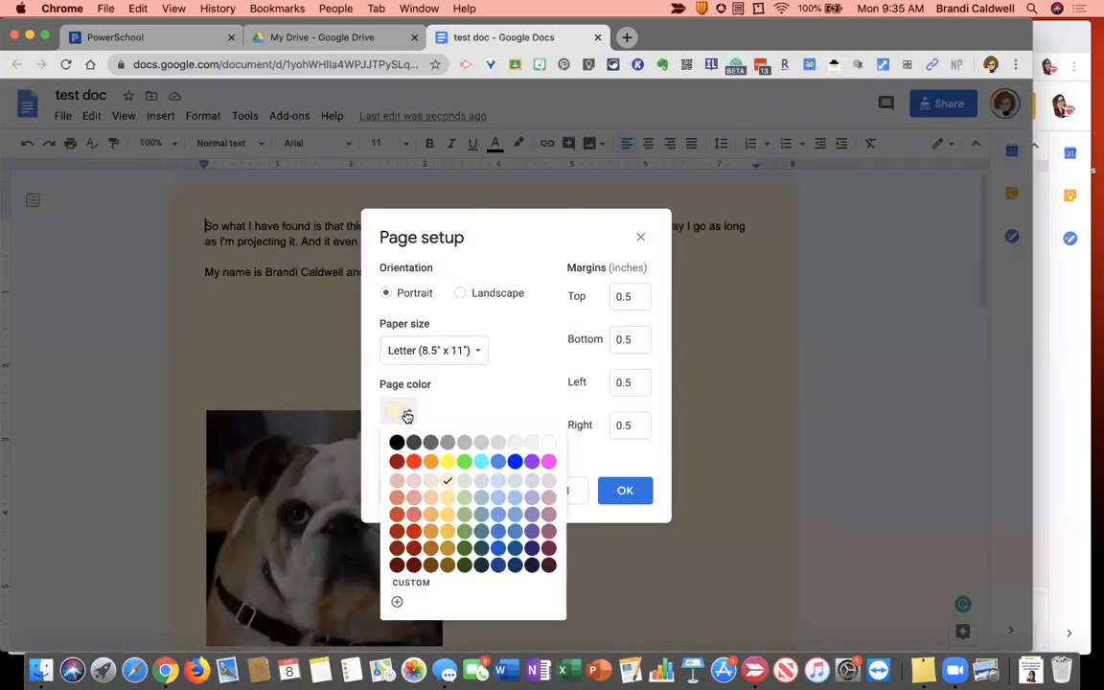
left_click(399, 602)
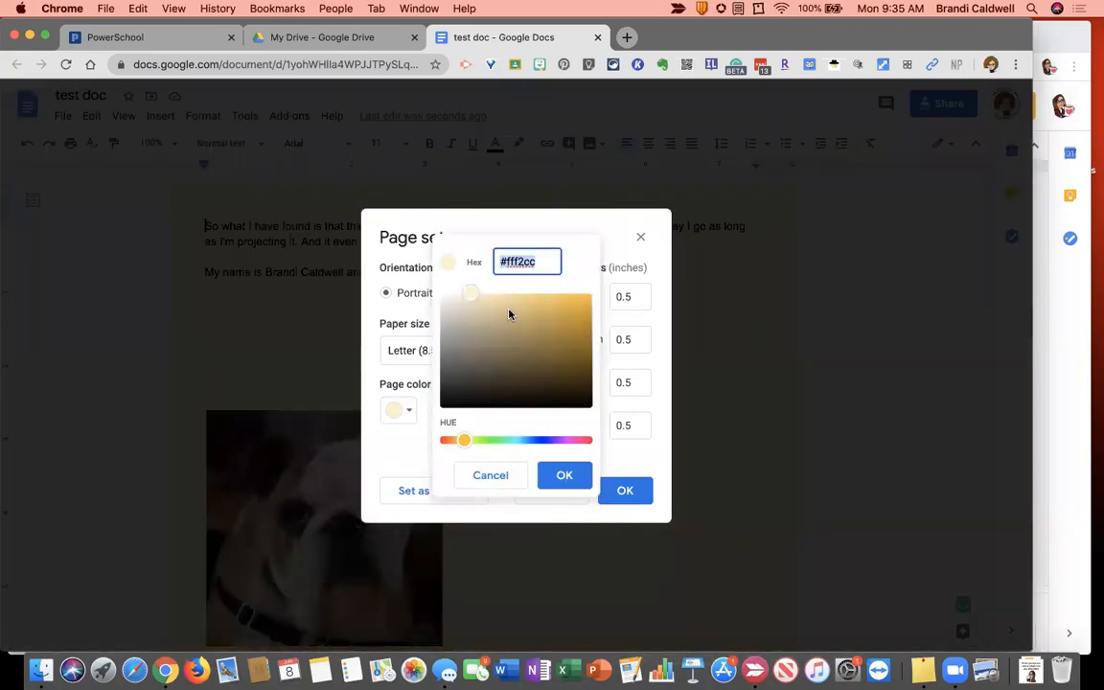
left_click(511, 443)
left_click(497, 442)
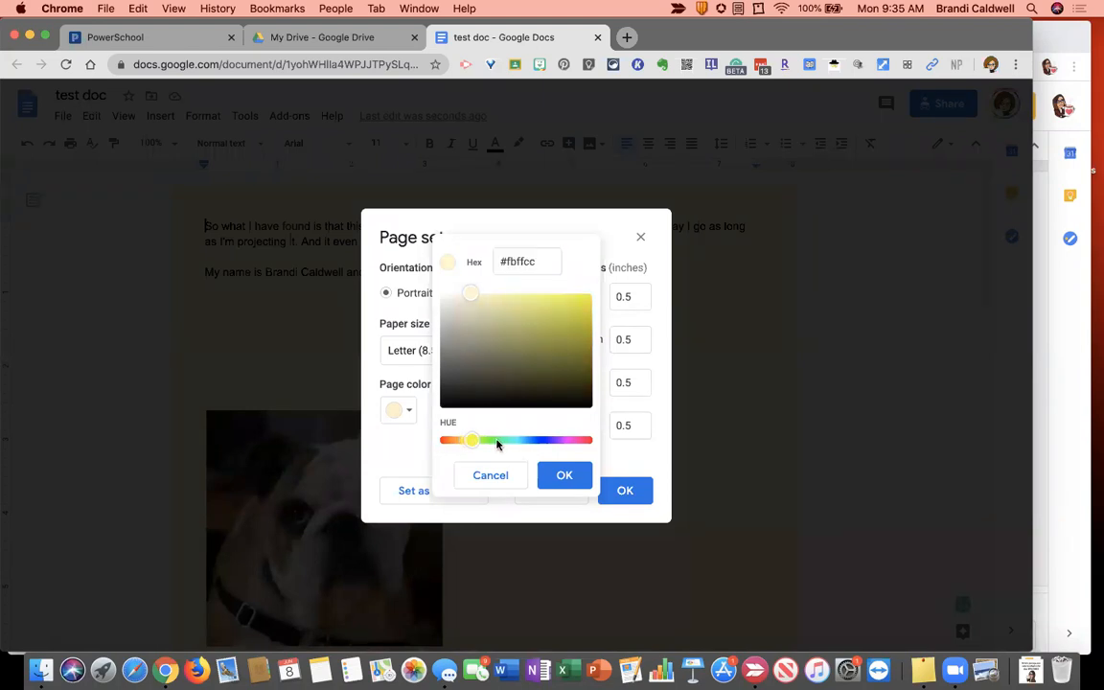
left_click(565, 476)
left_click(626, 491)
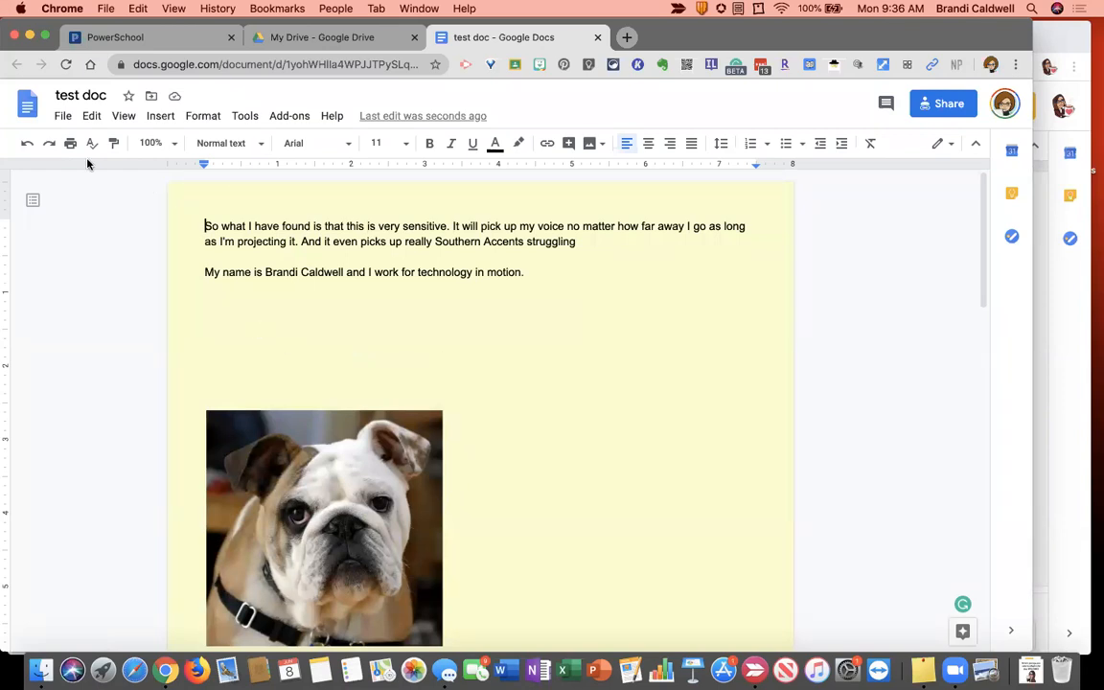
Open the document's version history and view the version from April 9, 2019, 9:26 AM.
left_click(62, 116)
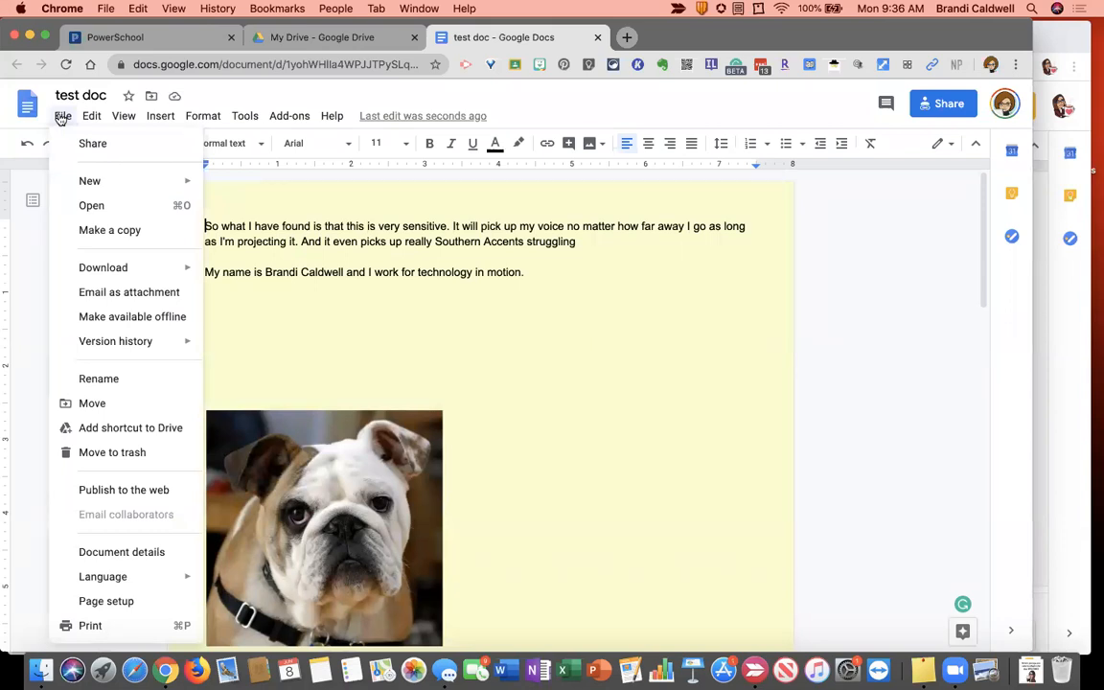
mouse_move(128, 345)
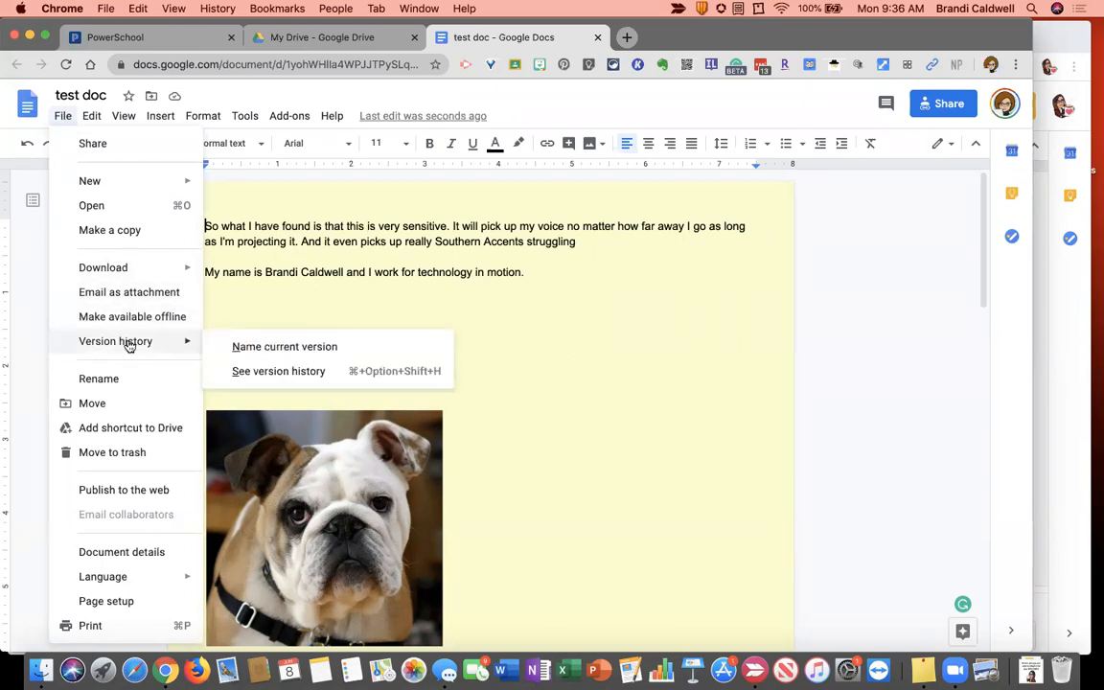
left_click(291, 373)
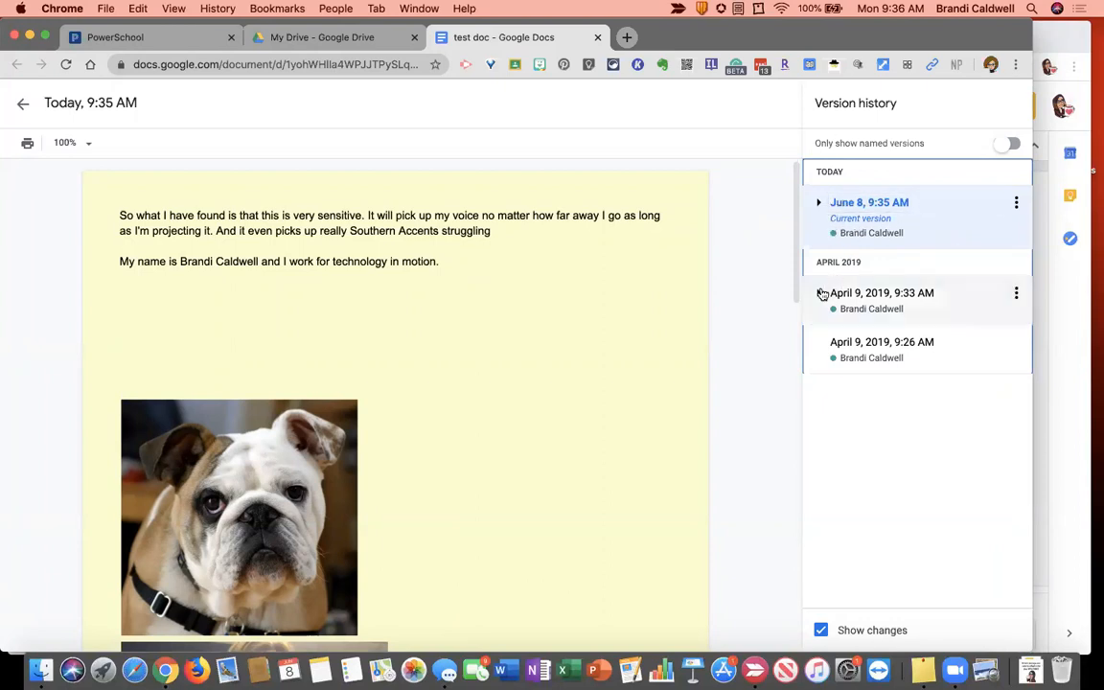
left_click(883, 347)
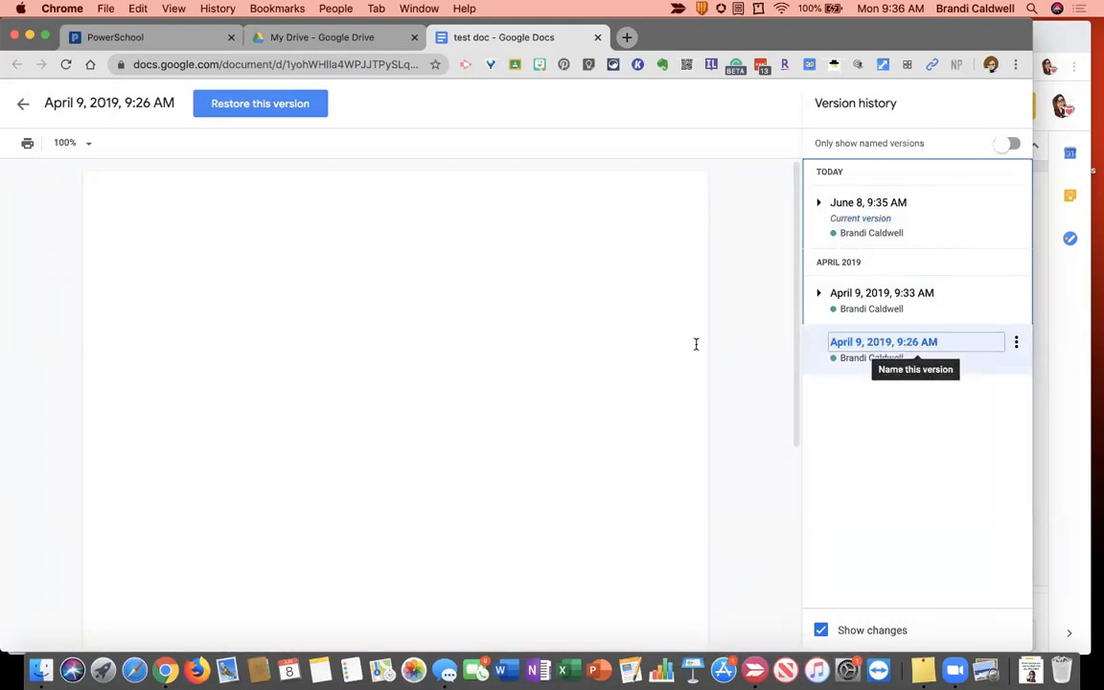
scroll(578, 398, "down", 5)
scroll(578, 398, "up", 5)
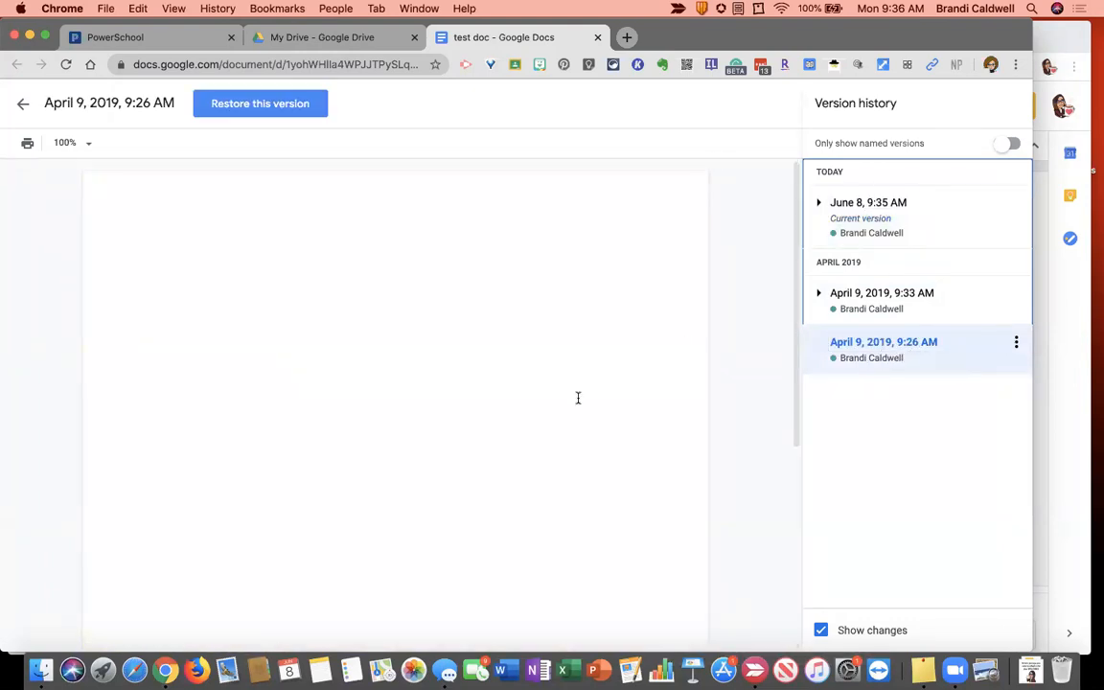
Expand the detailed versions under April 9, 2019, 9:33 AM and view the 9:30, 9:31 and earlier 9:32 AM versions.
left_click(839, 293)
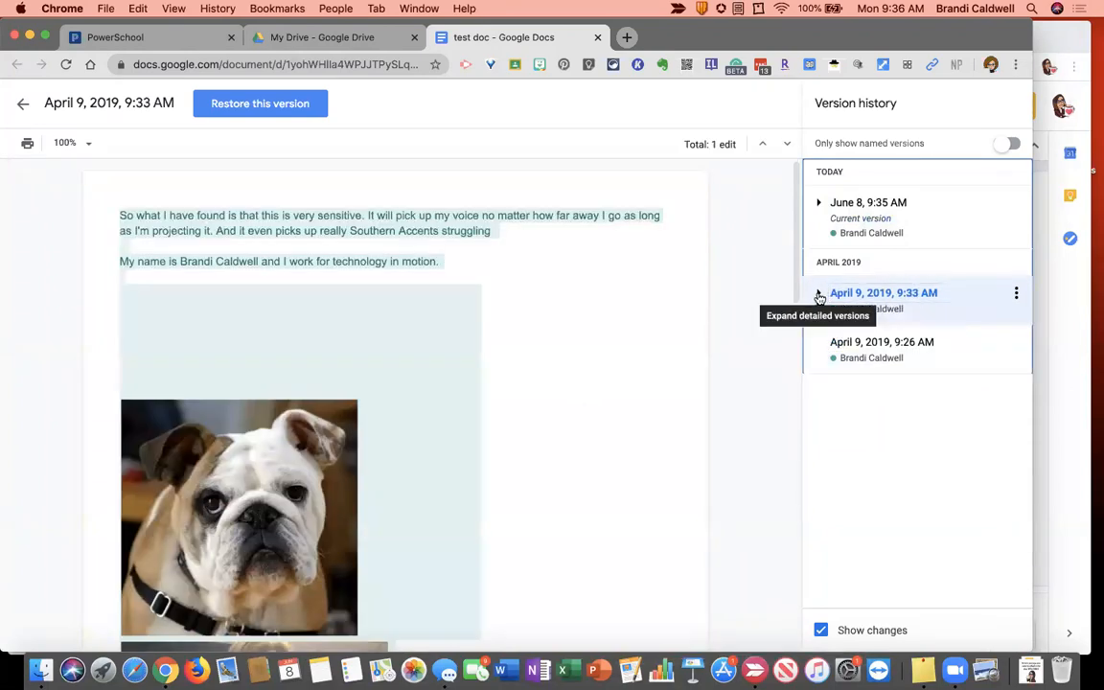
left_click(819, 294)
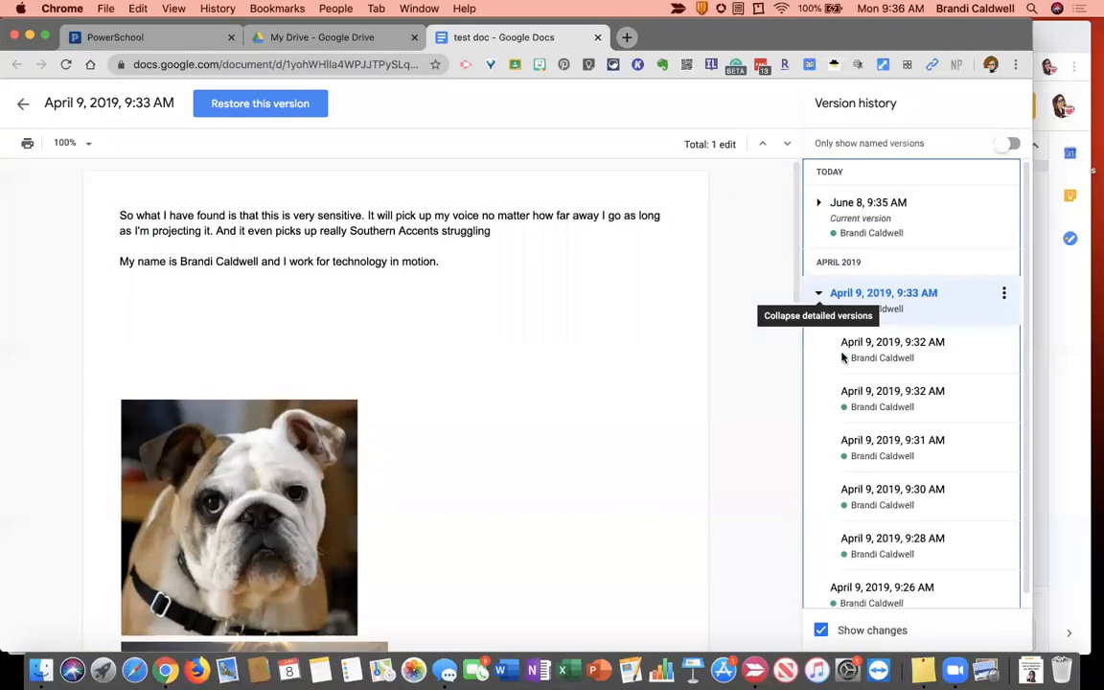
scroll(865, 466, "down", 1)
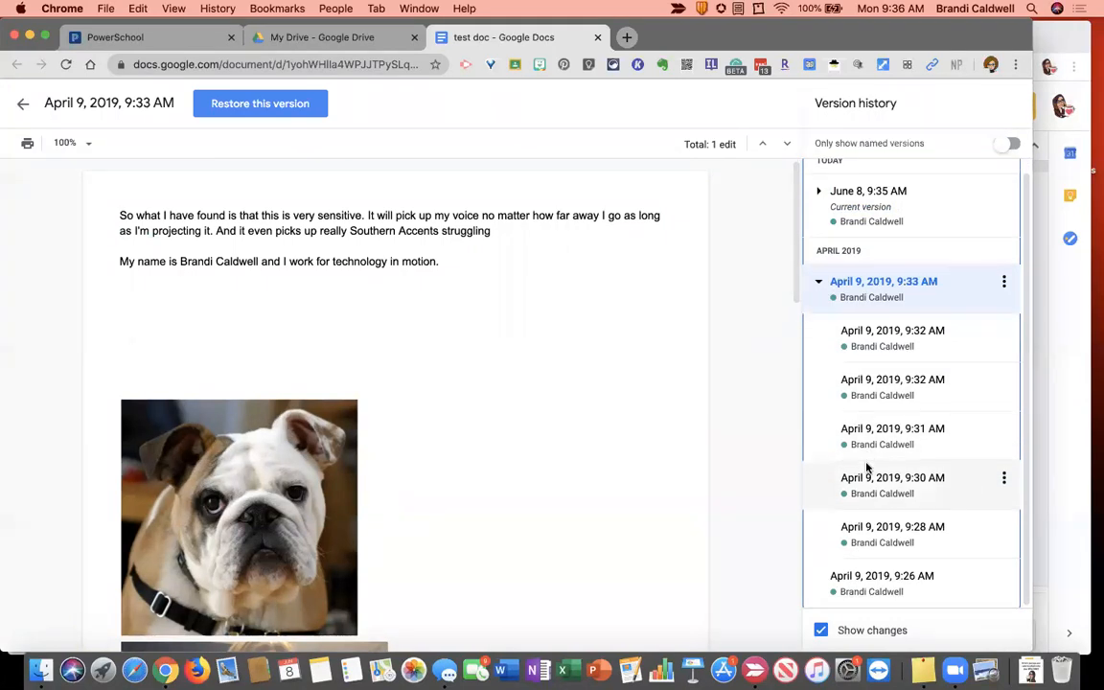
left_click(870, 484)
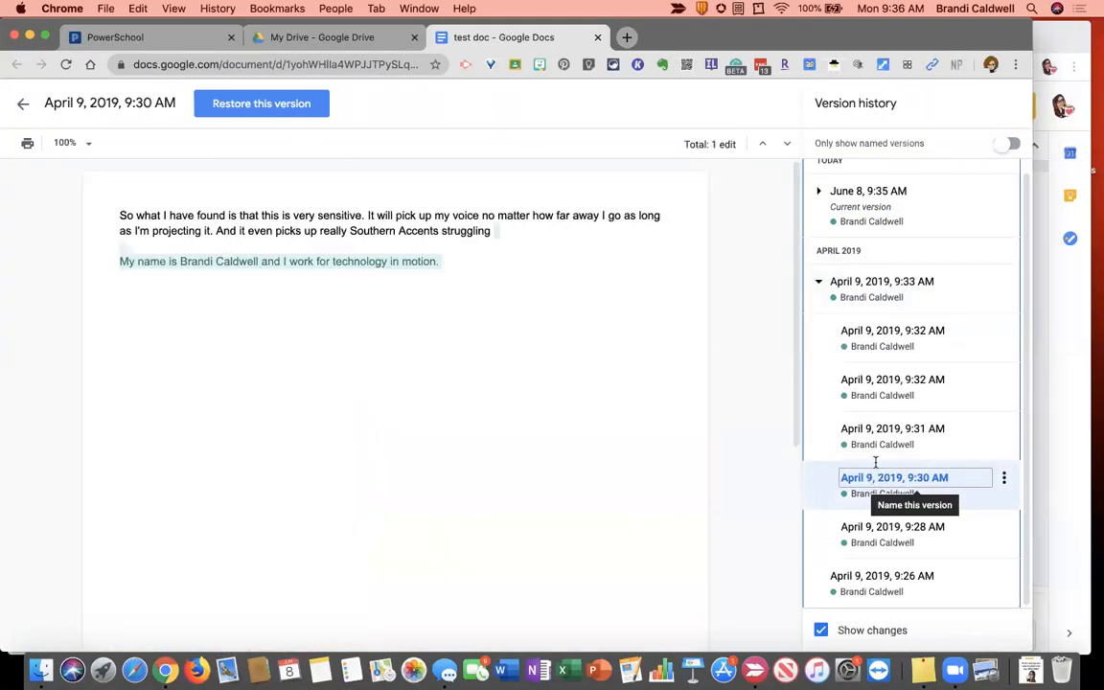
left_click(883, 436)
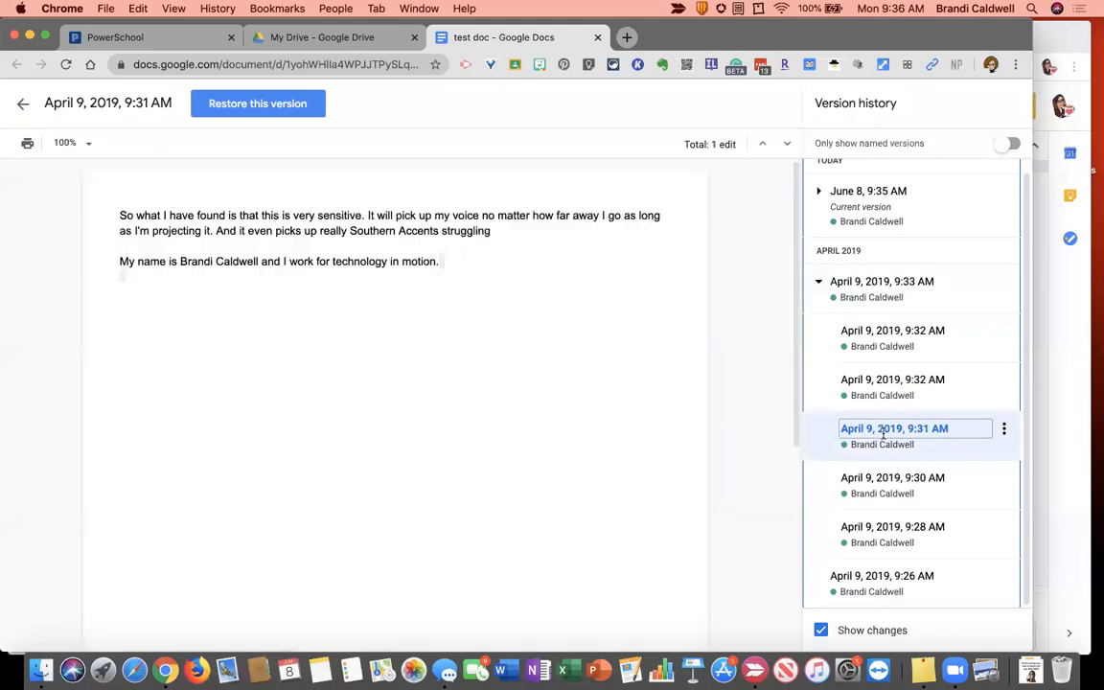
left_click(882, 382)
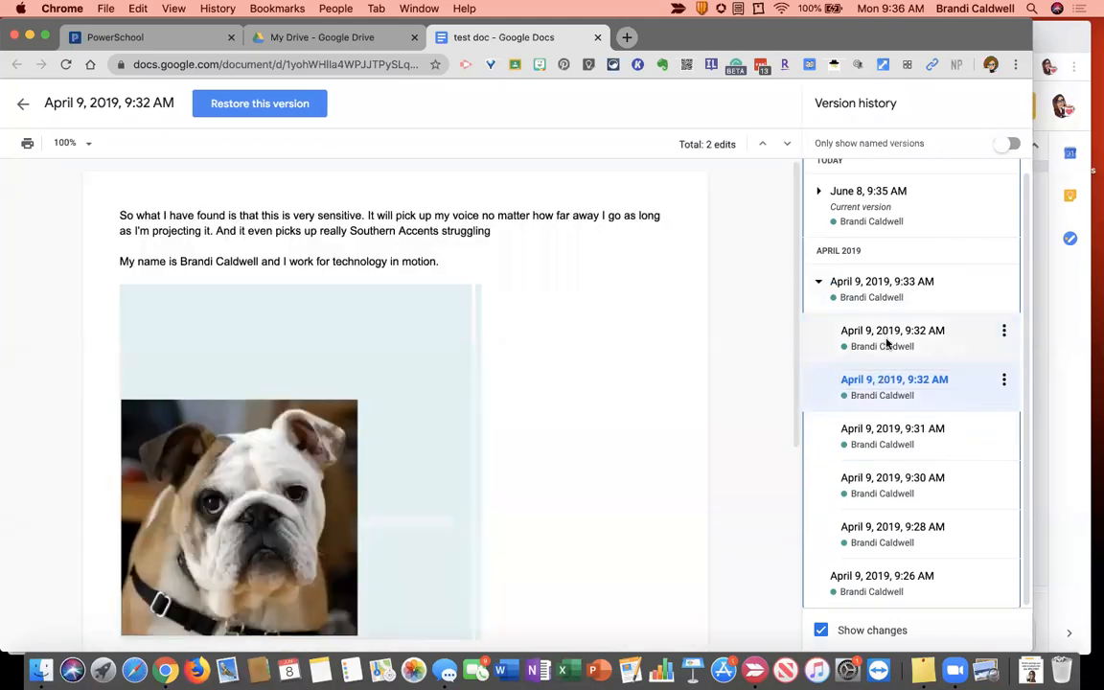
Name the most recent April 9, 2019, 9:32 AM version "First Nine Weeks".
double_click(886, 336)
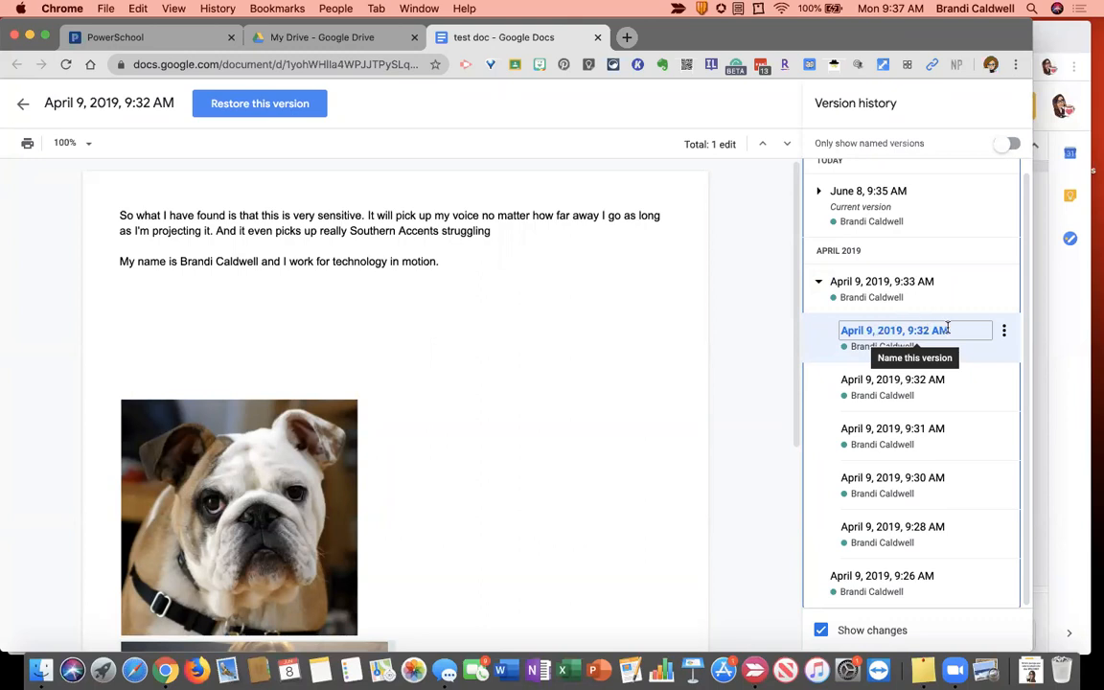
key("Return")
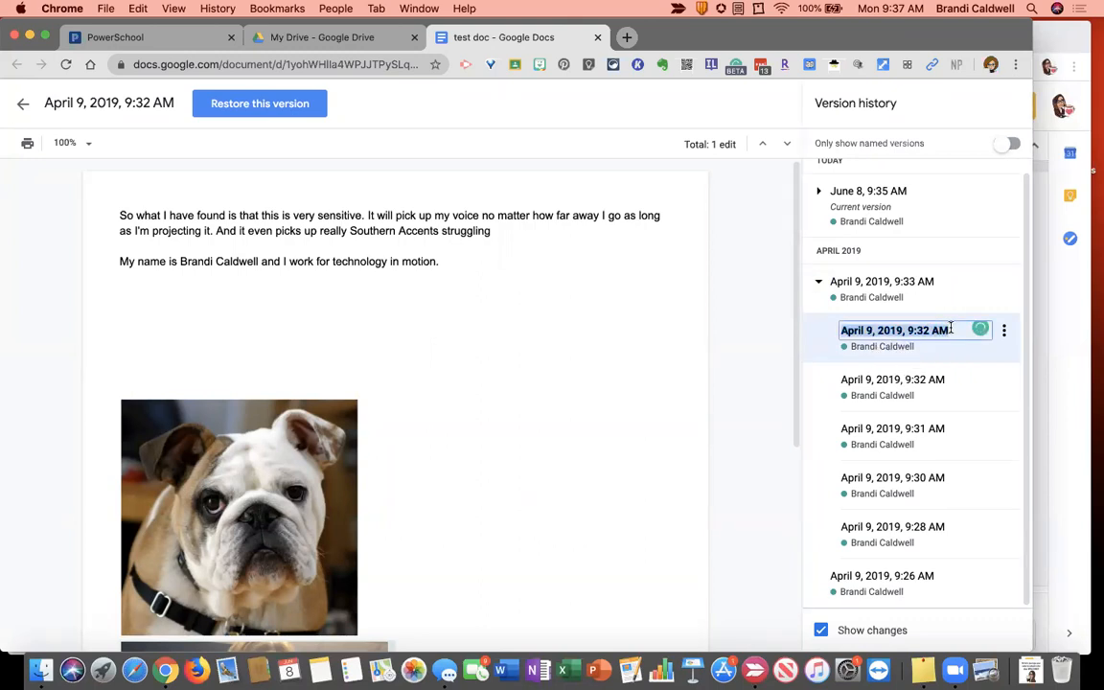
type("First Nin")
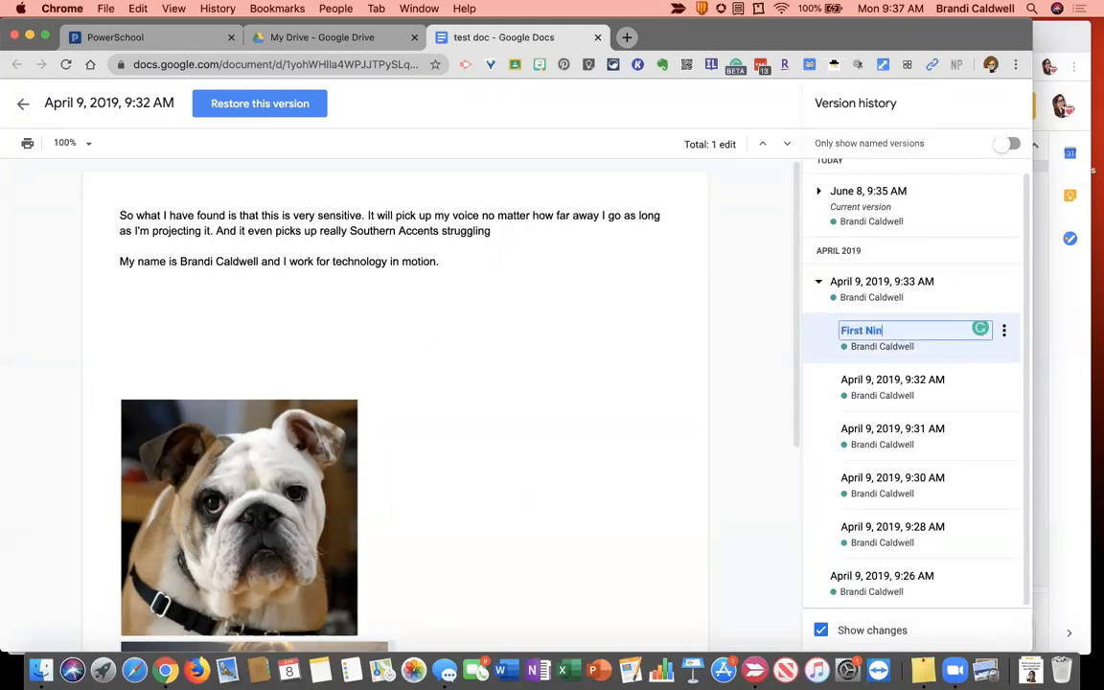
type("e Weeks")
key("Return")
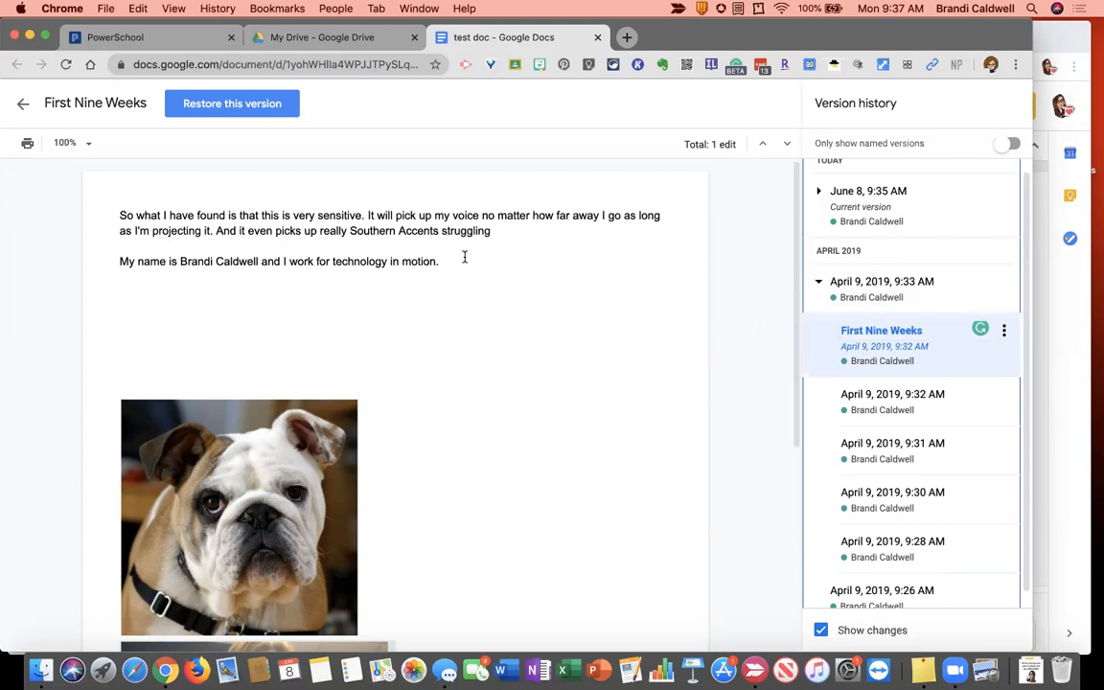
Compare the April 9, 2019 versions from 9:33 AM, 9:31 AM and the unnamed 9:32 AM entry.
left_click(849, 289)
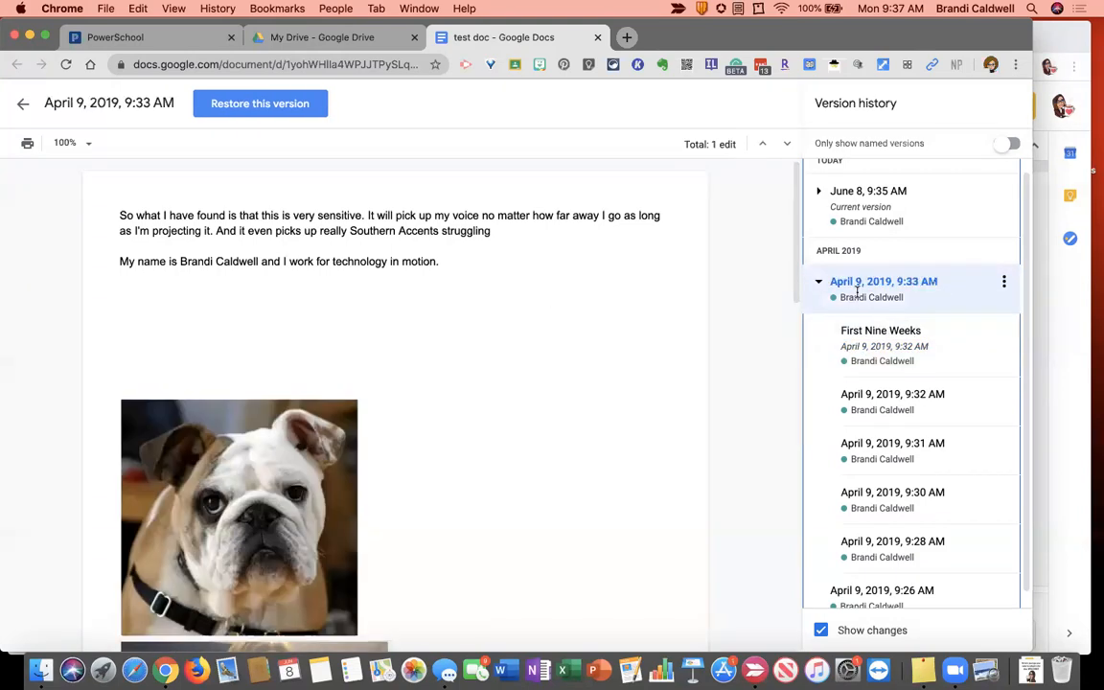
scroll(597, 406, "down", 15)
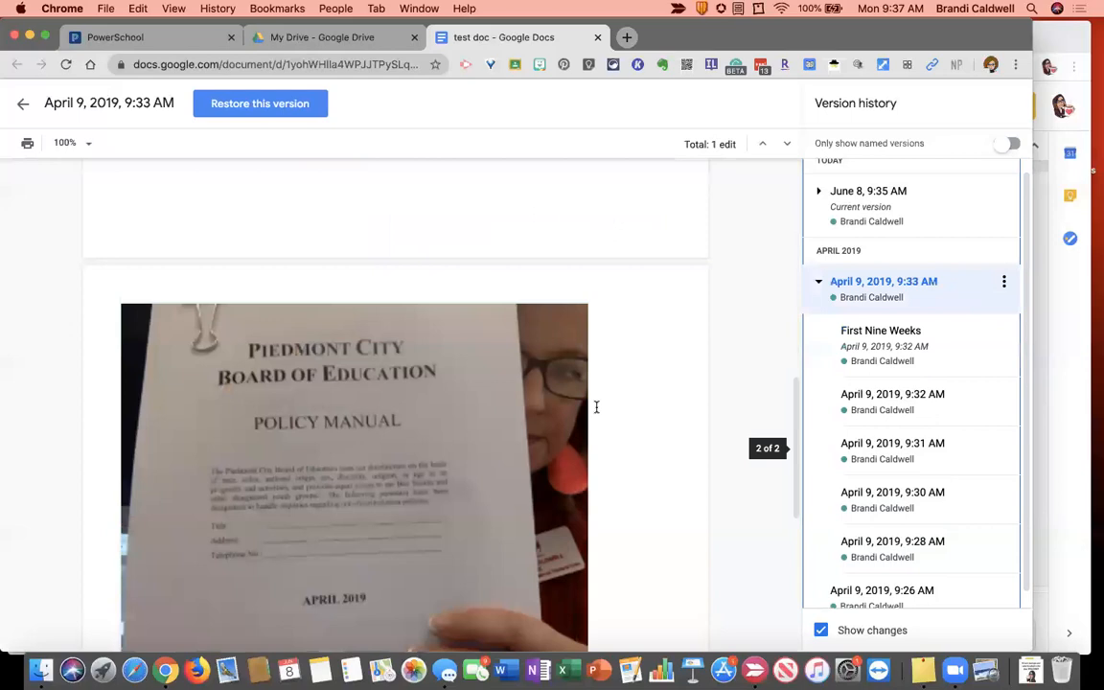
scroll(596, 406, "up", 15)
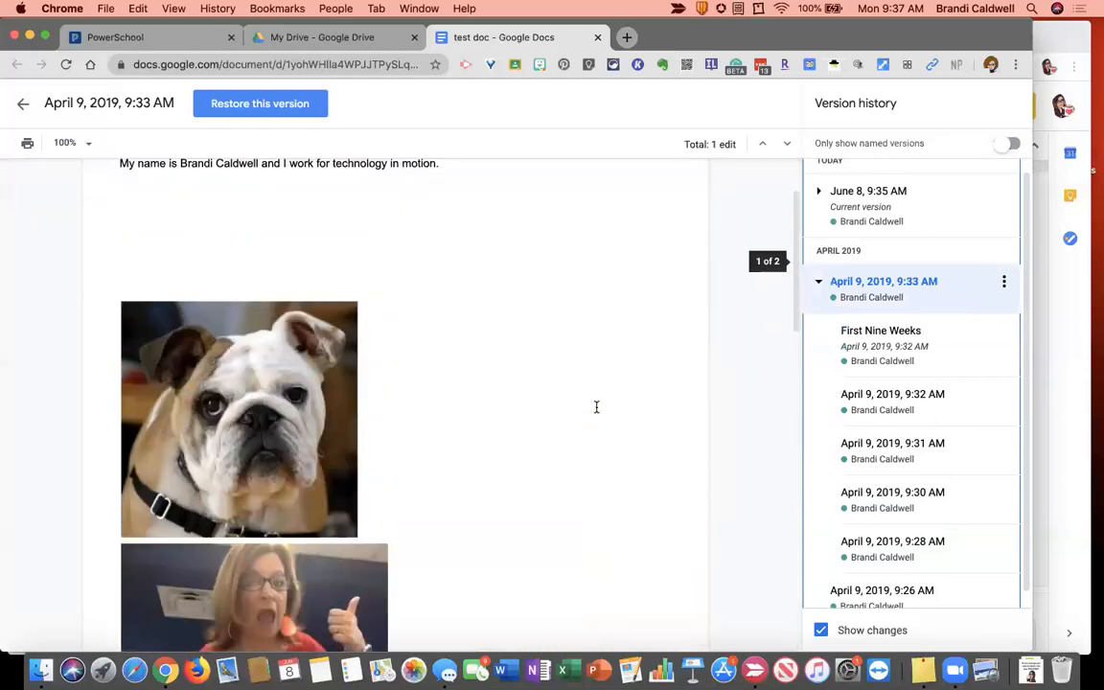
left_click(916, 441)
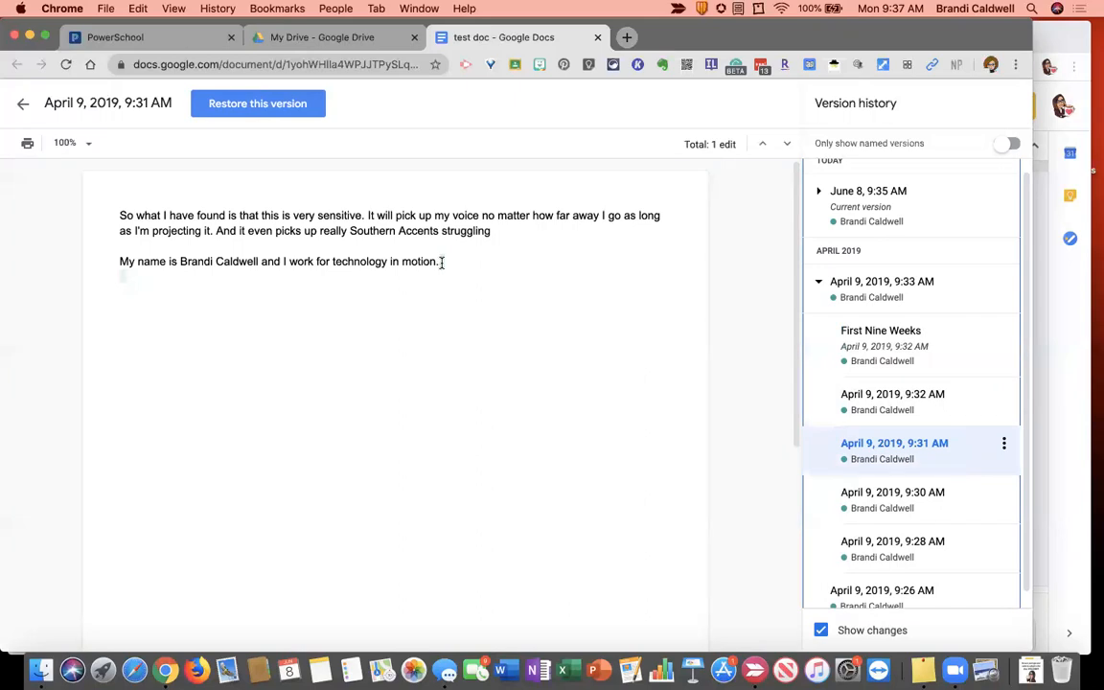
left_click(877, 399)
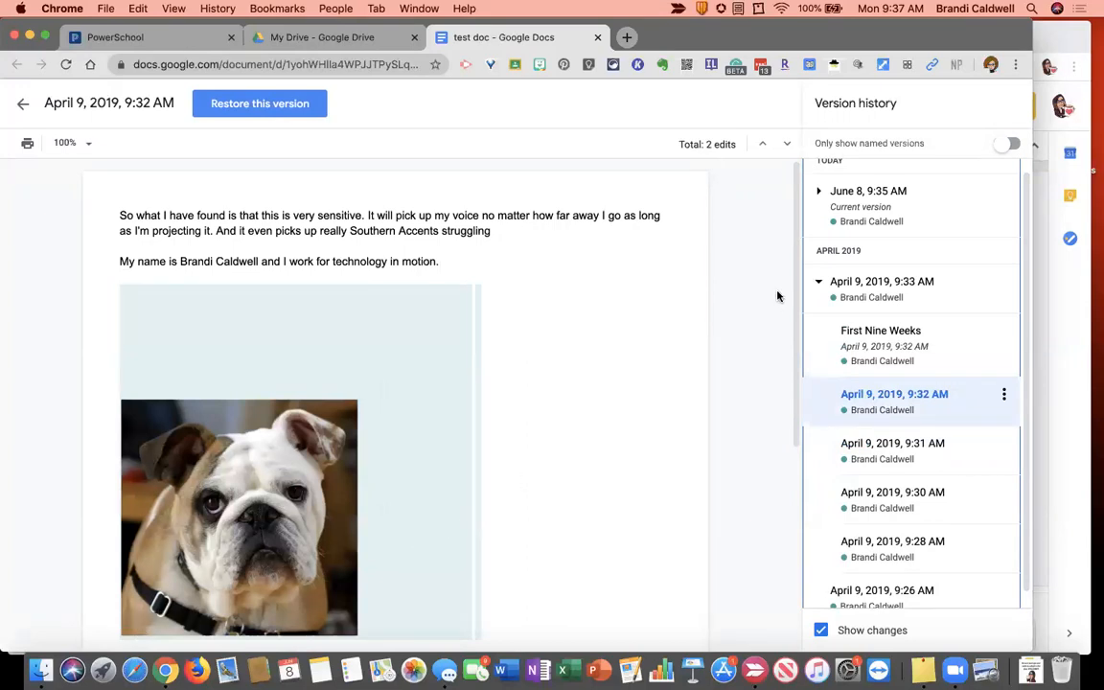
scroll(862, 431, "down", 1)
scroll(830, 431, "up", 2)
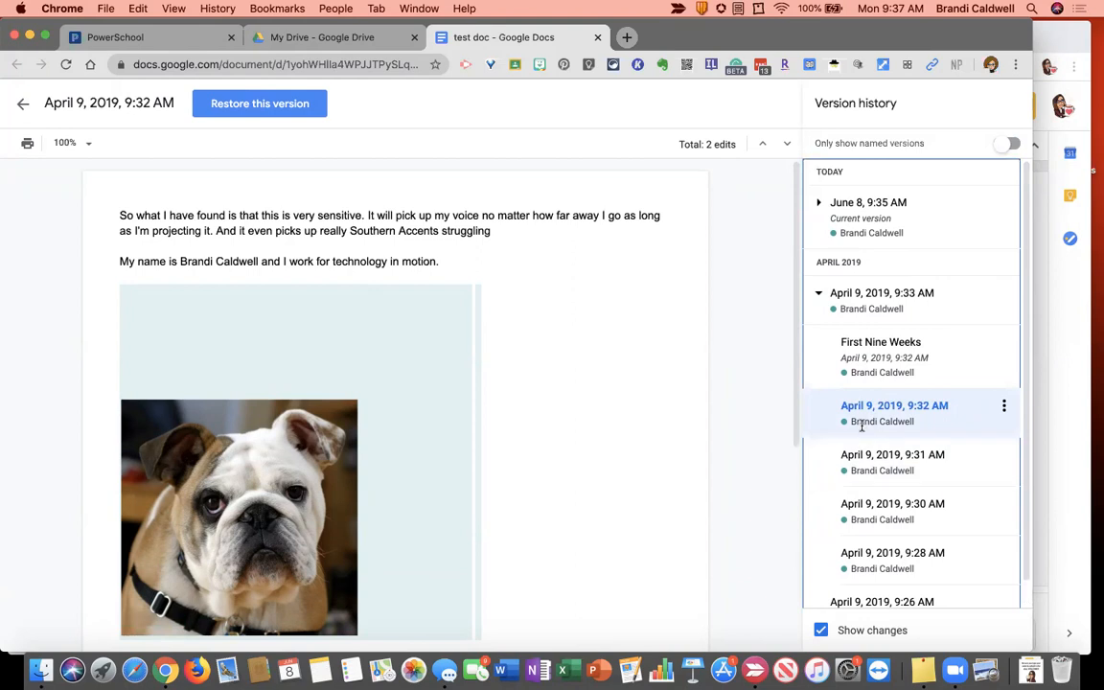
Check the options available for the unnamed 9:32 AM version and return from version history to the document.
left_click(1005, 406)
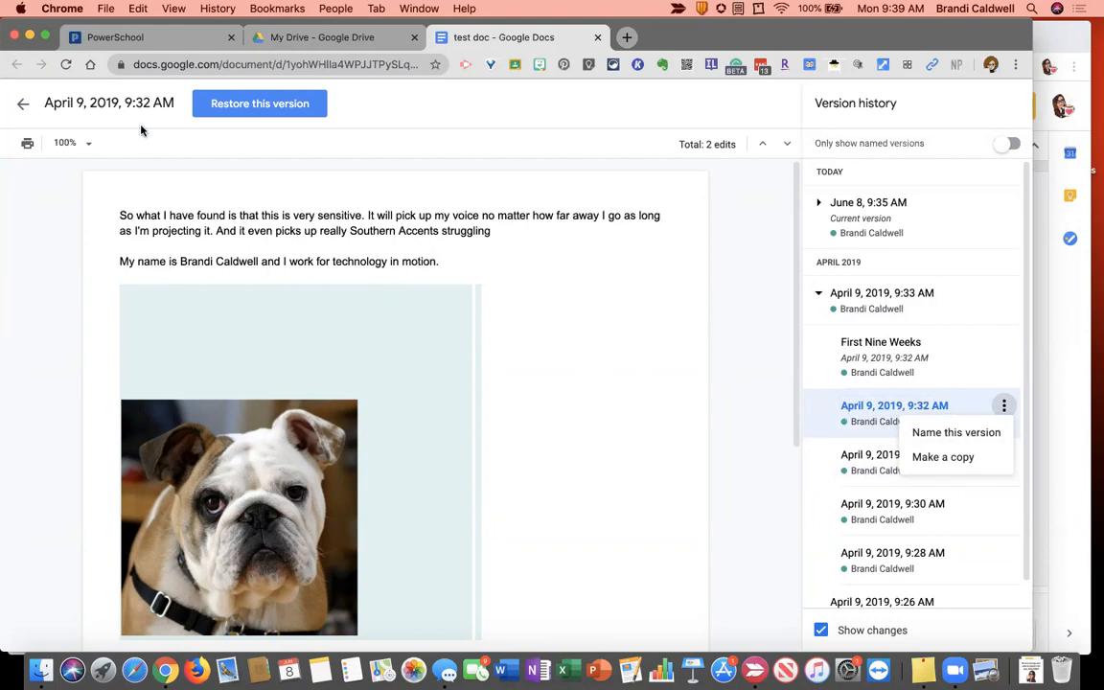
left_click(13, 103)
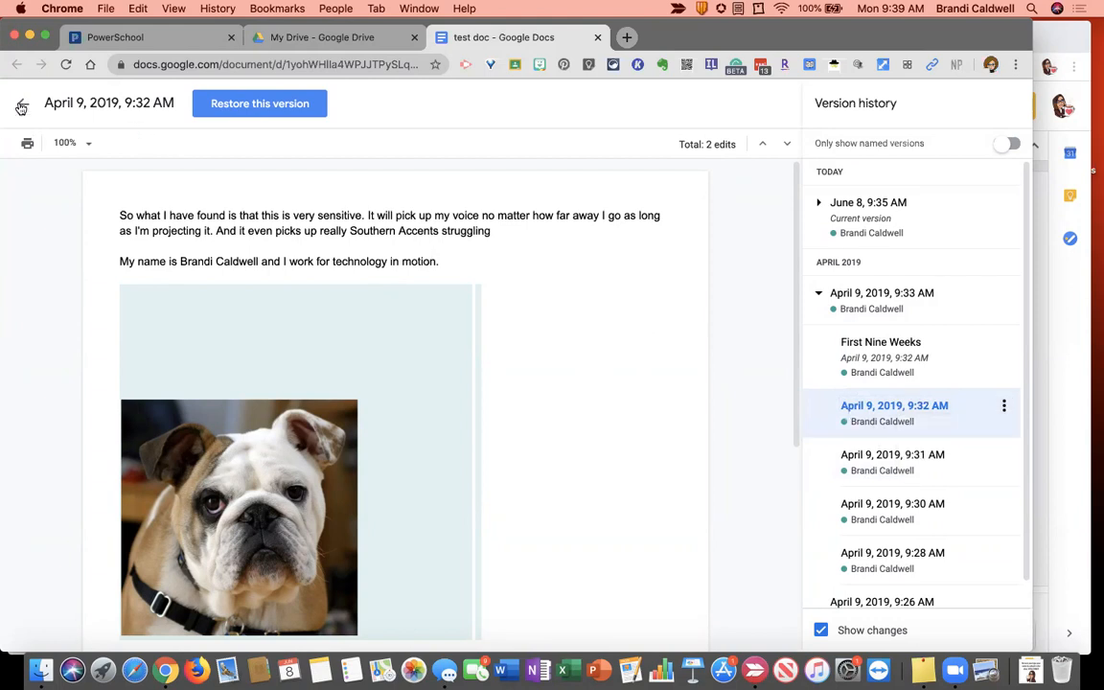
left_click(21, 107)
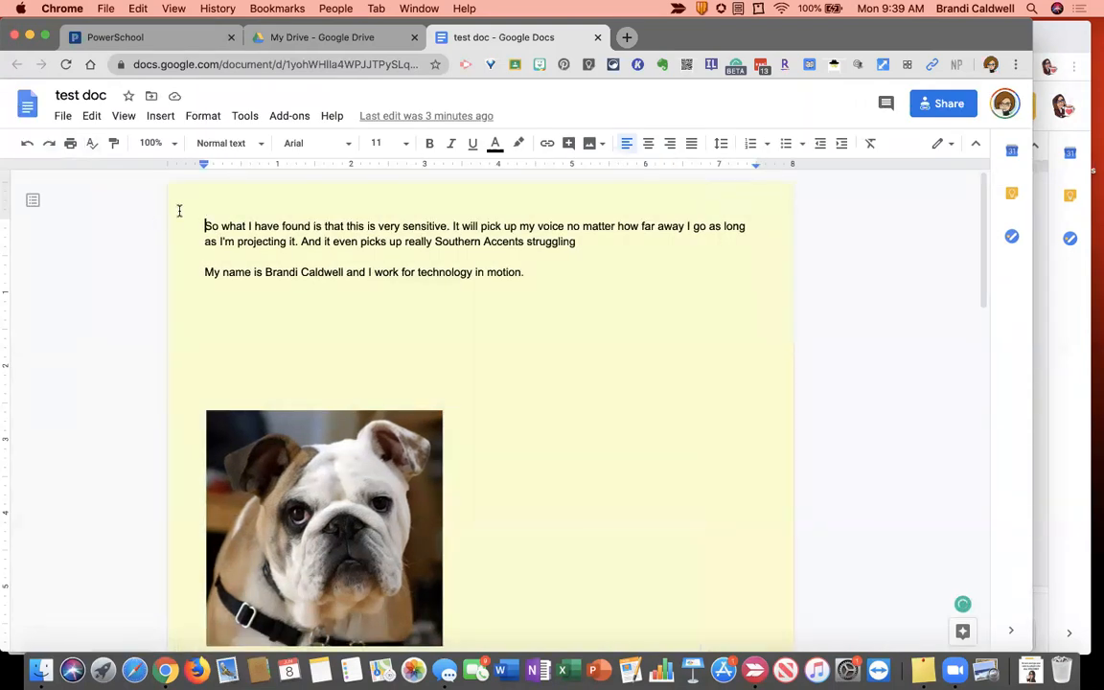
Examine the Publish to the web options, including published content and settings, and close them without publishing.
left_click(63, 116)
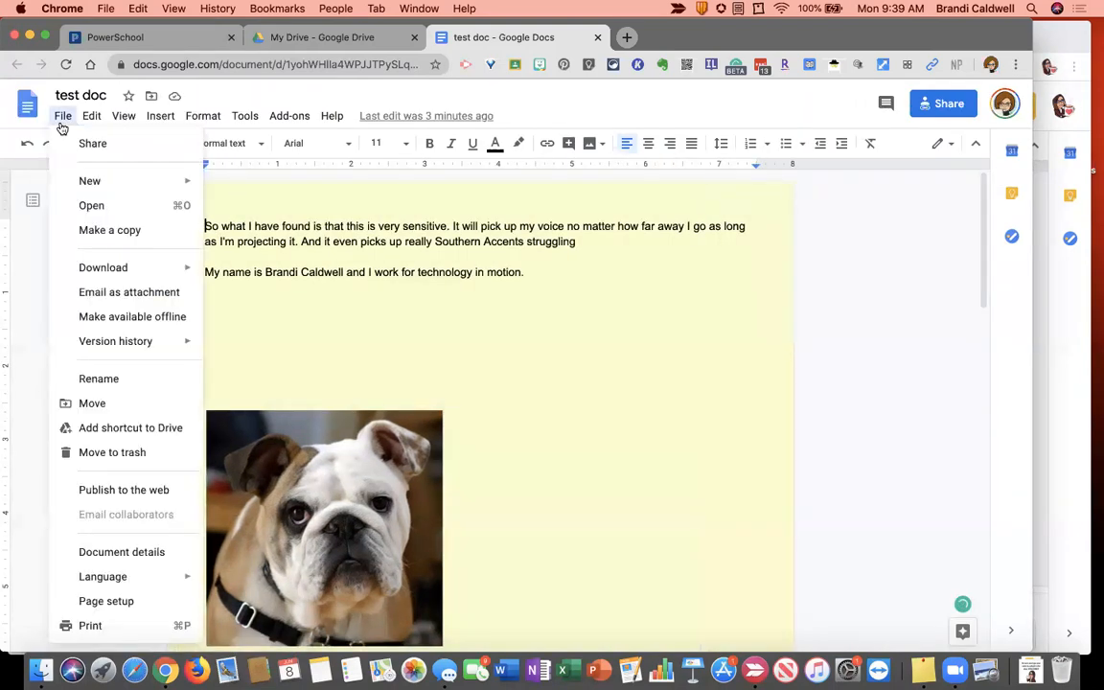
left_click(118, 490)
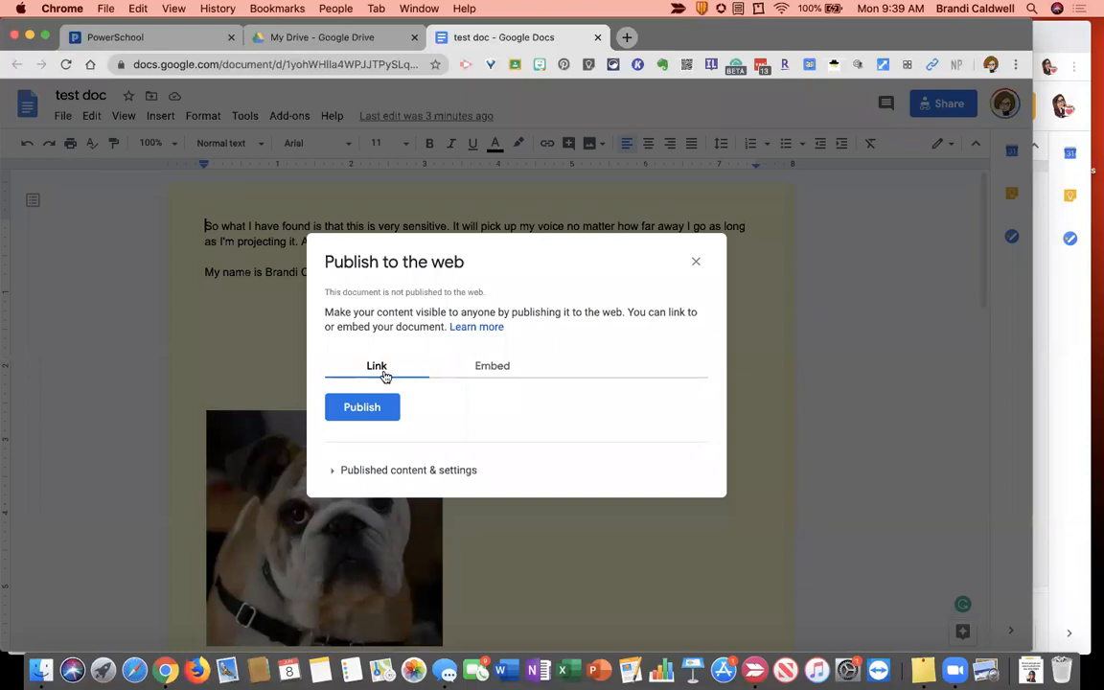
left_click(334, 468)
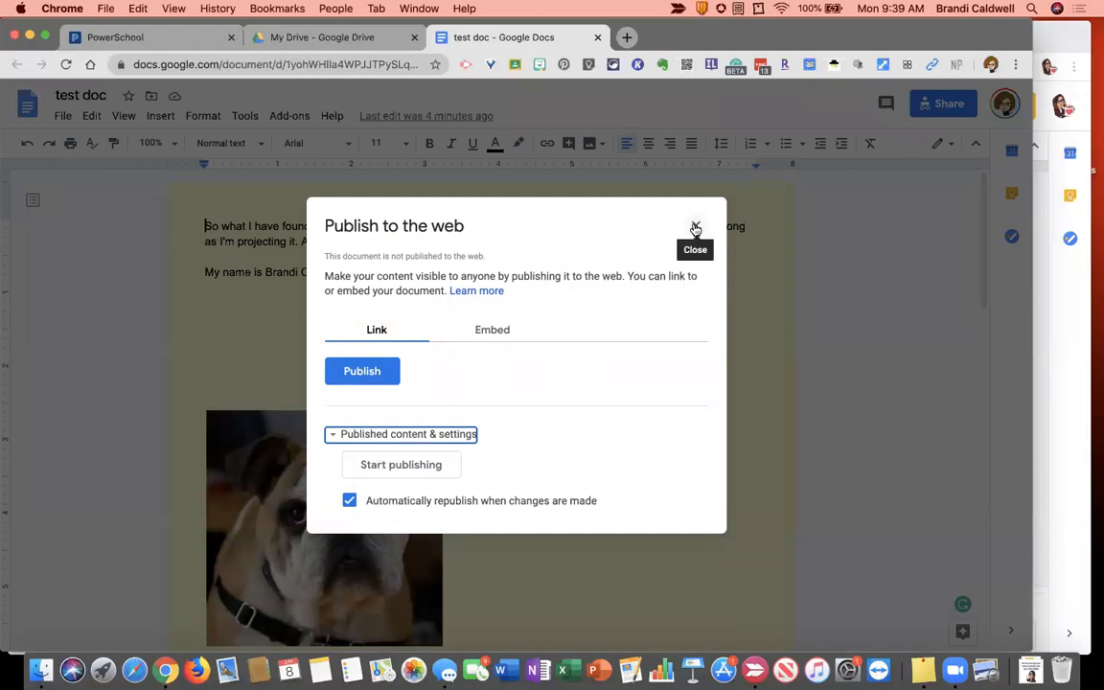
left_click(696, 226)
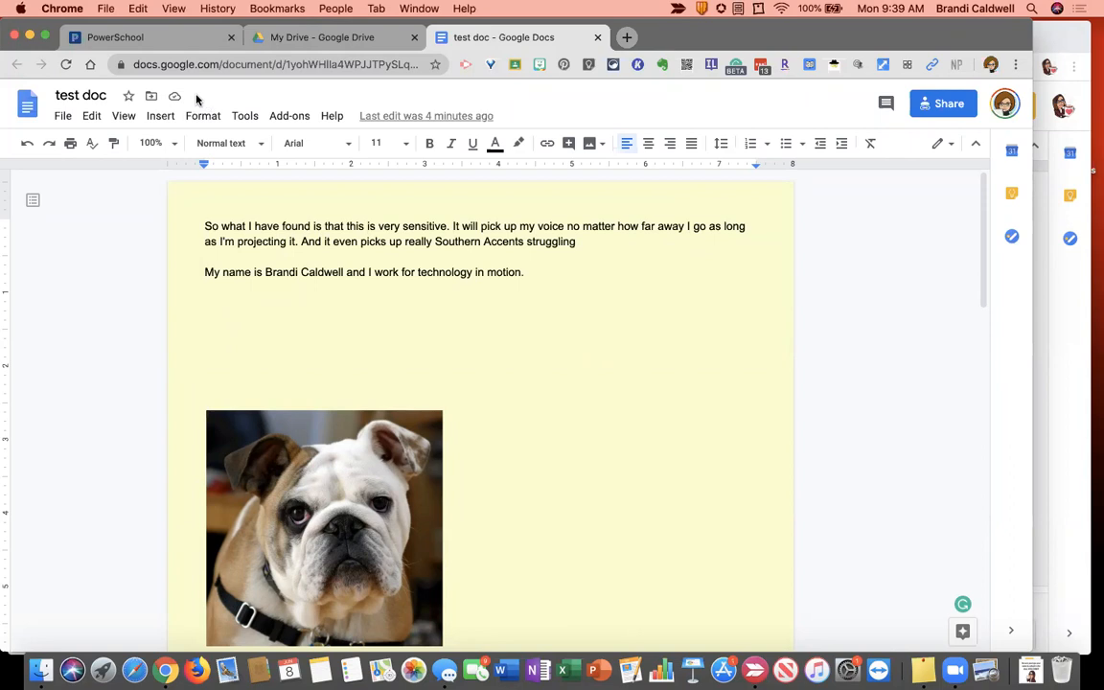
Start inserting an image from the web and search for "tiger".
left_click(63, 119)
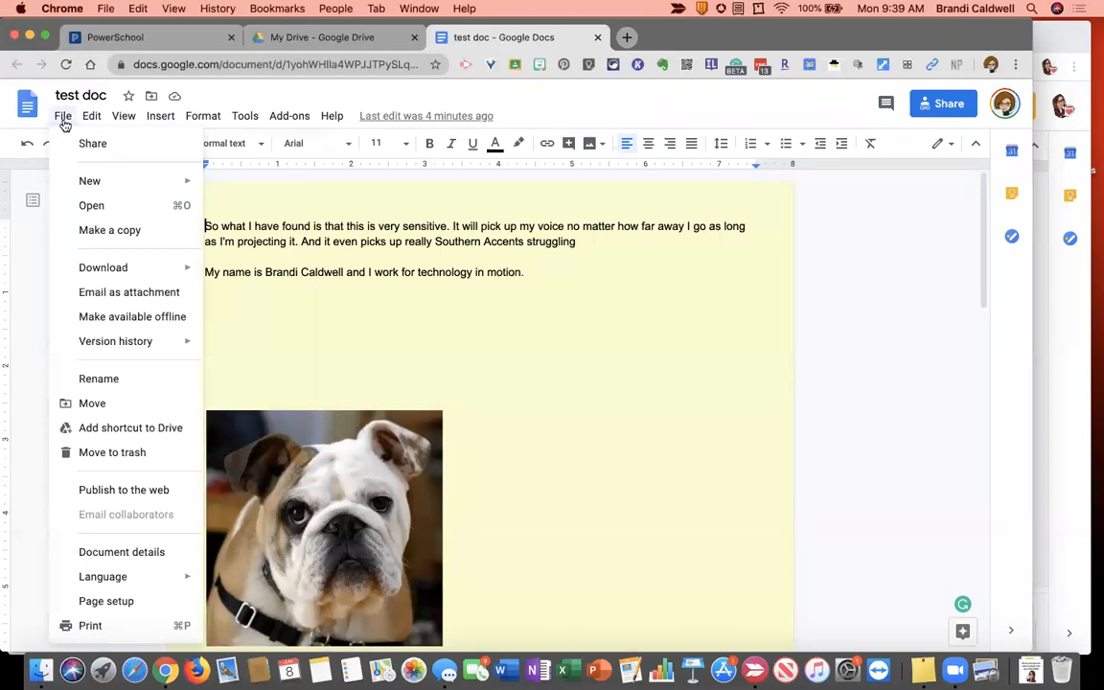
left_click(96, 120)
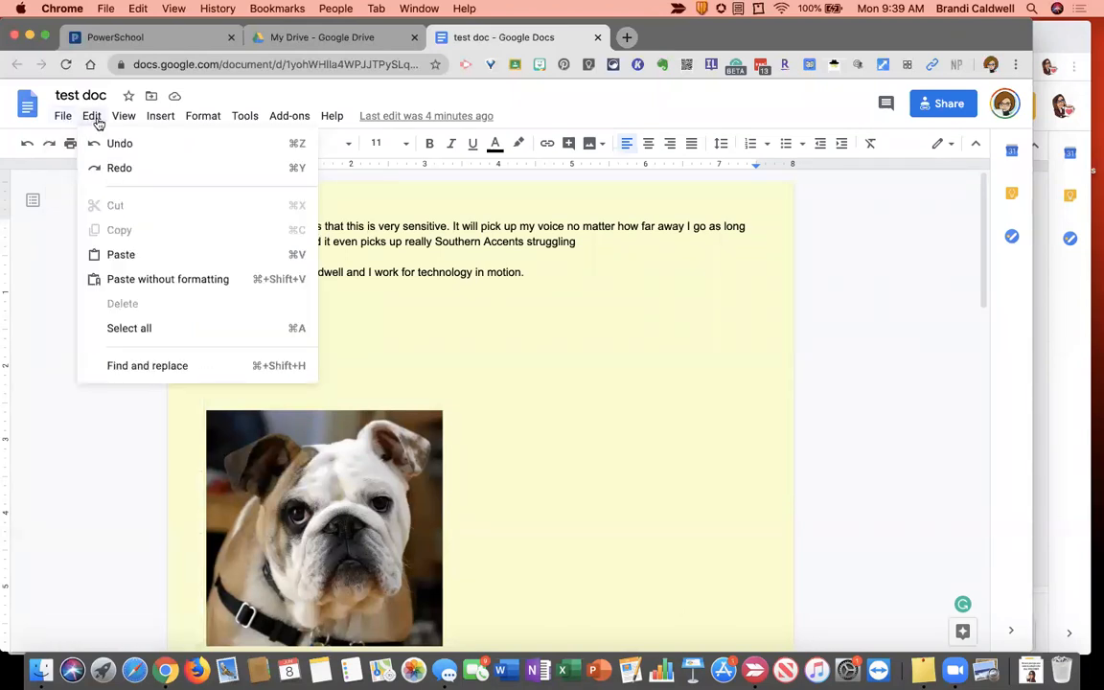
mouse_move(153, 122)
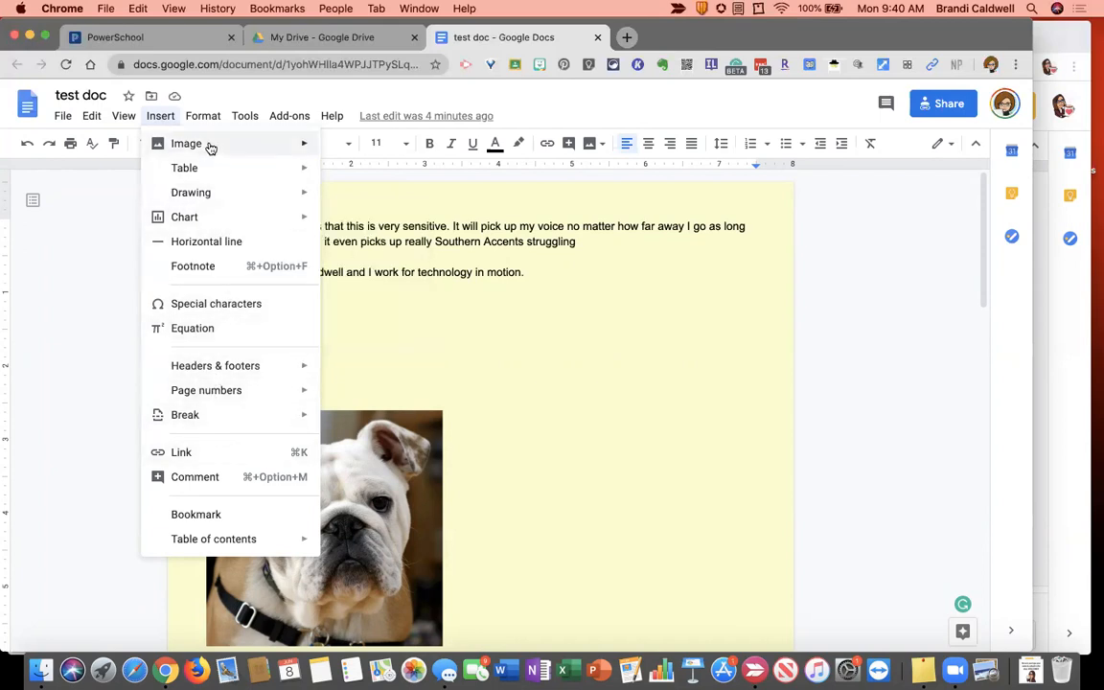
mouse_move(210, 146)
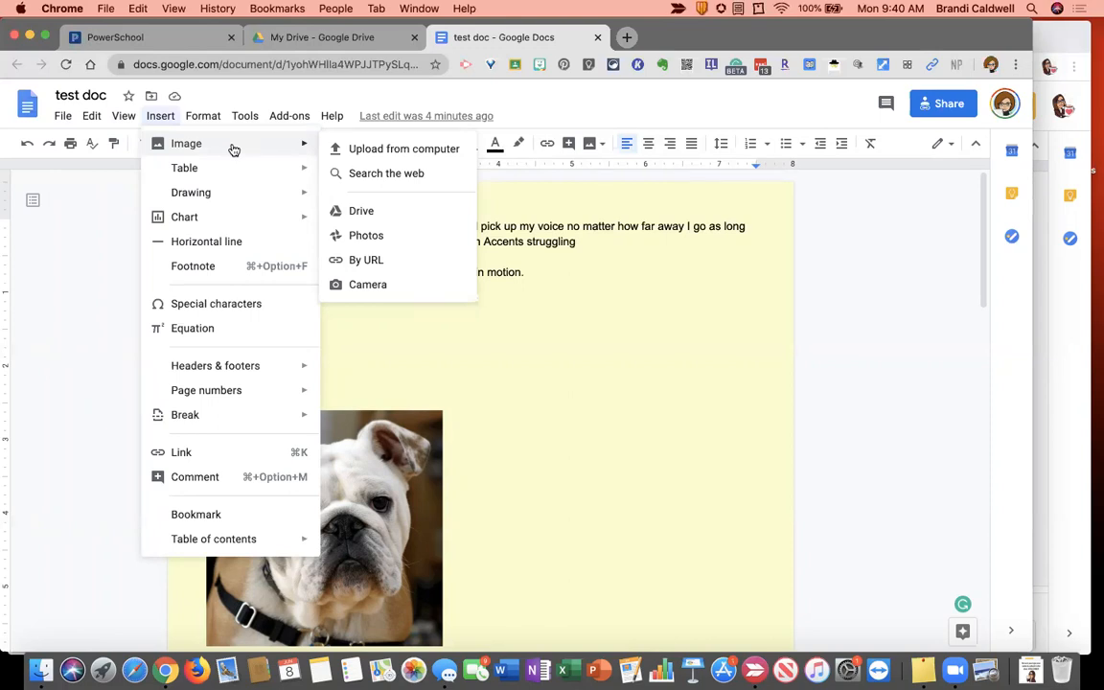
left_click(380, 175)
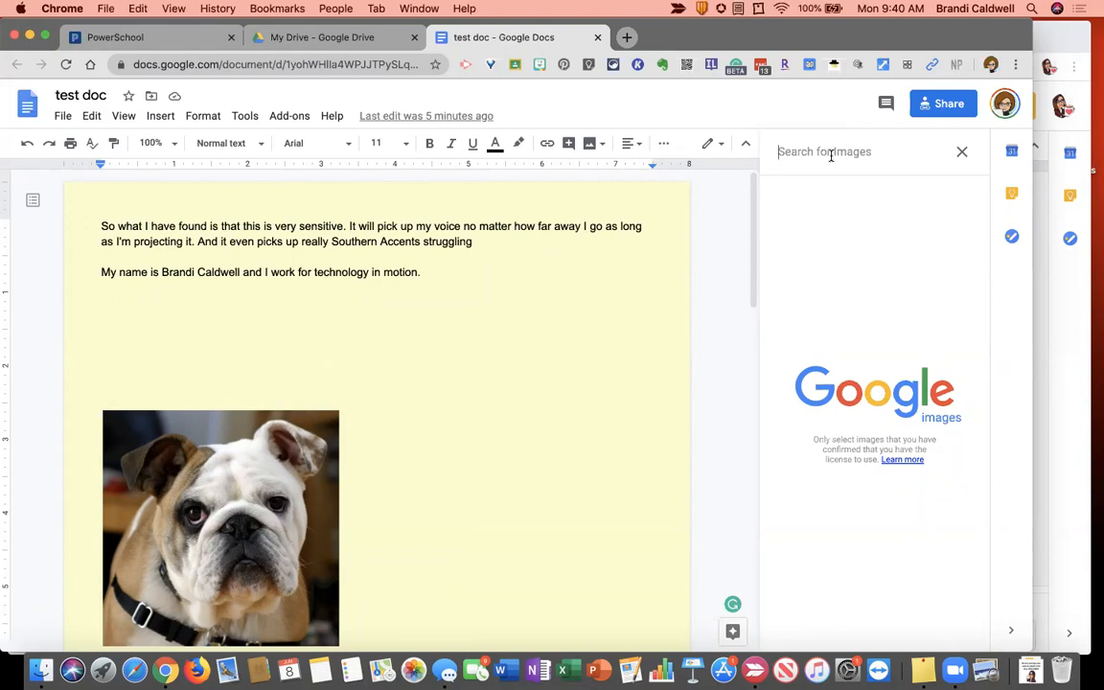
type("tiger")
key("Return")
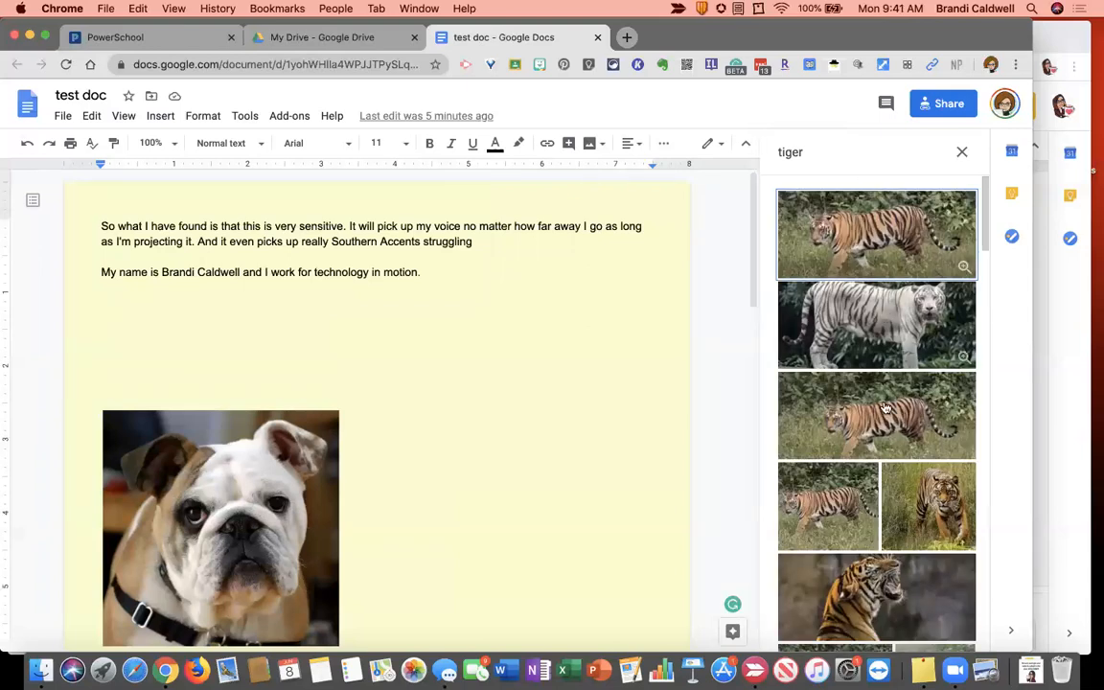
Insert the picture of a tiger walking toward the camera at the start of the document.
scroll(885, 461, "down", 3)
scroll(886, 461, "down", 5)
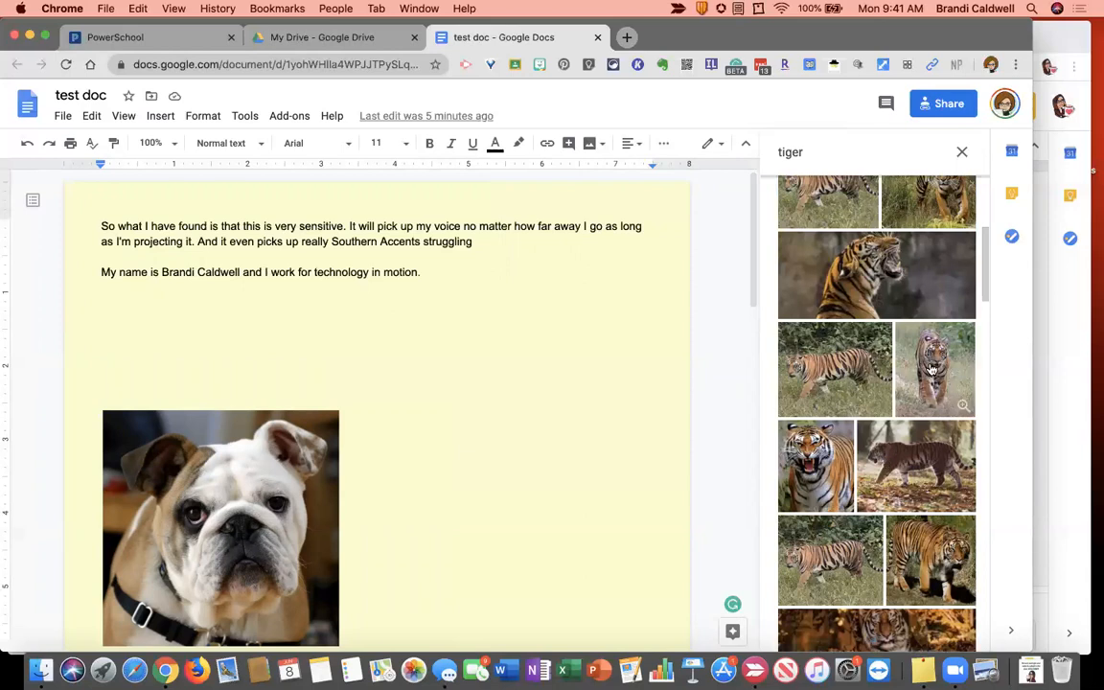
left_click(932, 368)
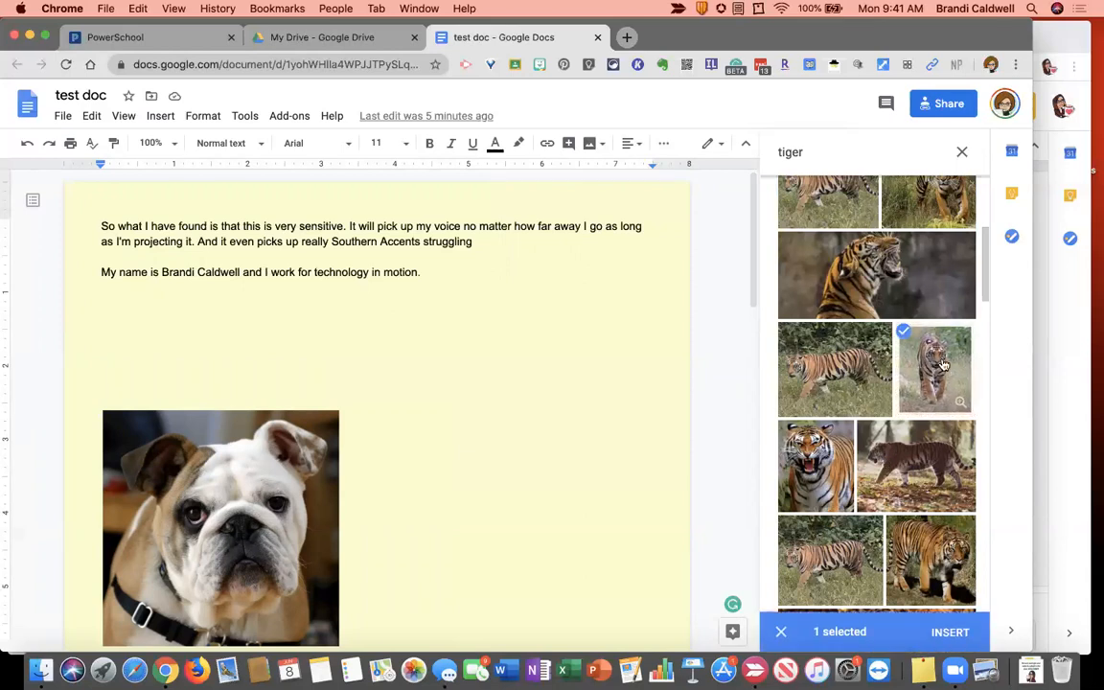
double_click(940, 364)
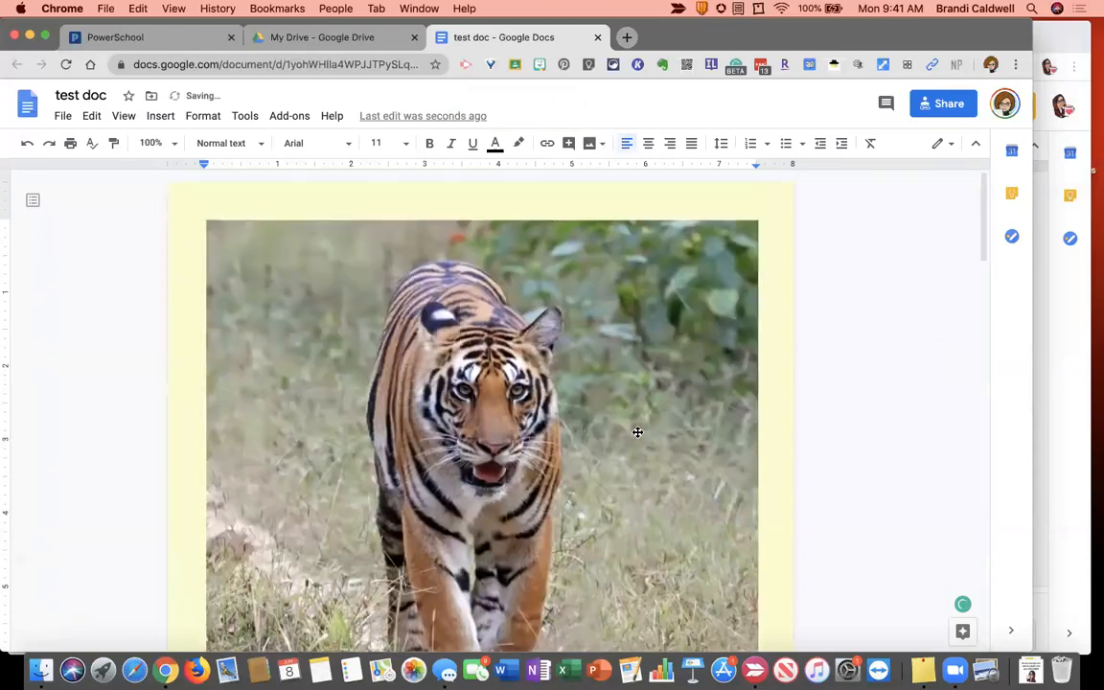
Shrink the inserted tiger picture proportionally to about 3 inches wide.
left_click(644, 403)
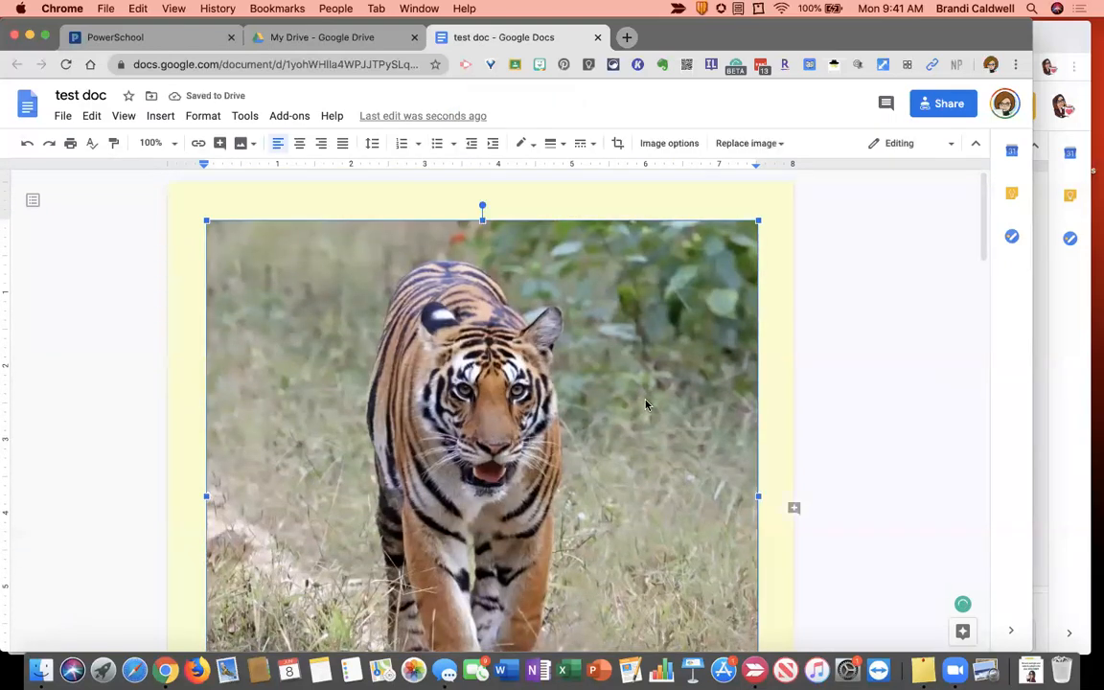
left_click_drag(759, 219, 404, 474)
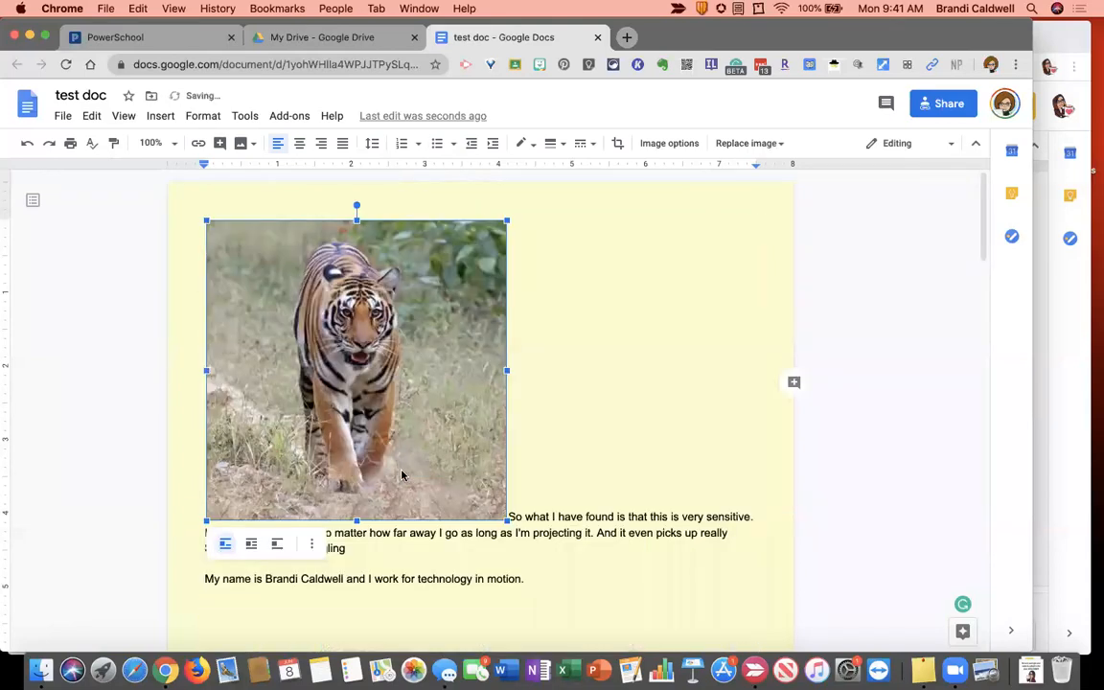
scroll(403, 471, "down", 1)
left_click_drag(505, 466, 434, 389)
scroll(505, 349, "up", 1)
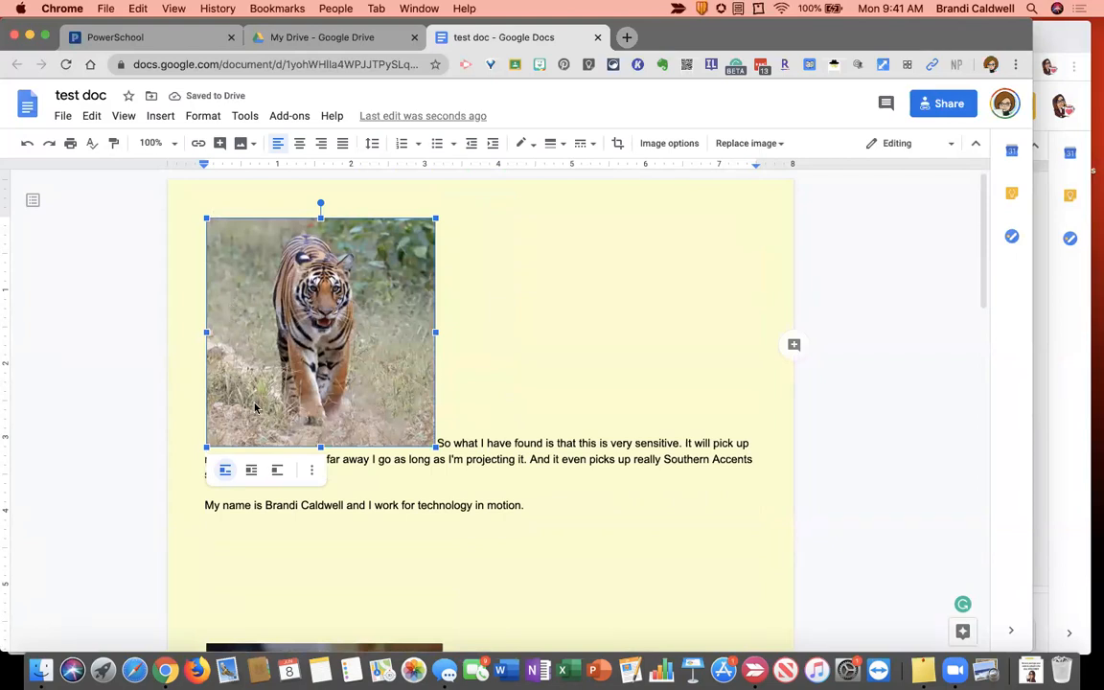
Set the tiger picture to wrap text and move it below the two text paragraphs near the page's left margin.
left_click(249, 471)
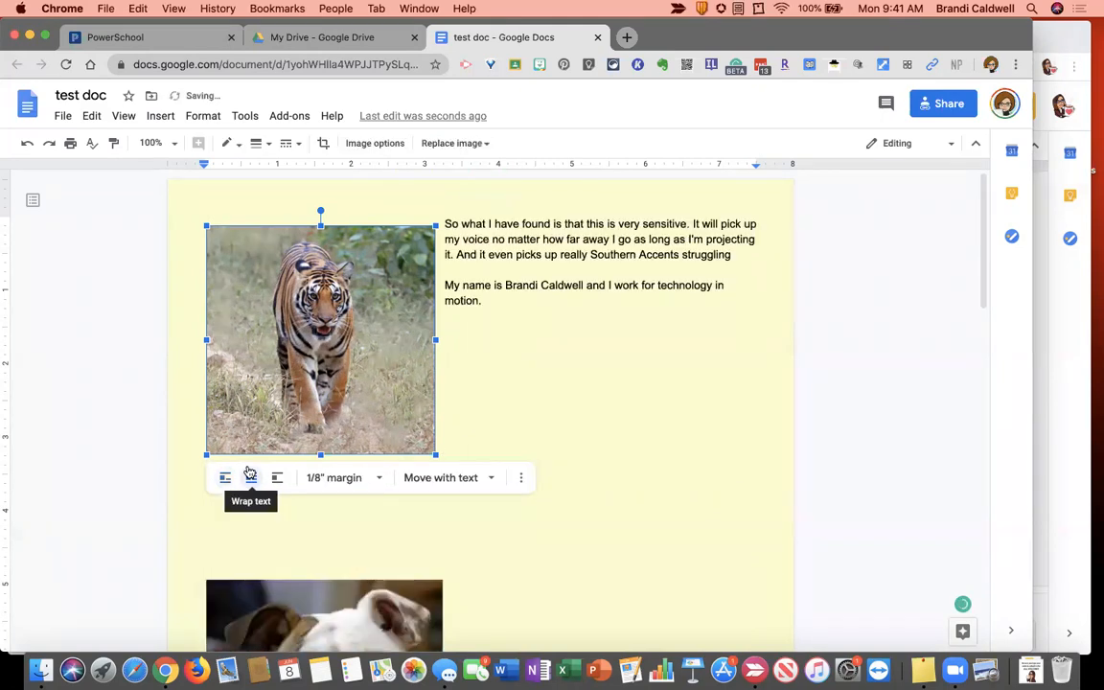
left_click_drag(327, 321, 686, 325)
left_click_drag(615, 322, 347, 387)
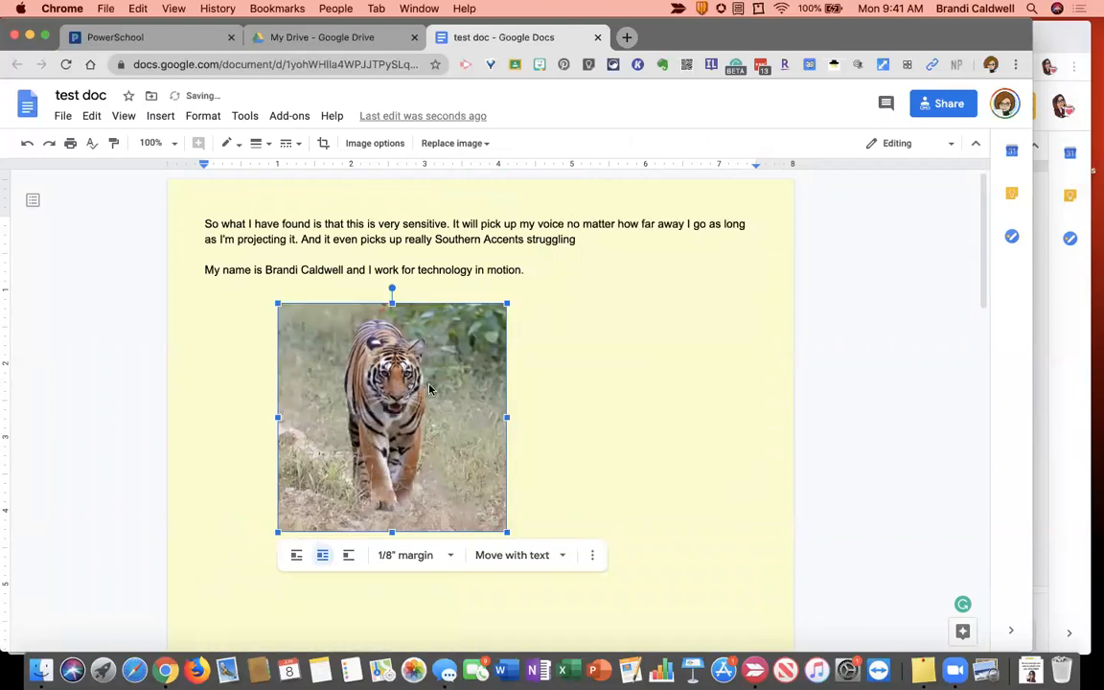
left_click_drag(398, 345, 347, 347)
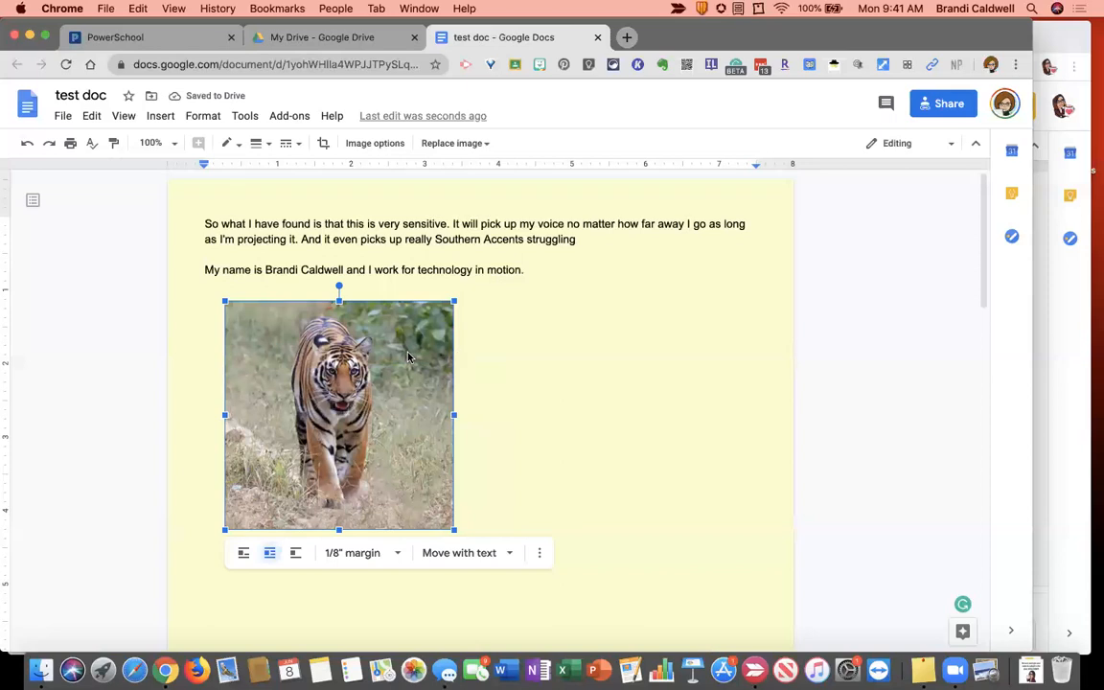
left_click_drag(401, 374, 399, 380)
Take a webcam photo and insert it into the document after the bulldog picture.
scroll(399, 380, "down", 2)
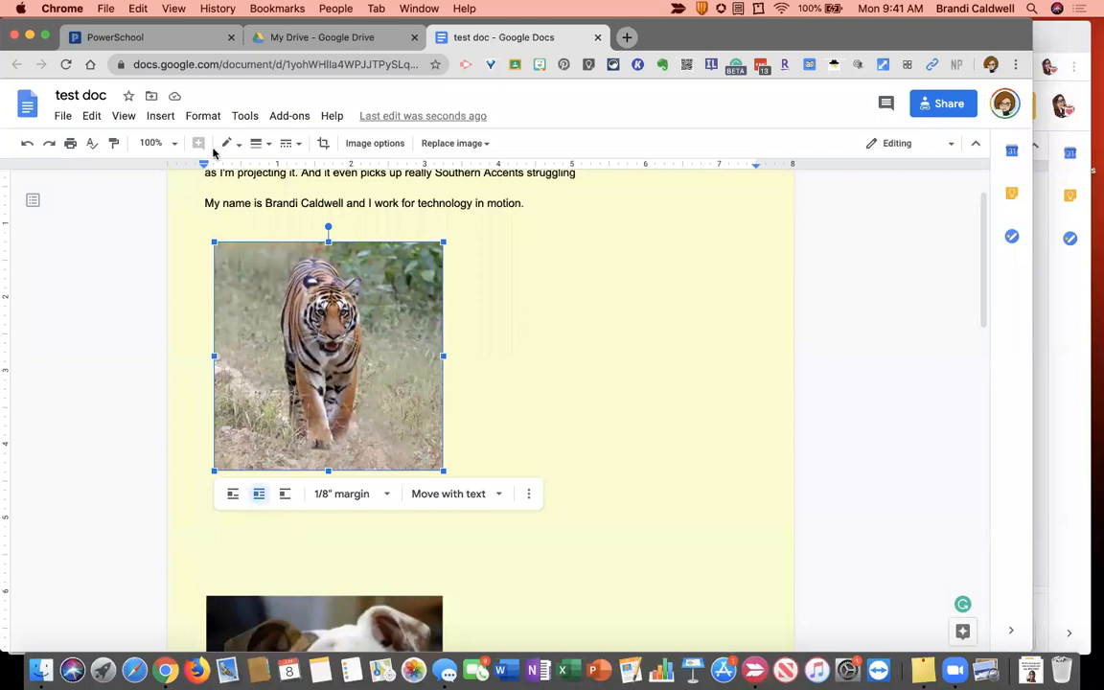
left_click(158, 117)
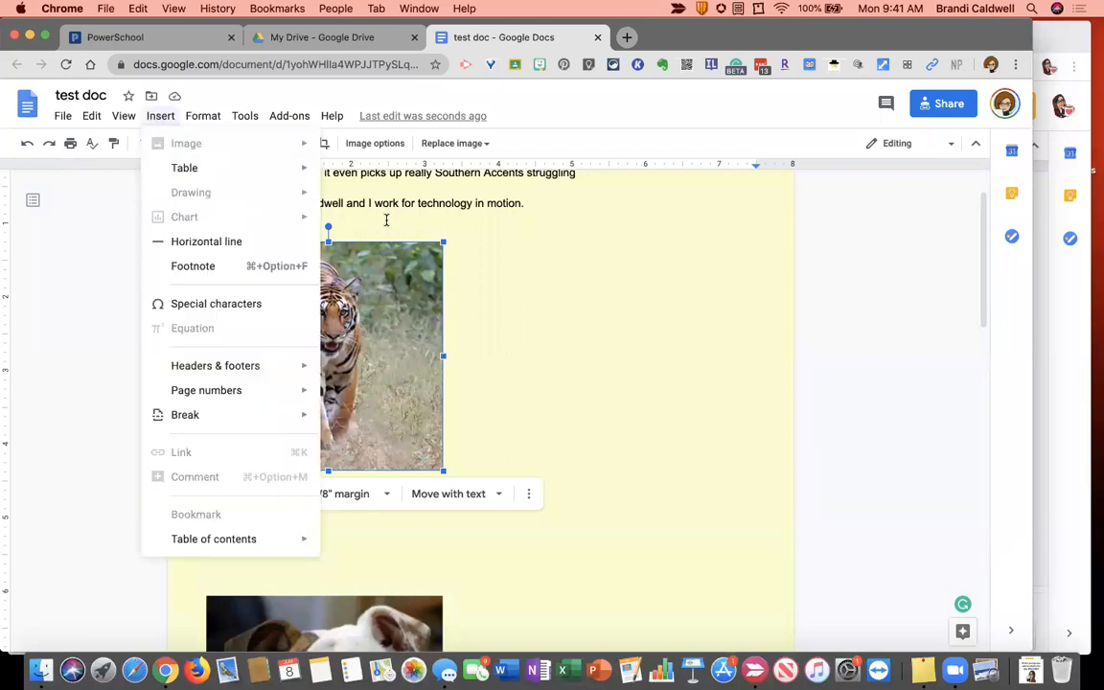
left_click(470, 296)
scroll(471, 296, "down", 2)
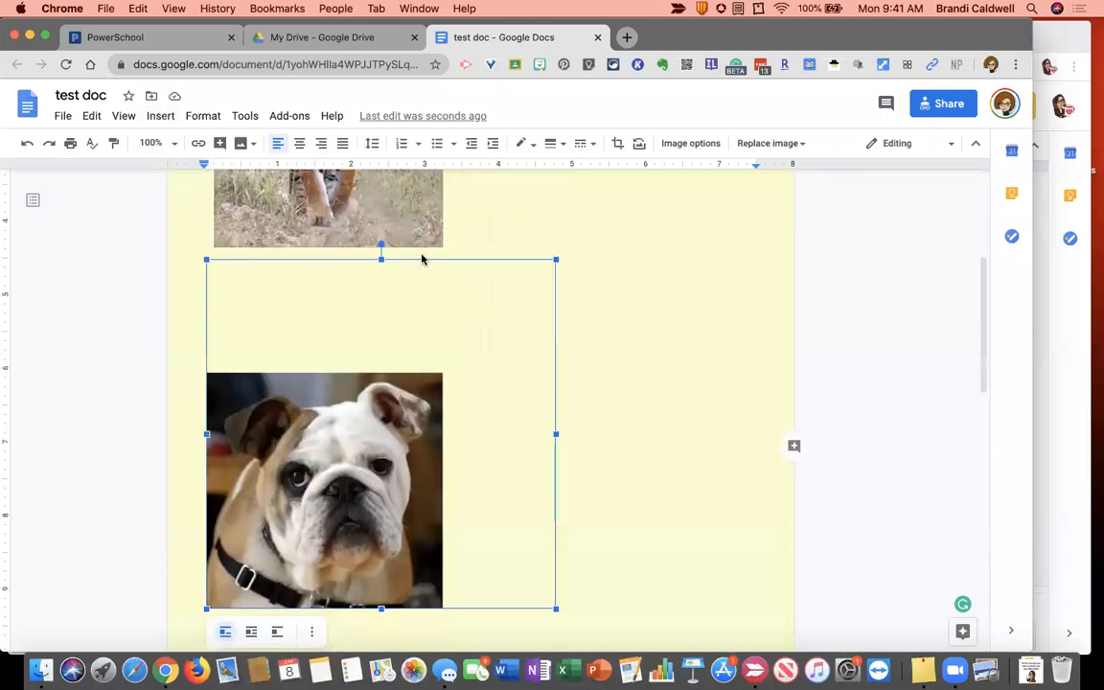
left_click(605, 246)
left_click(161, 116)
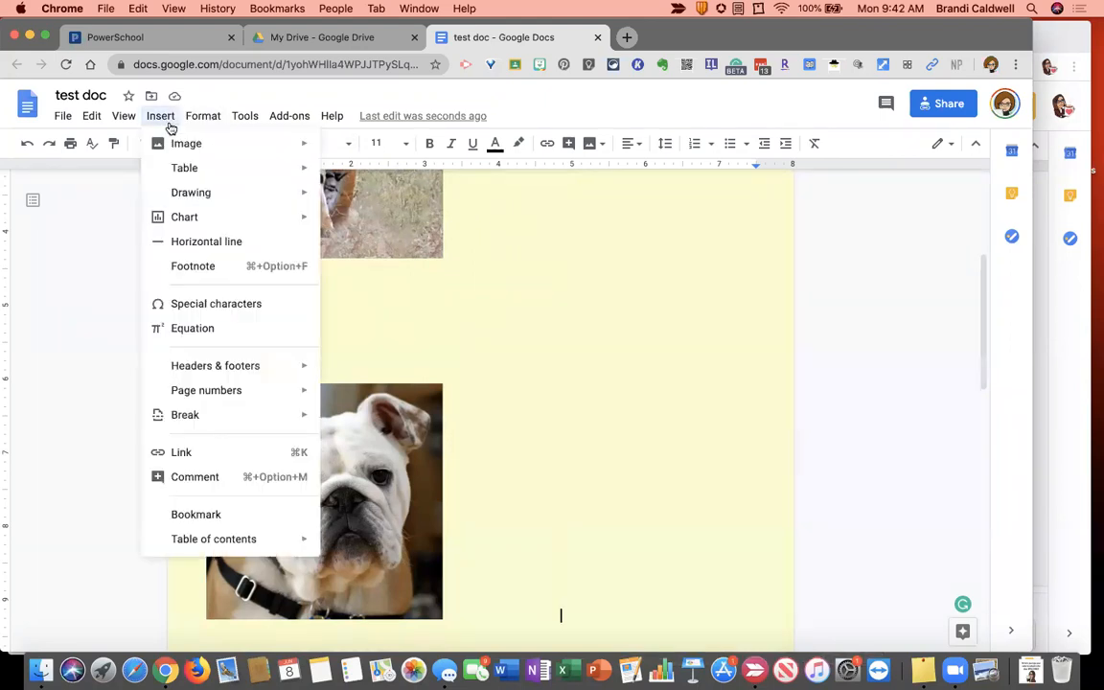
mouse_move(179, 151)
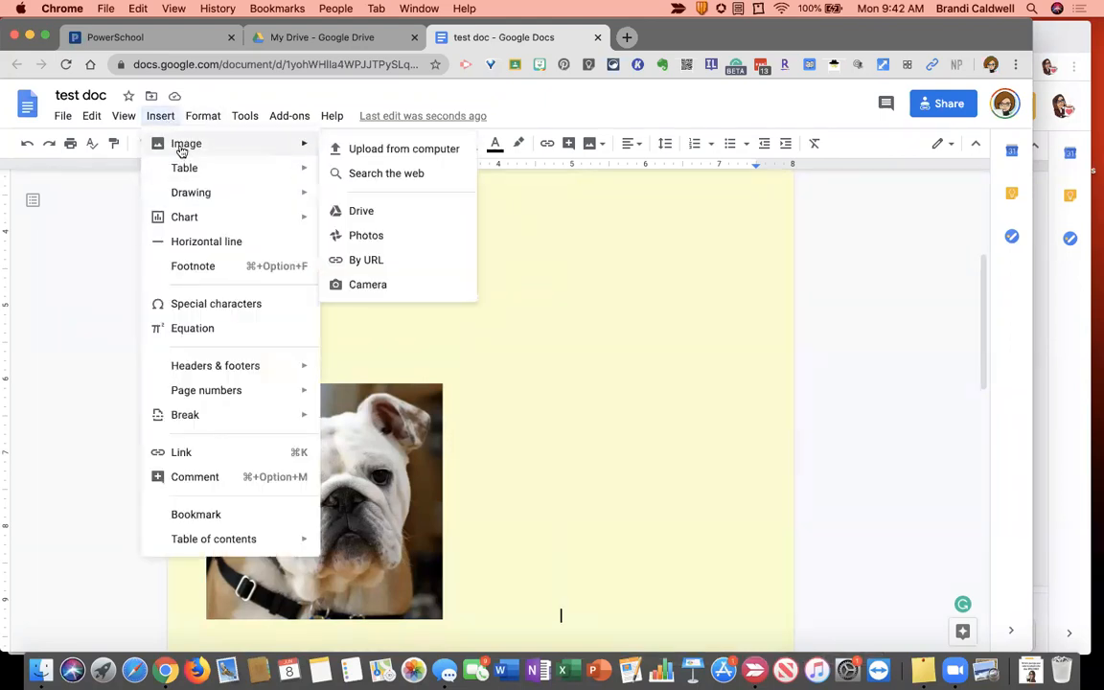
left_click(369, 291)
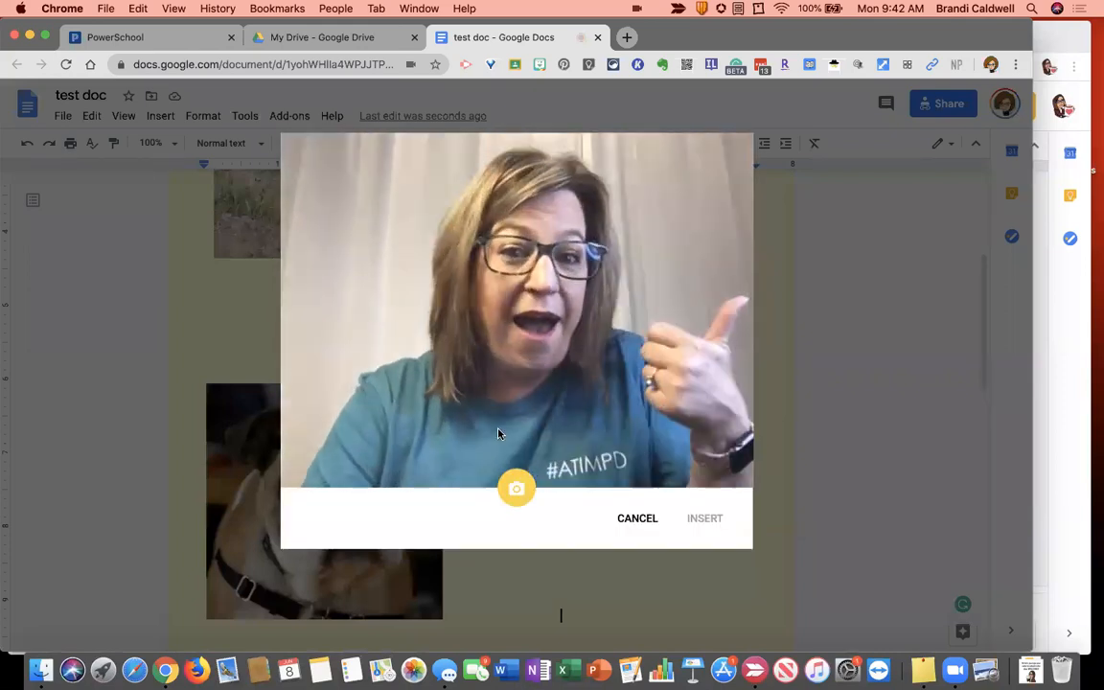
left_click(516, 485)
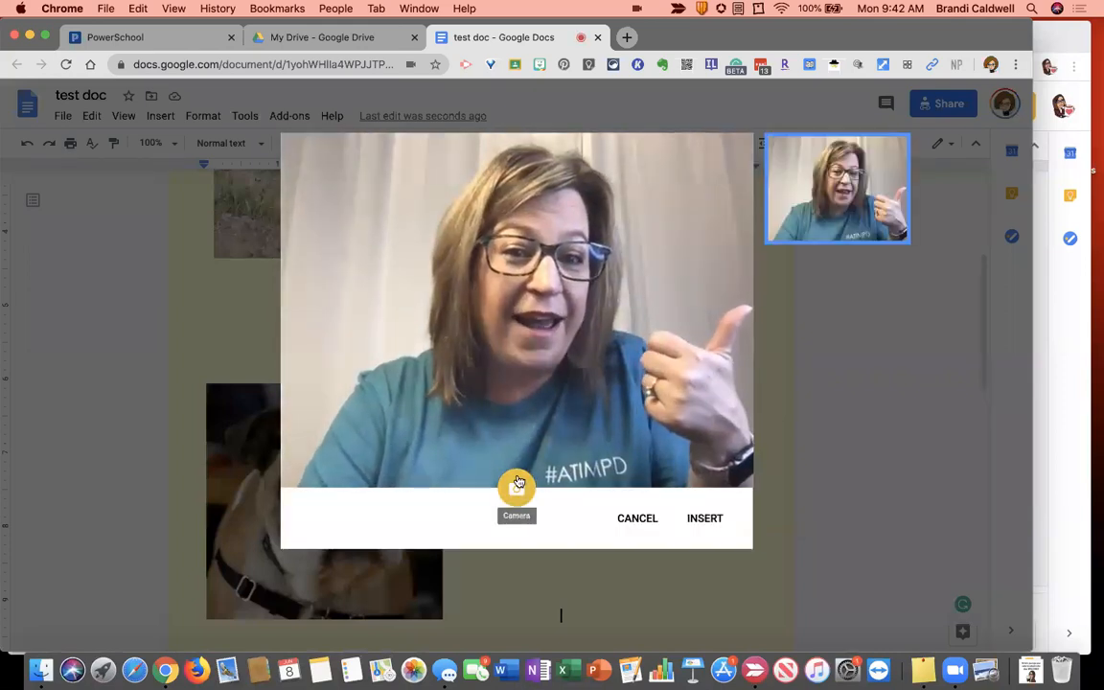
left_click(706, 518)
scroll(586, 418, "down", 3)
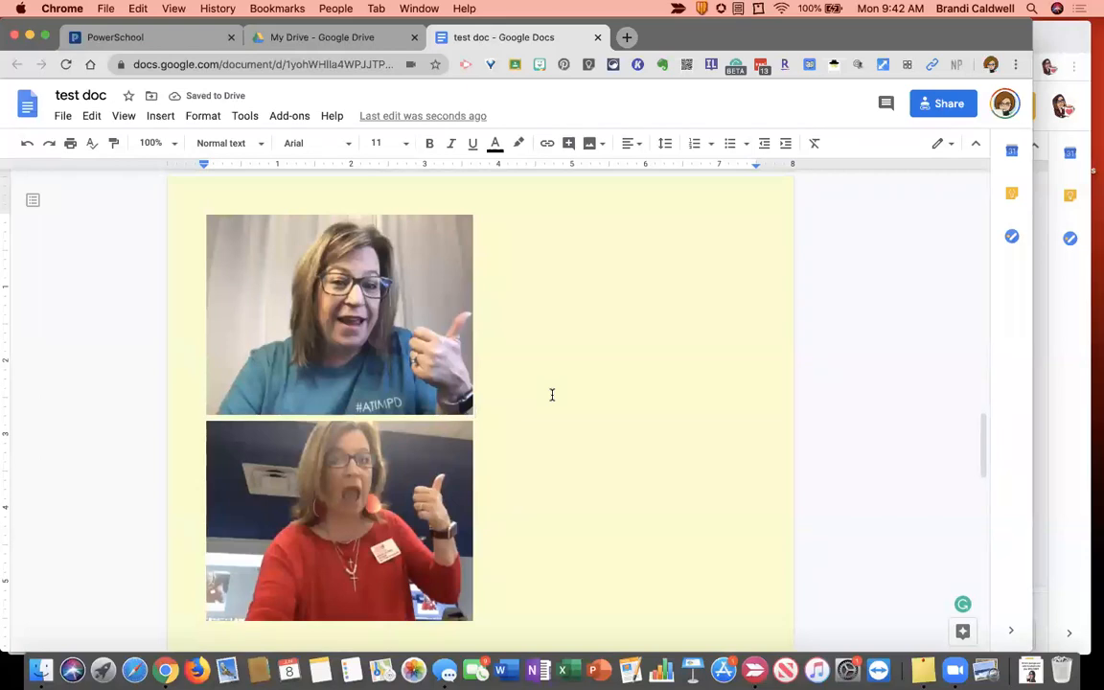
scroll(552, 394, "up", 10)
scroll(552, 394, "up", 10)
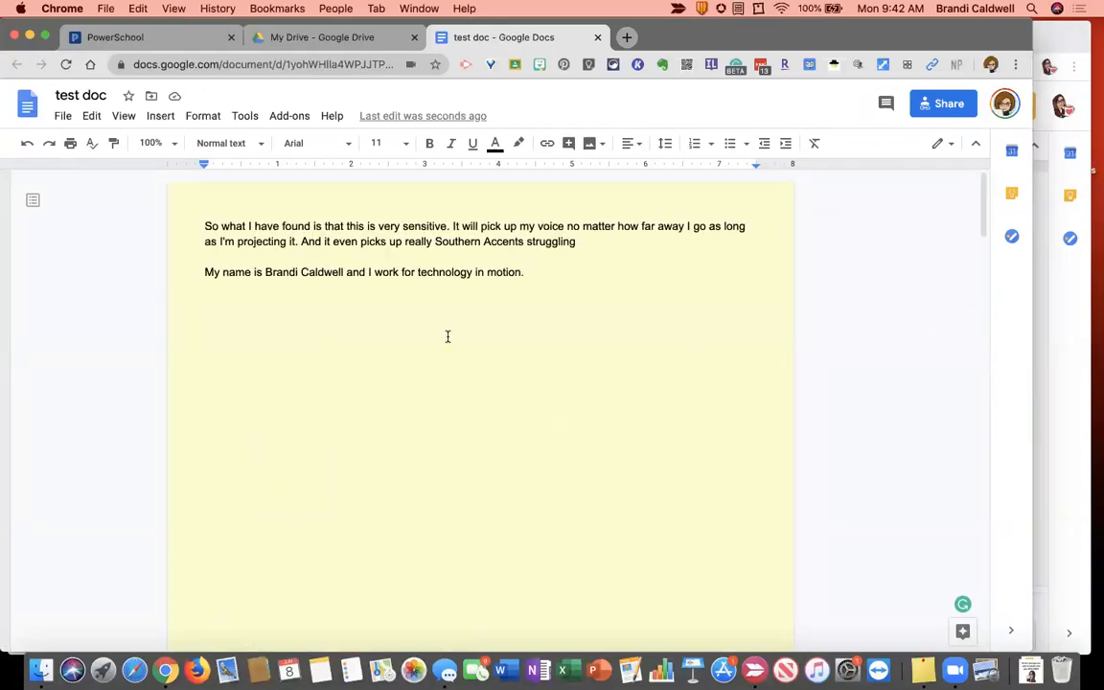
left_click(525, 264)
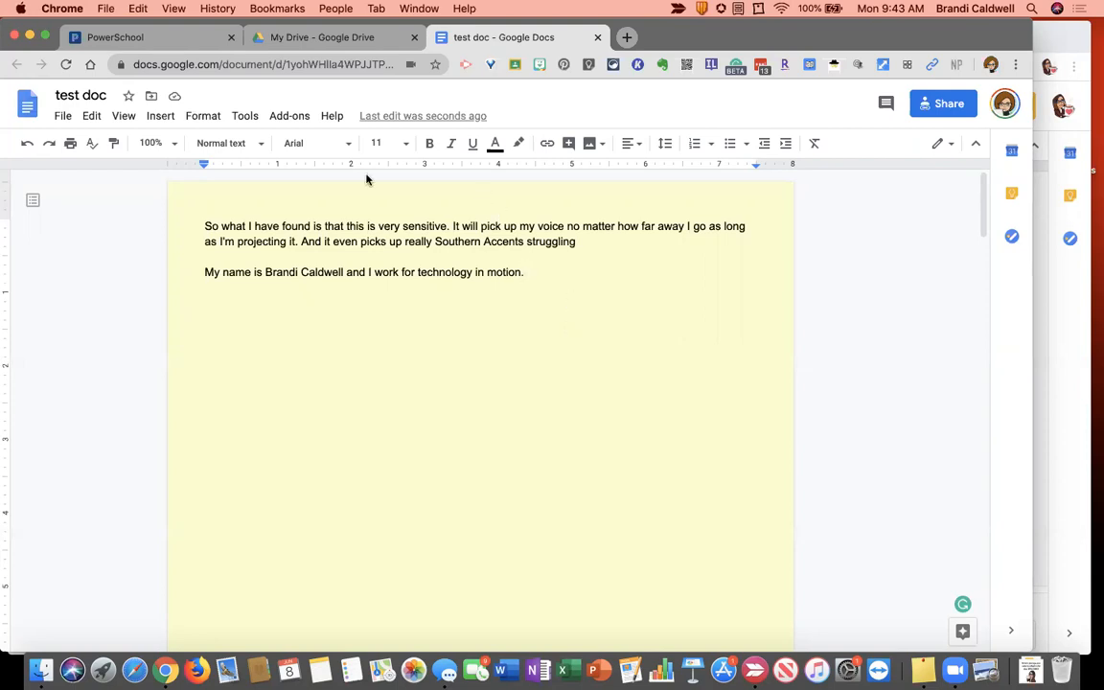
left_click(160, 116)
mouse_move(176, 143)
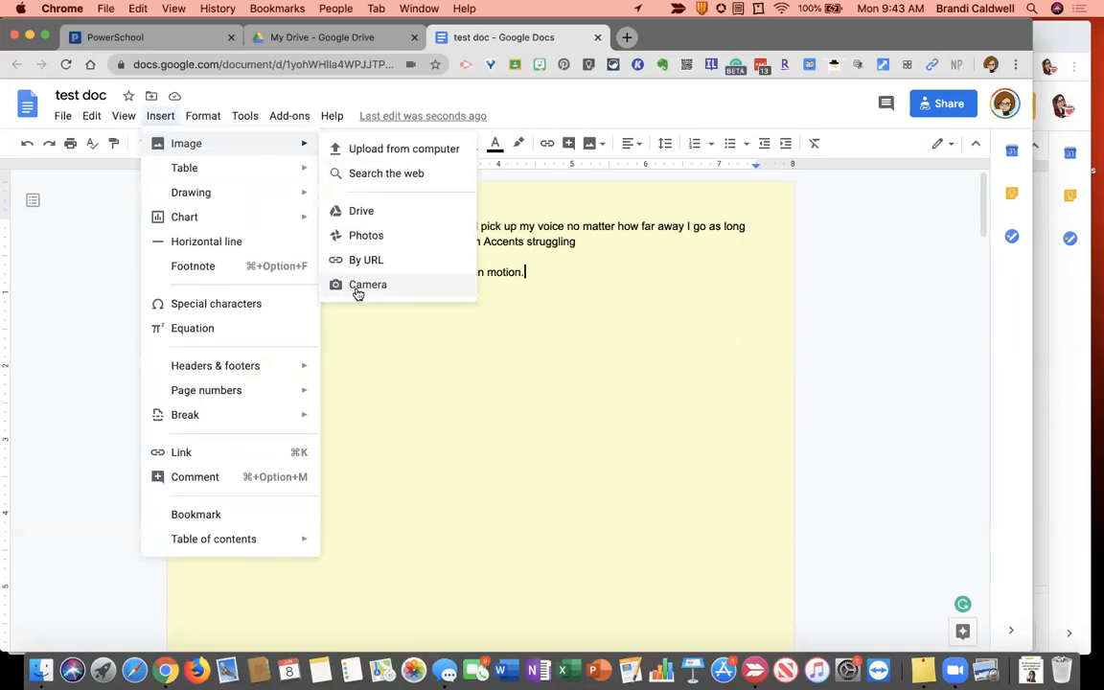
left_click(354, 333)
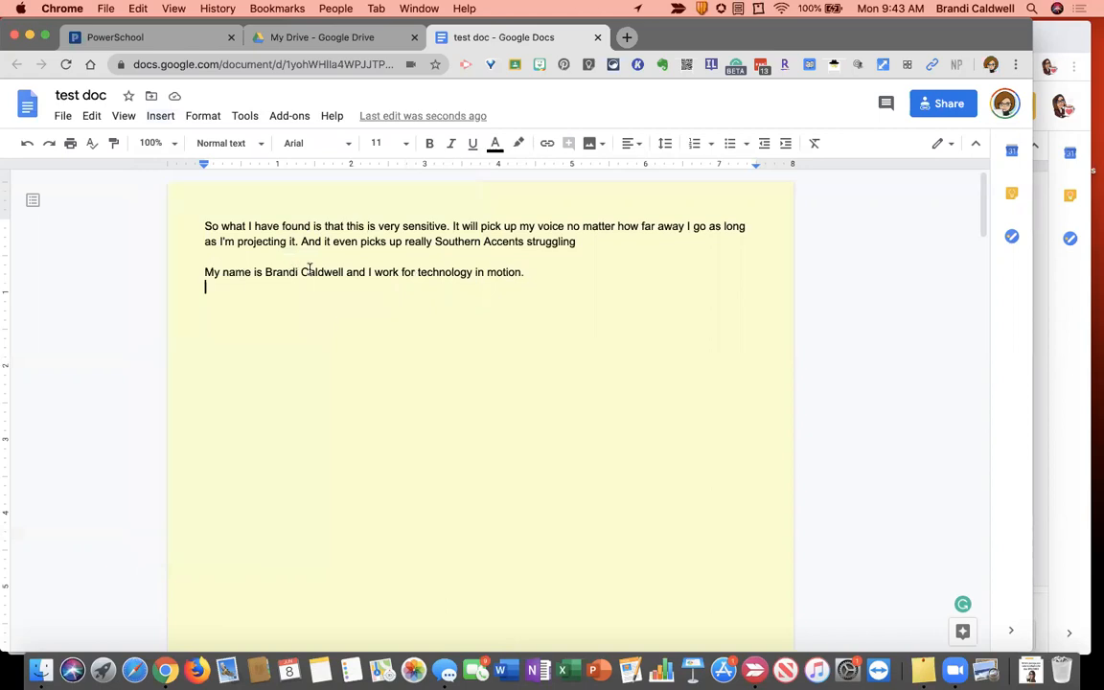
Link the words "technology in motion." to the suggested Drive document whose title starts with "Copy of Alabama Technology in".
left_click_drag(416, 273, 523, 273)
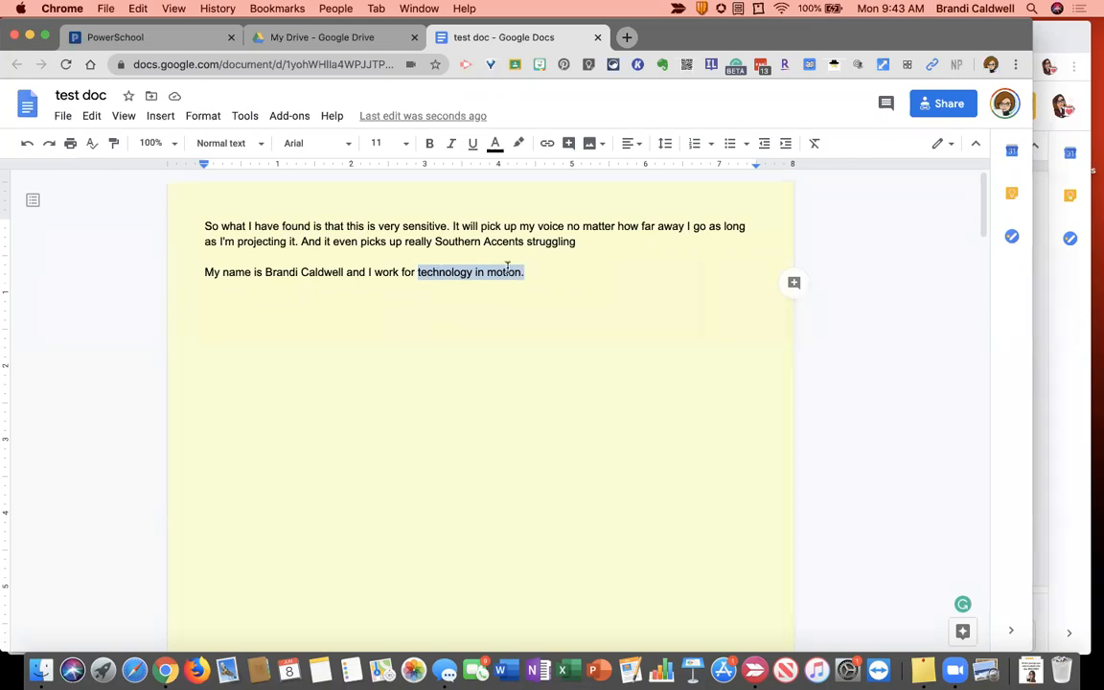
left_click(161, 116)
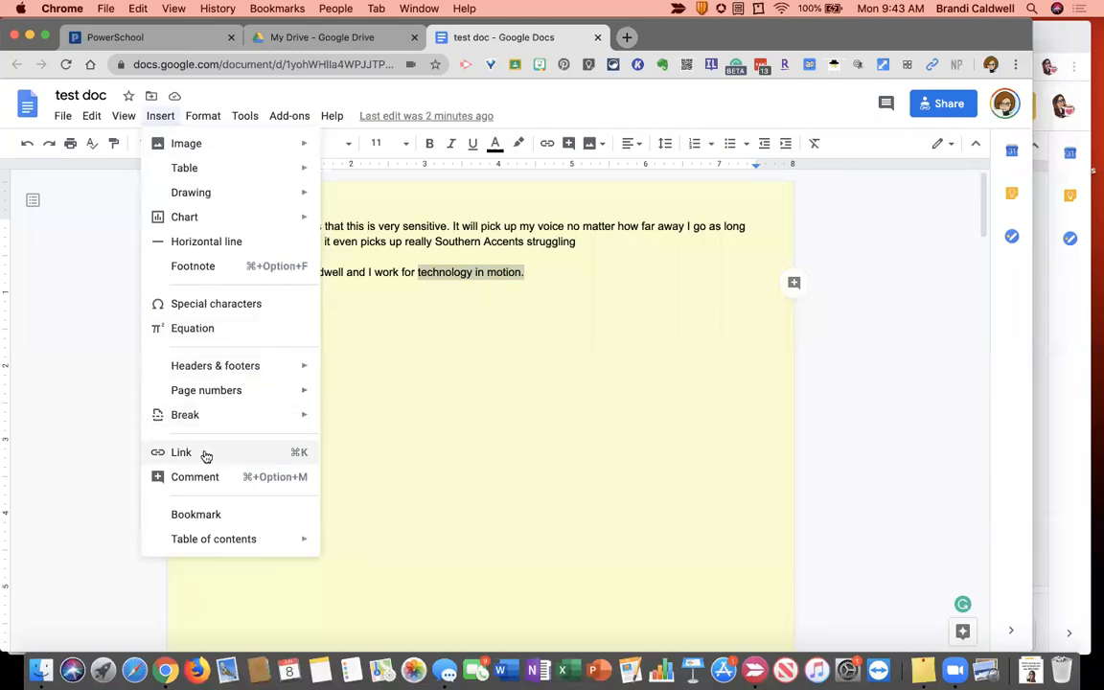
left_click(547, 148)
left_click(546, 149)
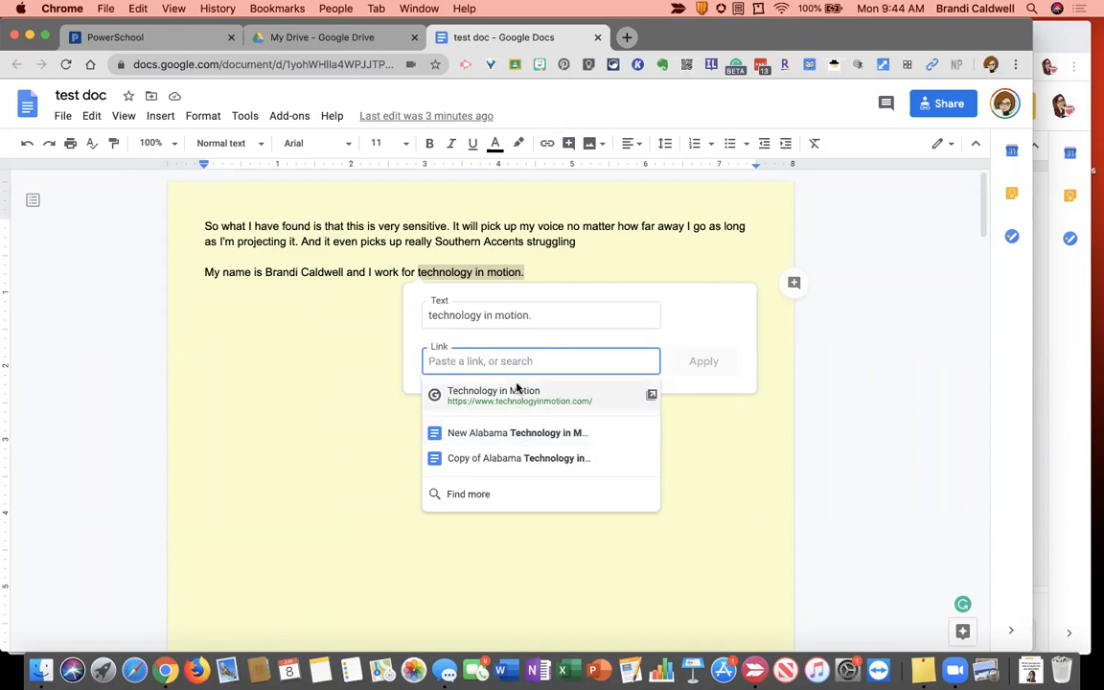
left_click(479, 460)
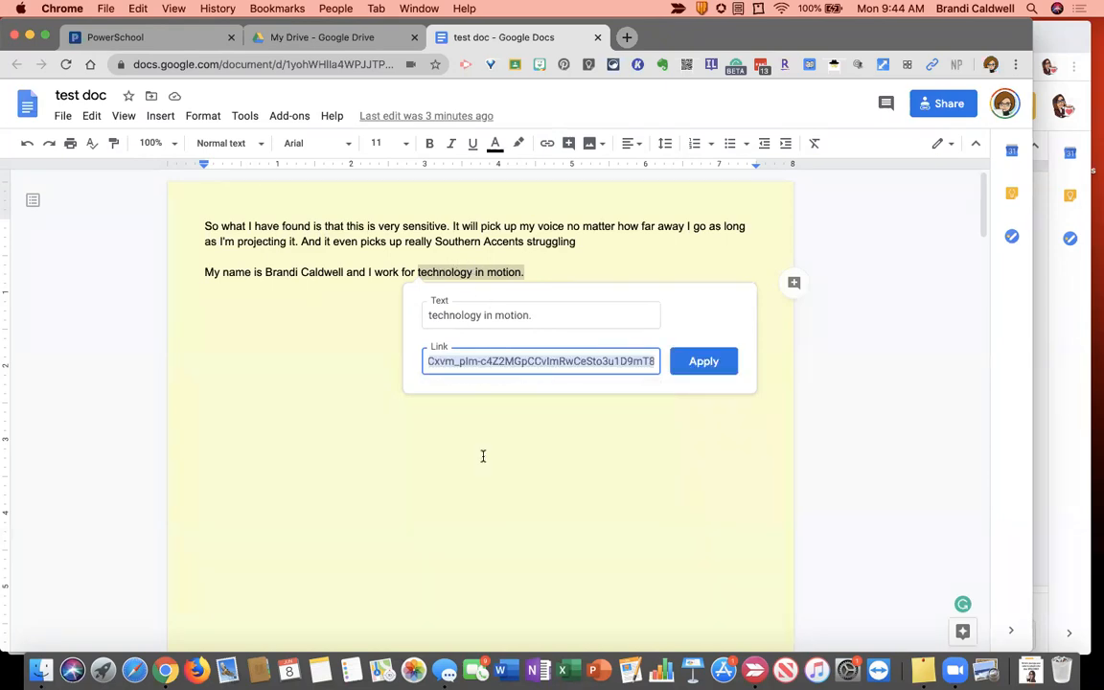
left_click(707, 366)
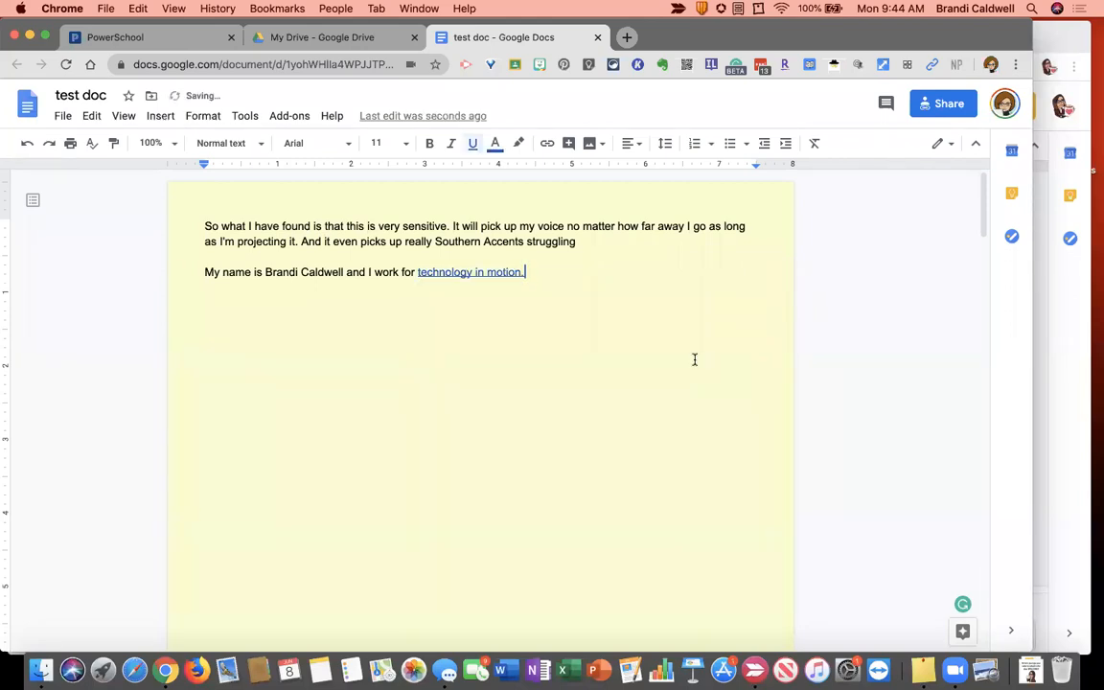
Open the document linked from "technology in motion." to check the link, and close it again.
left_click(477, 272)
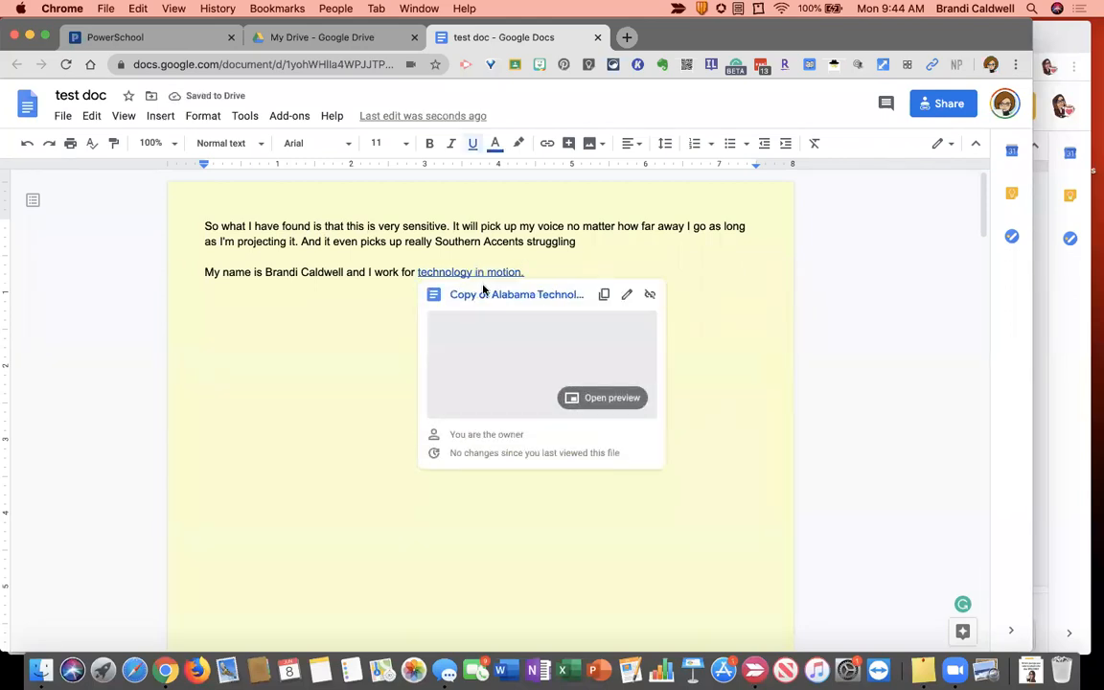
left_click(487, 296)
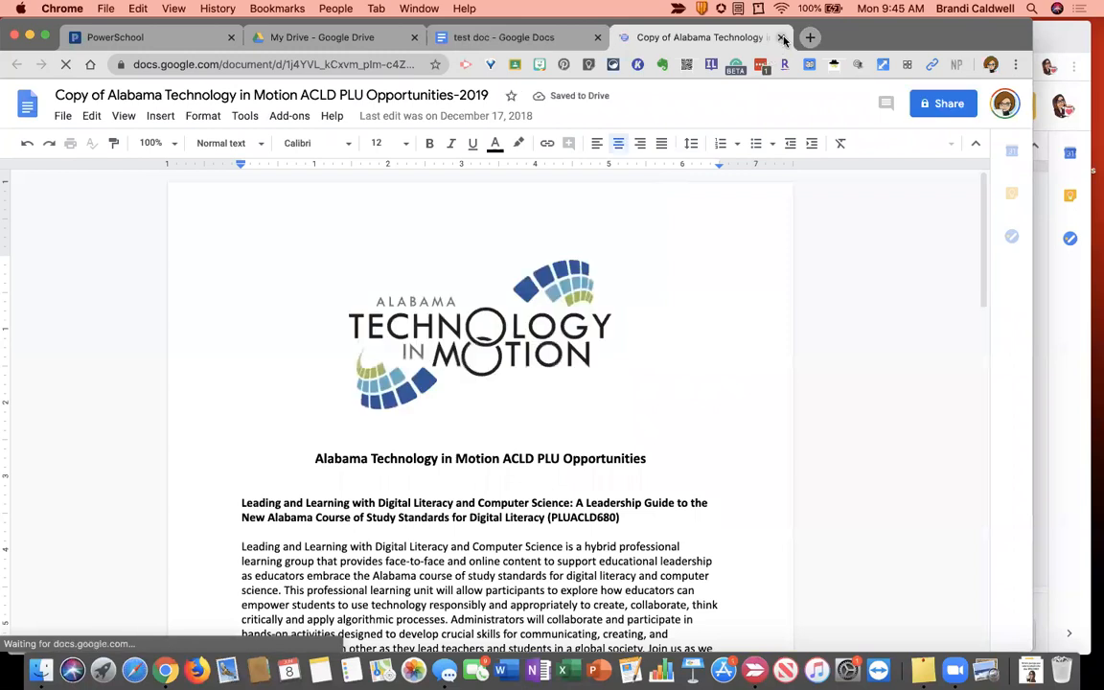
key("super+w")
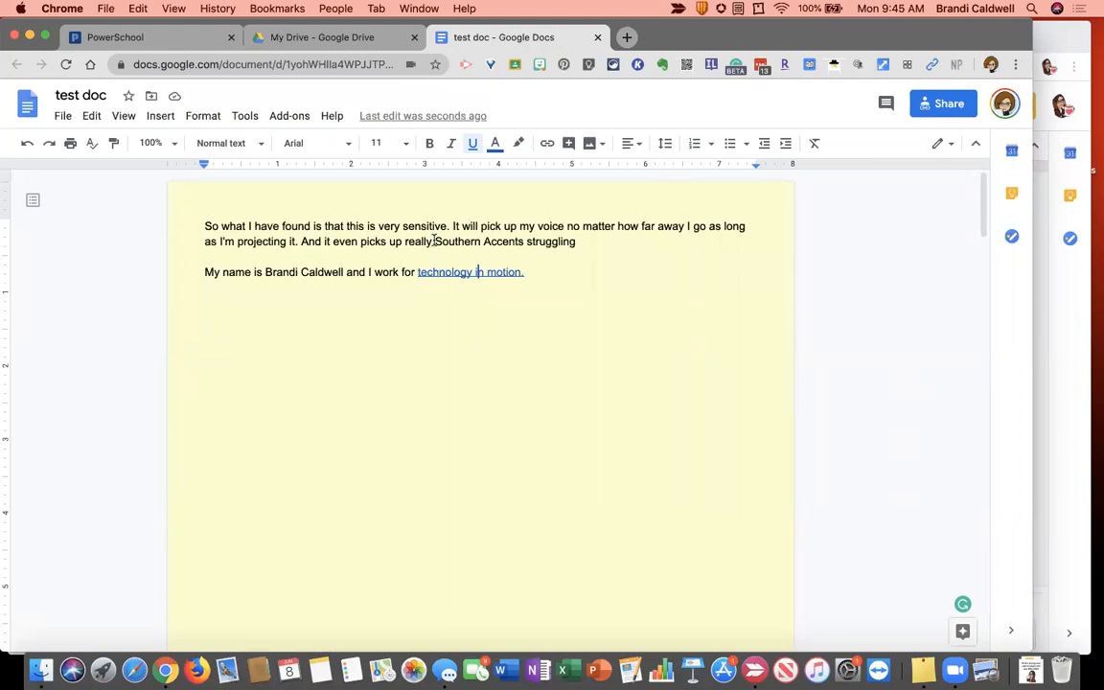
left_click_drag(433, 240, 523, 240)
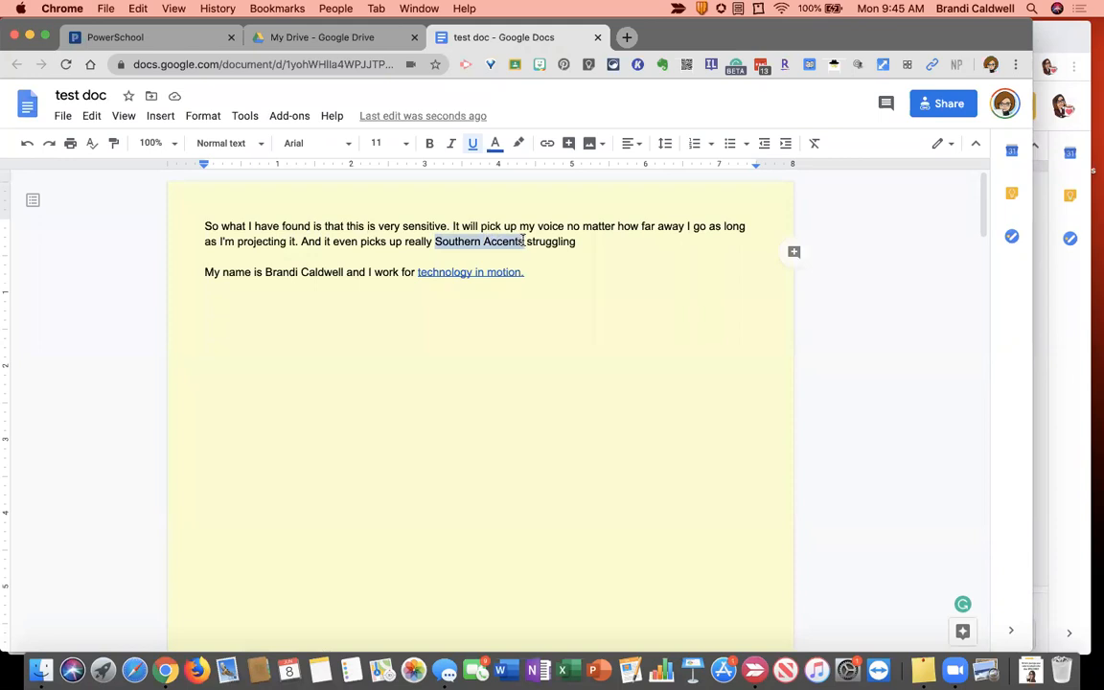
left_click(547, 142)
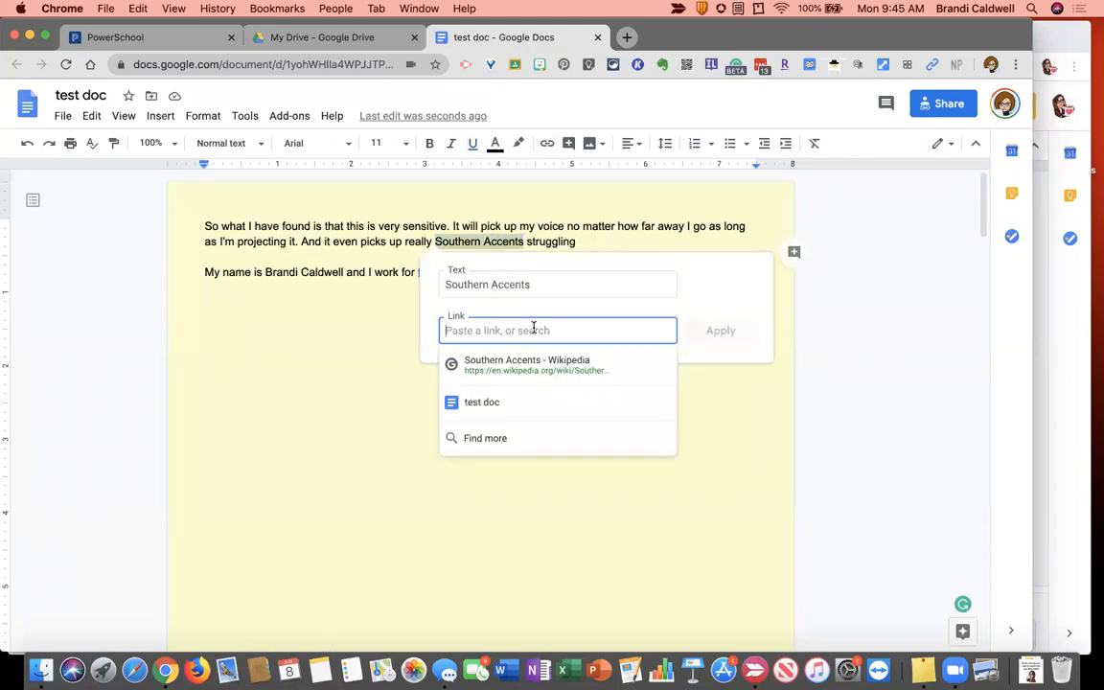
type("htt")
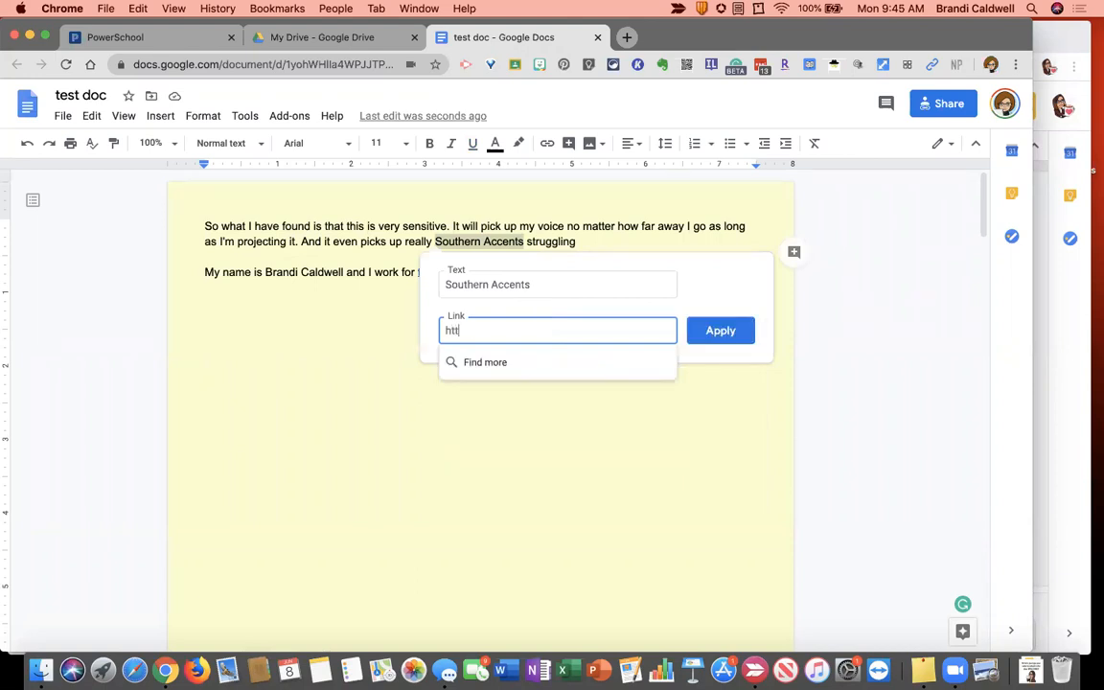
type("p://dnn.com")
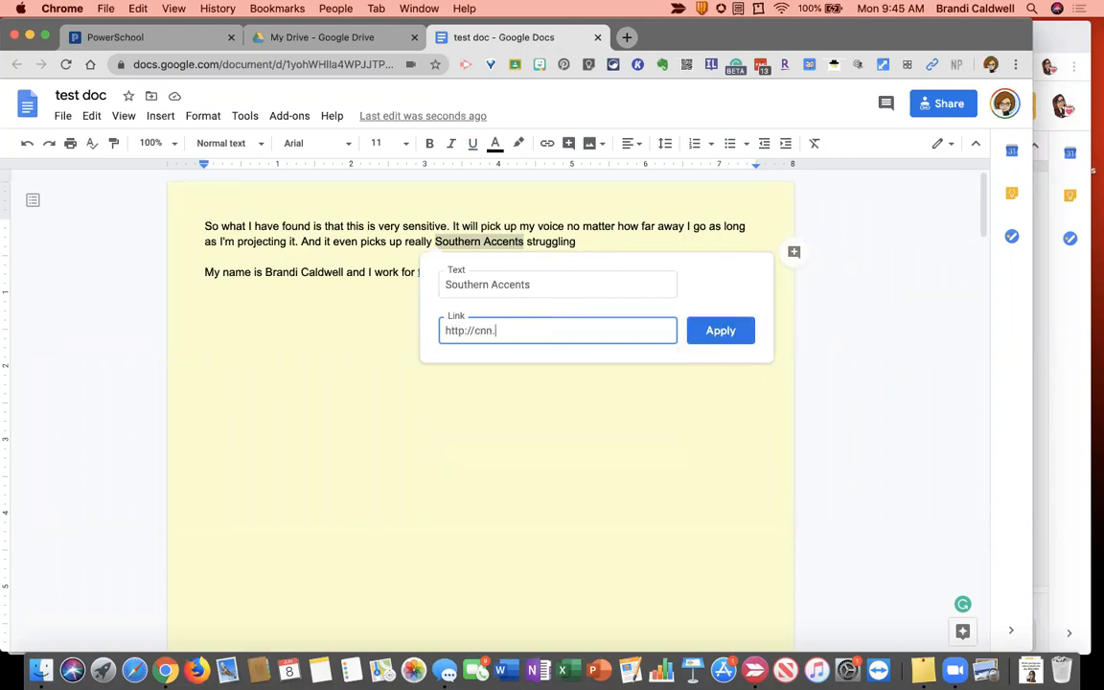
left_click(703, 331)
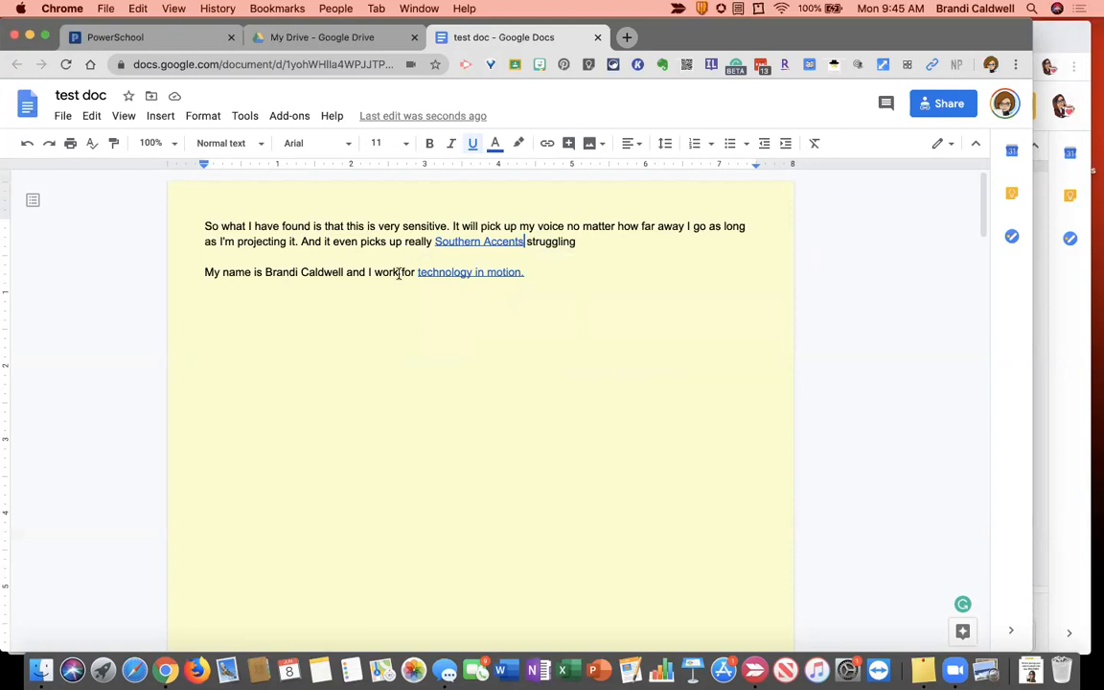
left_click(161, 118)
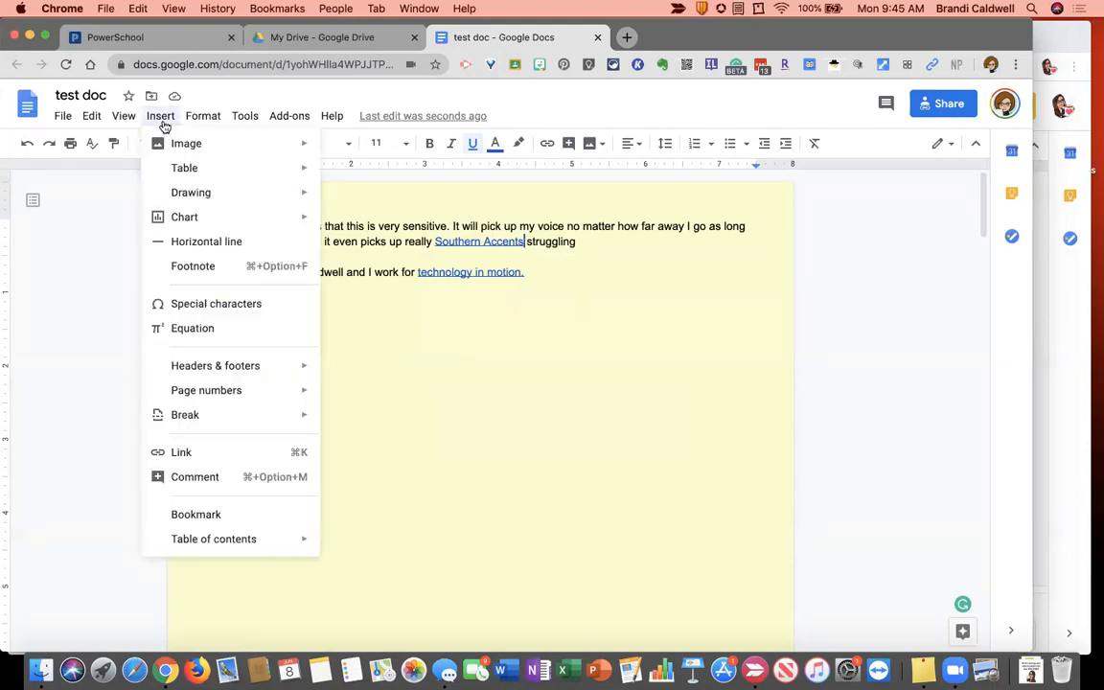
mouse_move(169, 142)
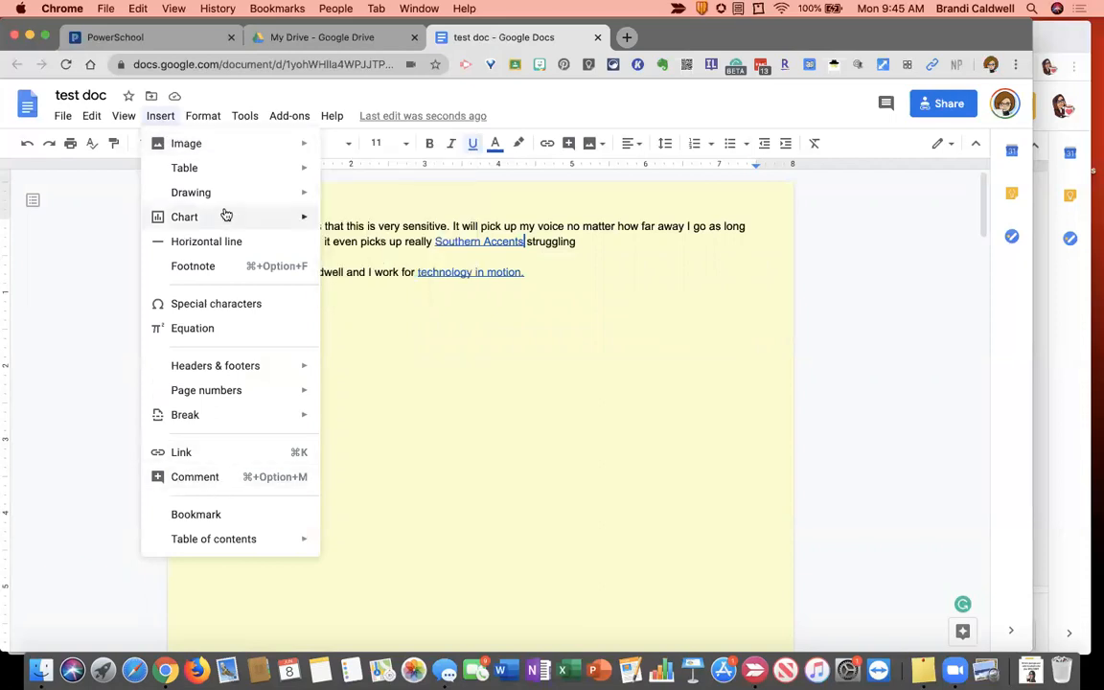
left_click(419, 346)
Move the tiger picture from the second page back to the first, just below the text at the left margin.
scroll(420, 350, "down", 3)
scroll(420, 350, "down", 10)
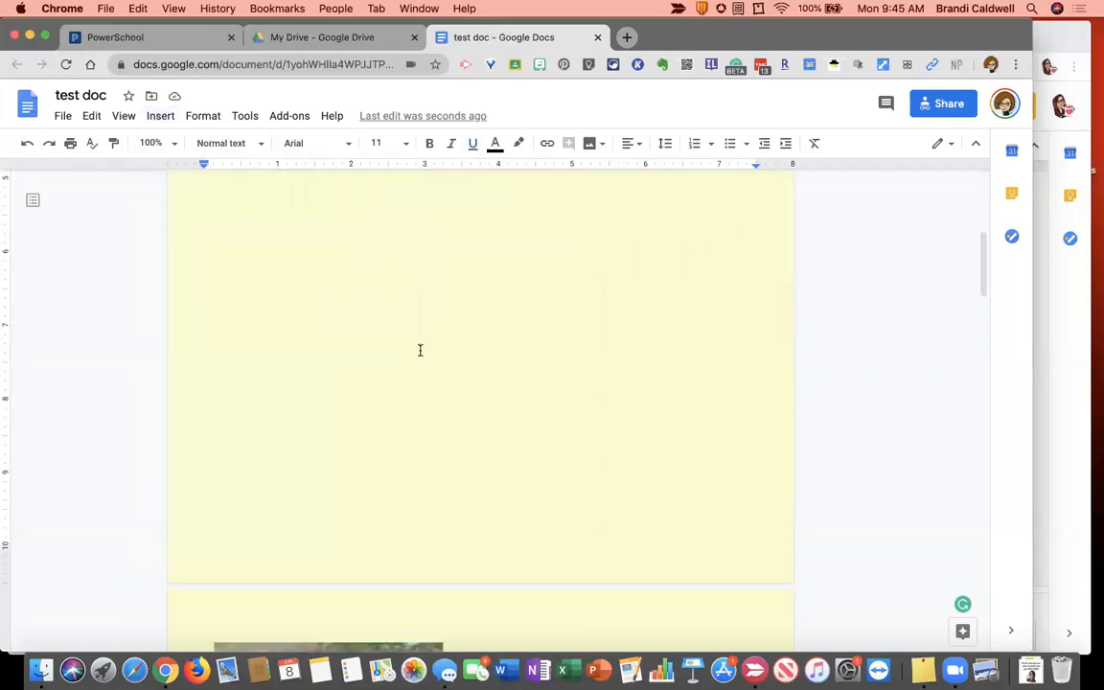
left_click(383, 479)
scroll(383, 480, "up", 2)
left_click_drag(370, 603, 369, 370)
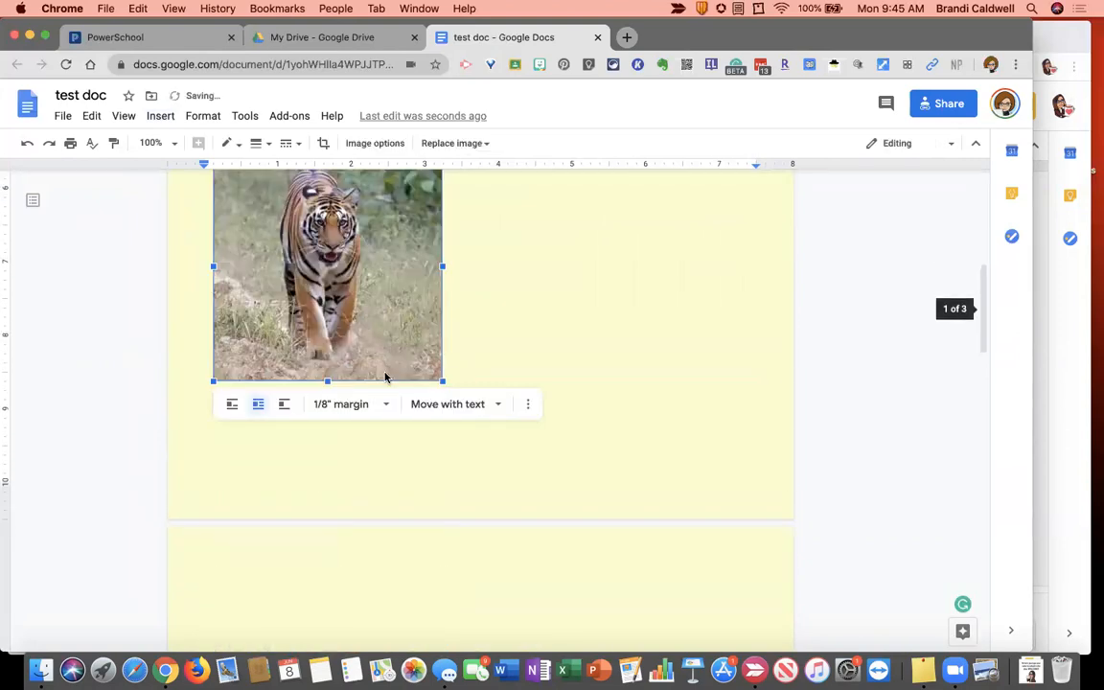
scroll(383, 460, "up", 3)
left_click_drag(381, 493, 382, 351)
scroll(382, 351, "up", 4)
left_click_drag(377, 461, 373, 333)
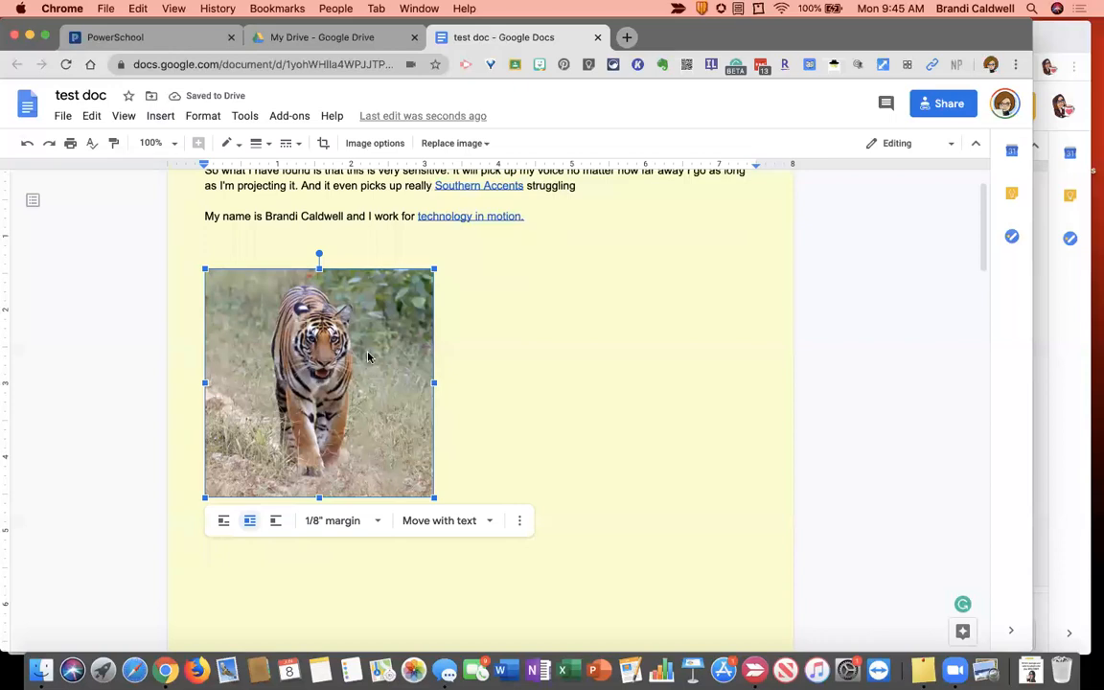
left_click(508, 423)
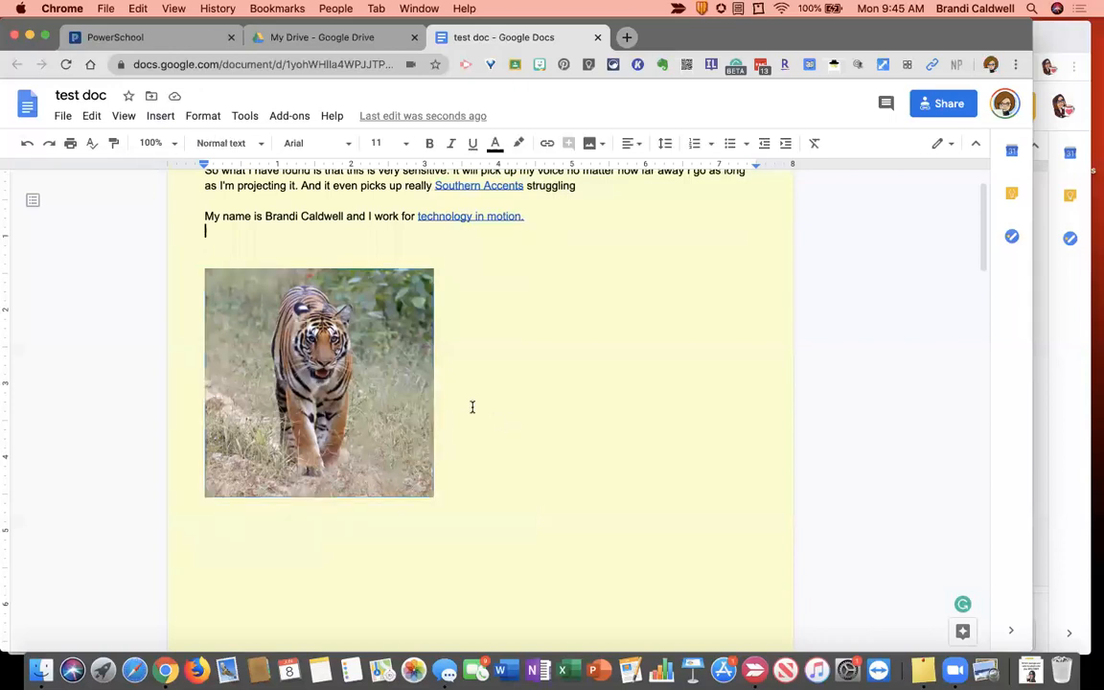
left_click(431, 352)
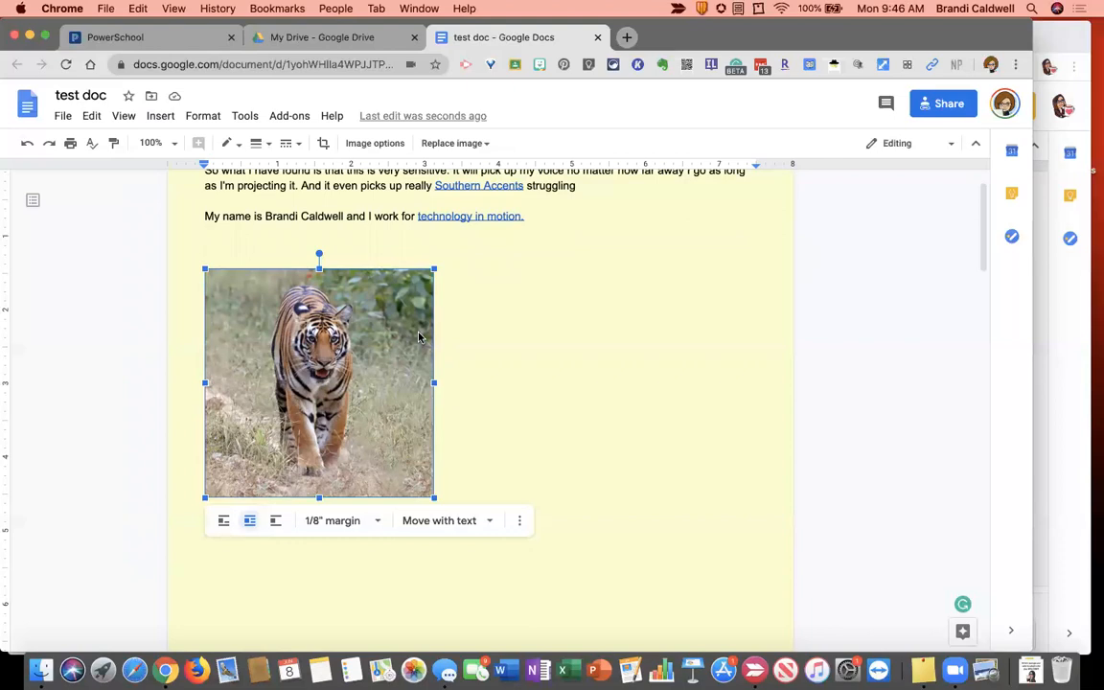
Examine the actions and insert options available for the tiger picture, without applying any.
right_click(400, 336)
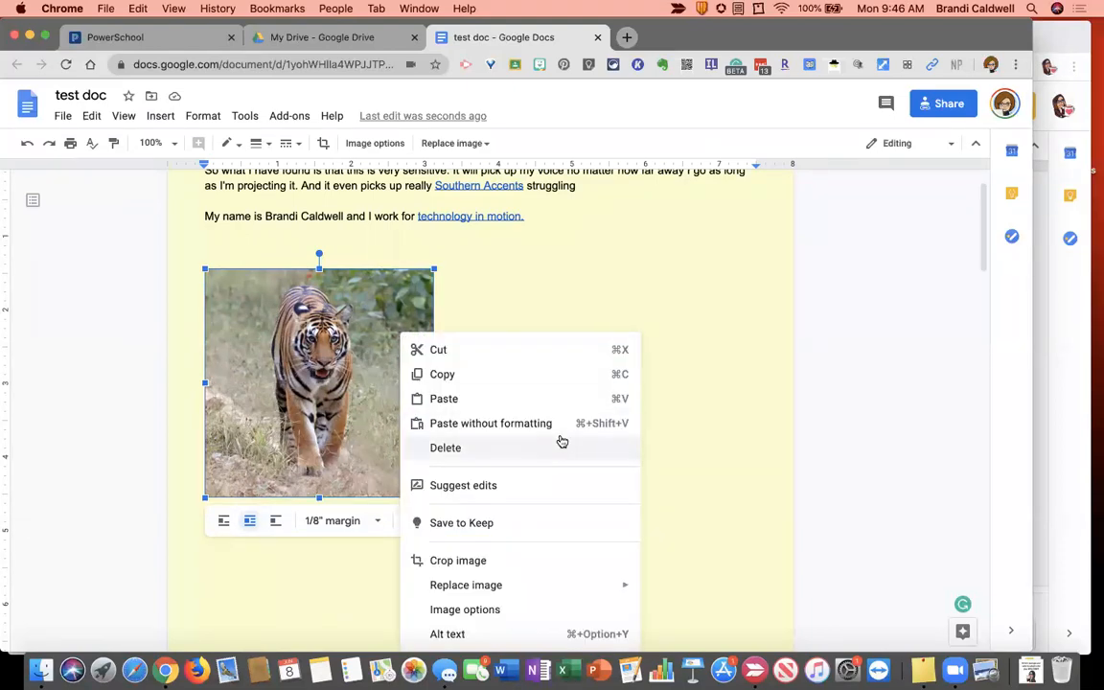
left_click(709, 407)
scroll(709, 406, "down", 2)
left_click(362, 249)
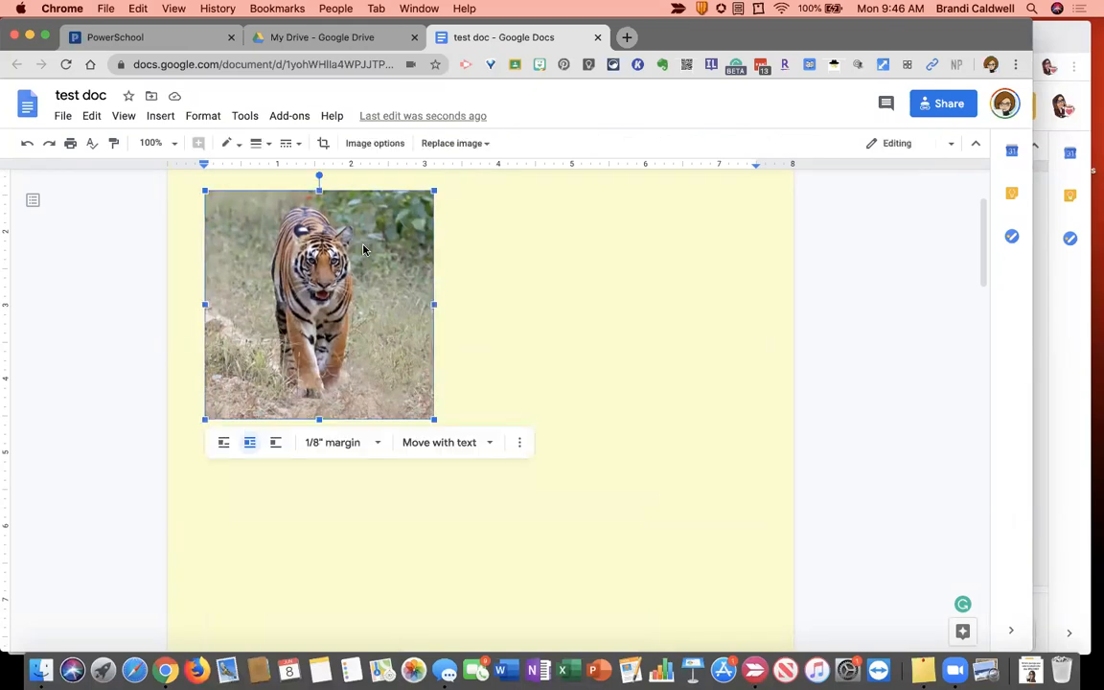
right_click(365, 251)
left_click(685, 347)
scroll(685, 347, "up", 1)
scroll(686, 346, "up", 1)
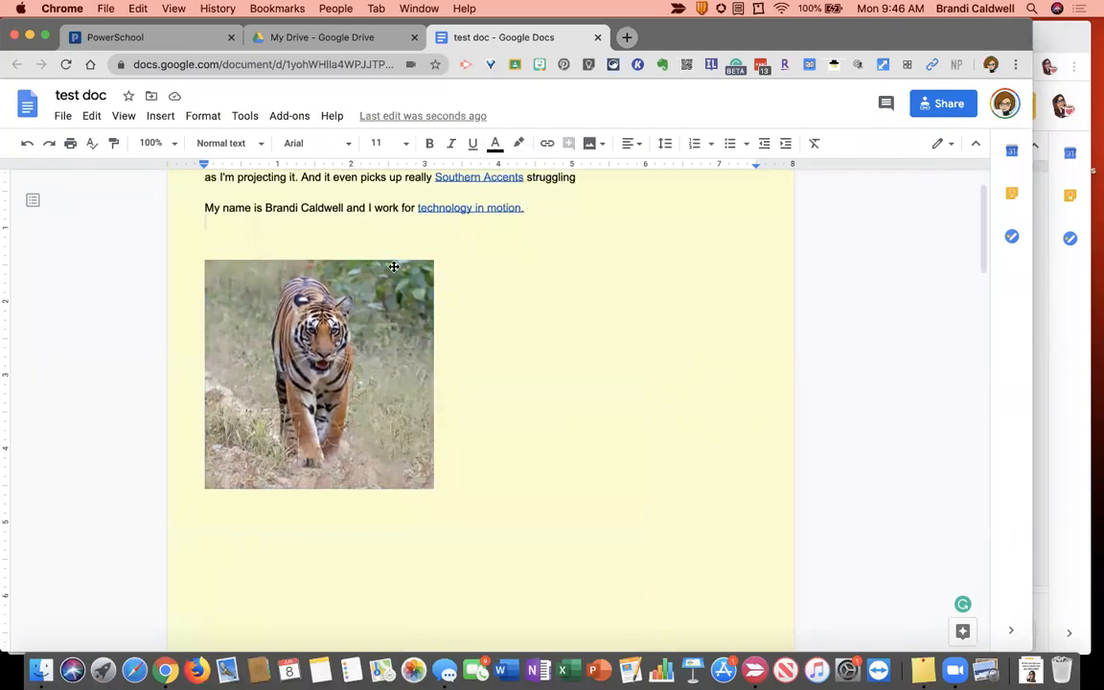
left_click(393, 269)
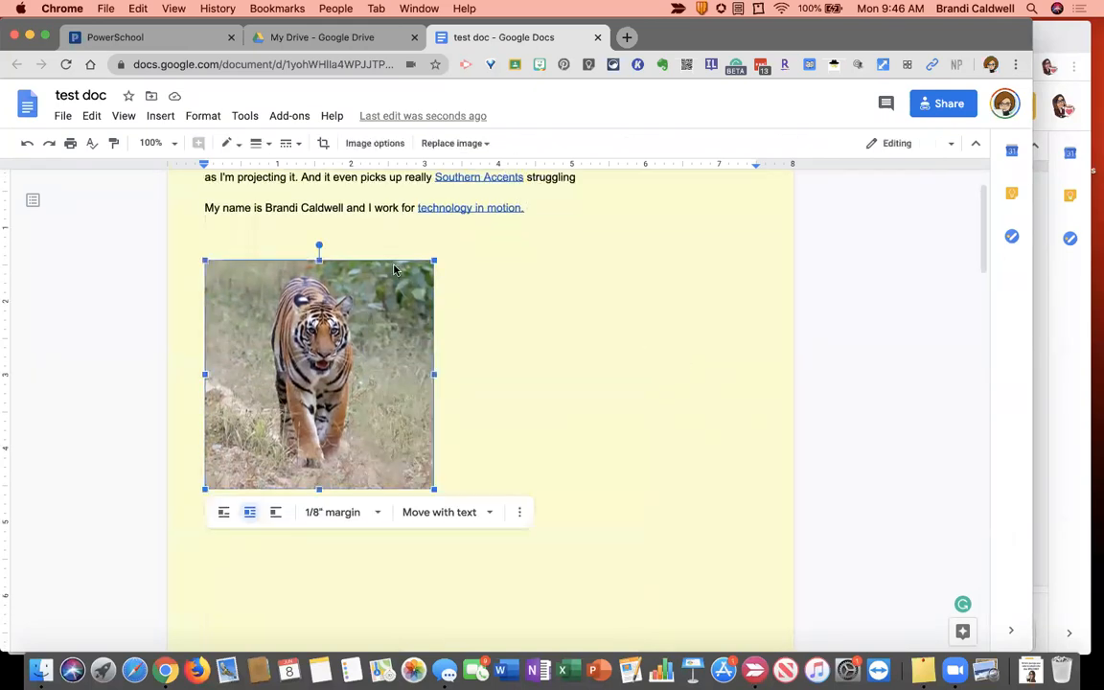
left_click(160, 116)
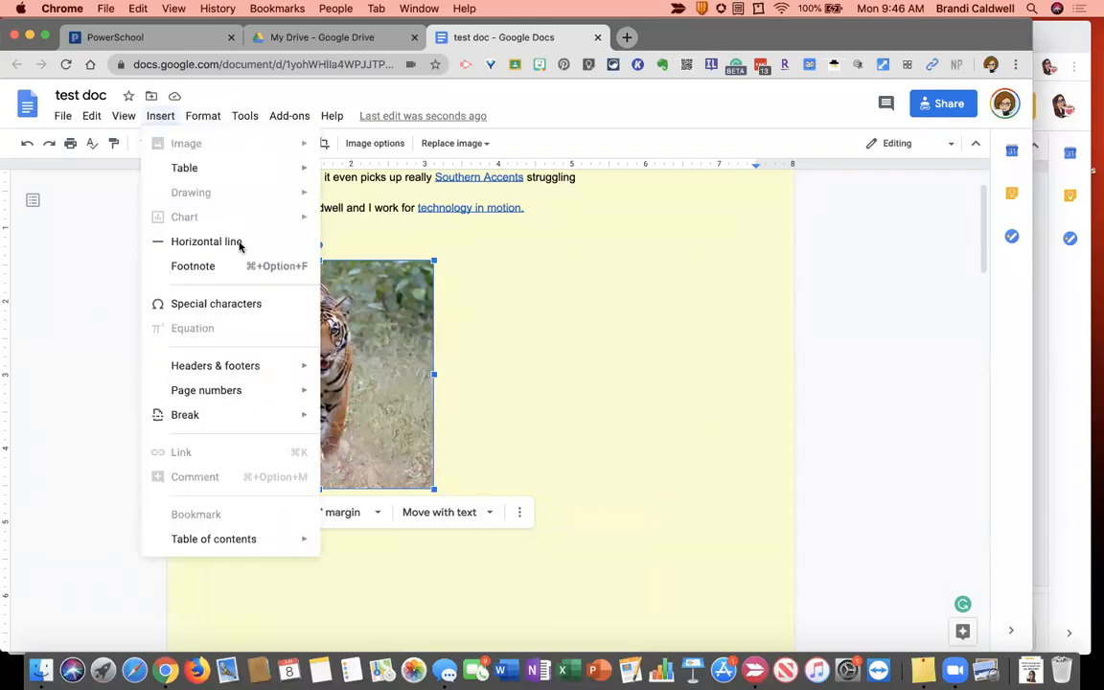
left_click(370, 415)
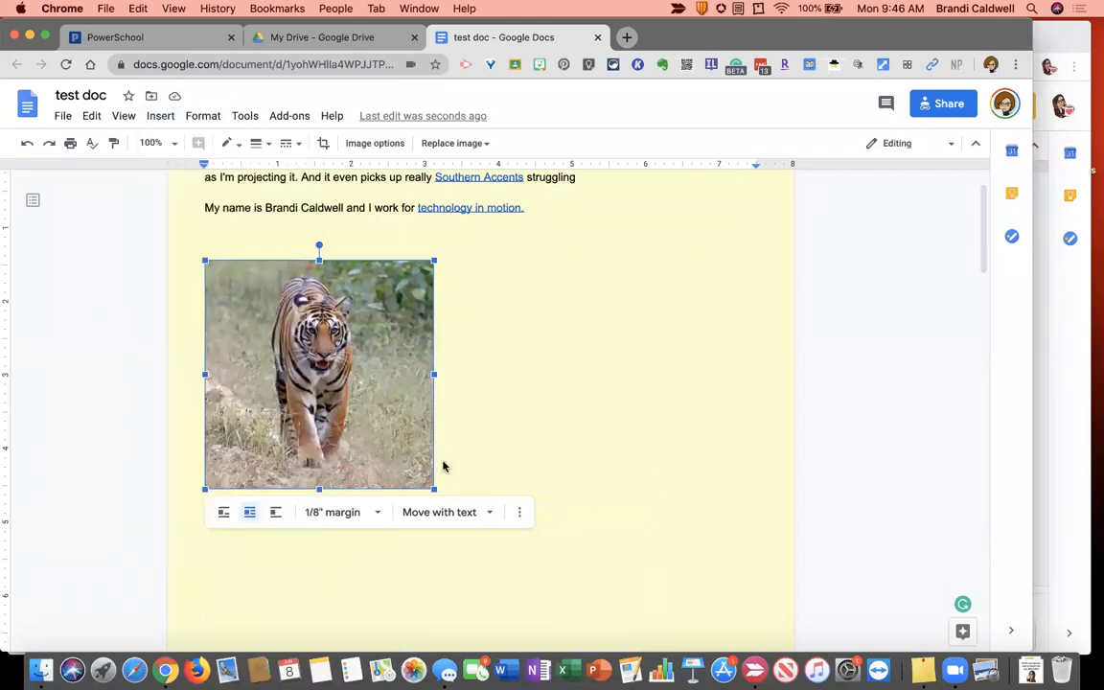
Check the tiger picture's extra settings and image option categories, and recheck which items can be inserted.
left_click(519, 512)
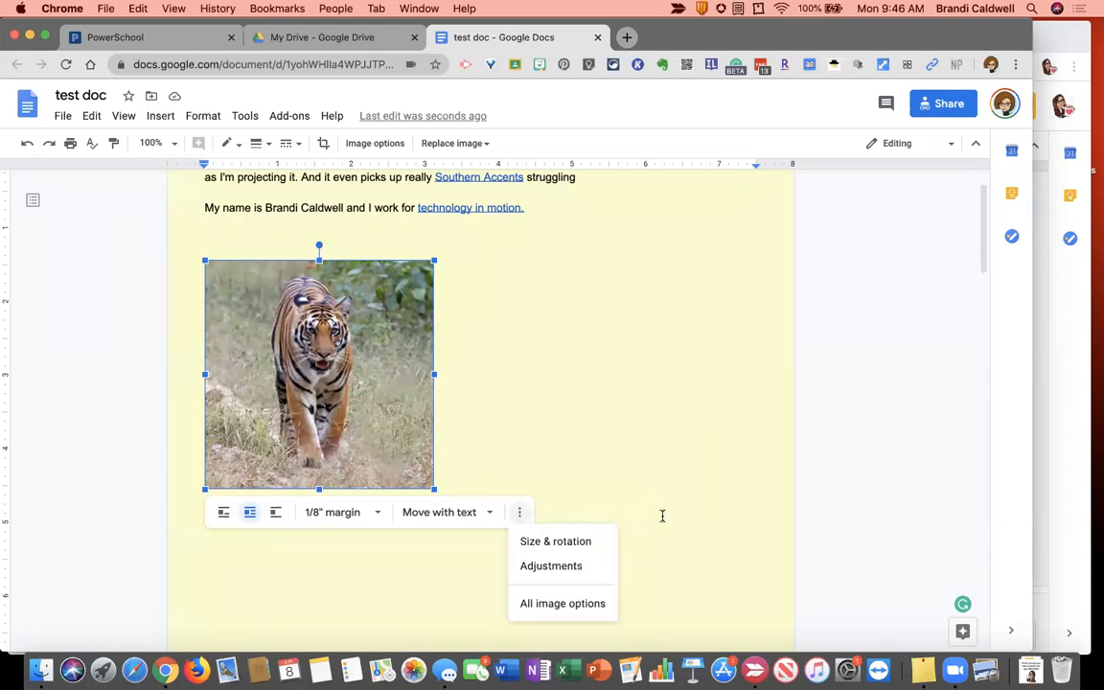
left_click(540, 350)
left_click(392, 307)
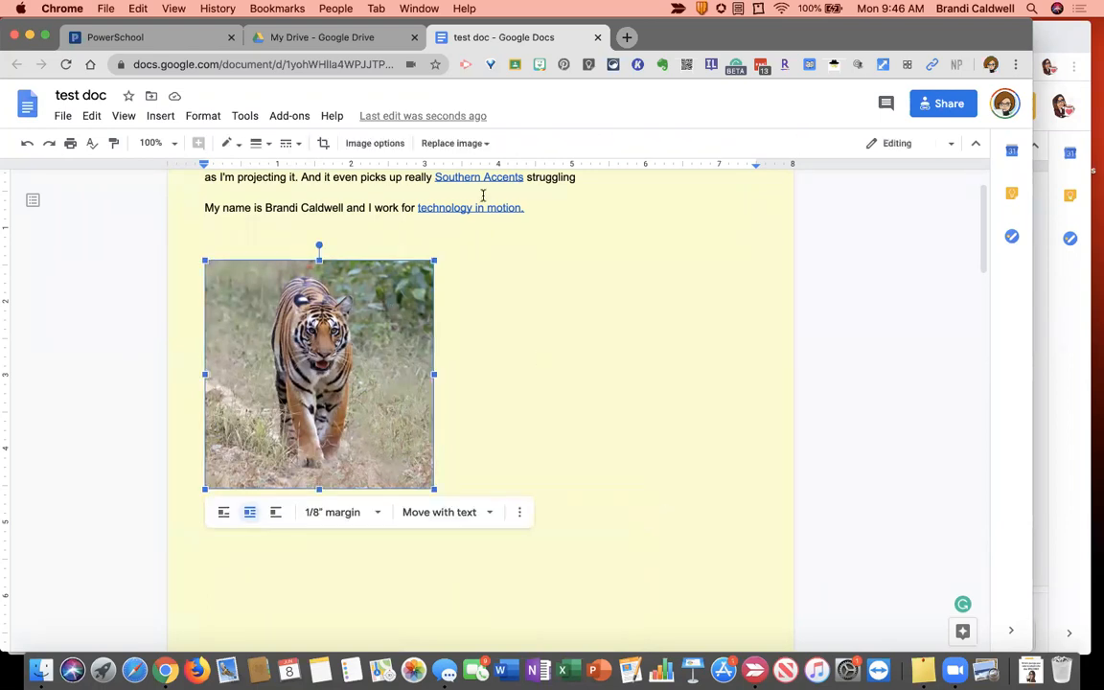
left_click(398, 149)
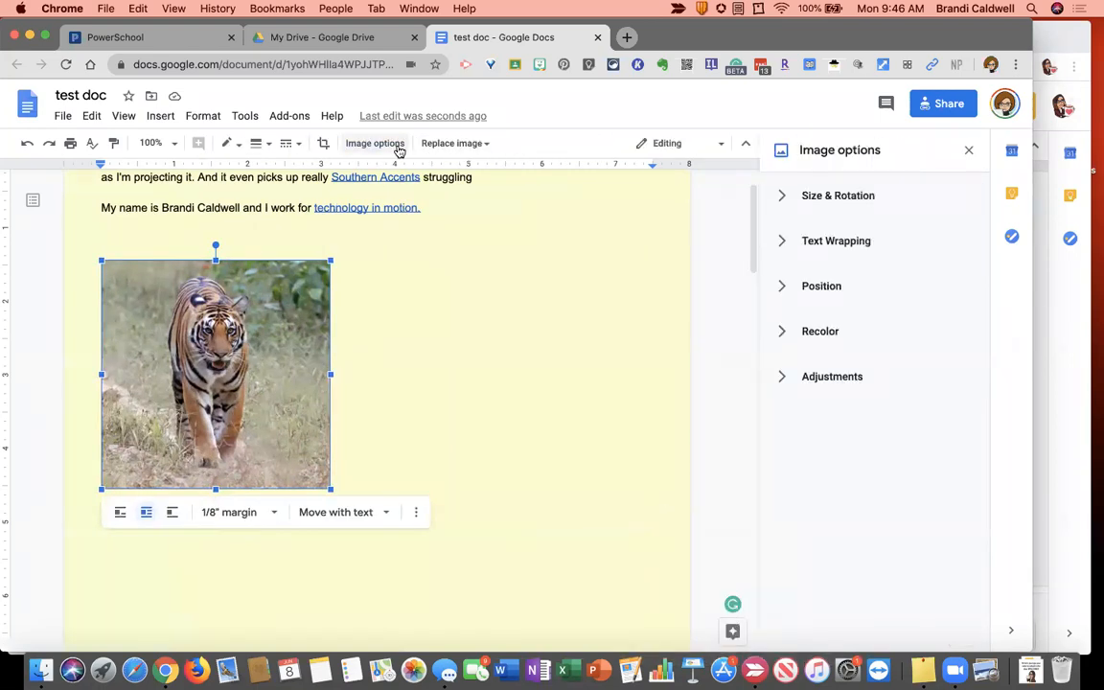
left_click(969, 151)
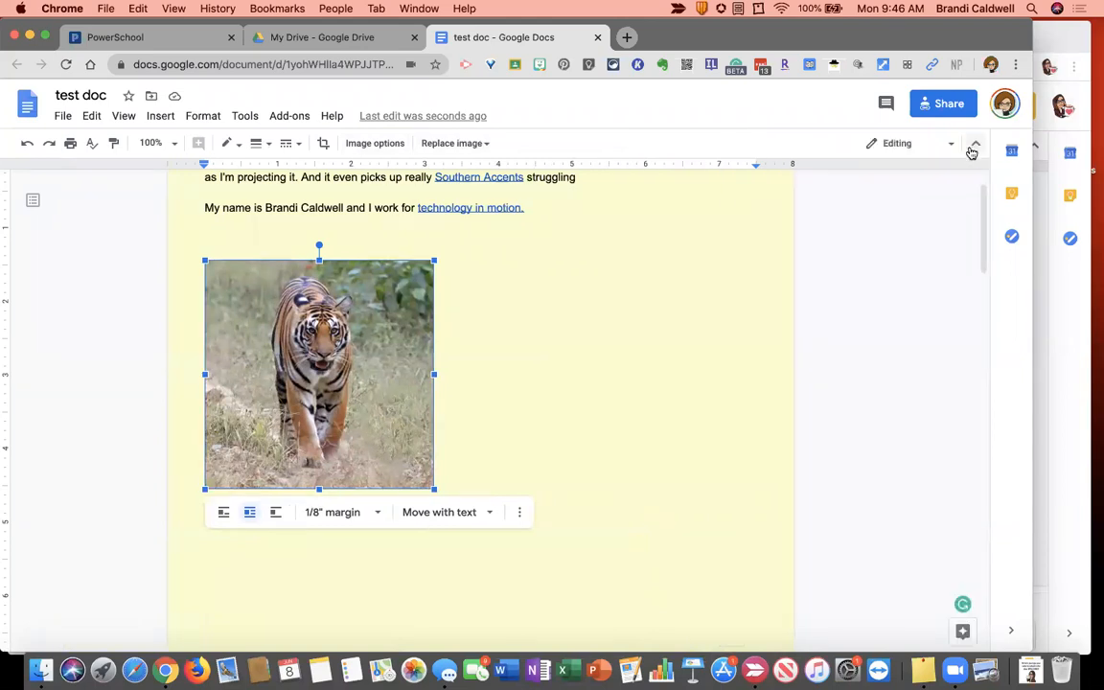
left_click(436, 337)
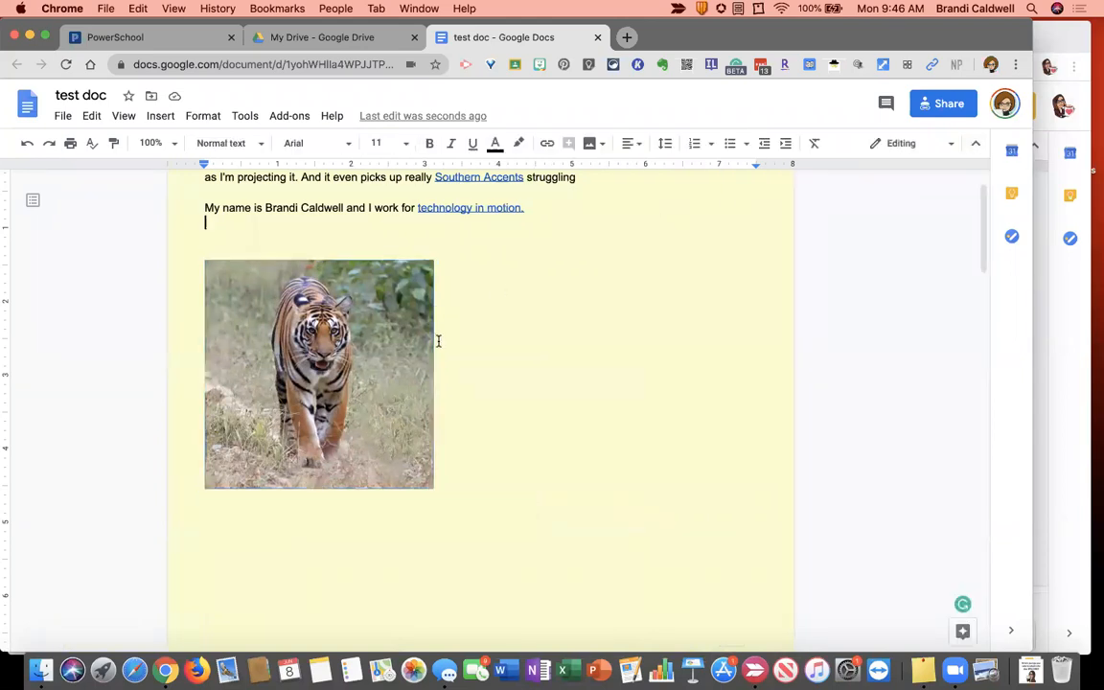
left_click(231, 341)
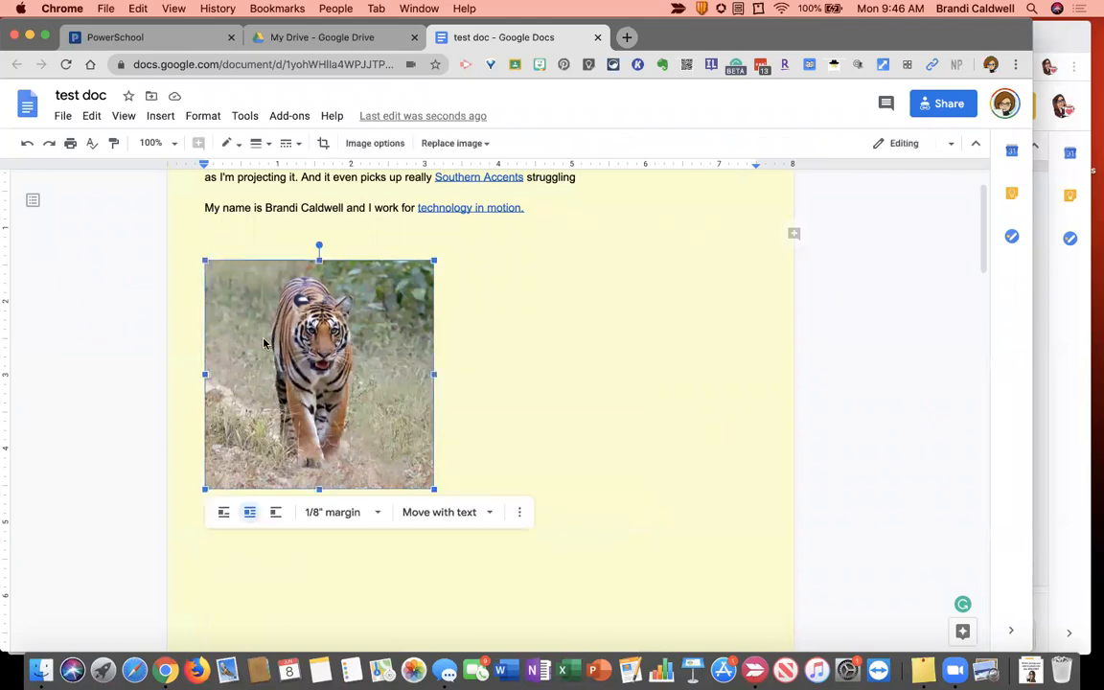
left_click(520, 514)
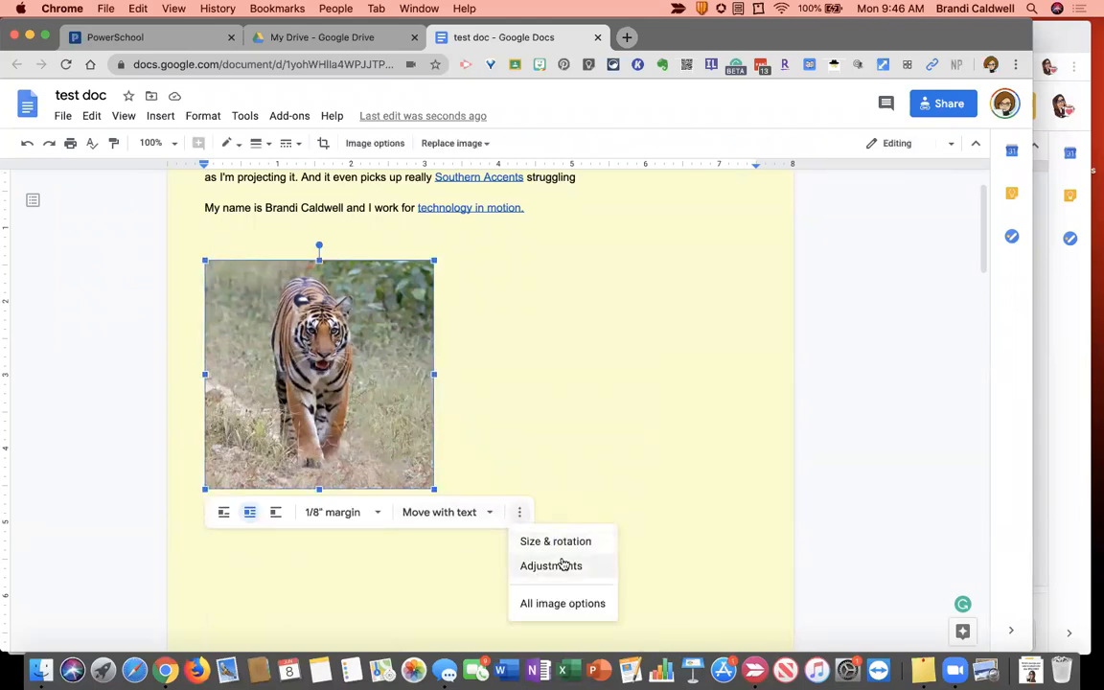
left_click(577, 458)
left_click(398, 395)
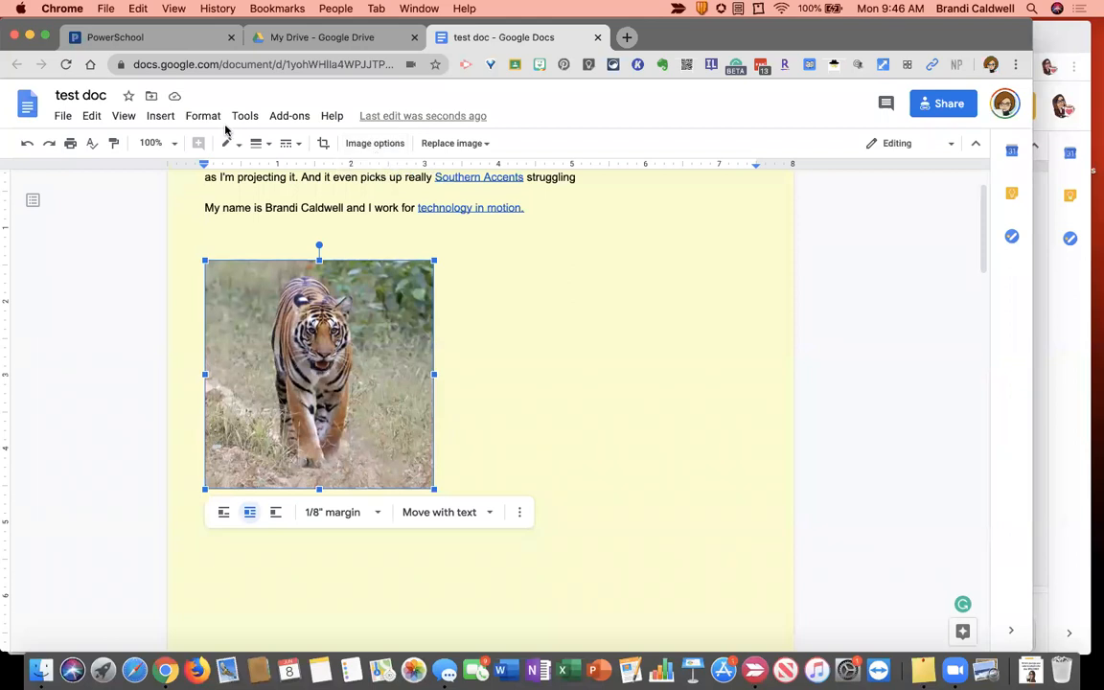
left_click(151, 116)
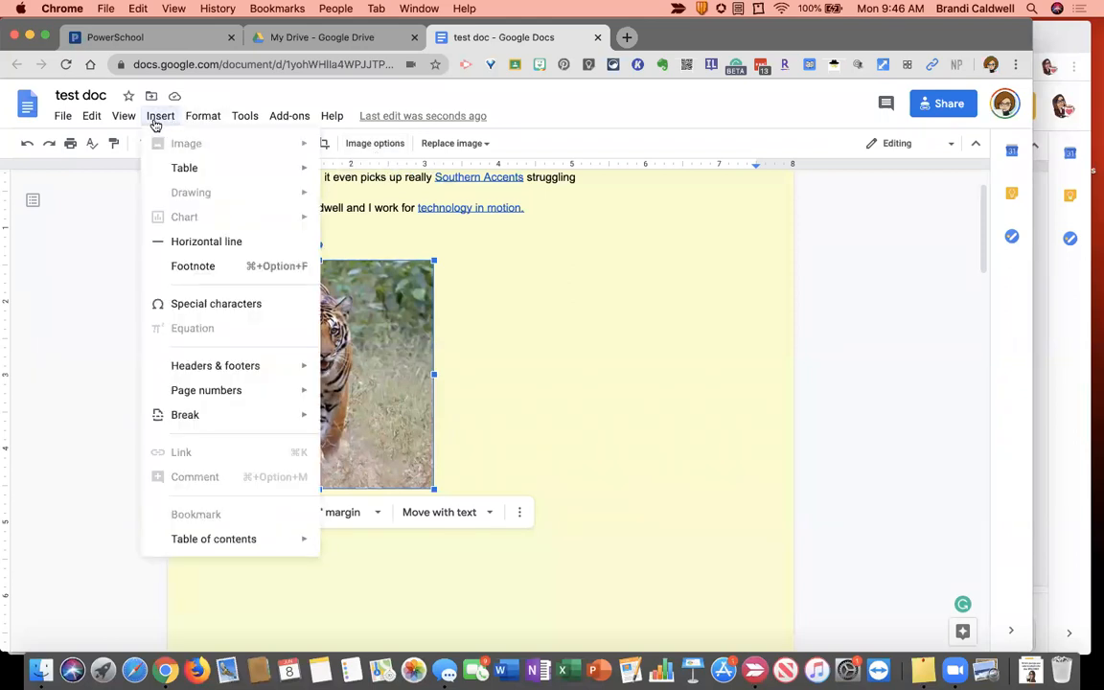
left_click(575, 404)
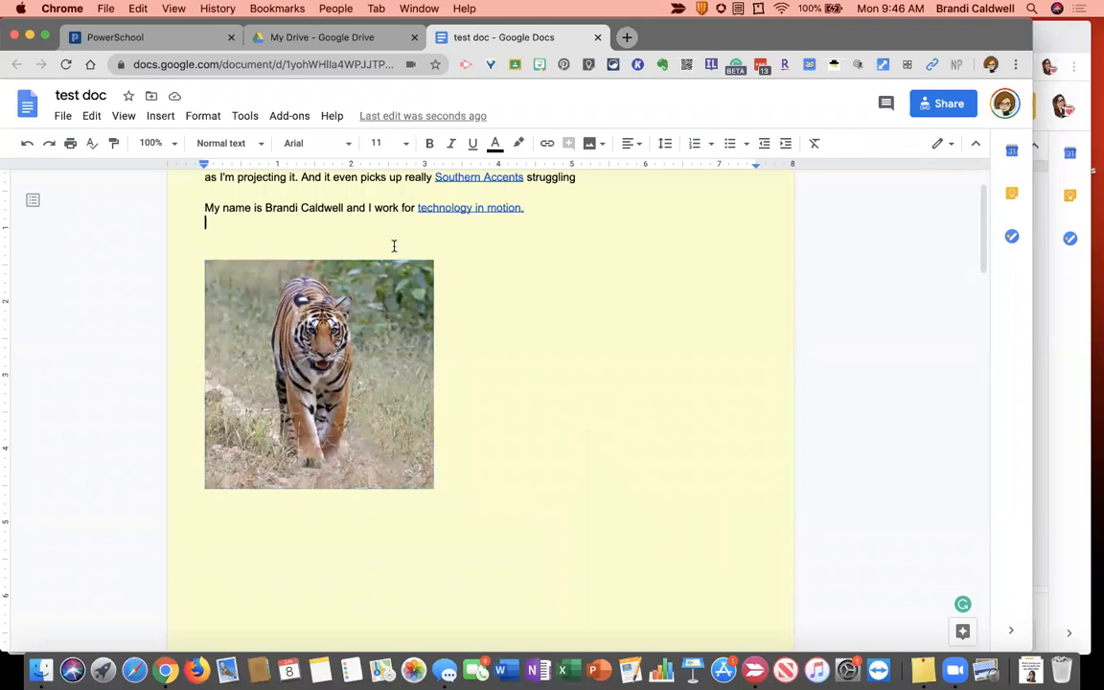
Show all image options for the tiger picture and expand Adjustments, Recolor, Position, Text Wrapping, and Size & Rotation.
left_click(353, 234)
left_click(403, 415)
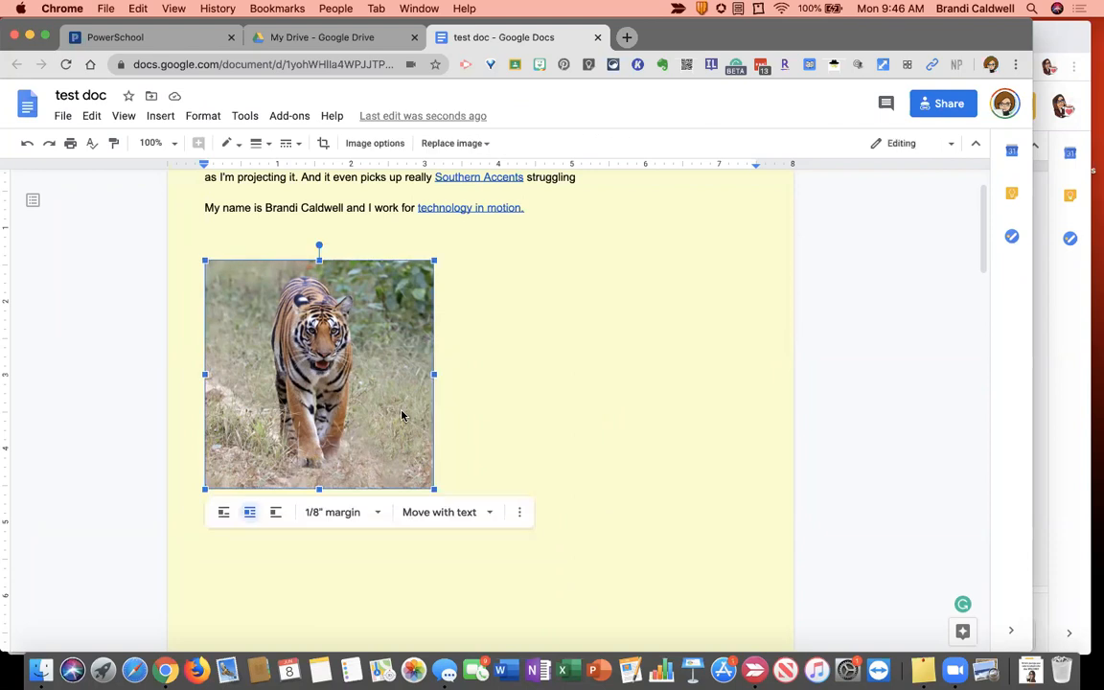
left_click(520, 519)
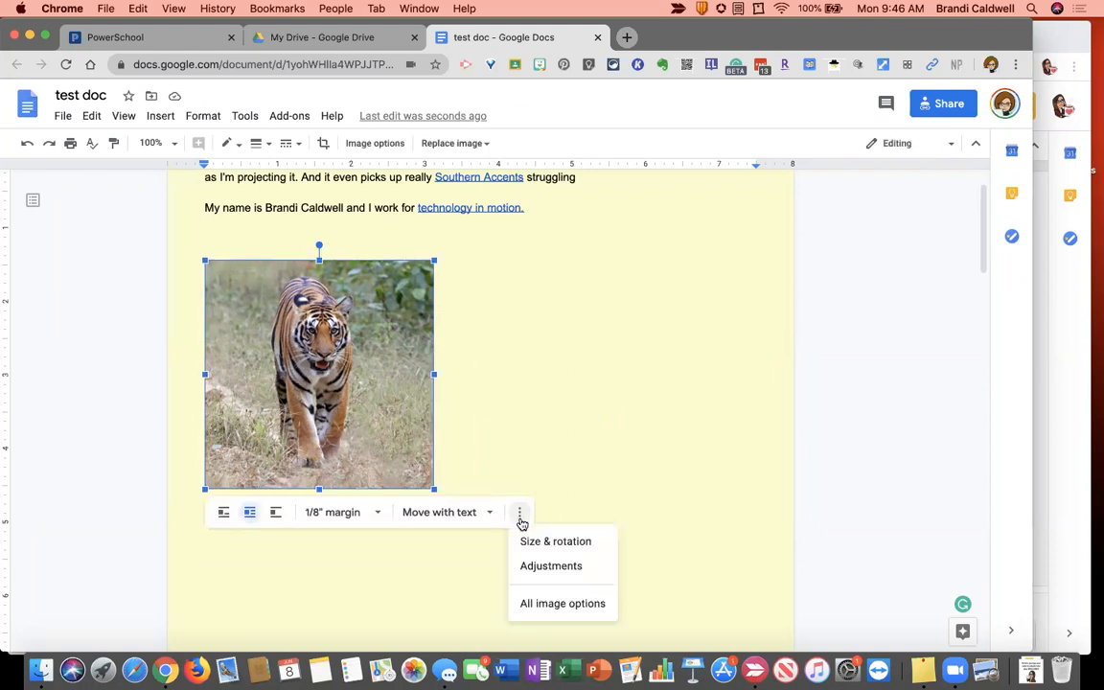
scroll(521, 523, "down", 3)
left_click(518, 431)
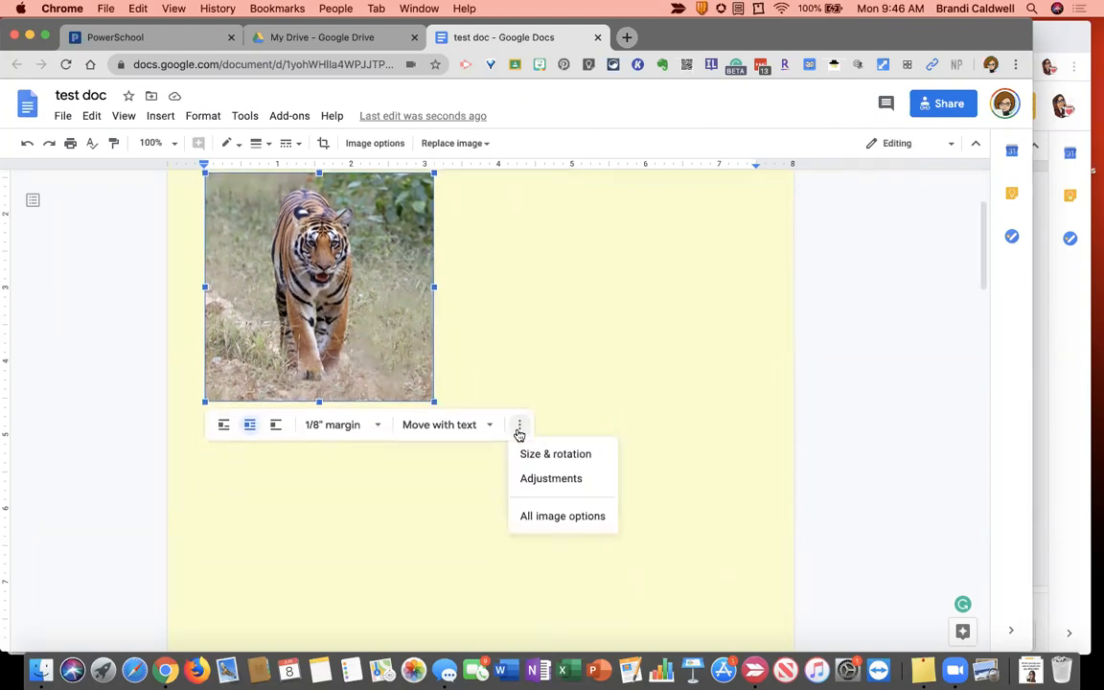
left_click(538, 517)
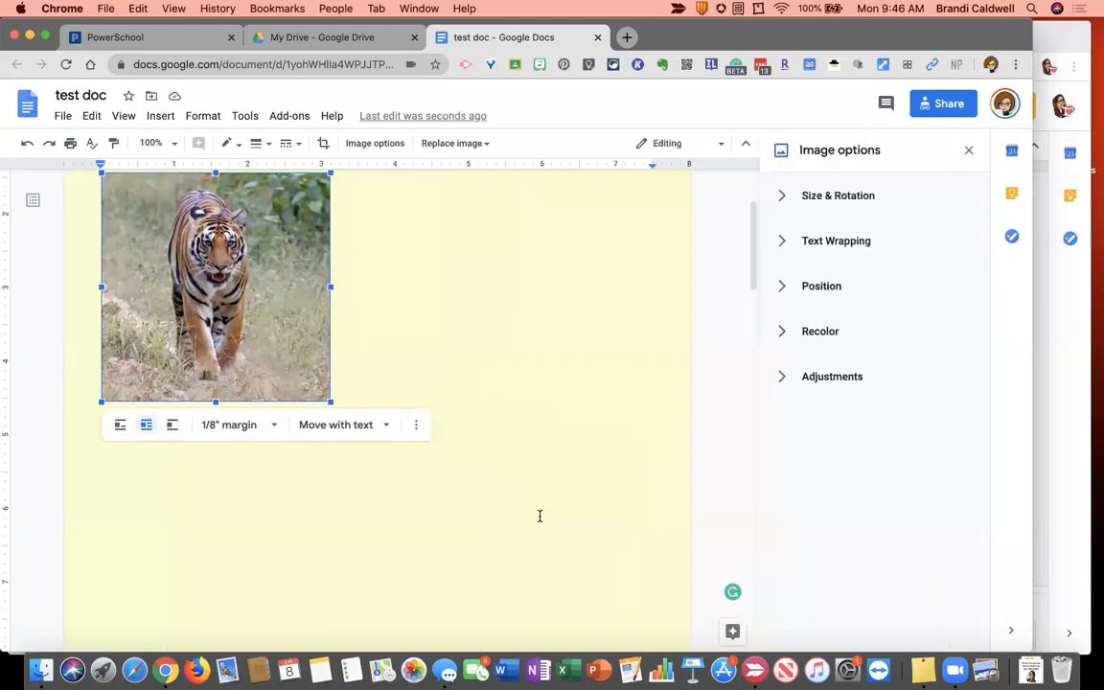
left_click(784, 378)
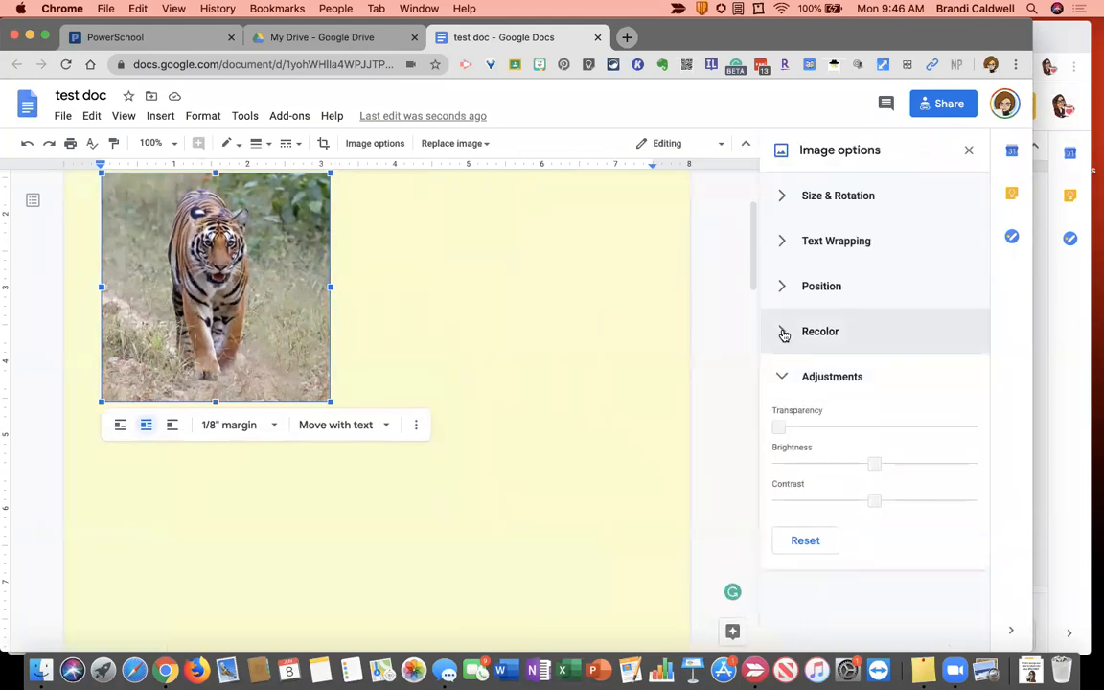
left_click(783, 332)
left_click(784, 288)
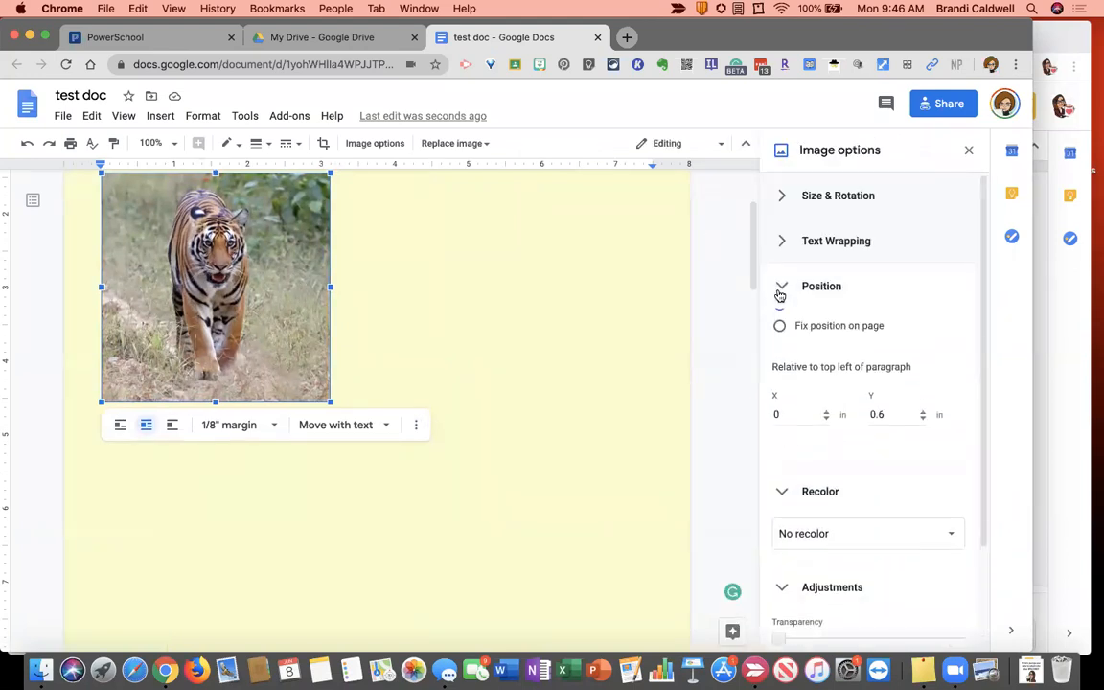
left_click(798, 243)
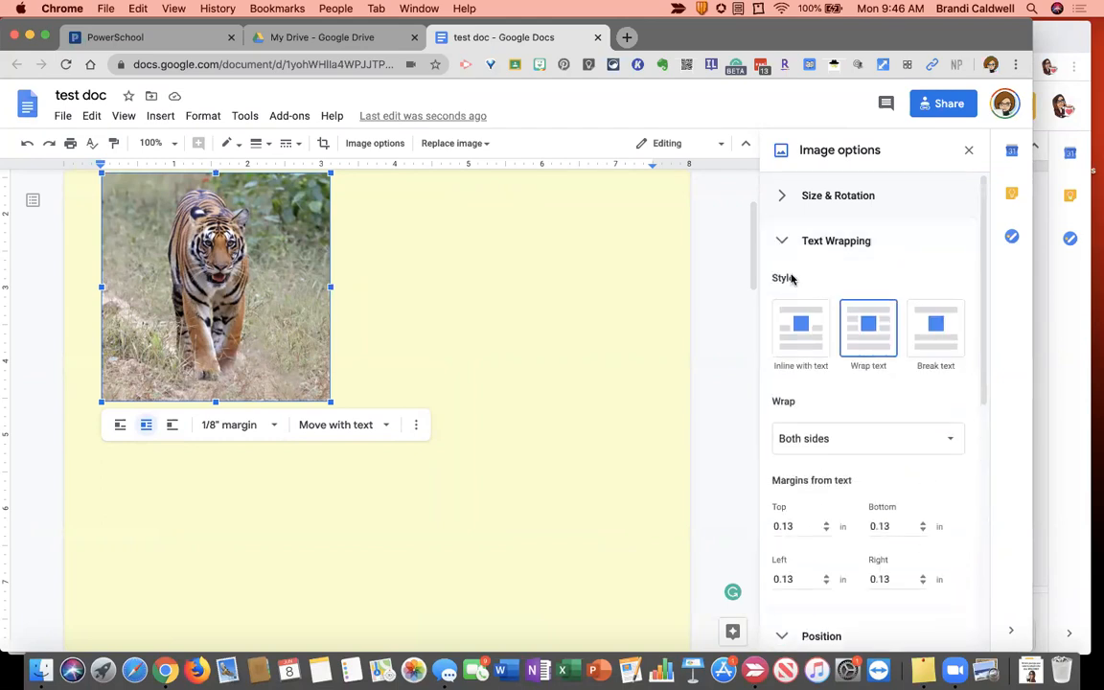
left_click(796, 201)
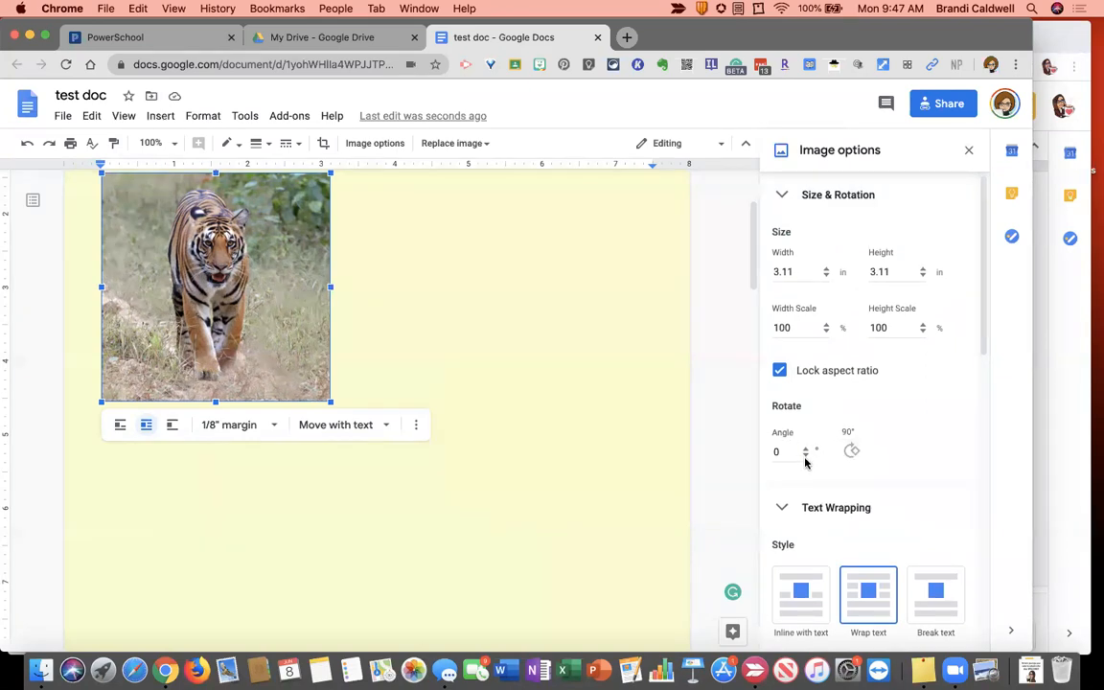
Rotate the tiger picture through a full turn in four 90° increments.
left_click(853, 450)
left_click(853, 451)
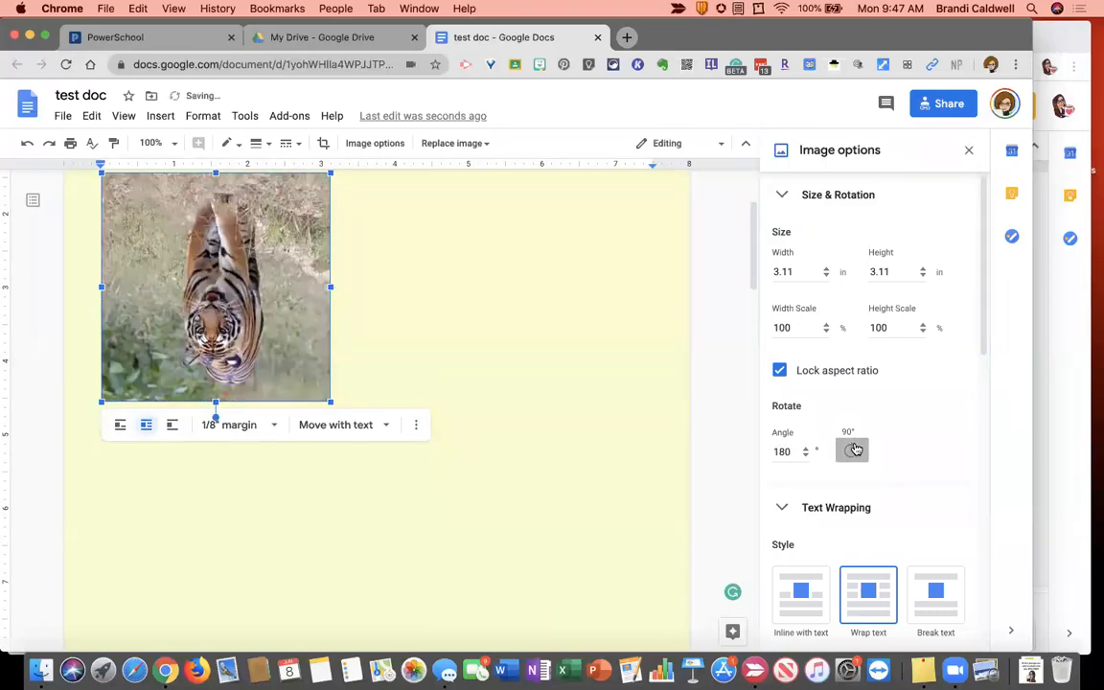
left_click(853, 450)
left_click(853, 450)
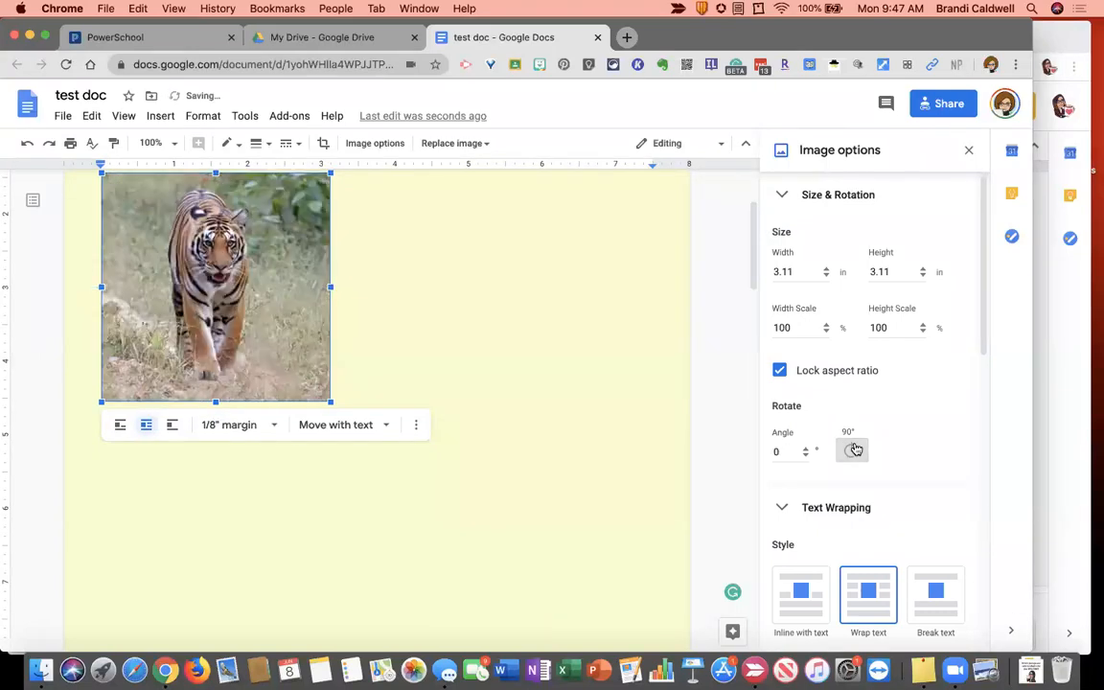
Review the tiger picture's wrapping, margin, position, recolor and adjustment settings, and close the image options.
scroll(821, 398, "down", 5)
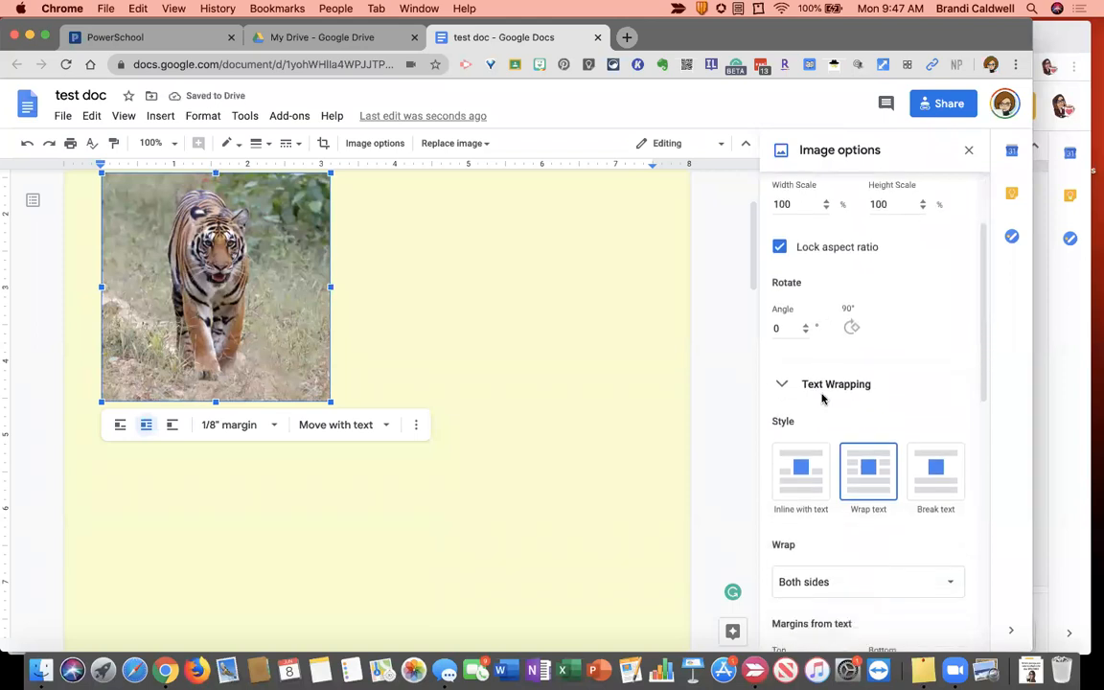
scroll(822, 397, "down", 5)
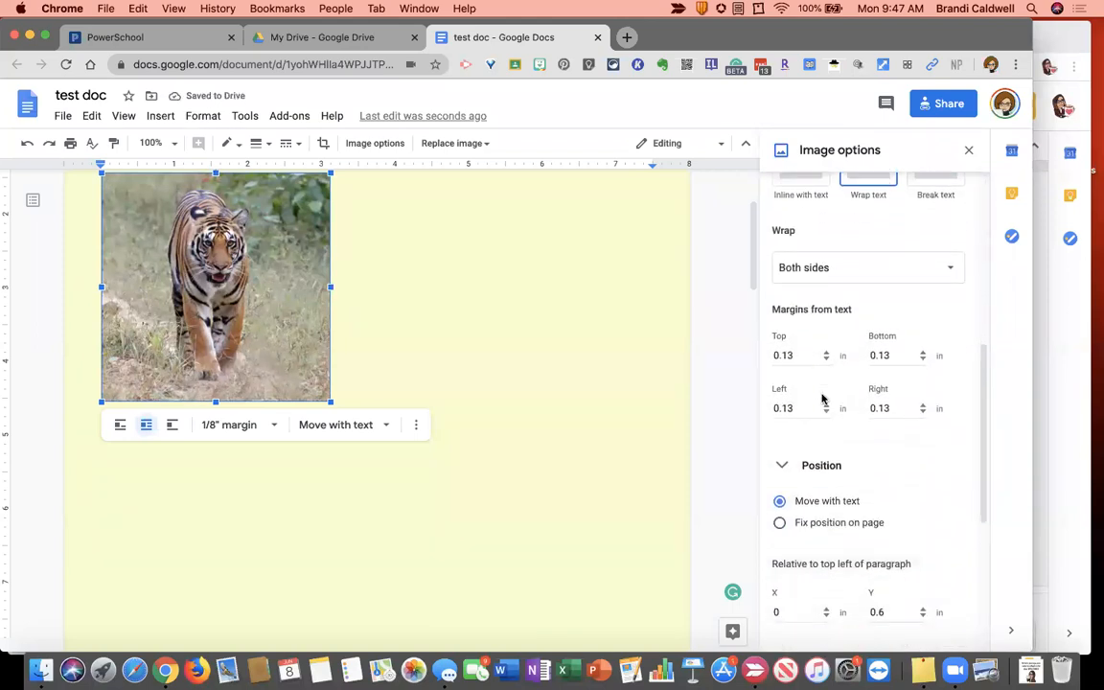
scroll(821, 398, "down", 5)
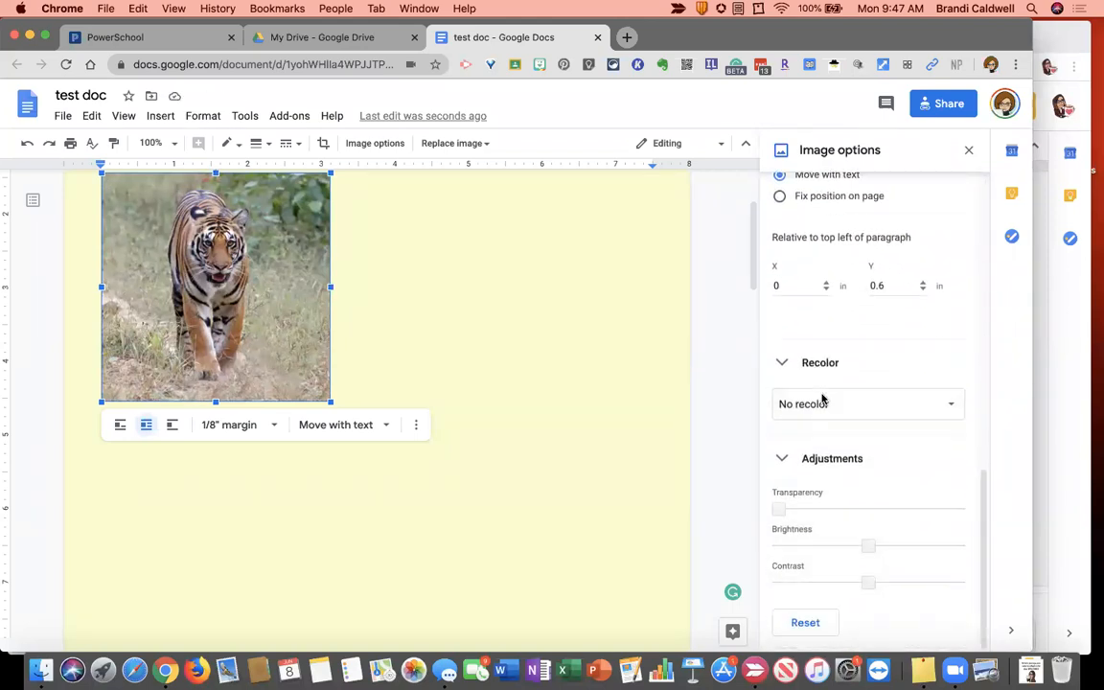
left_click(969, 149)
left_click(524, 301)
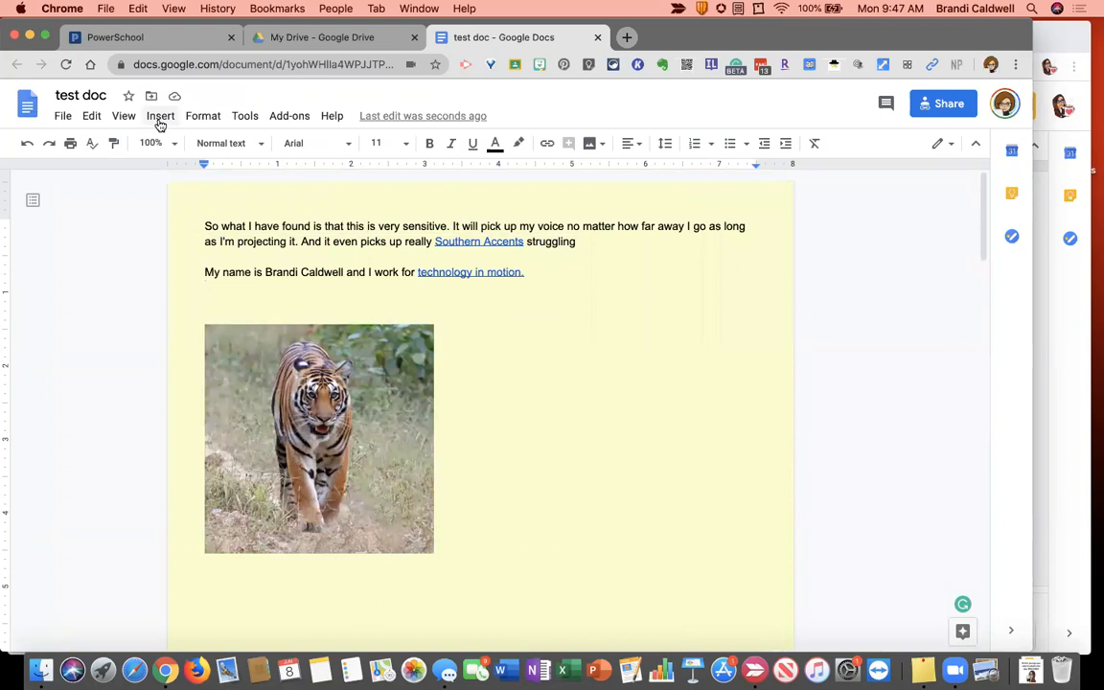
Look over the text formatting and paragraph styles, and apply Heading 1 to the empty line below the second paragraph.
left_click(204, 120)
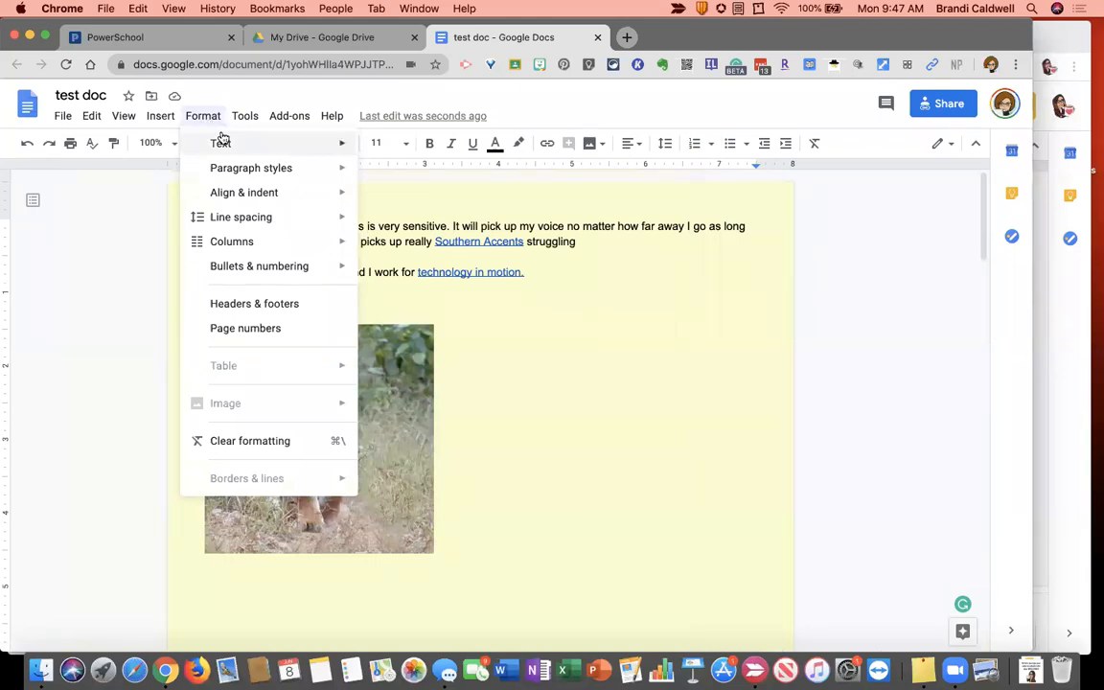
mouse_move(223, 142)
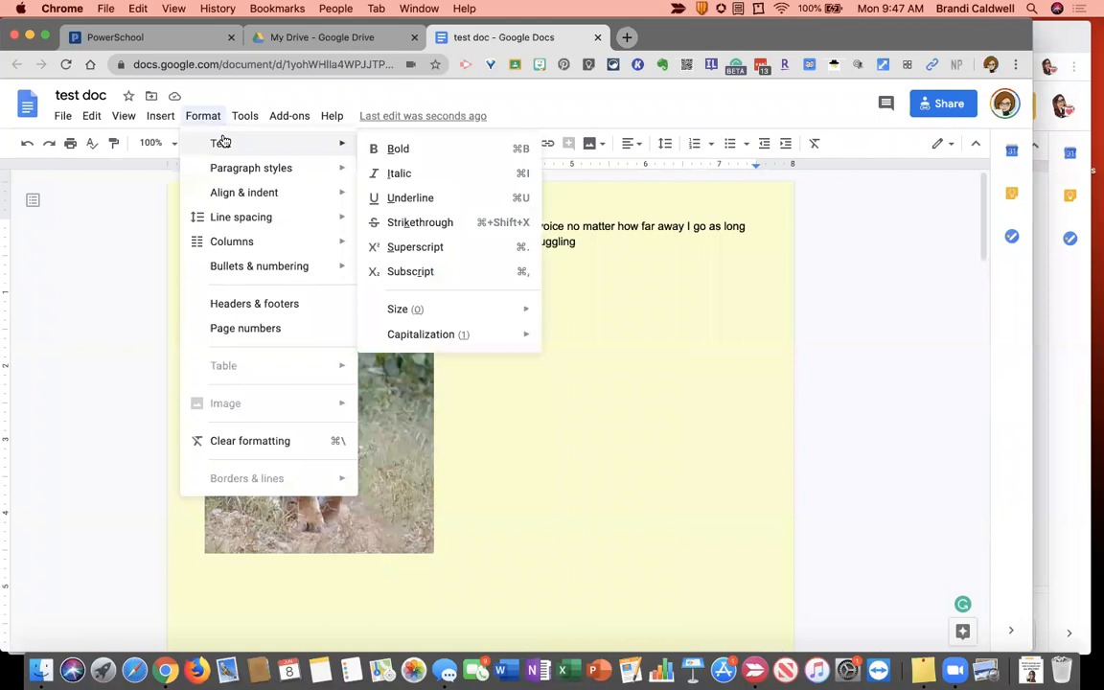
mouse_move(233, 168)
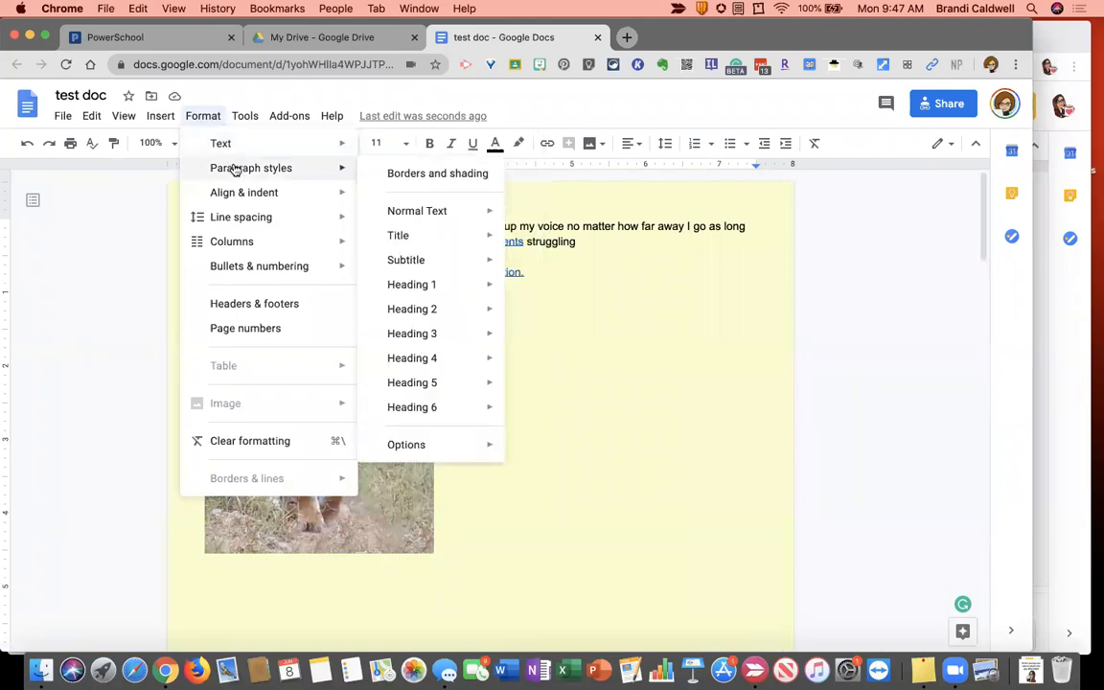
mouse_move(429, 285)
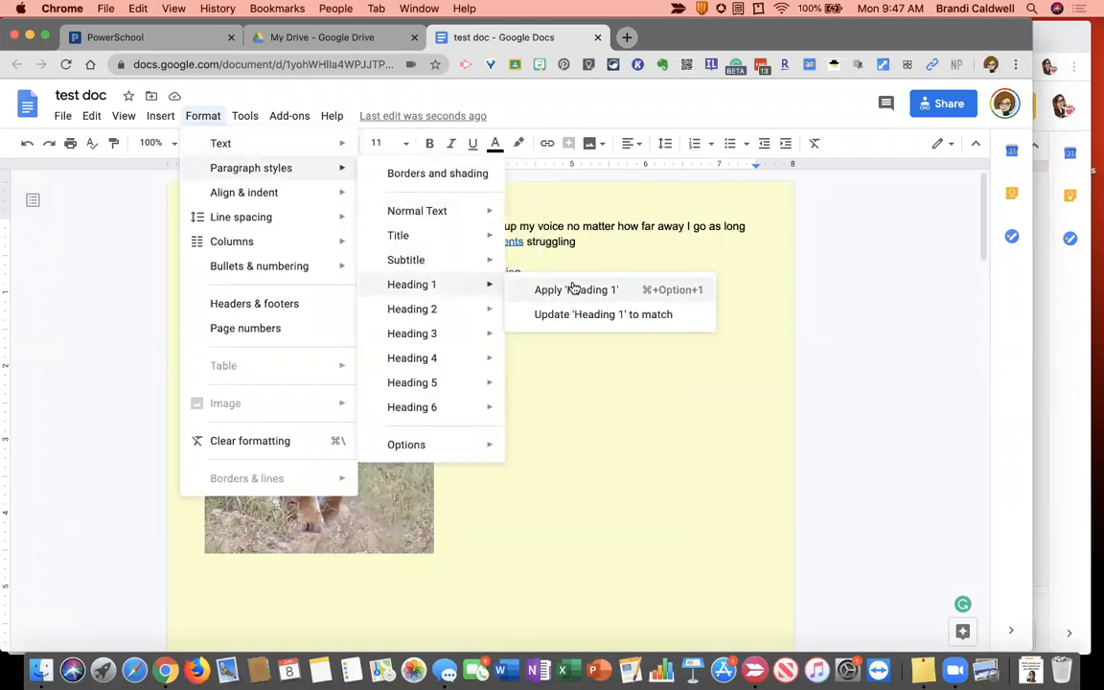
left_click(573, 288)
scroll(521, 412, "up", 5)
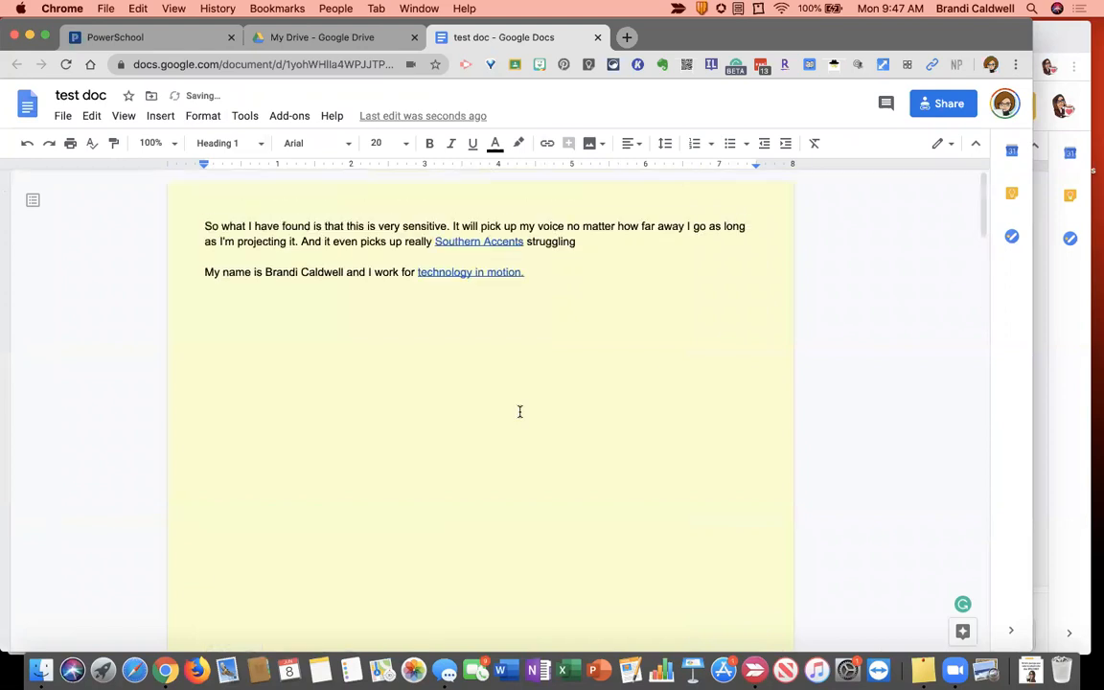
Apply the Heading 1 paragraph style to the first paragraph.
left_click_drag(201, 226, 446, 226)
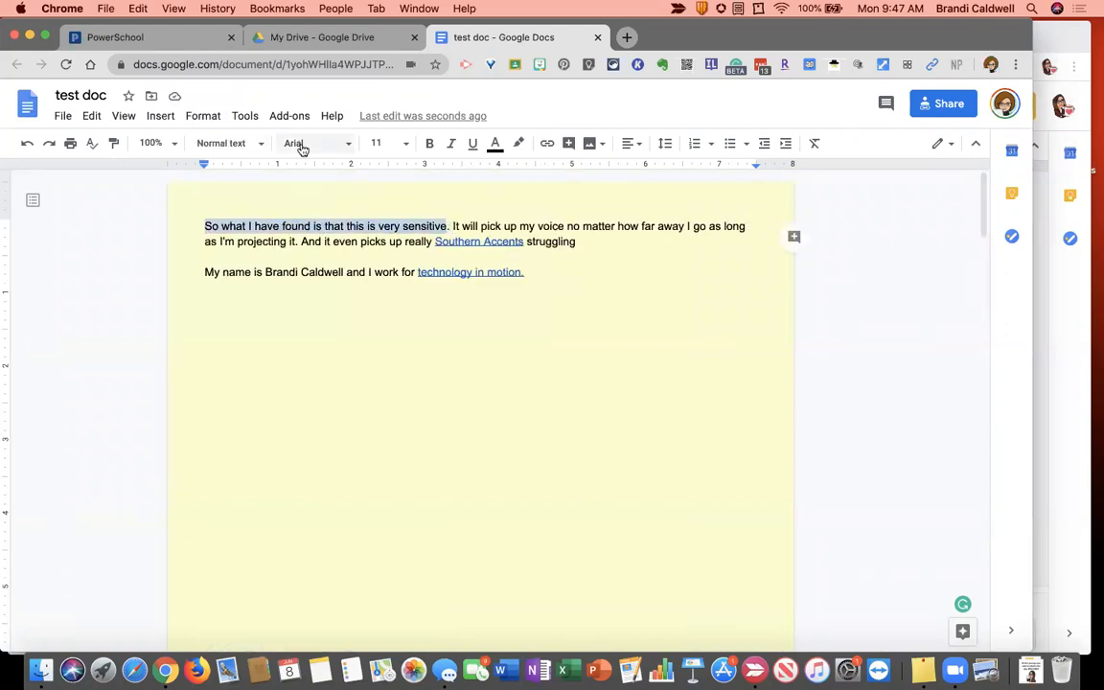
left_click(193, 119)
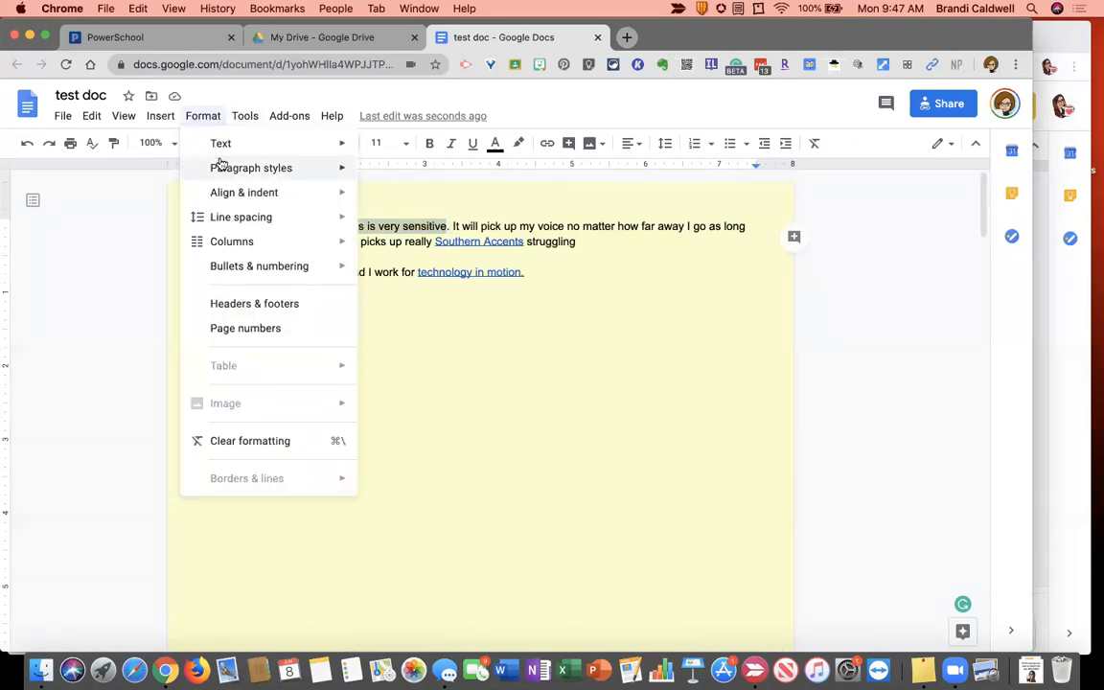
mouse_move(221, 168)
mouse_move(408, 287)
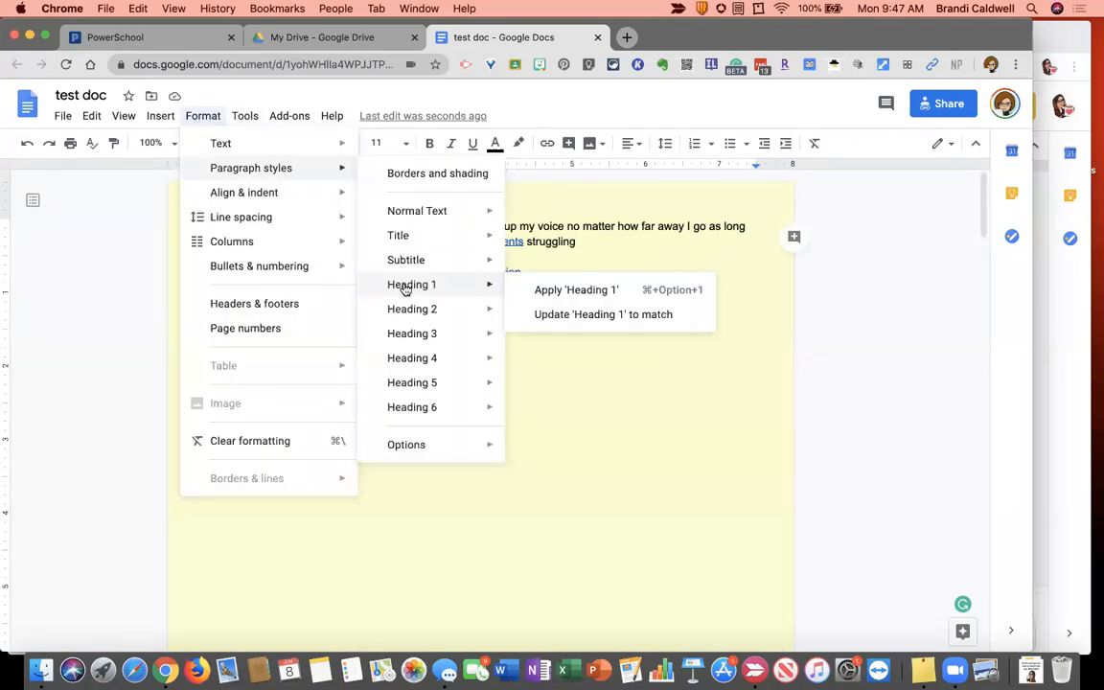
left_click(573, 290)
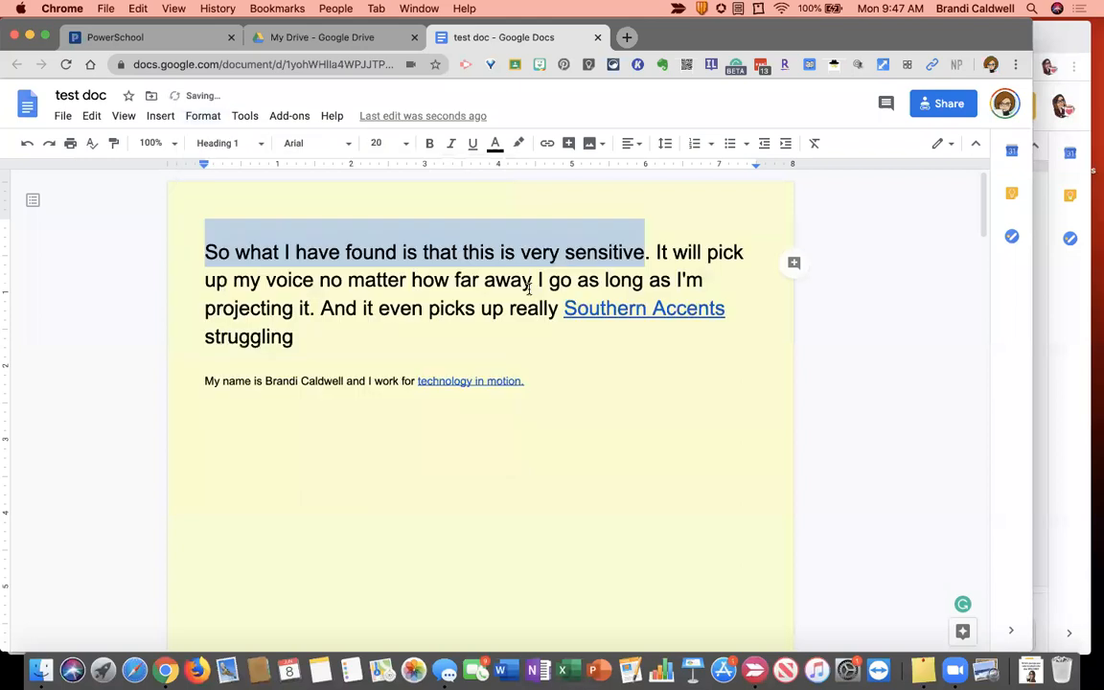
left_click(452, 335)
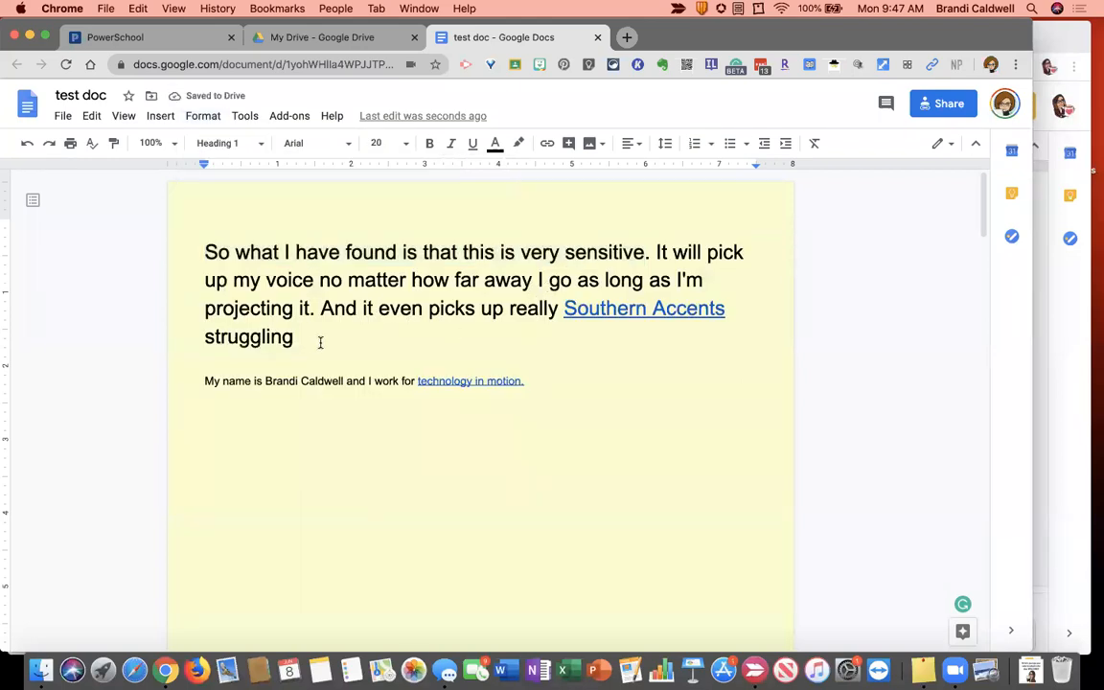
left_click_drag(293, 337, 209, 252)
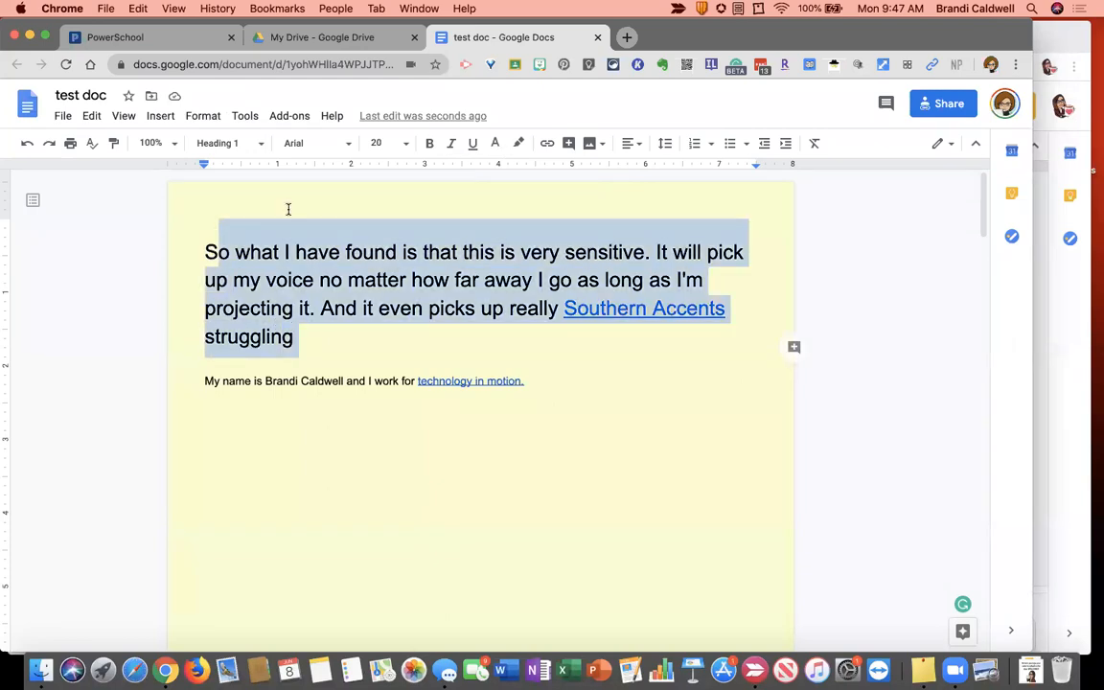
left_click(200, 115)
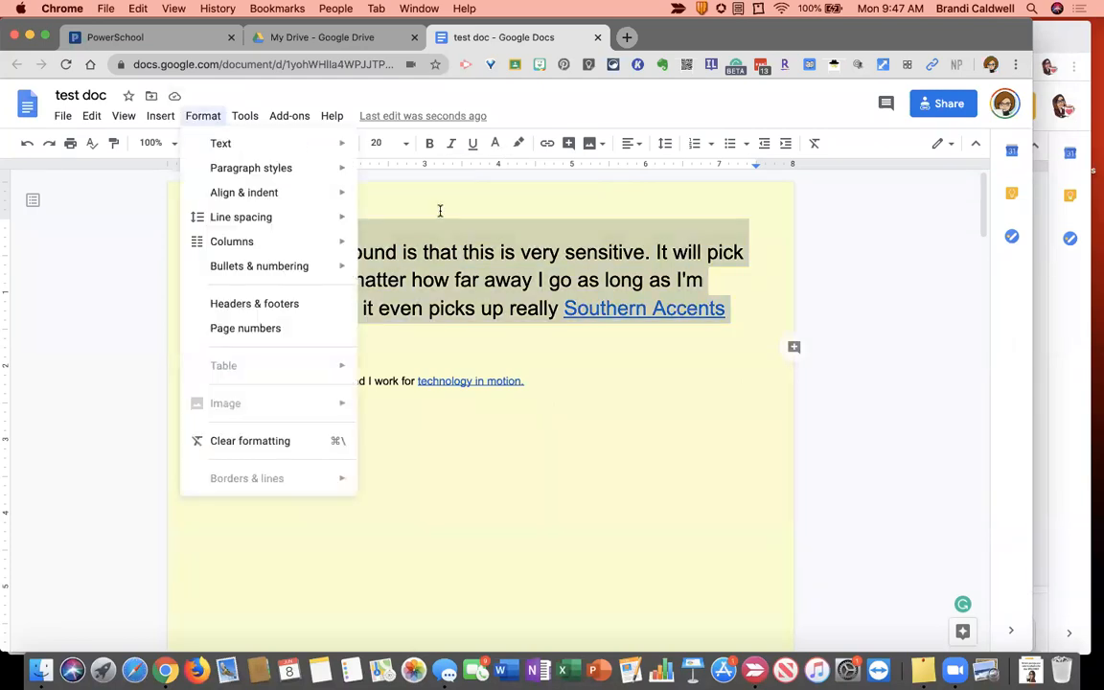
left_click(440, 251)
left_click(259, 142)
mouse_move(326, 176)
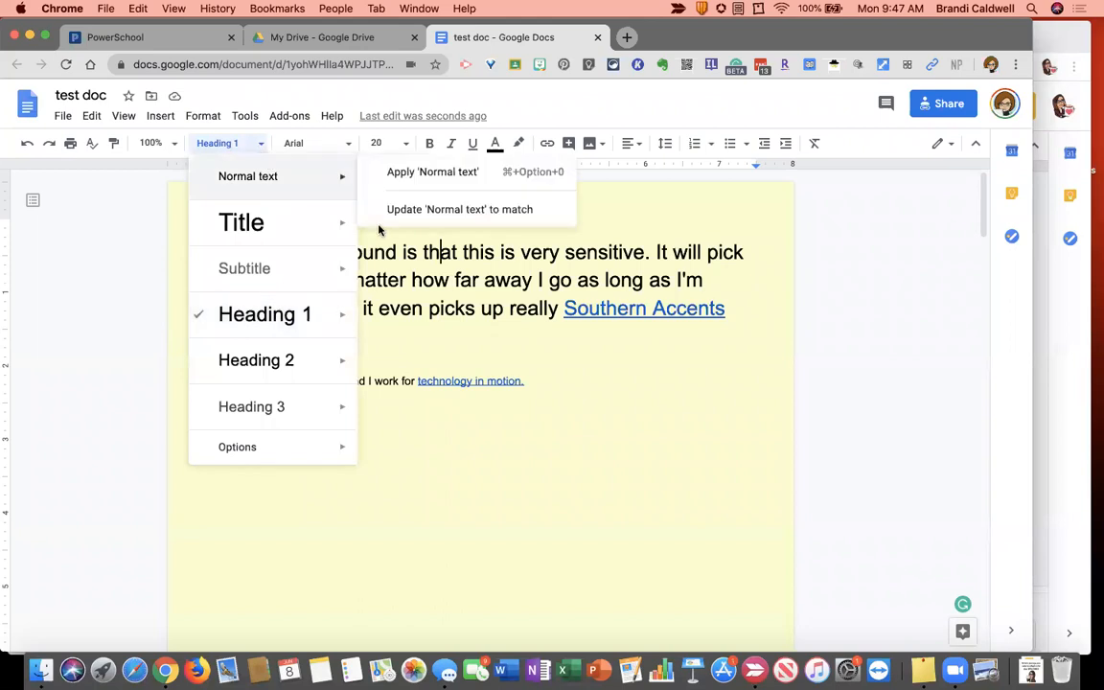
left_click(336, 251)
Select the first paragraph and add the Lobster and Pacifico fonts to the personal font list.
left_click_drag(205, 252, 302, 339)
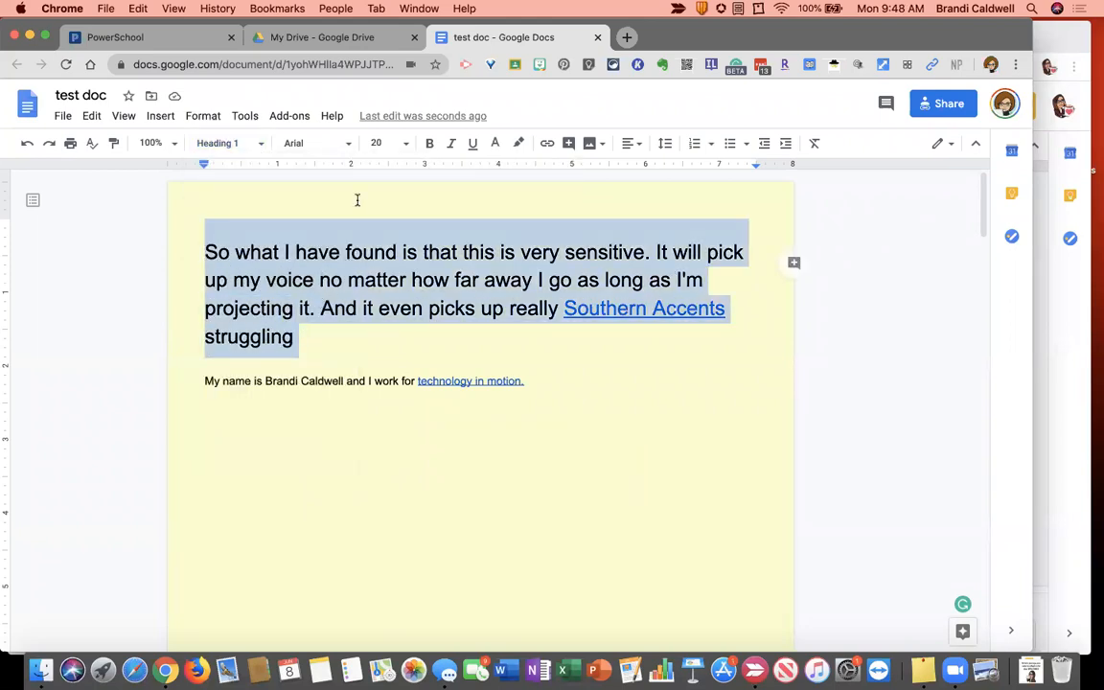
left_click(345, 146)
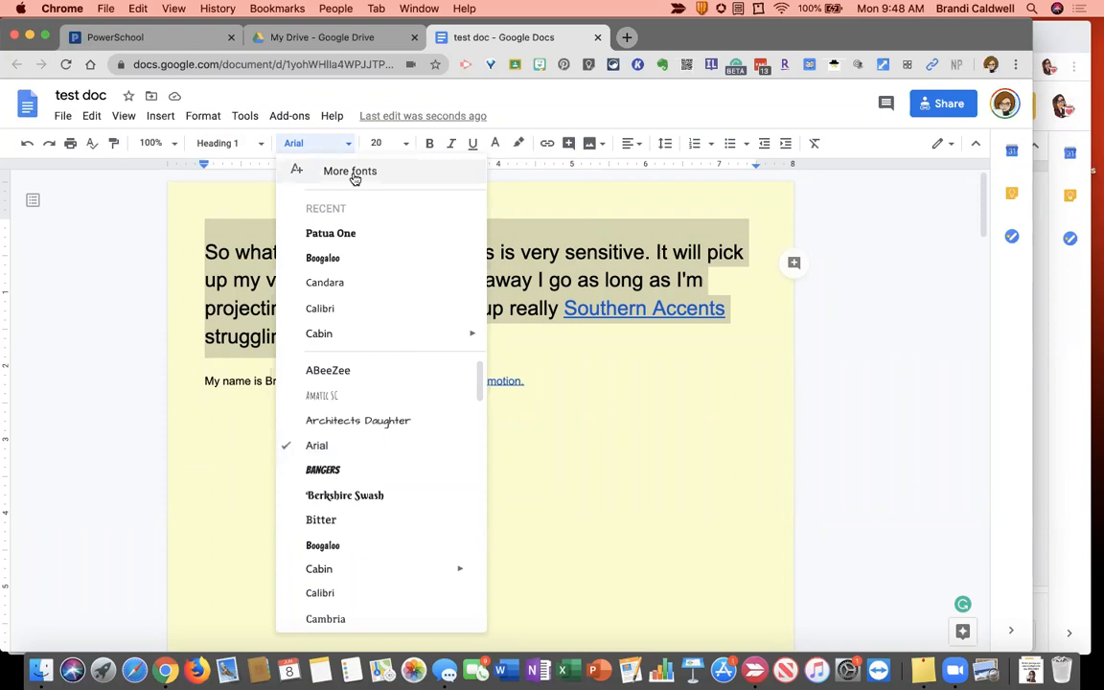
left_click(352, 174)
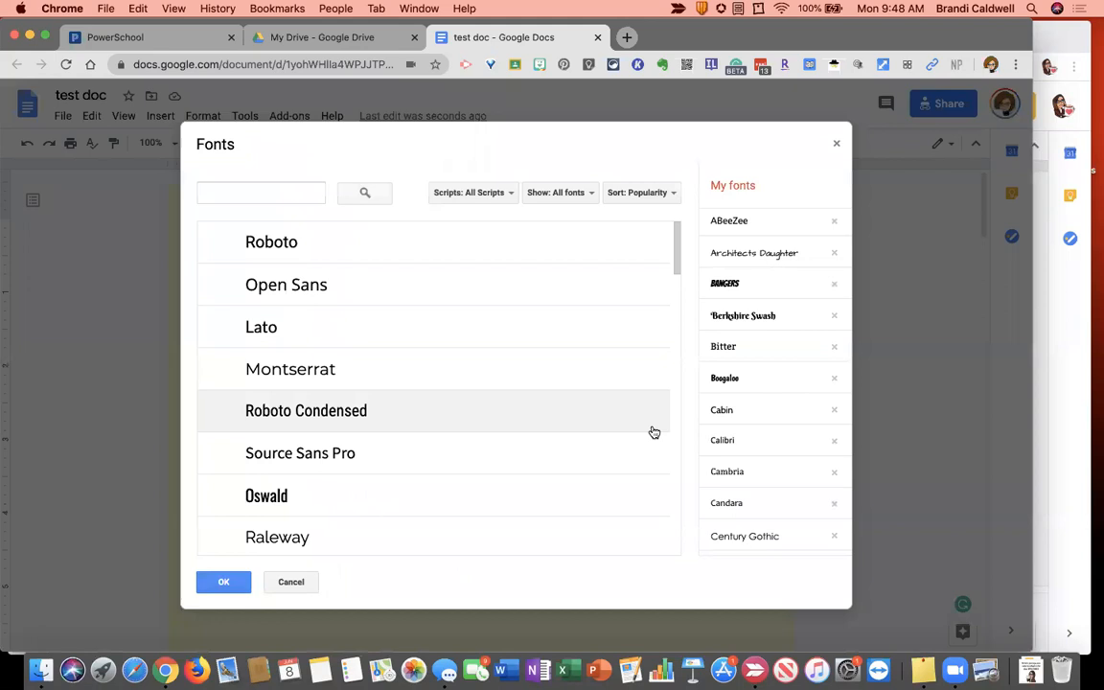
scroll(641, 399, "down", 10)
scroll(641, 399, "down", 15)
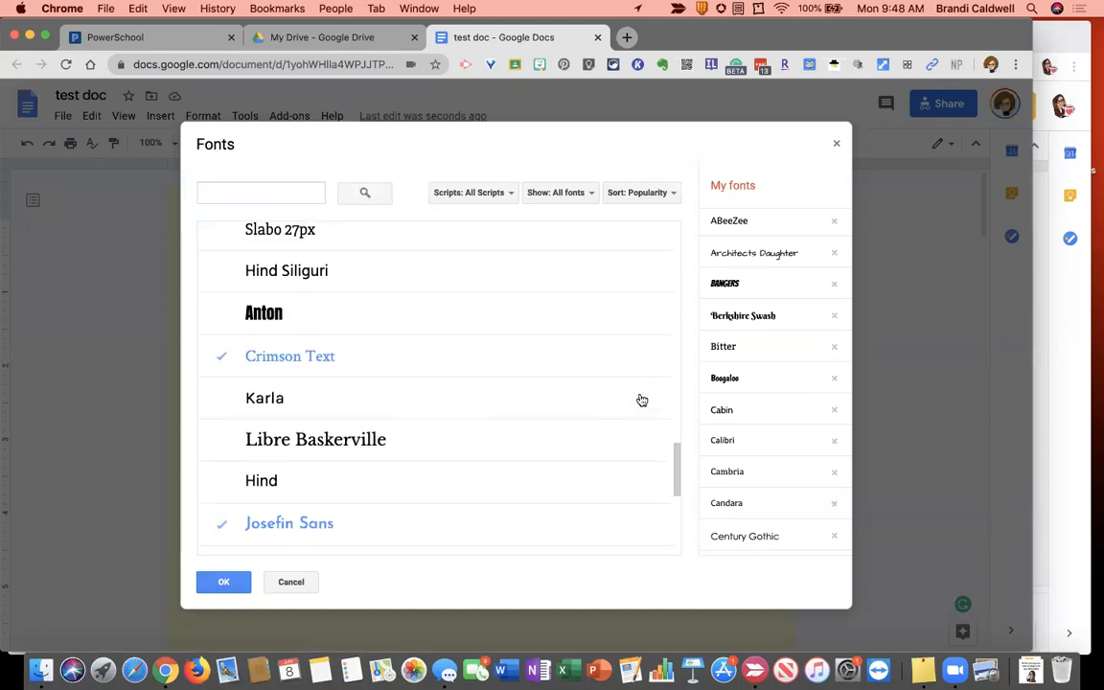
scroll(641, 399, "down", 15)
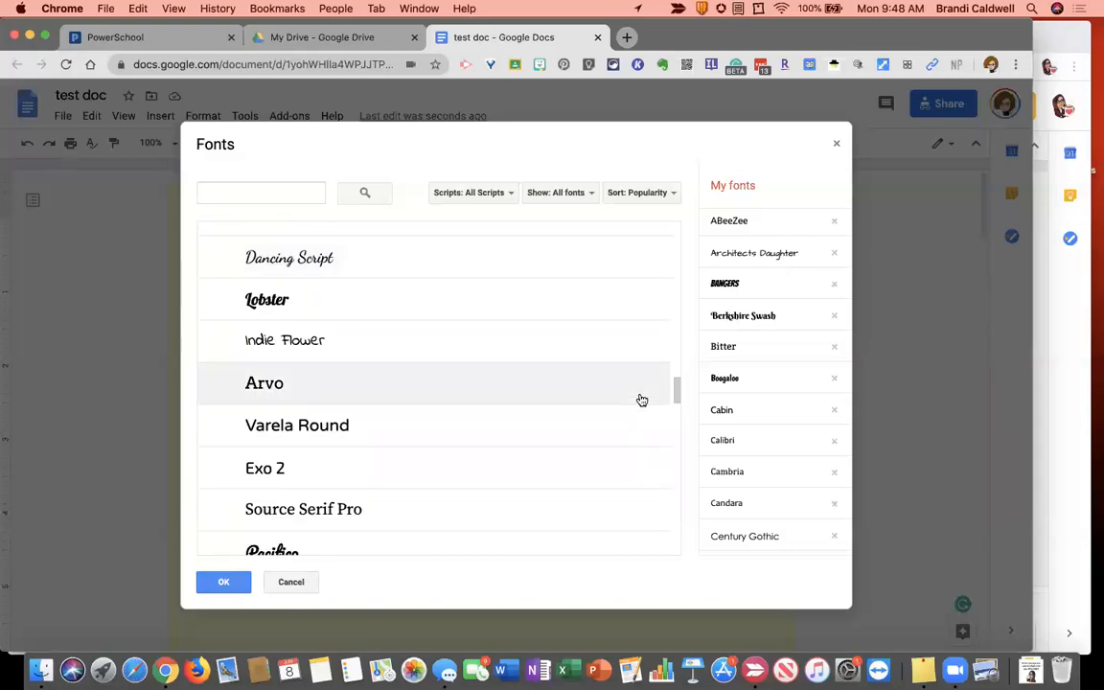
scroll(642, 399, "up", 3)
left_click(493, 429)
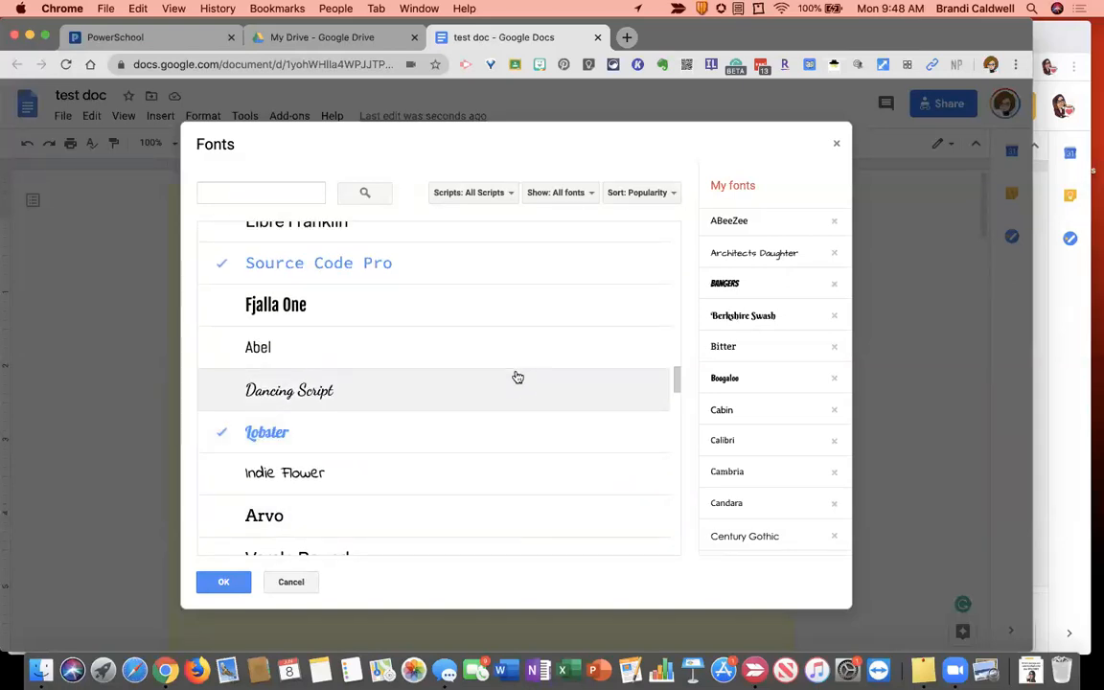
scroll(517, 378, "down", 5)
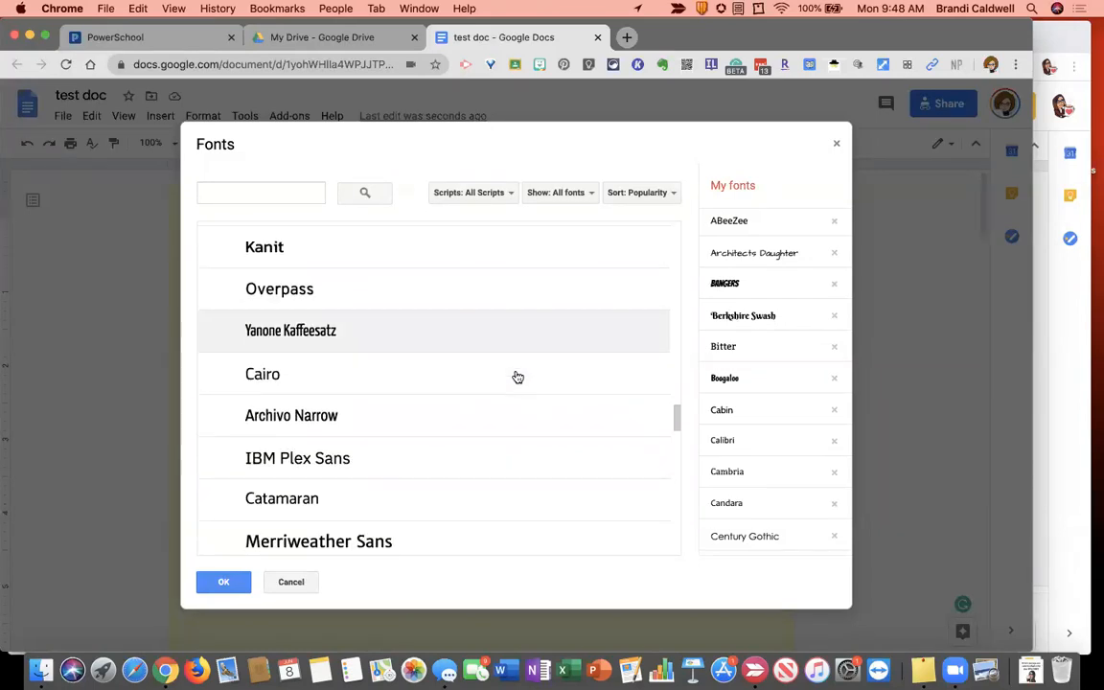
scroll(518, 378, "up", 2)
left_click(493, 288)
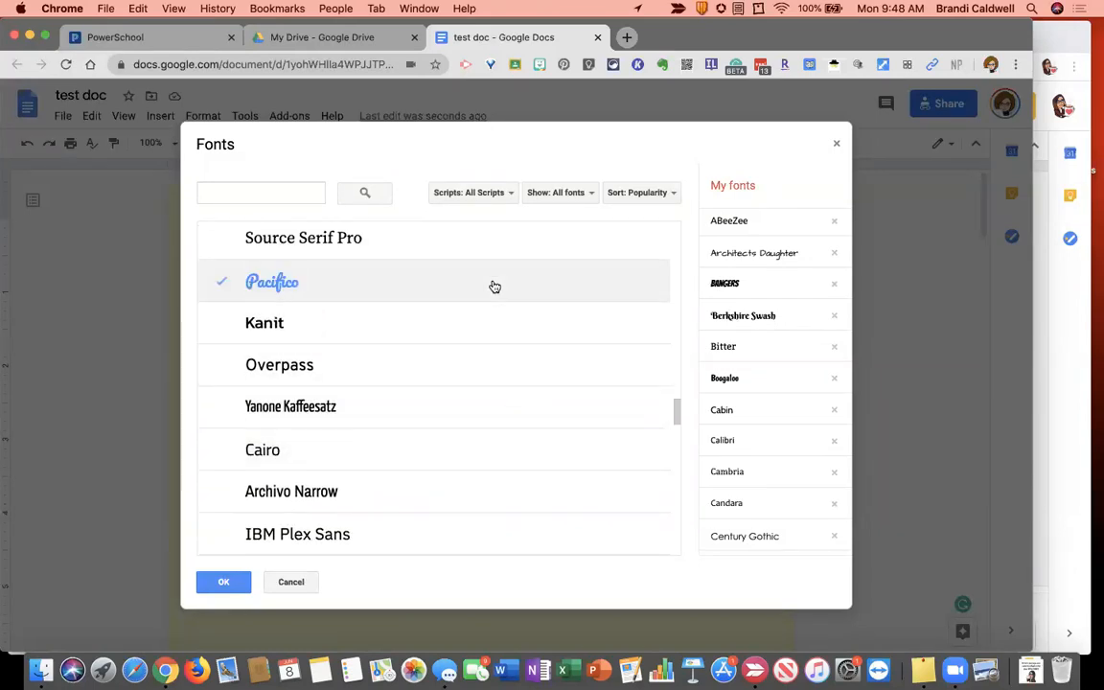
left_click(223, 582)
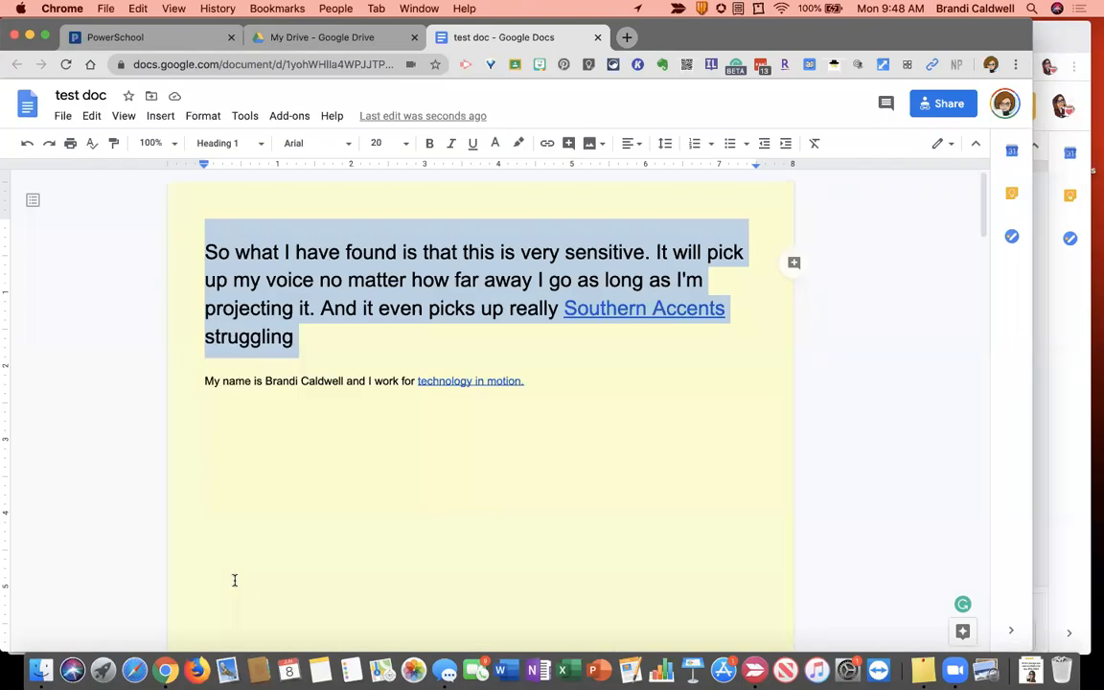
Change the first paragraph's font to Pacifico.
left_click(326, 142)
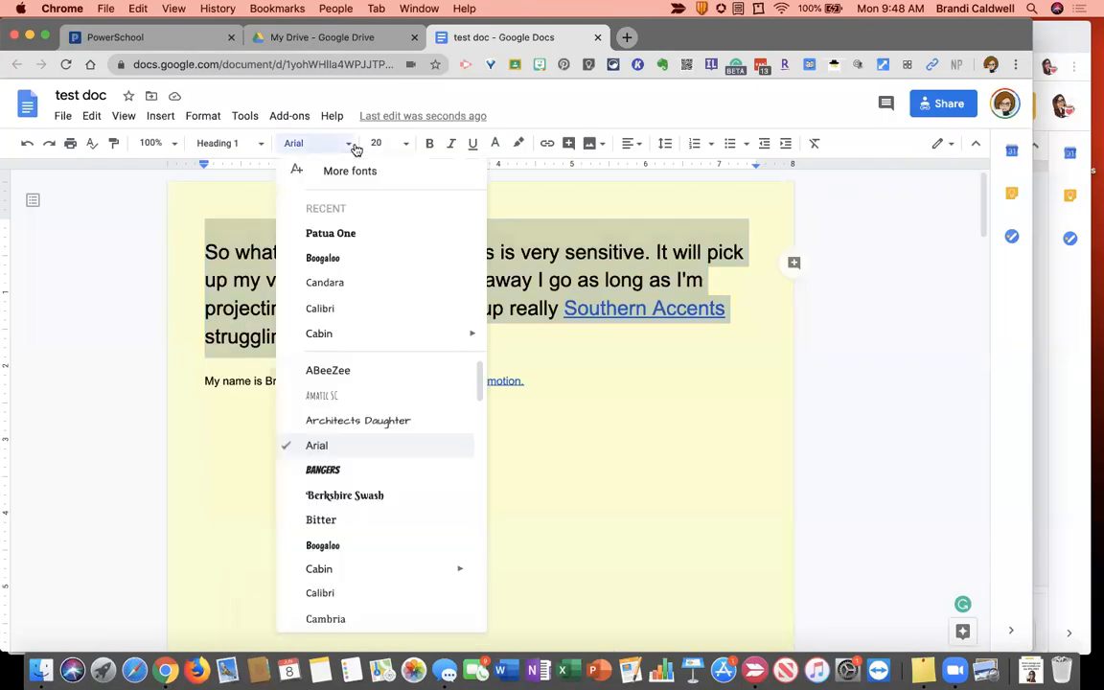
scroll(376, 527, "down", 10)
scroll(378, 530, "down", 1)
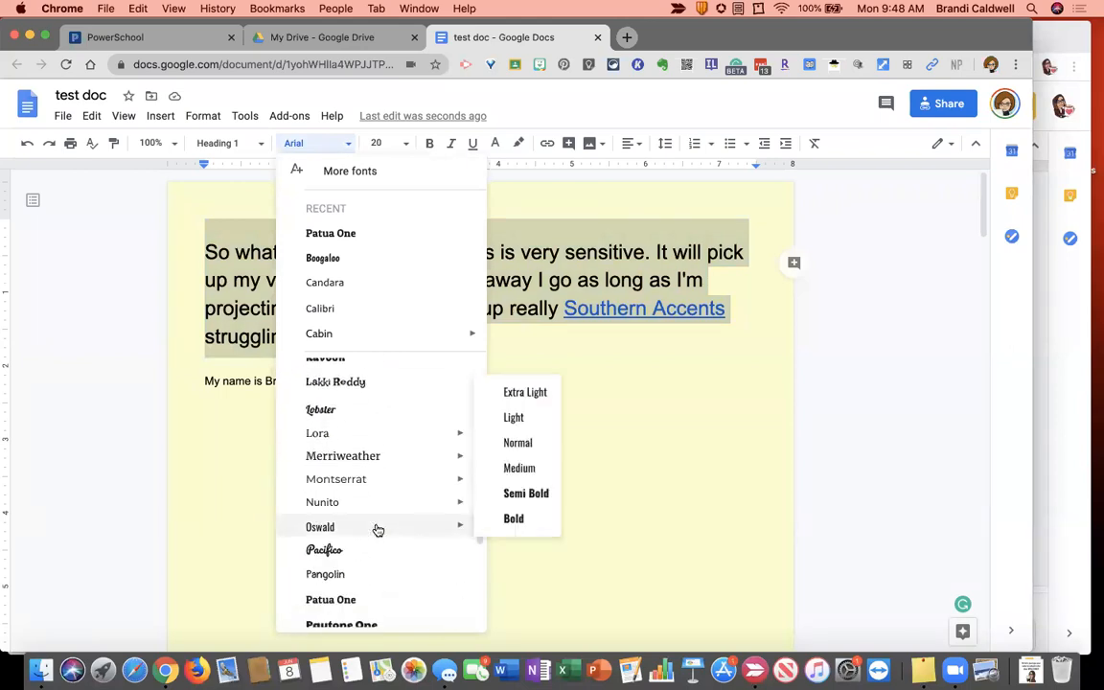
left_click(325, 550)
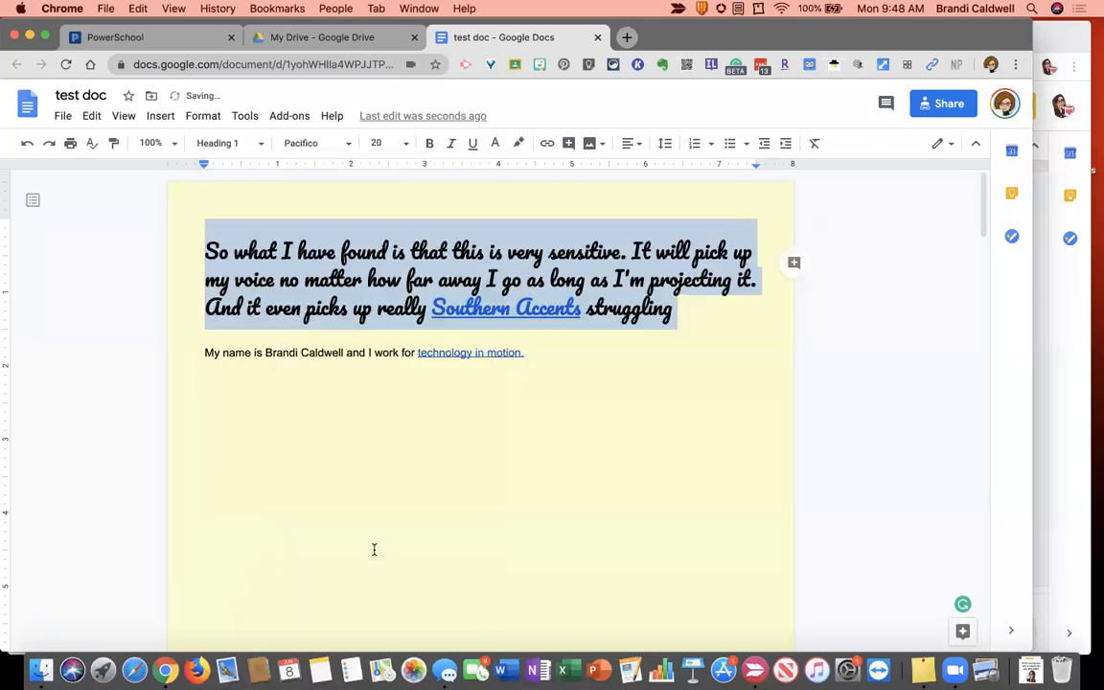
left_click(539, 369)
left_click(482, 252)
left_click(341, 146)
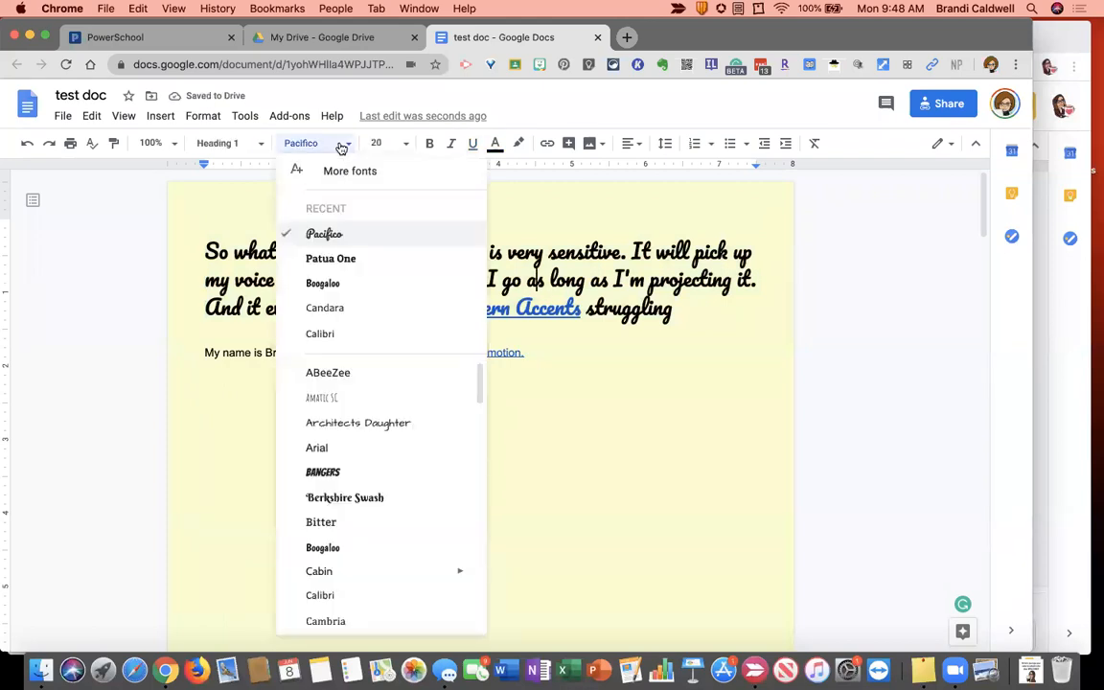
left_click(341, 145)
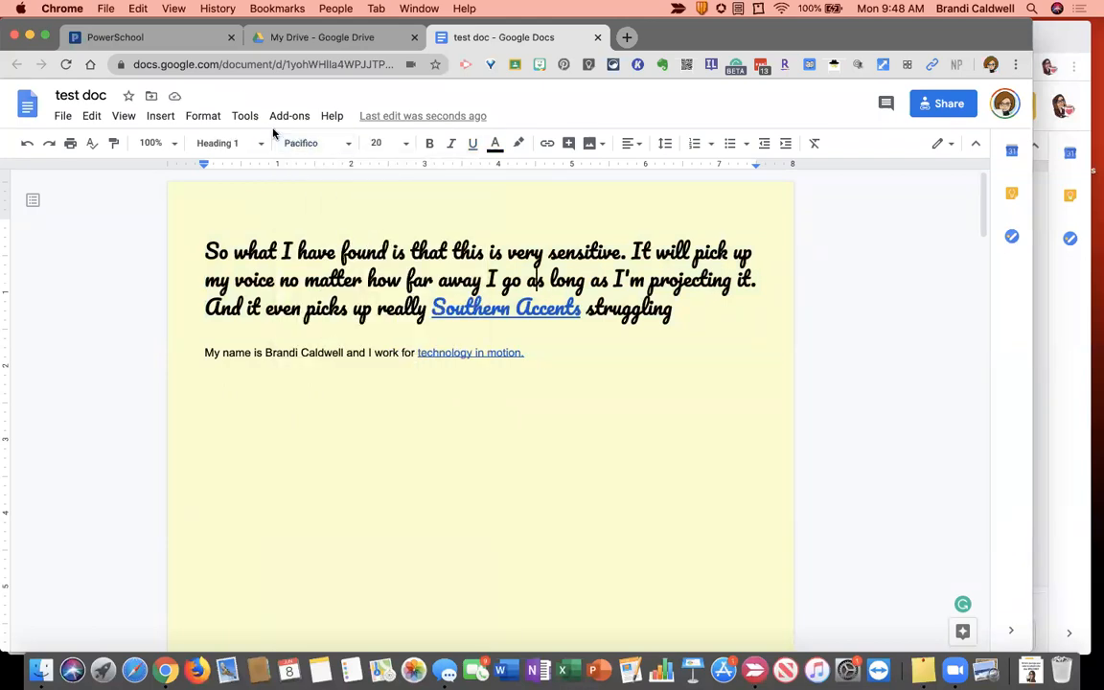
left_click(244, 117)
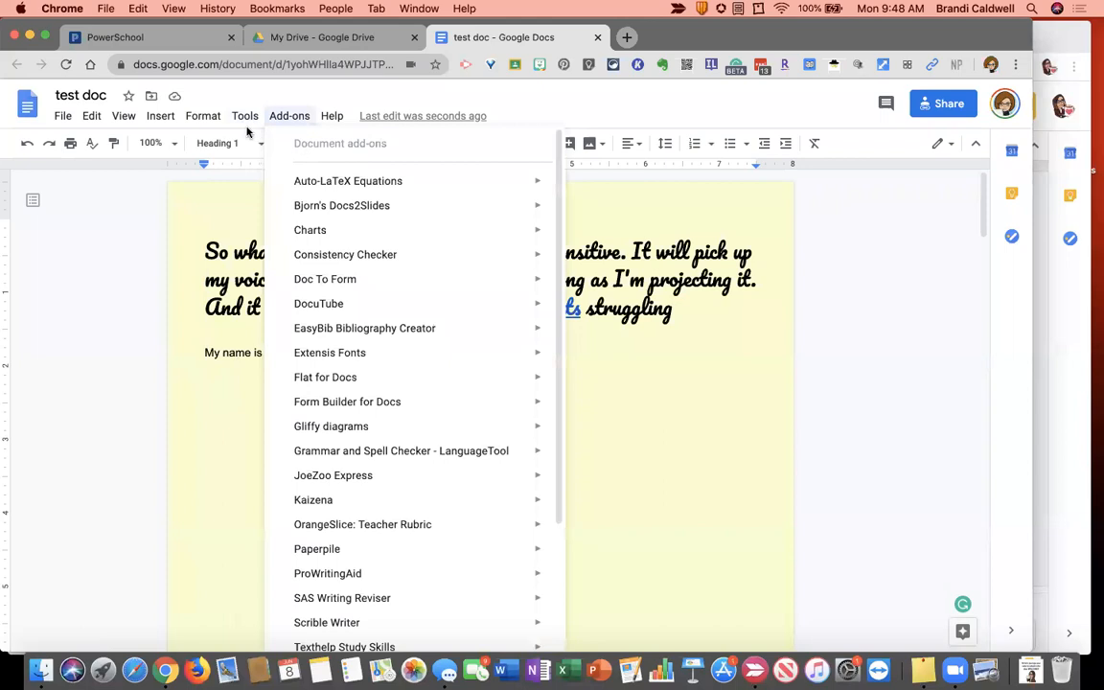
mouse_move(268, 146)
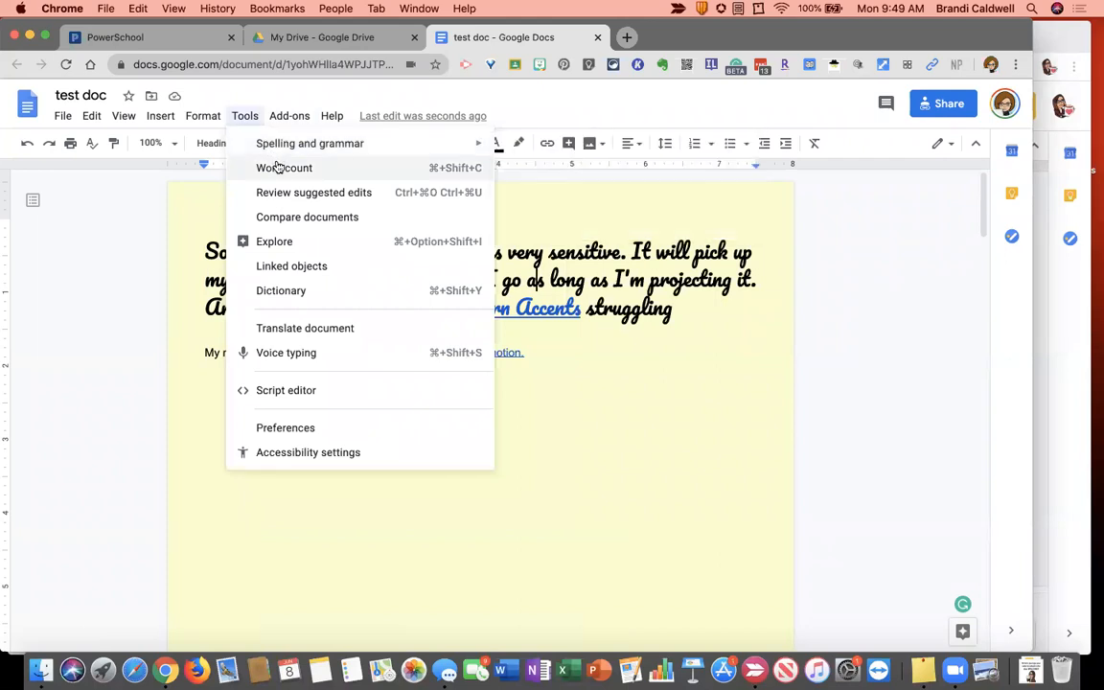
left_click(533, 438)
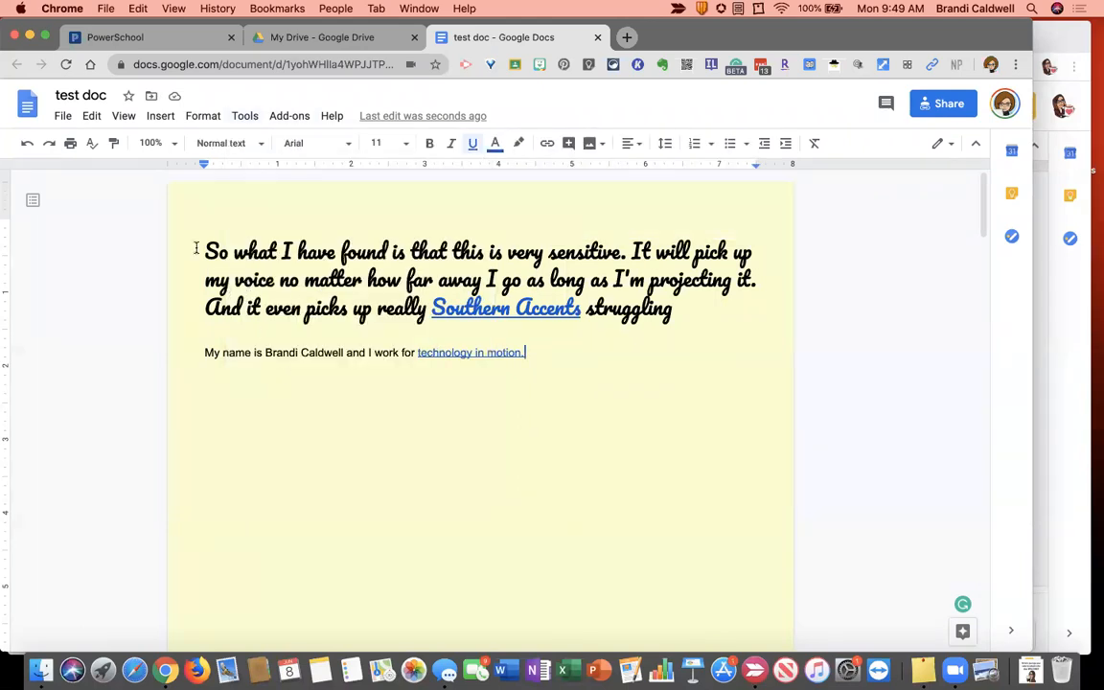
Check the first paragraph's word count, turn on its display while typing, and add "Hello" at the end of the second paragraph.
left_click_drag(199, 236, 677, 309)
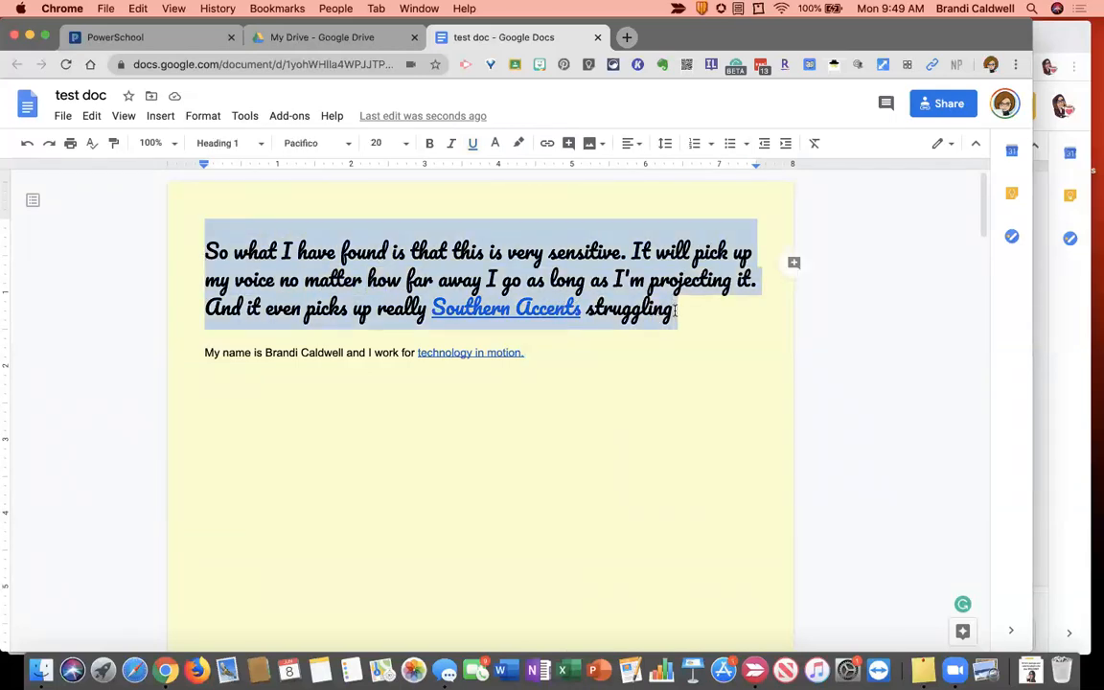
left_click(245, 116)
left_click(278, 167)
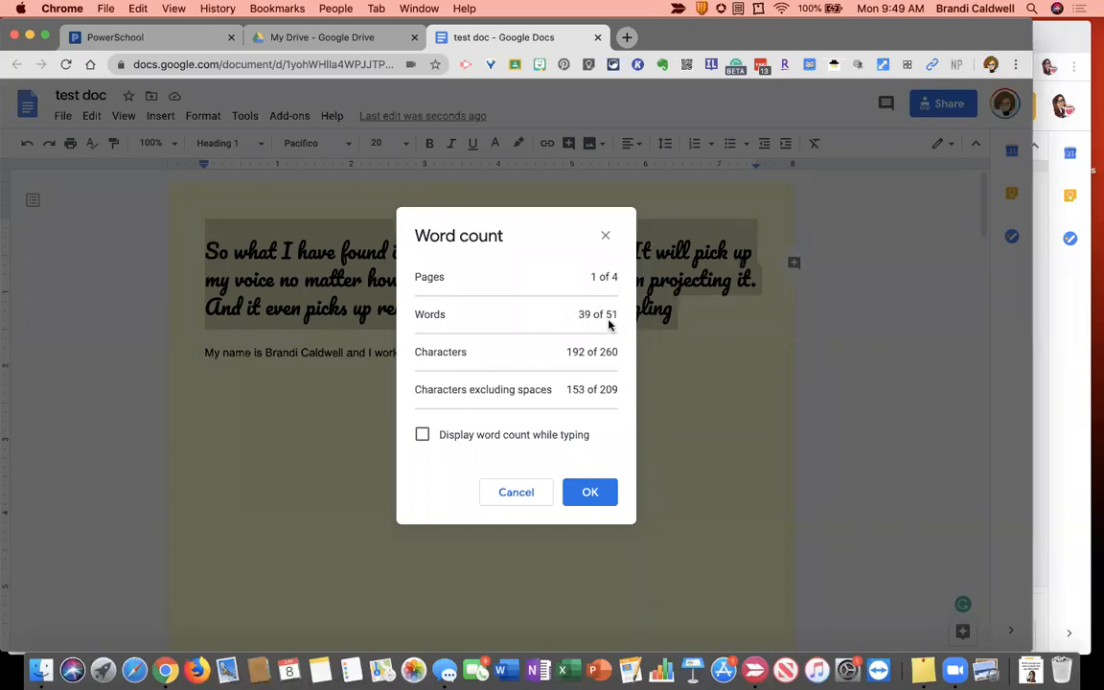
left_click(423, 437)
left_click(589, 494)
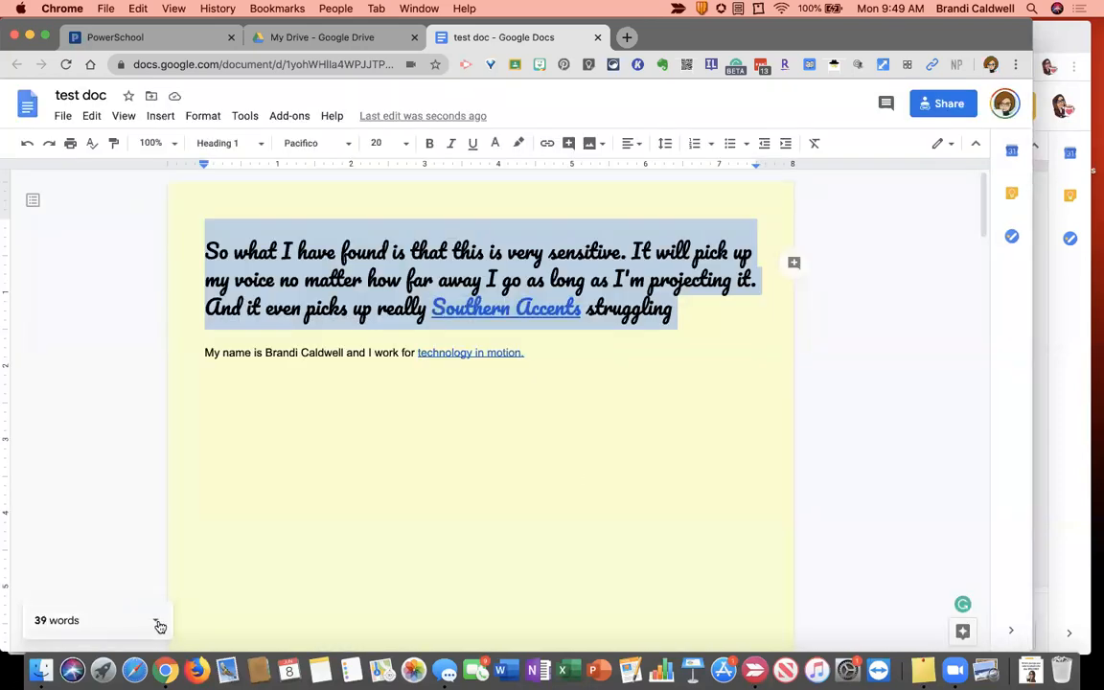
left_click(527, 353)
type("Hello")
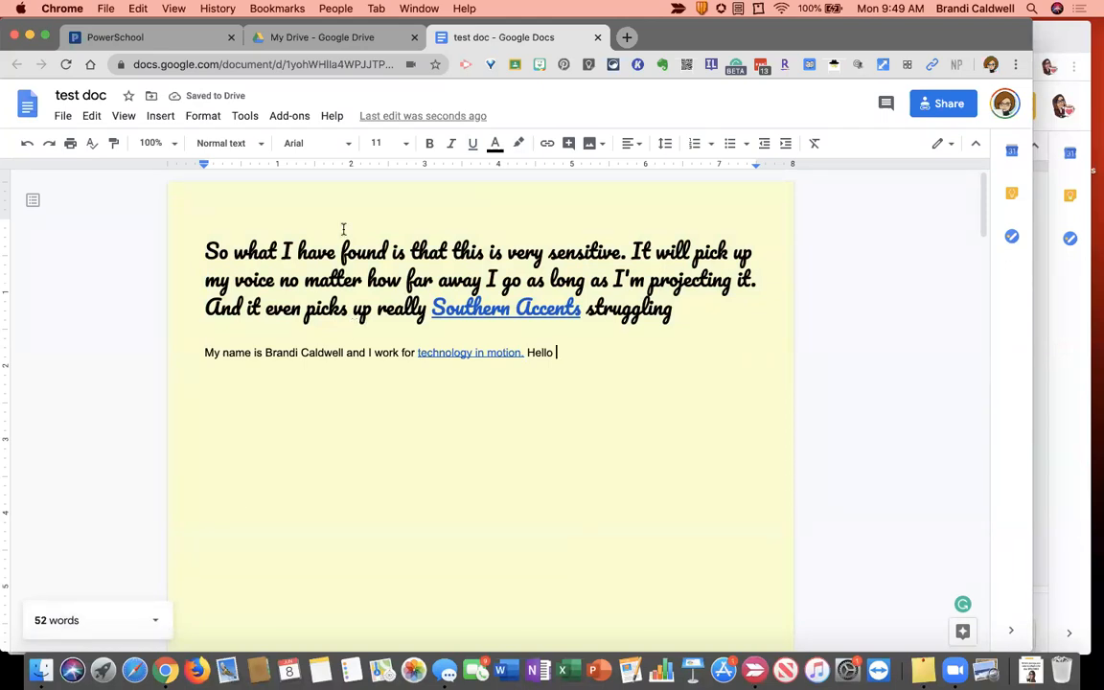
Open Explore and search the documents and the web for "tiger".
left_click(251, 116)
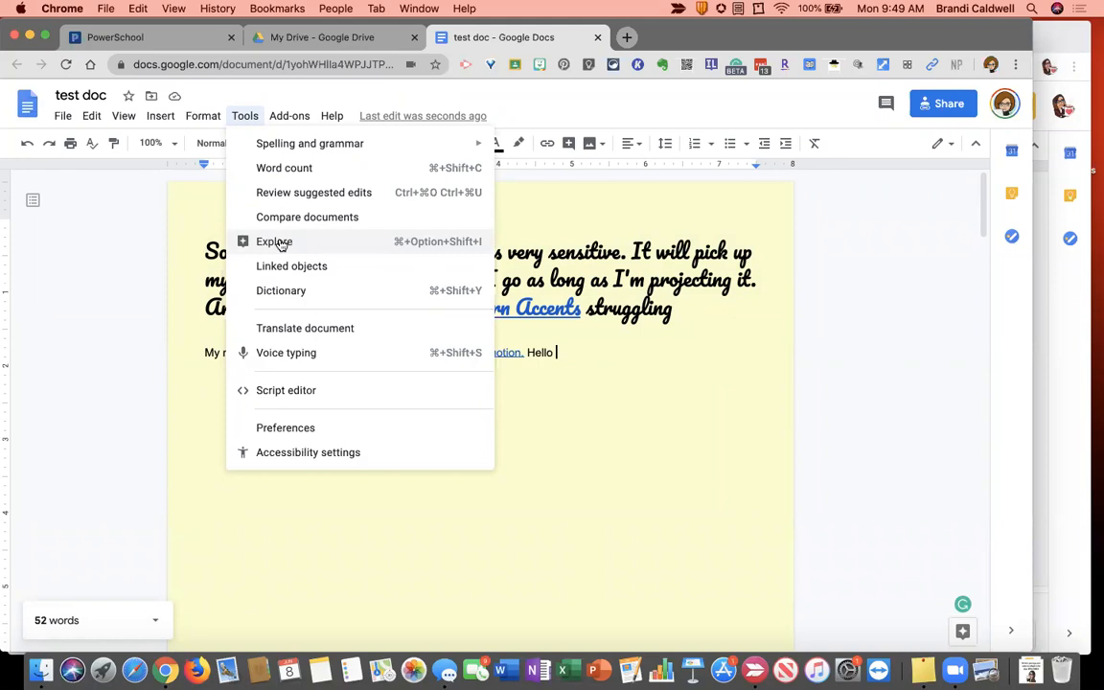
left_click(278, 243)
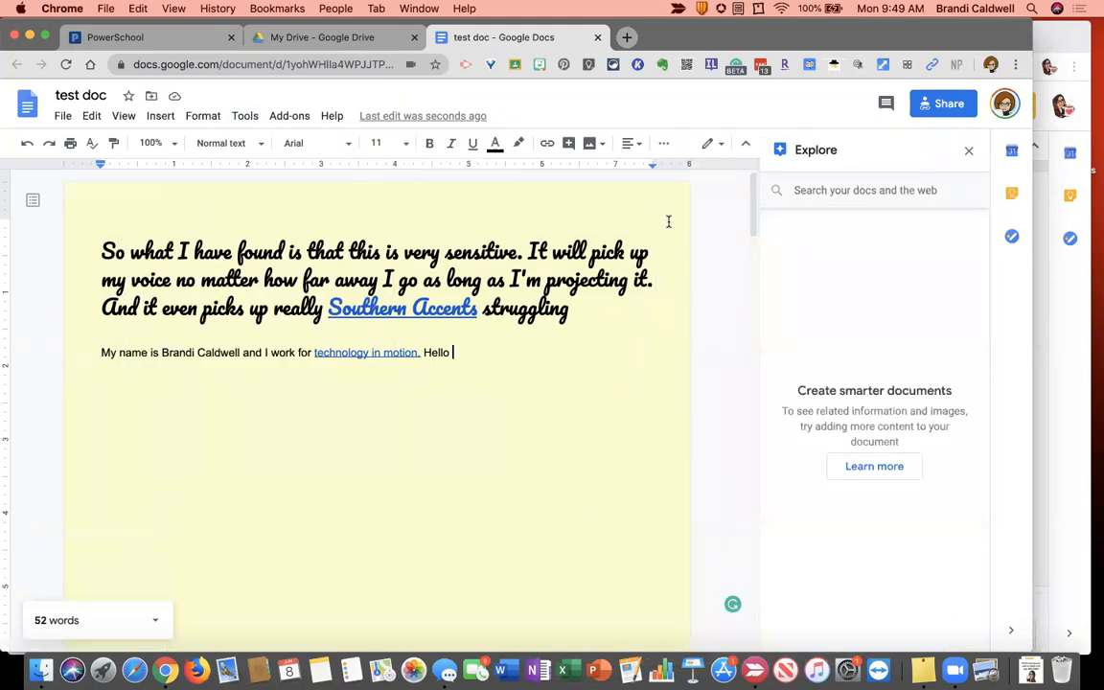
left_click(865, 198)
type("tiger")
key("Return")
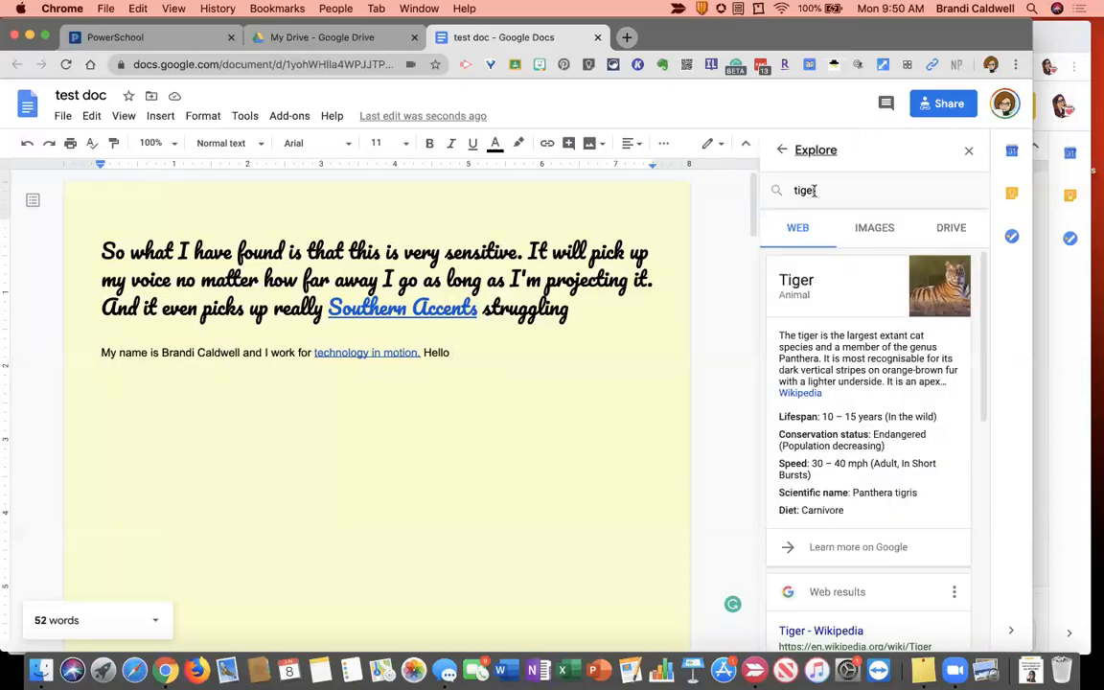
Browse the tiger web results and read through the WWF tiger species page.
scroll(833, 382, "down", 5)
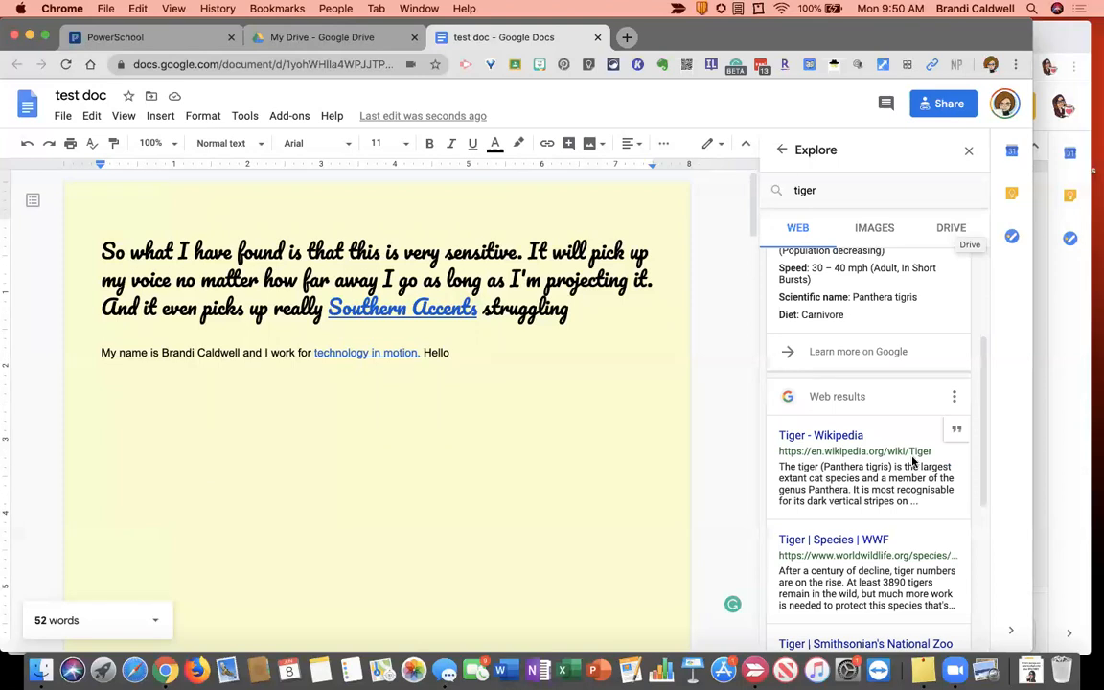
scroll(916, 457, "down", 5)
scroll(912, 457, "down", 2)
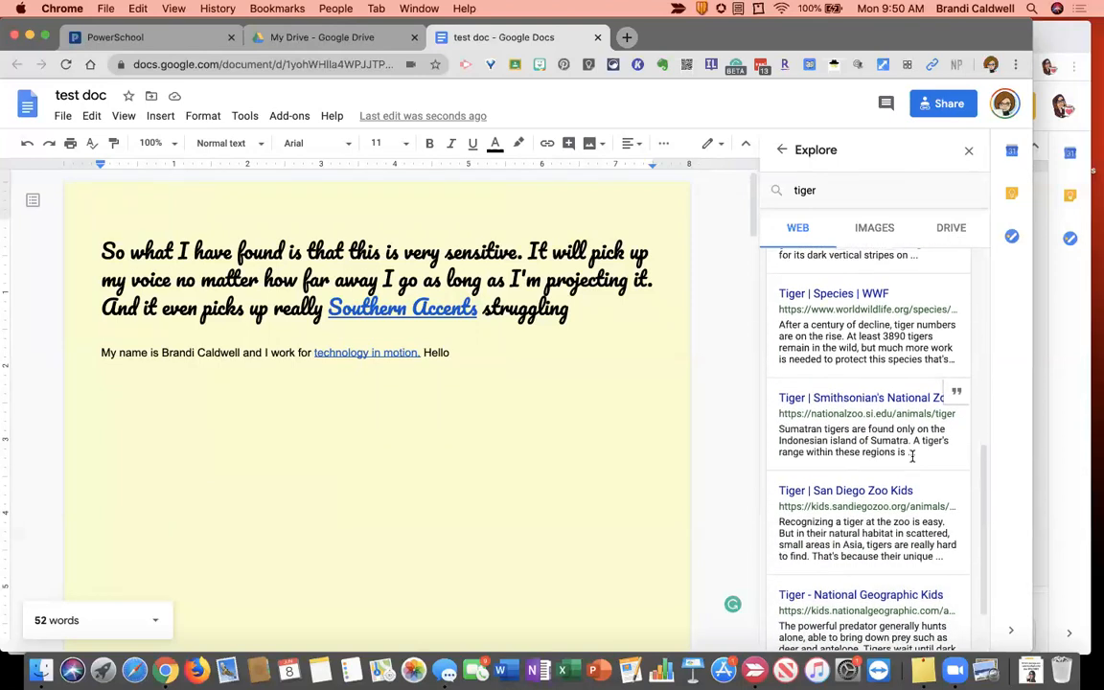
left_click(833, 301)
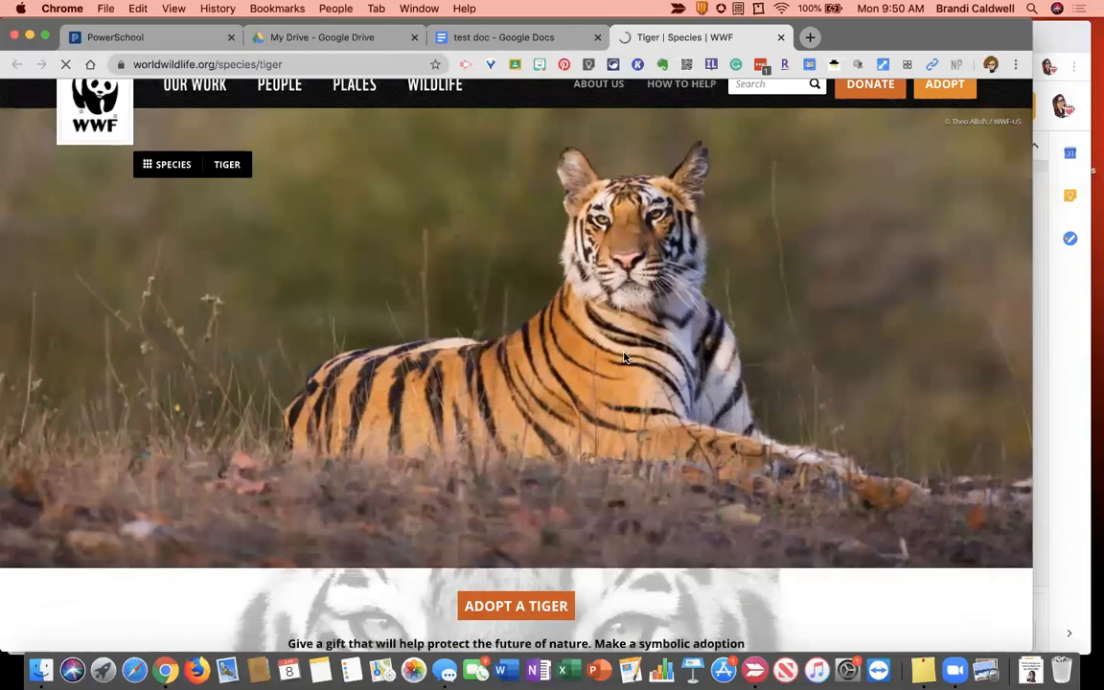
scroll(623, 357, "down", 5)
scroll(624, 357, "down", 3)
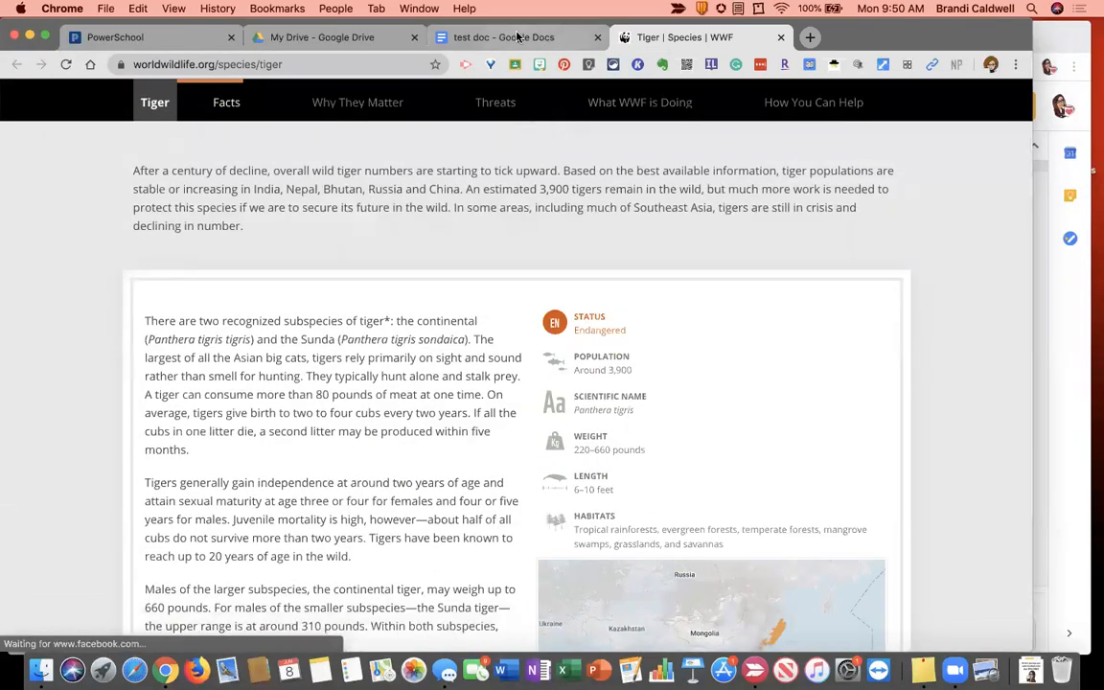
Return to the test doc, cite the WWF tiger page as a footnote after "Hello", and check the footnote.
left_click(517, 37)
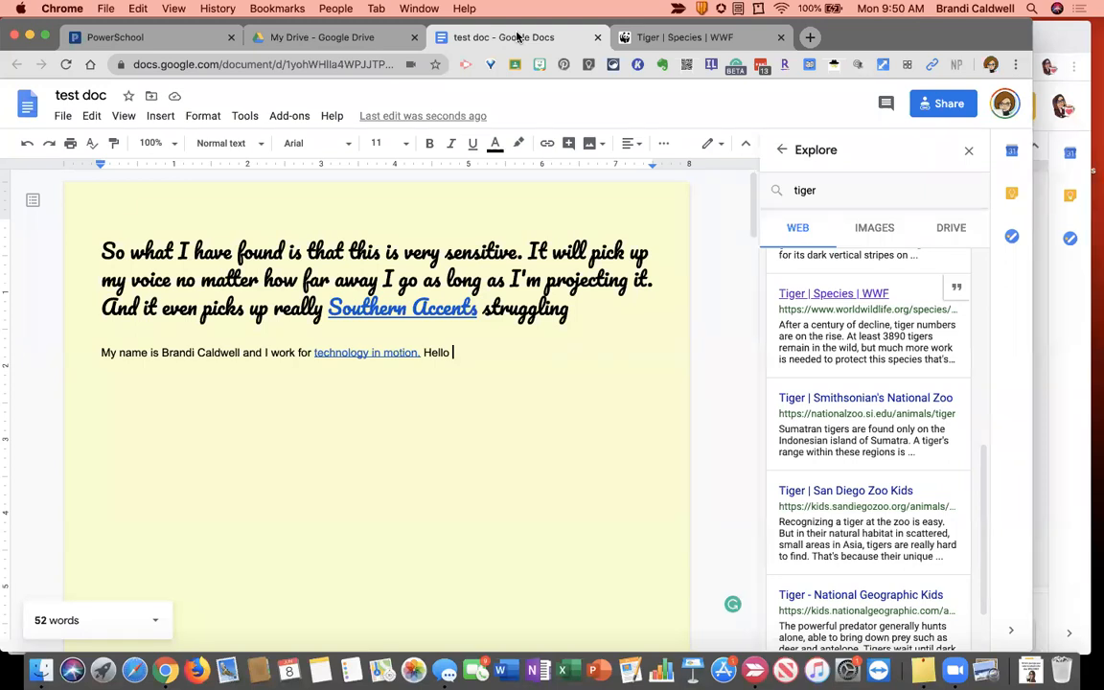
left_click(956, 289)
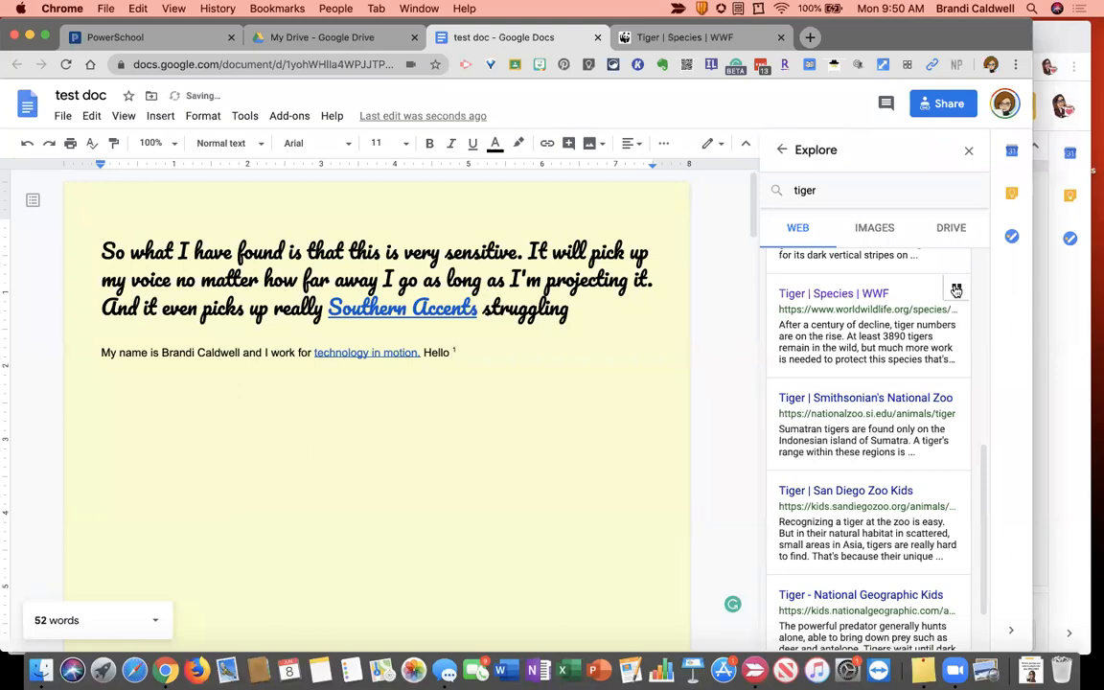
scroll(624, 419, "down", 10)
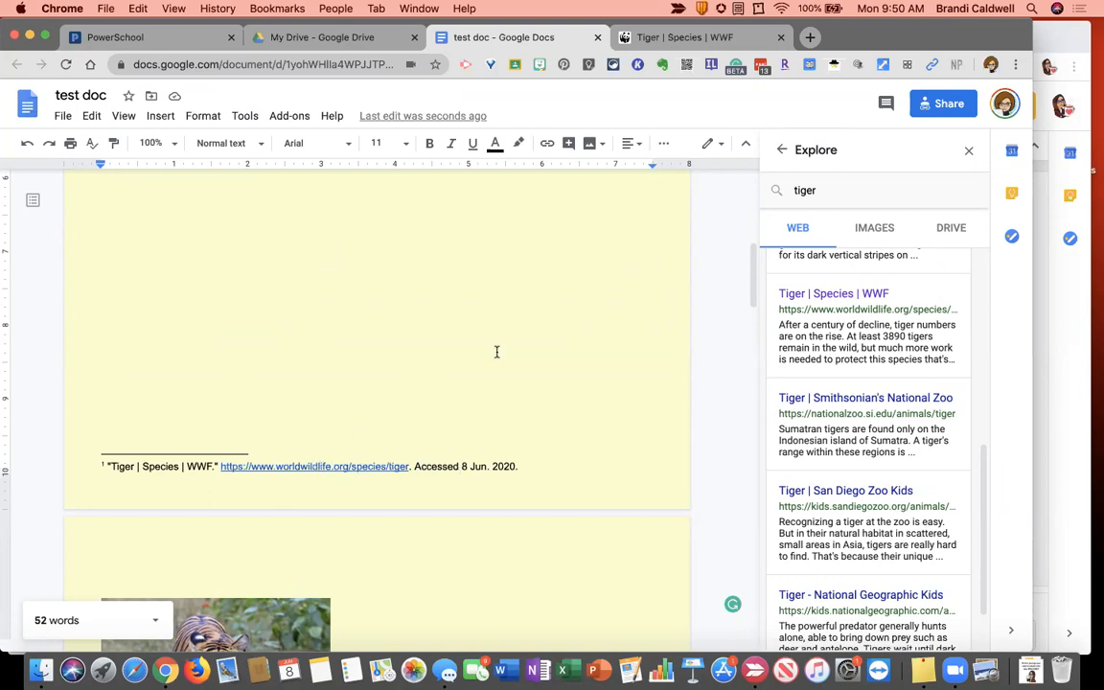
scroll(497, 352, "up", 10)
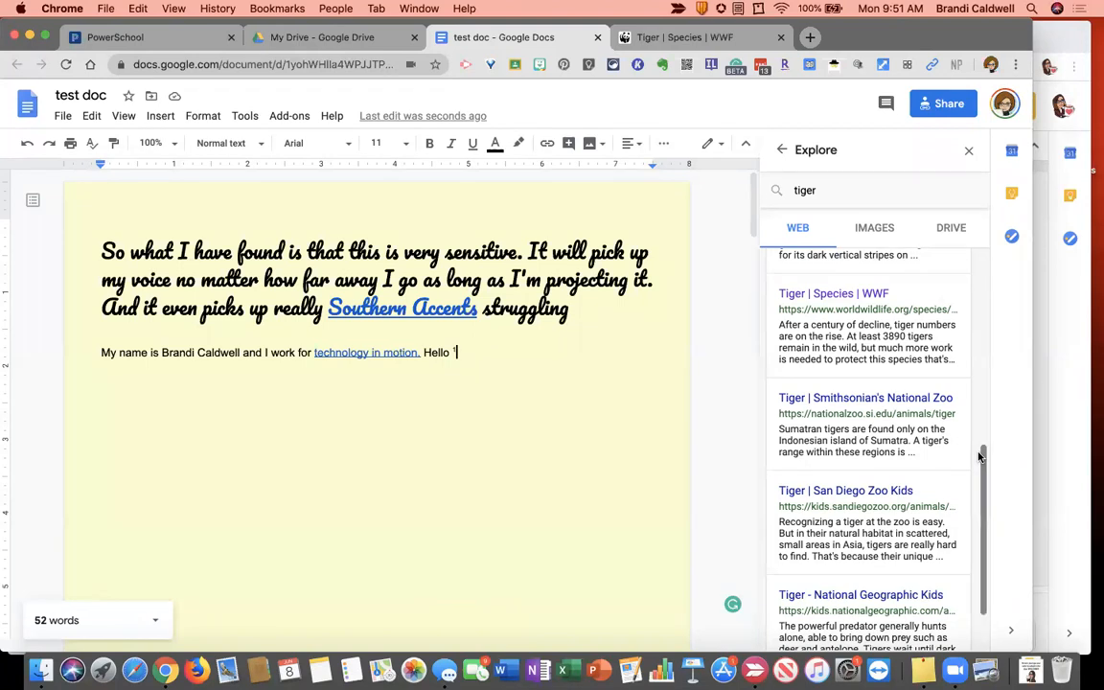
Close Explore and dictate by voice typing: "This really picks up your speech. You can speak your grammar if you want to!".
left_click(968, 156)
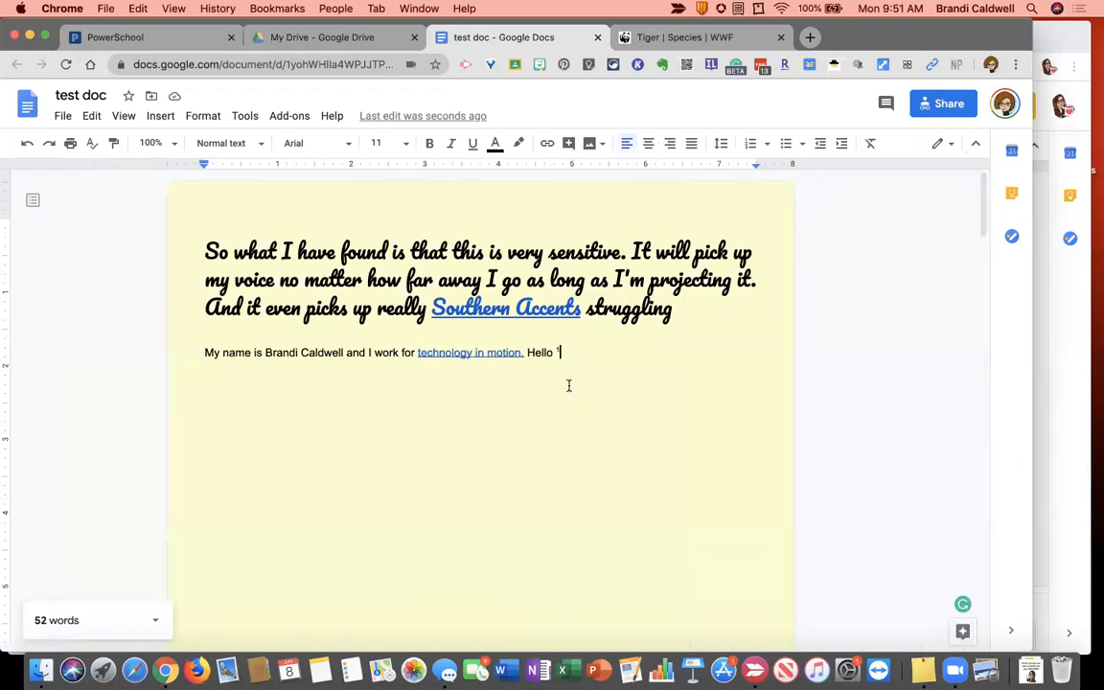
left_click(247, 116)
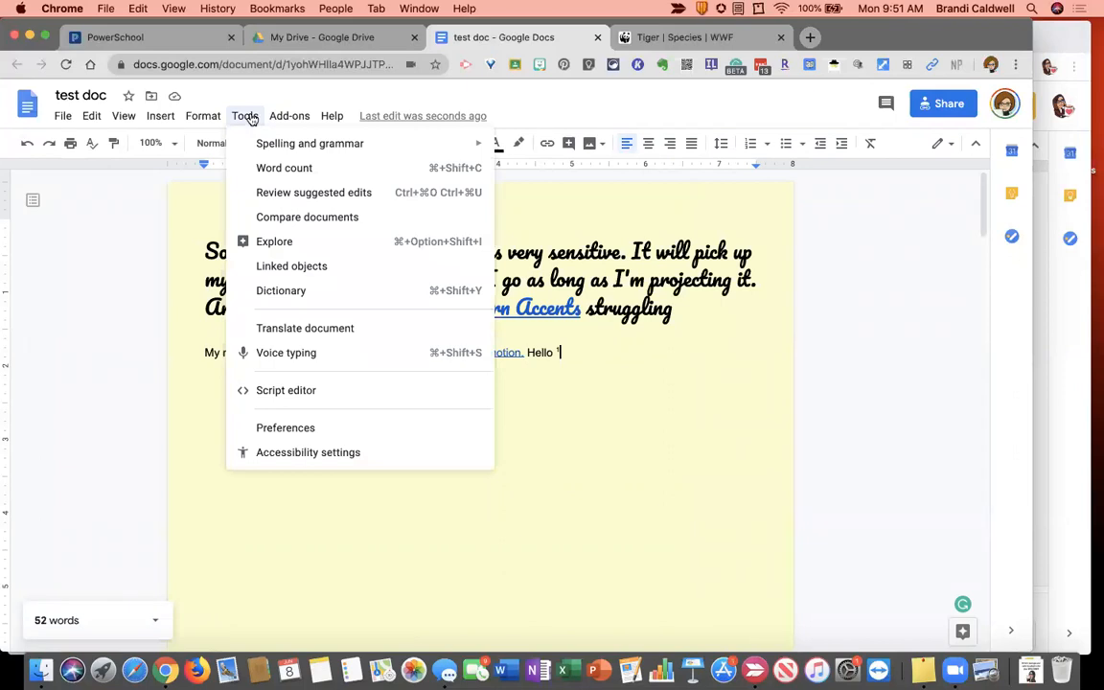
mouse_move(255, 143)
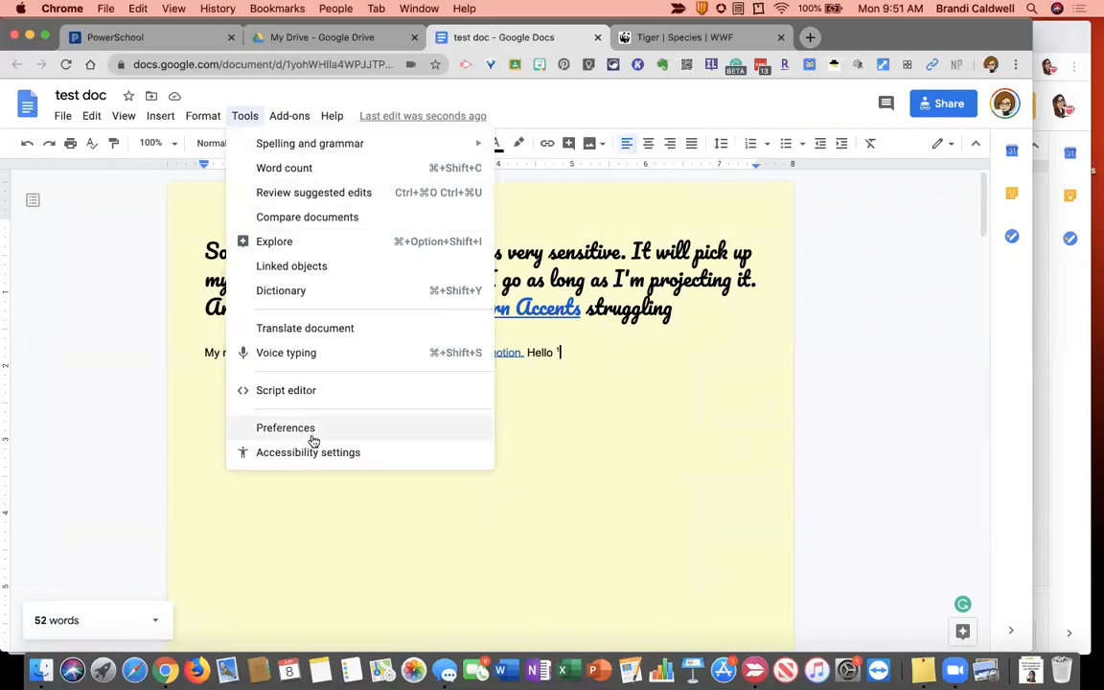
left_click(285, 353)
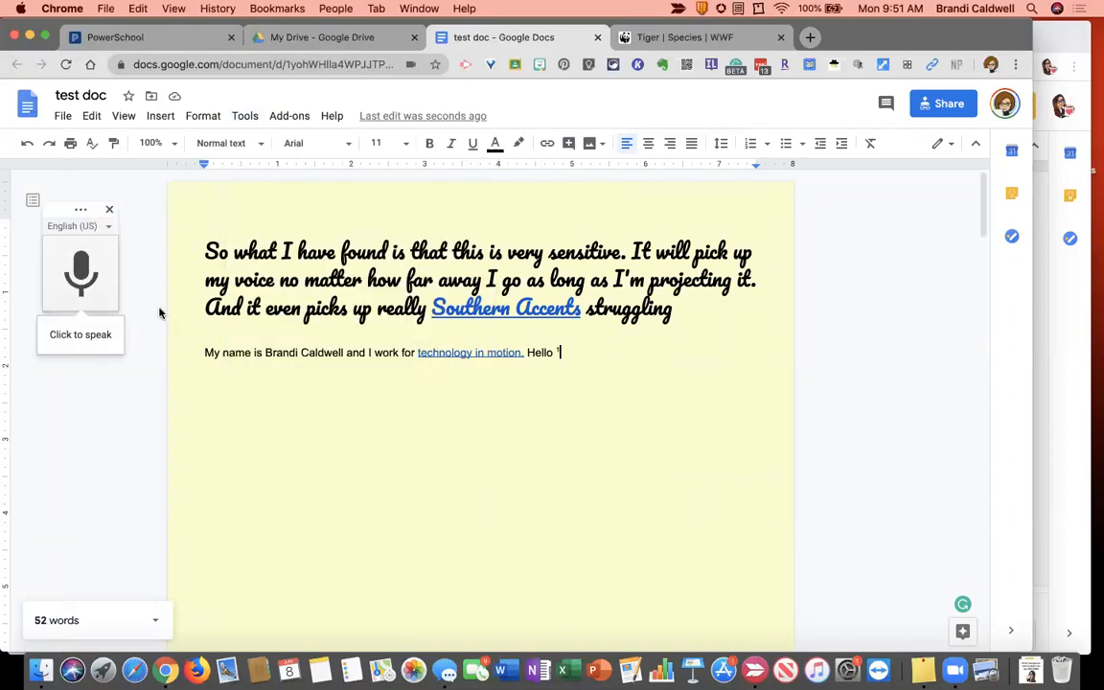
left_click(82, 271)
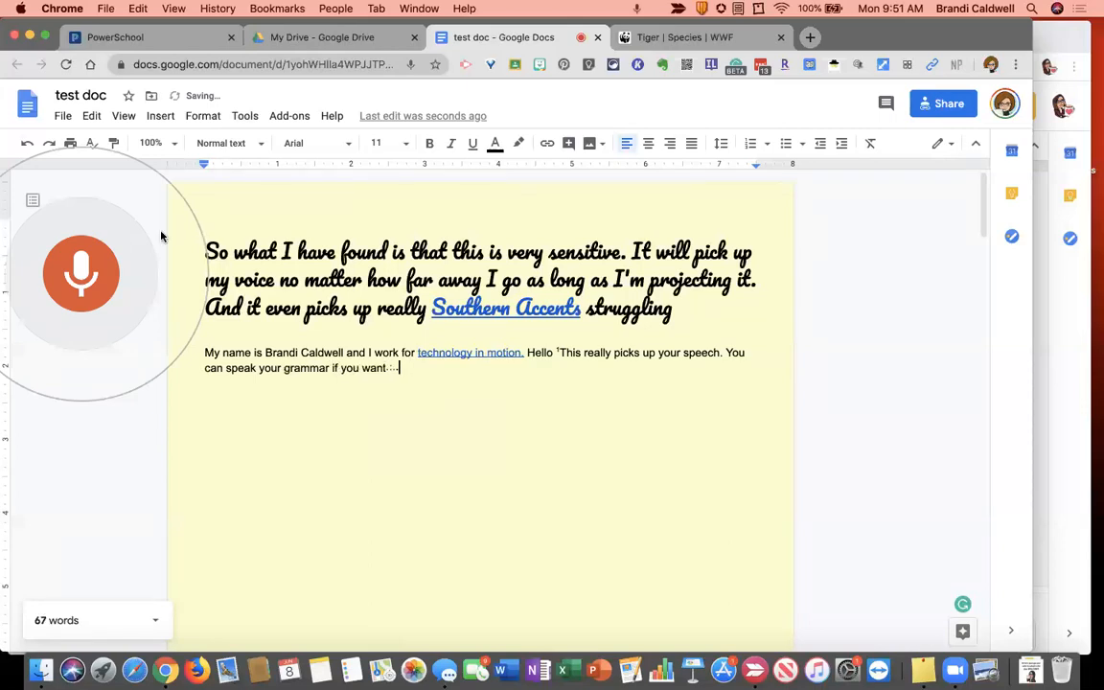
left_click(95, 266)
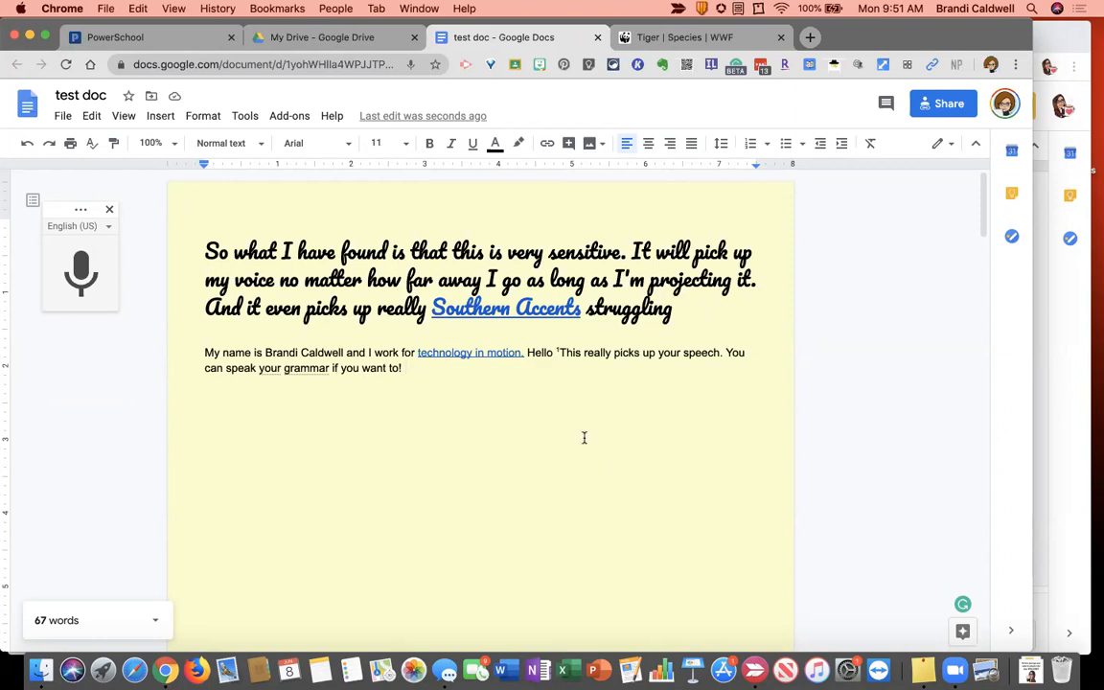
Move the dictated text after the footnote mark into its own paragraph, separated by a blank line without stray characters.
left_click(559, 352)
key("Return")
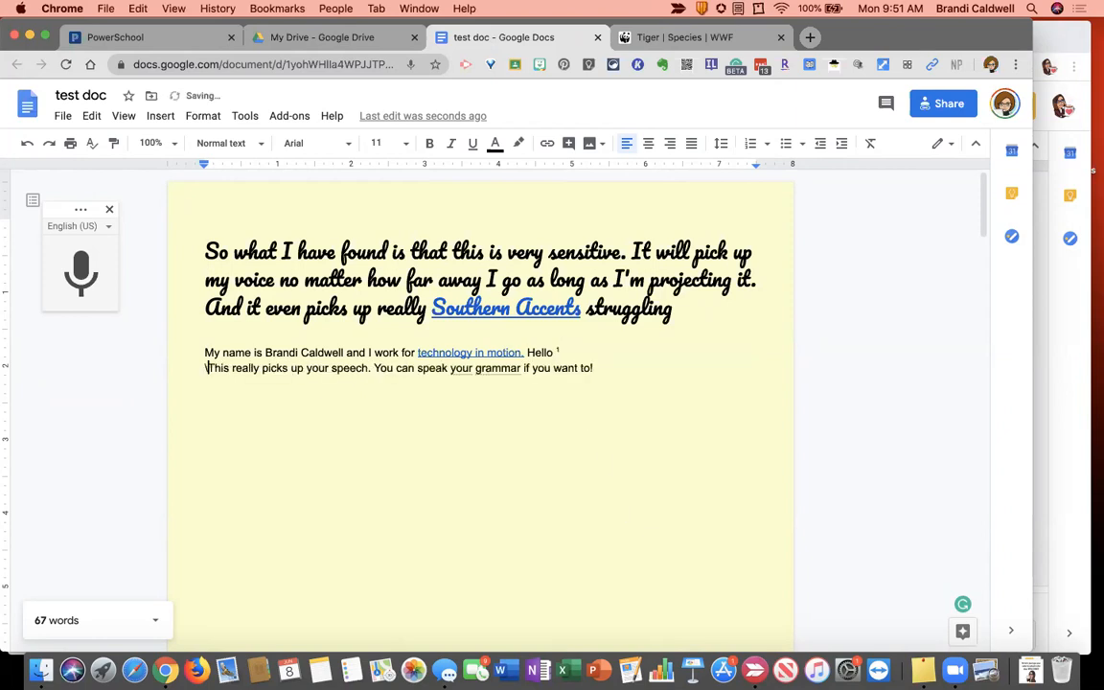
type("\\")
key("Return")
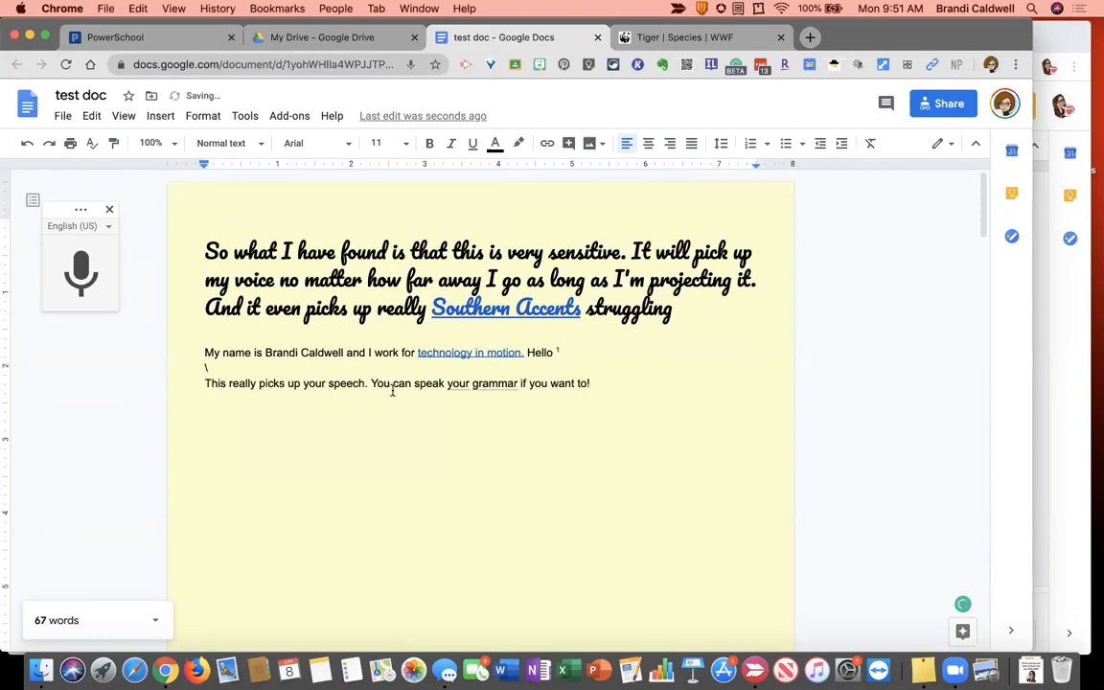
left_click(244, 368)
key("BackSpace")
left_click(250, 413)
left_click(602, 383)
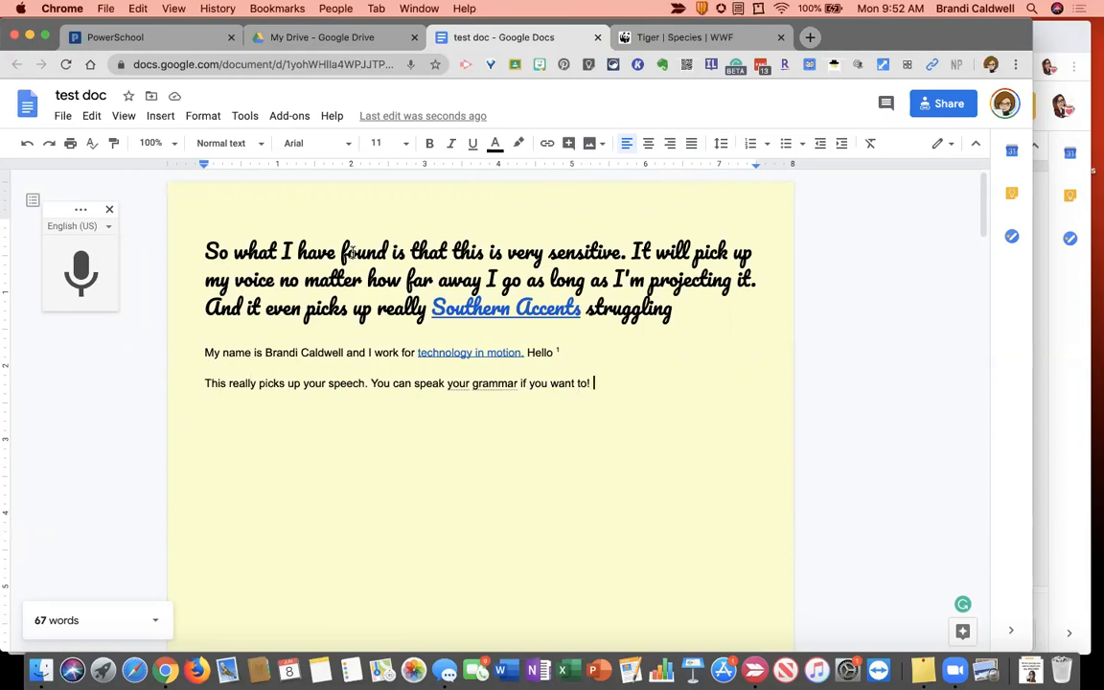
Look through the list of add-ons installed for the document, from Auto-LaTeX Equations to WriQ.
left_click(236, 116)
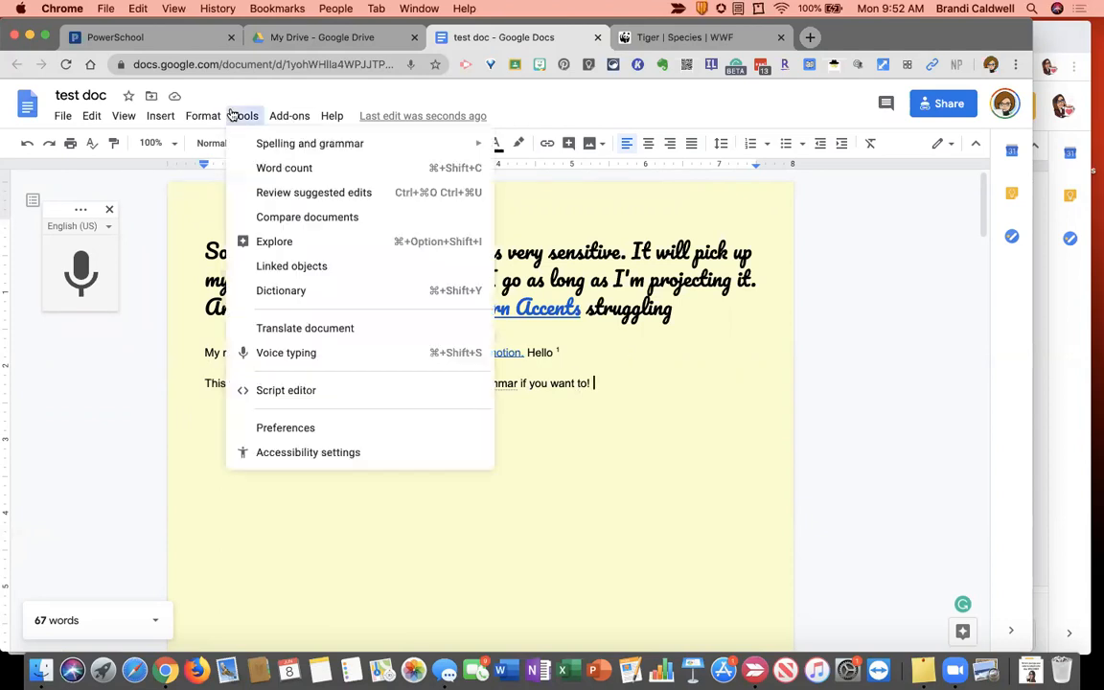
left_click(293, 117)
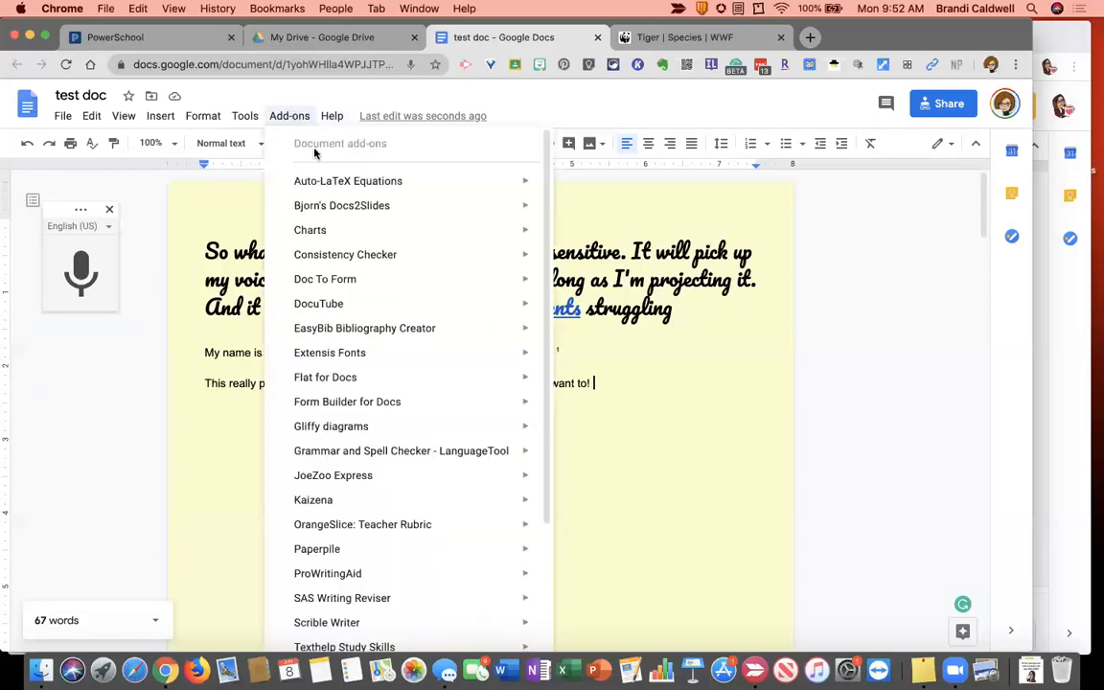
mouse_move(322, 255)
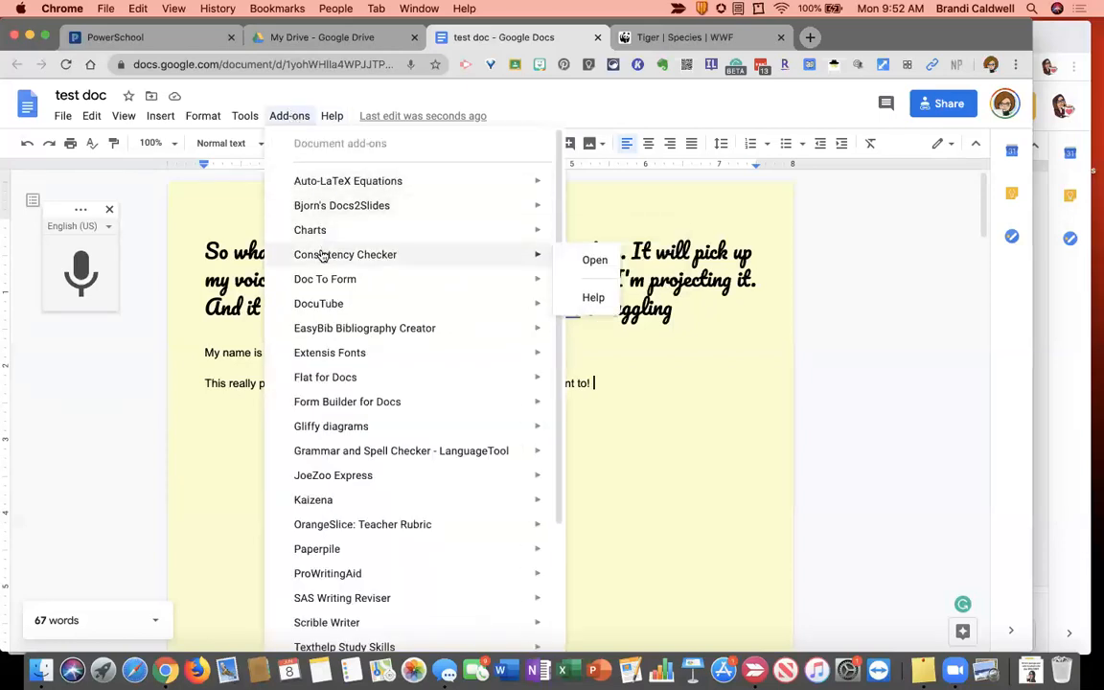
mouse_move(323, 285)
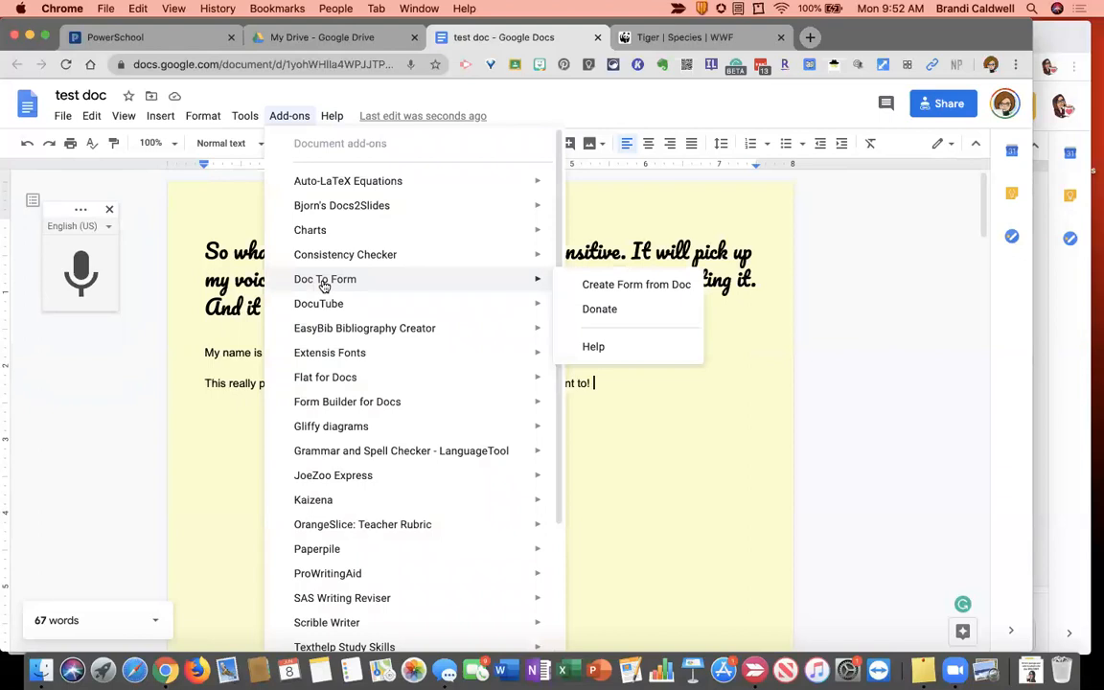
mouse_move(327, 402)
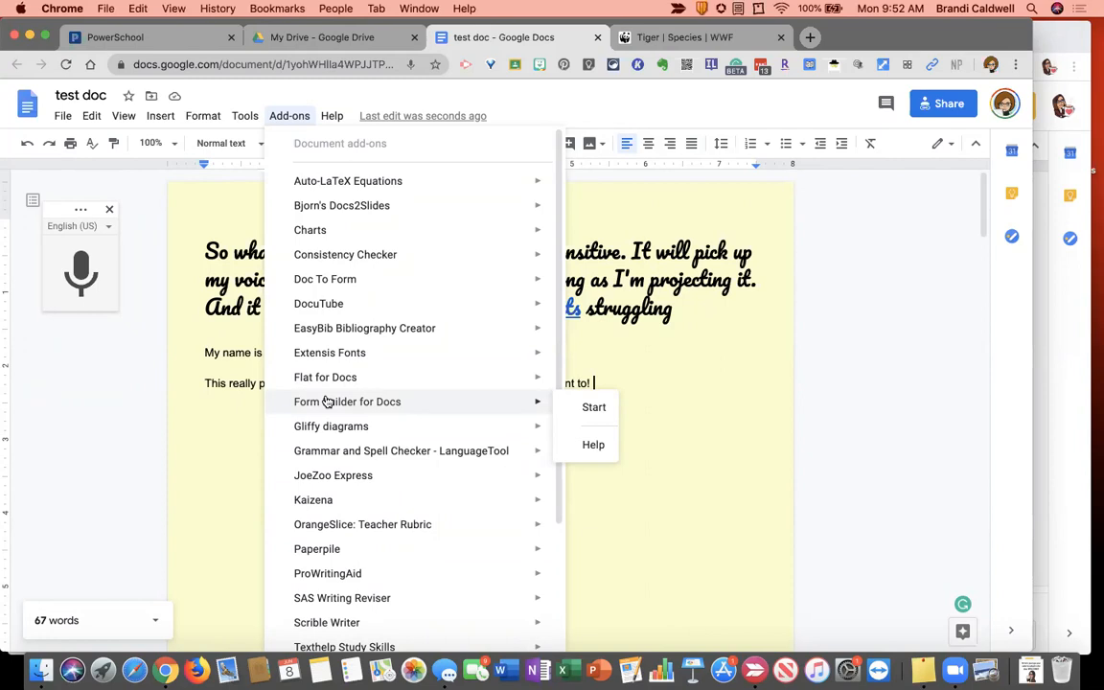
mouse_move(333, 429)
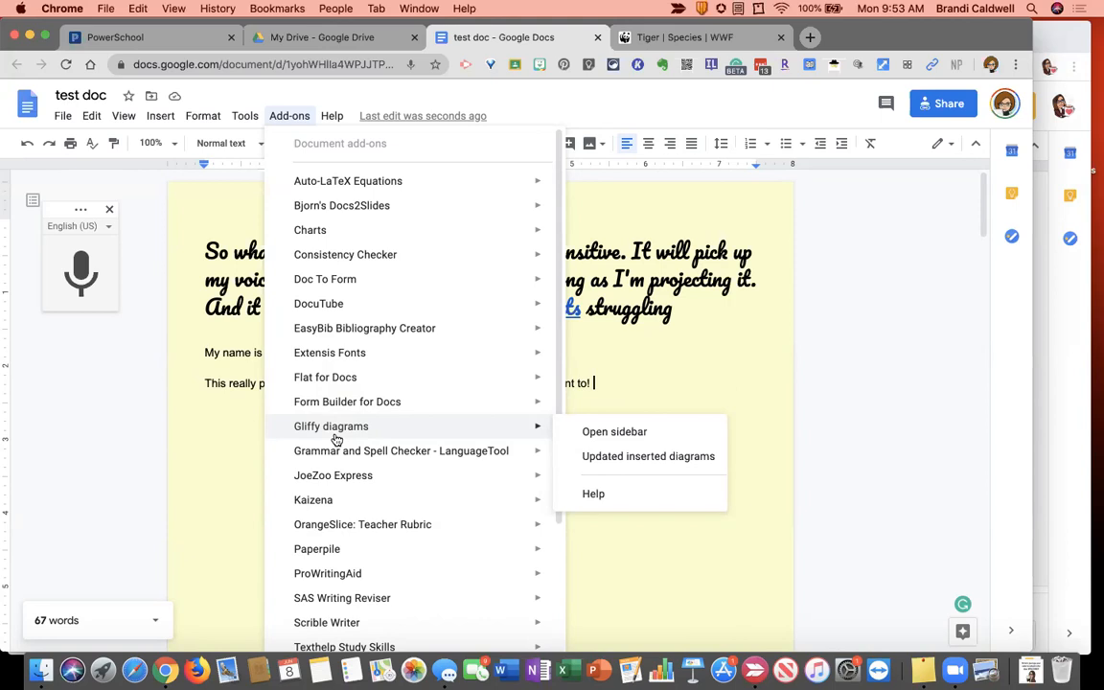
scroll(337, 439, "down", 5)
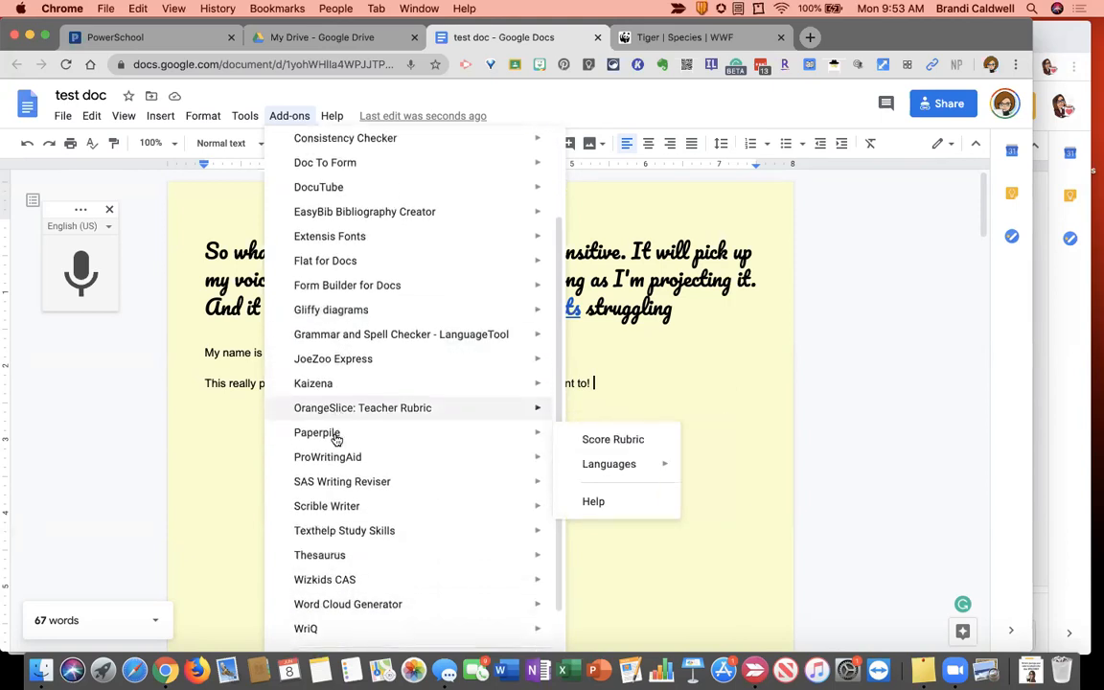
scroll(337, 439, "down", 2)
mouse_move(332, 553)
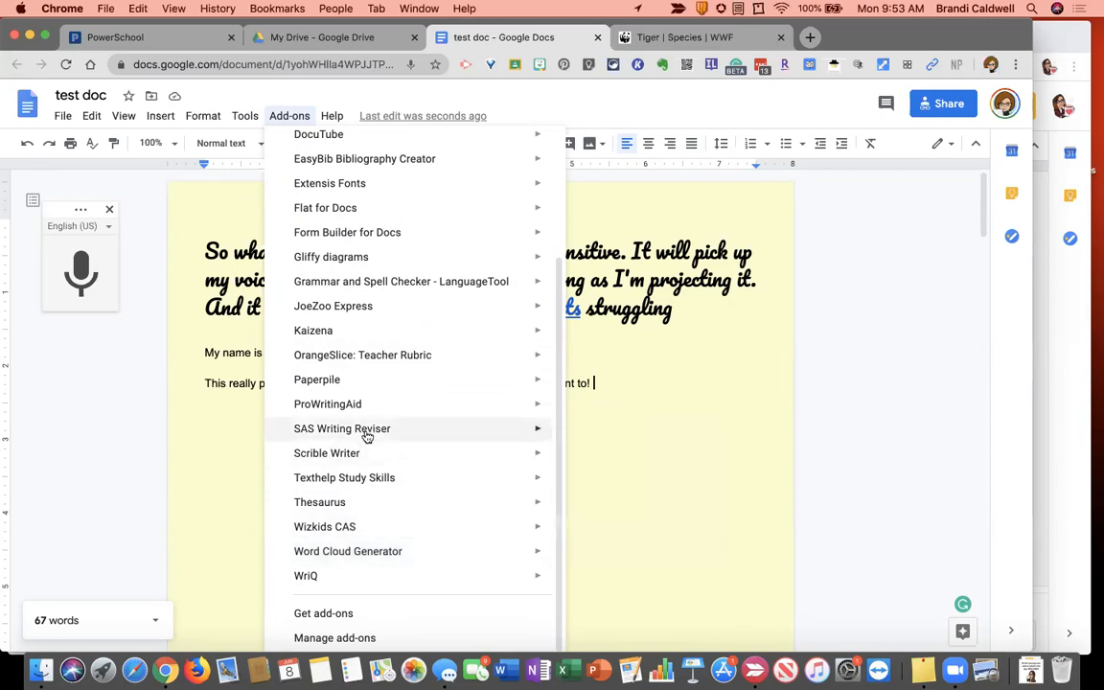
scroll(370, 181, "up", 2)
scroll(370, 180, "up", 2)
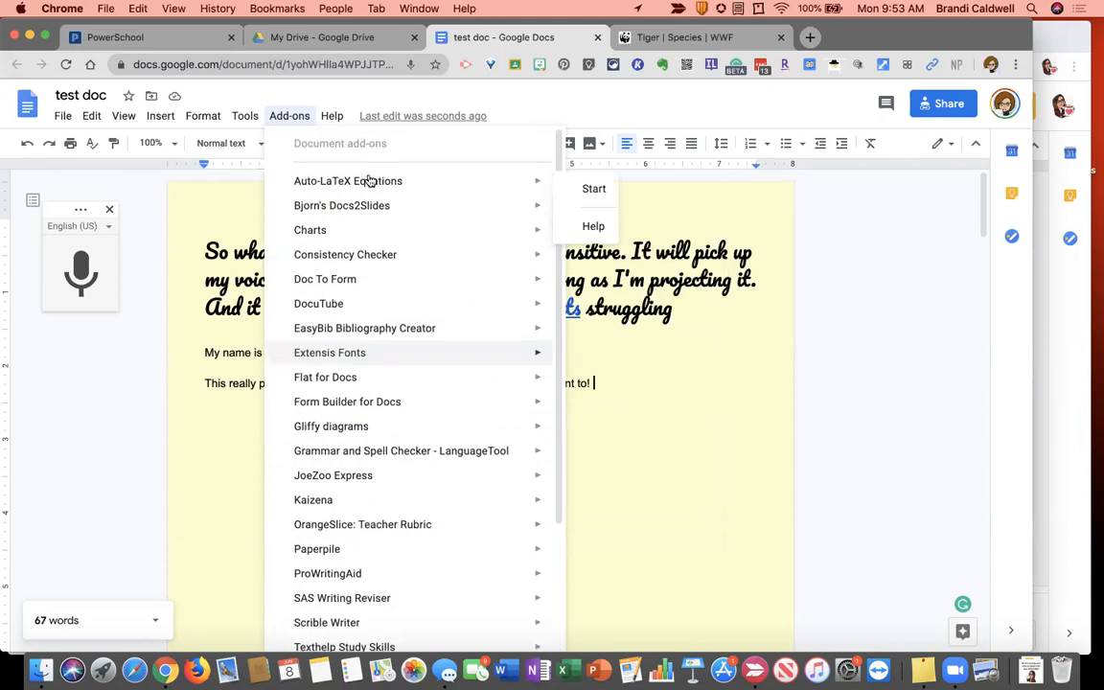
scroll(364, 561, "down", 3)
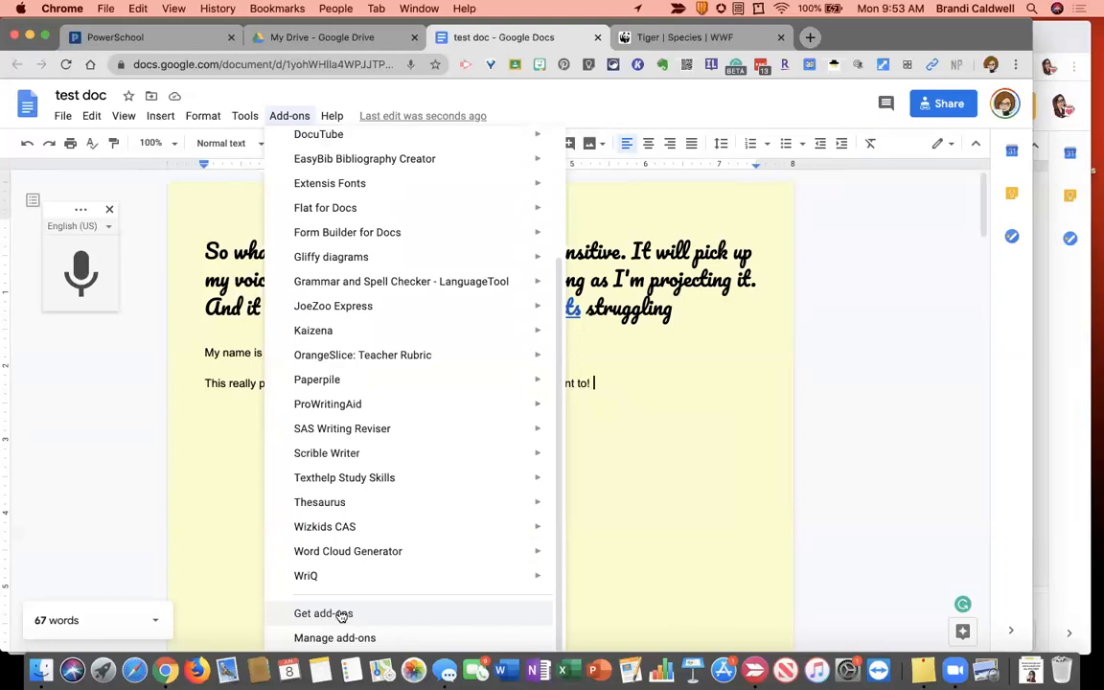
Open the G Suite Marketplace to get add-ons and browse the ones that work with Docs.
left_click(341, 615)
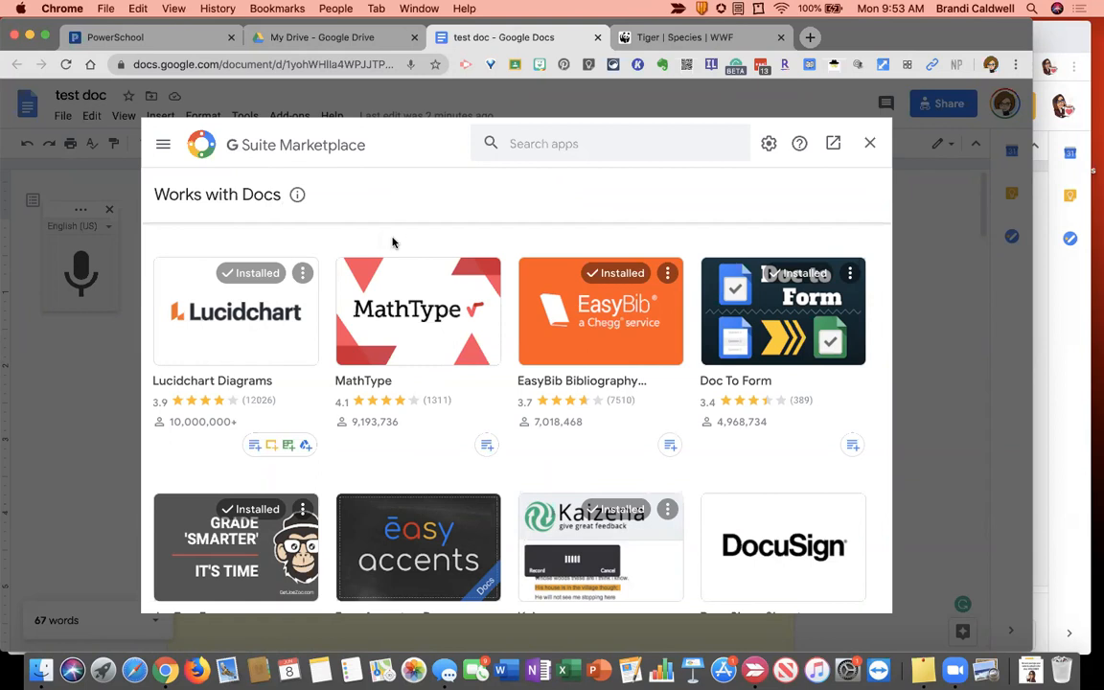
scroll(505, 387, "down", 3)
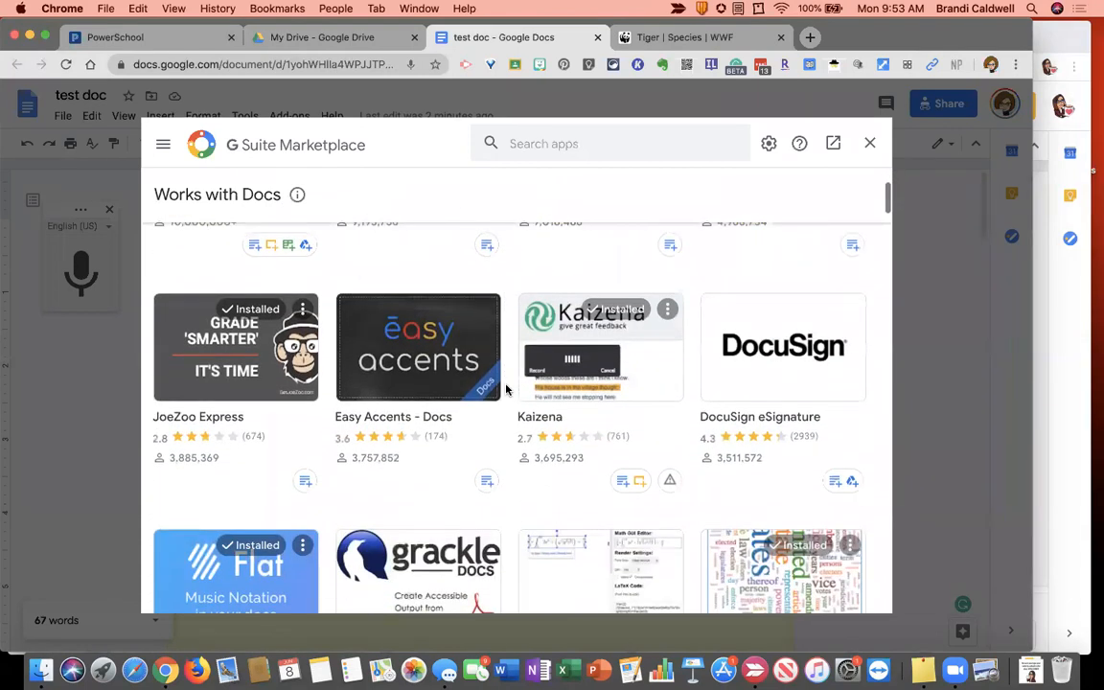
scroll(505, 388, "down", 4)
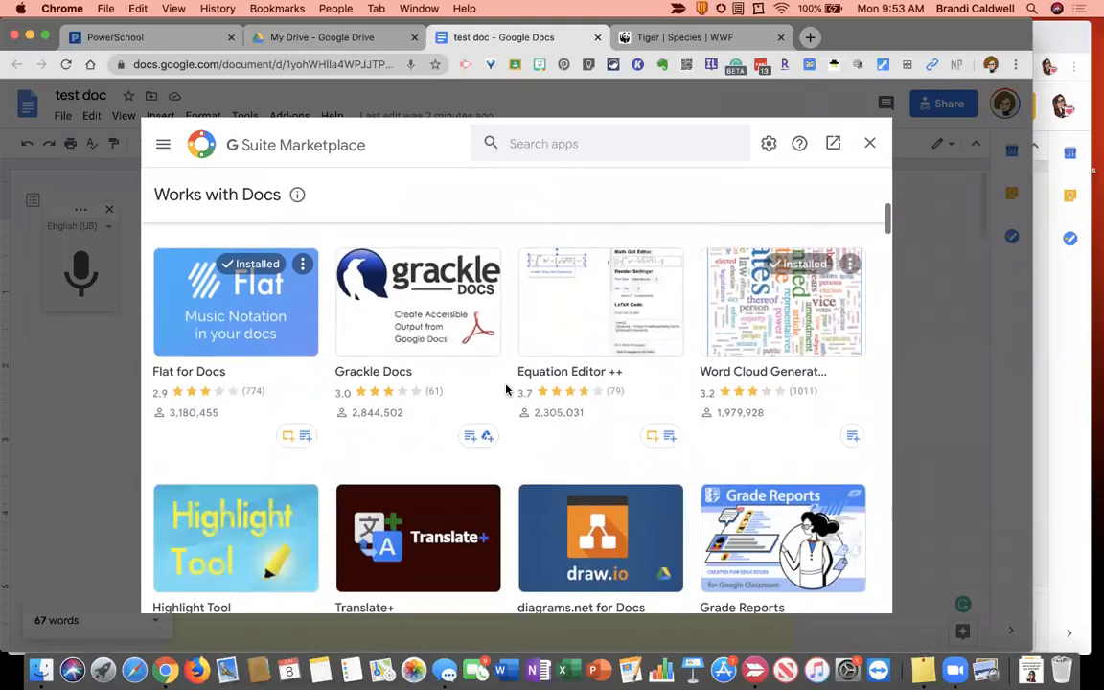
scroll(505, 387, "down", 4)
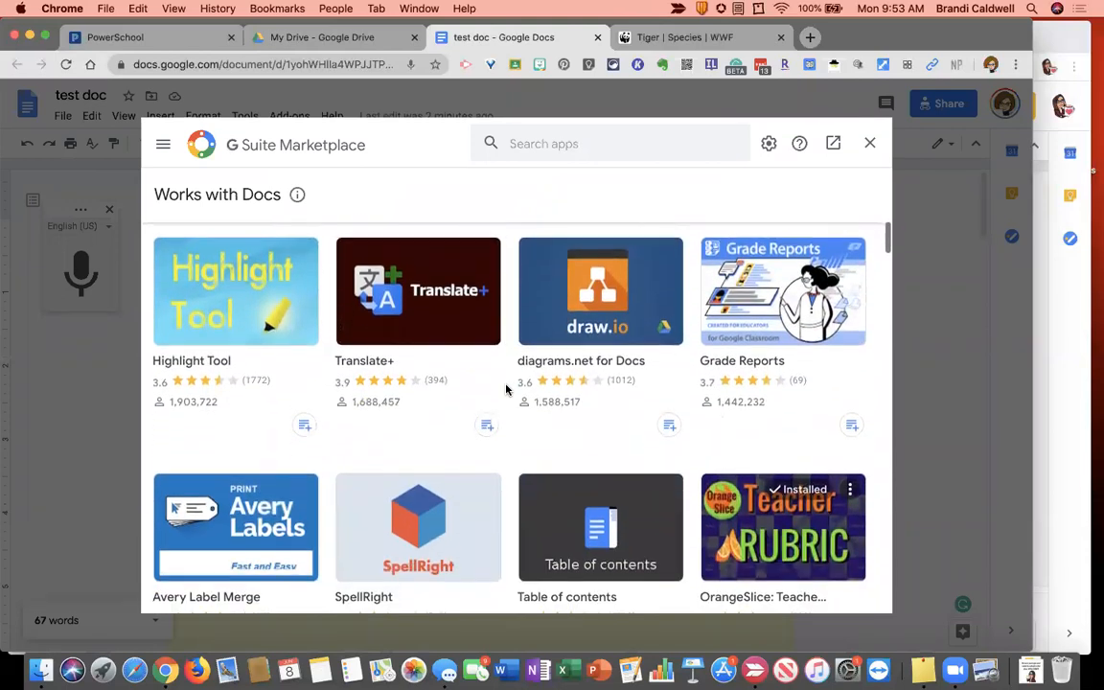
Open the Grade Reports add-on's details and look over its preview images, overview and reviews.
left_click(755, 319)
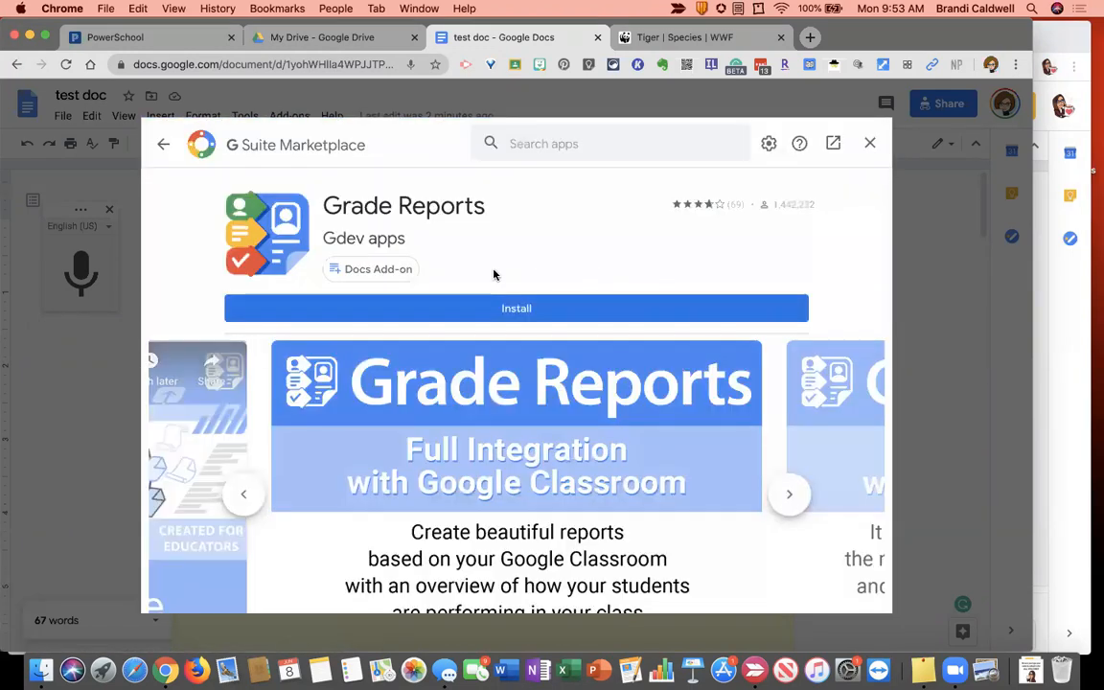
scroll(500, 263, "down", 3)
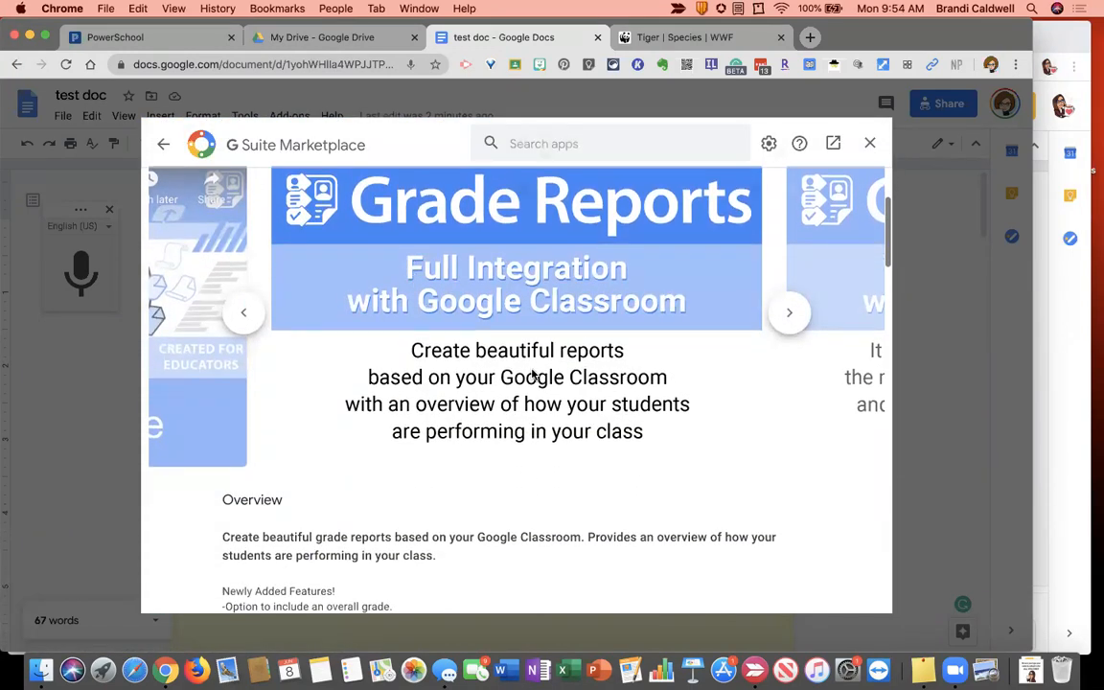
scroll(796, 354, "down", 4)
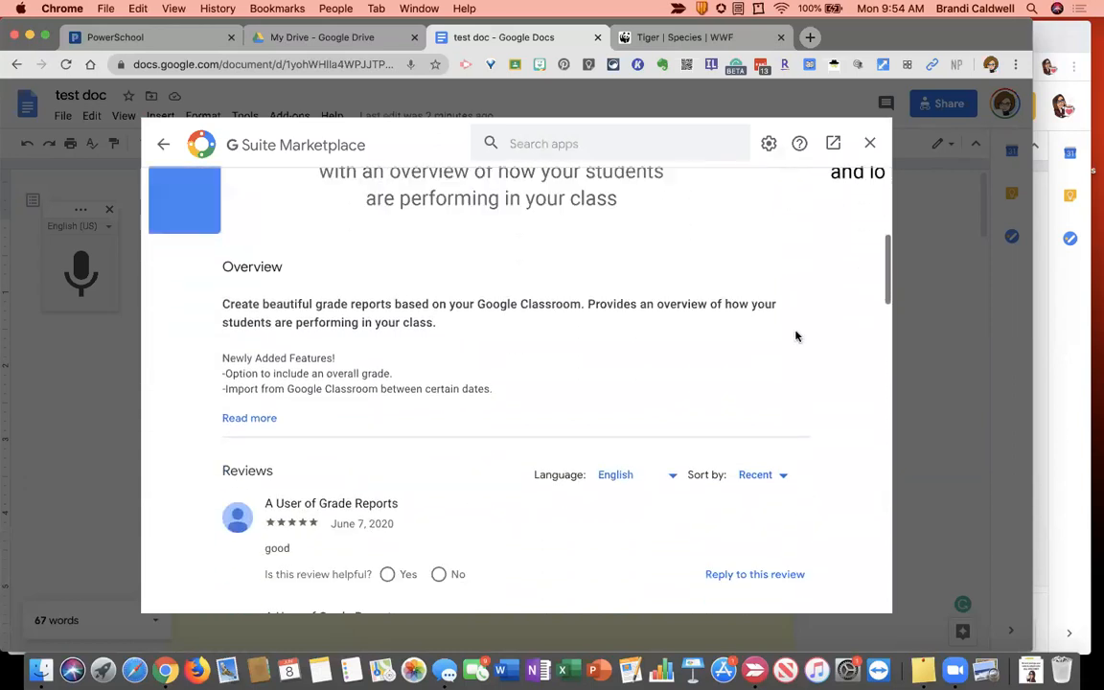
scroll(621, 372, "down", 5)
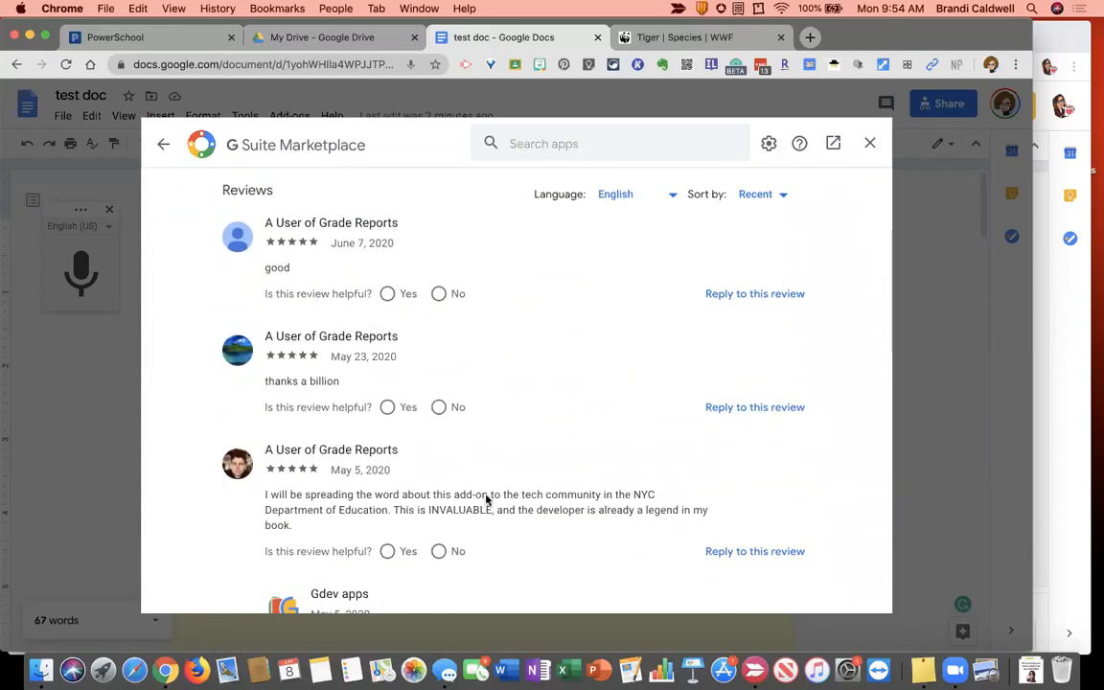
scroll(433, 281, "up", 10)
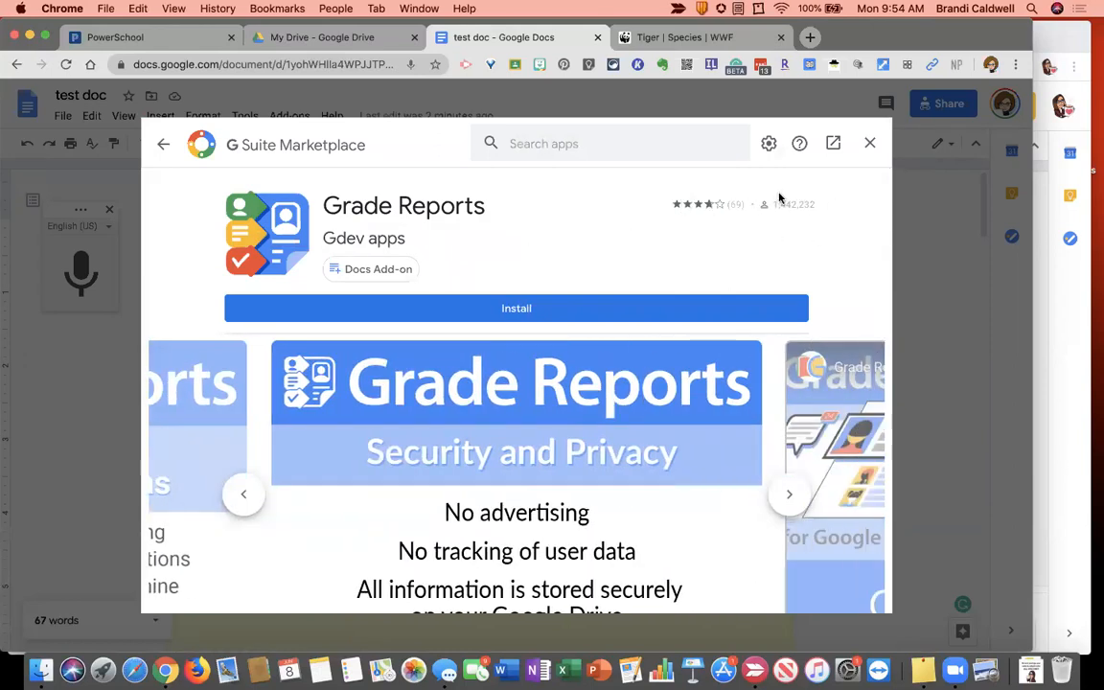
Return to the list of Docs add-ons, browse further and close the marketplace.
left_click(160, 145)
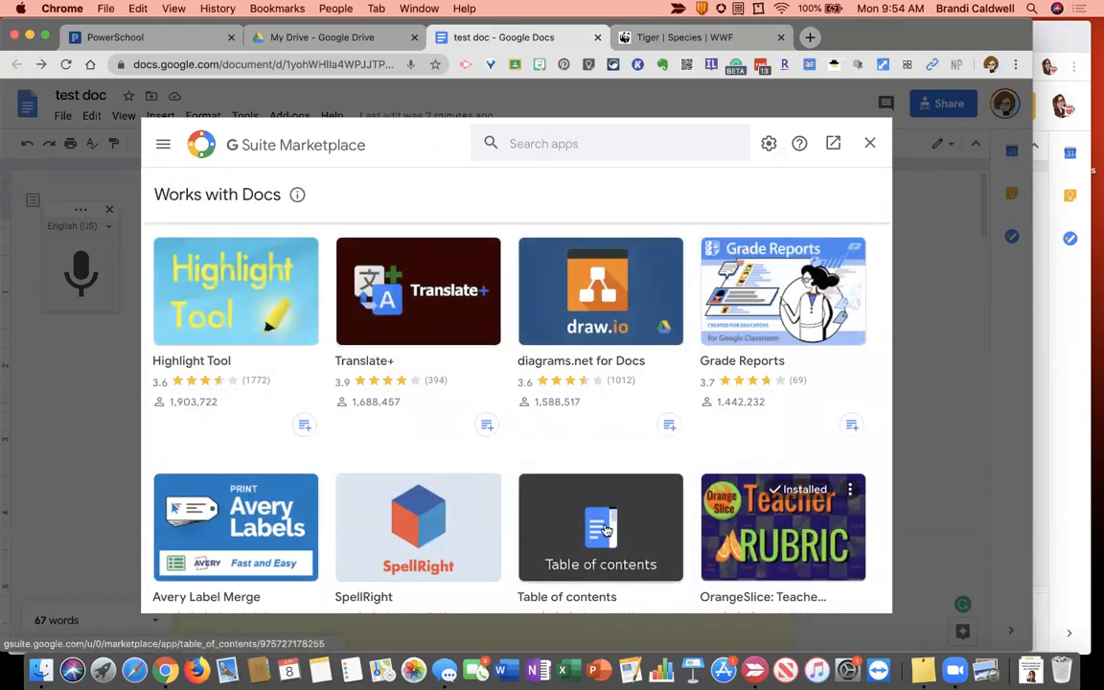
scroll(605, 530, "down", 5)
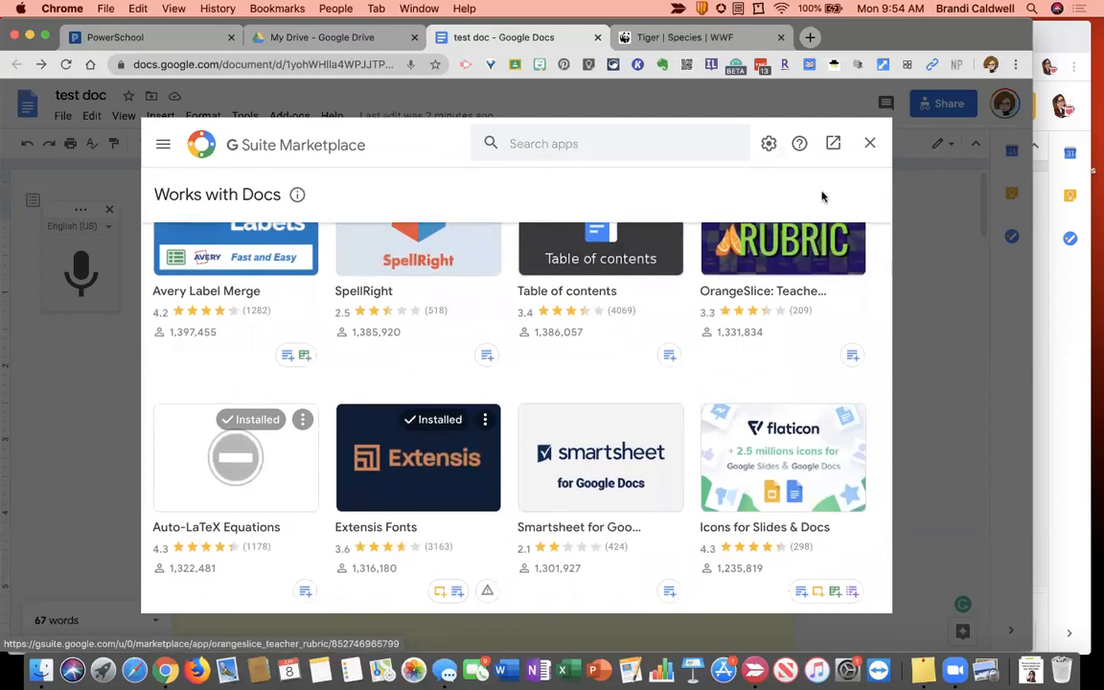
left_click(869, 142)
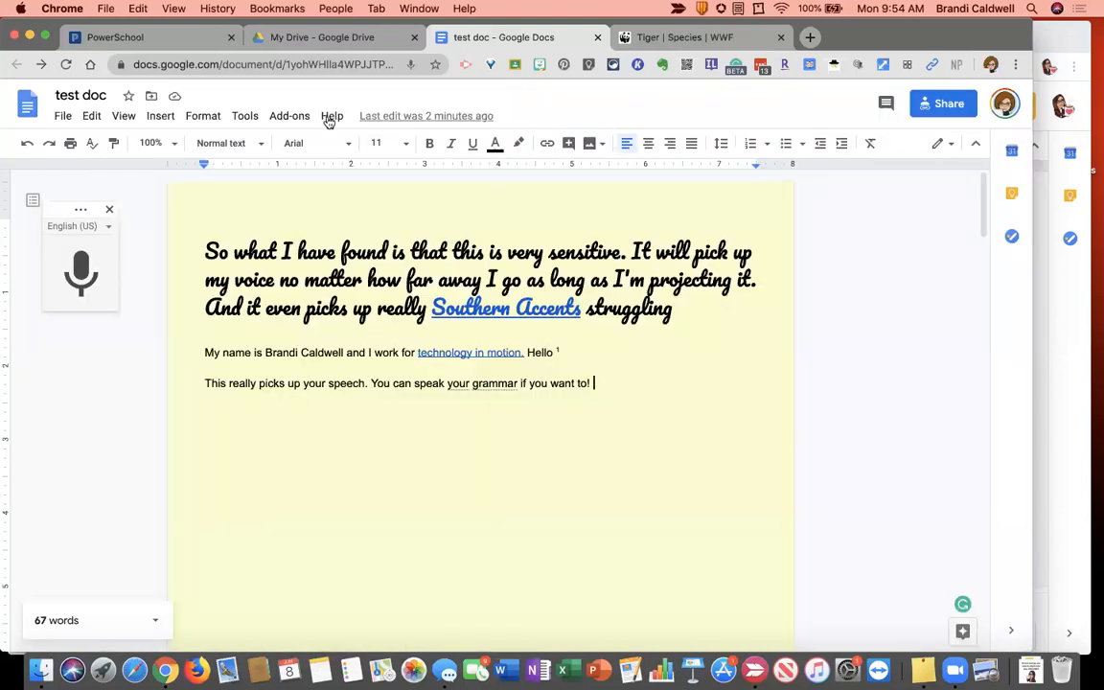
View the options of the EasyBib Bibliography Creator add-on, then return to the document without starting it.
left_click(290, 116)
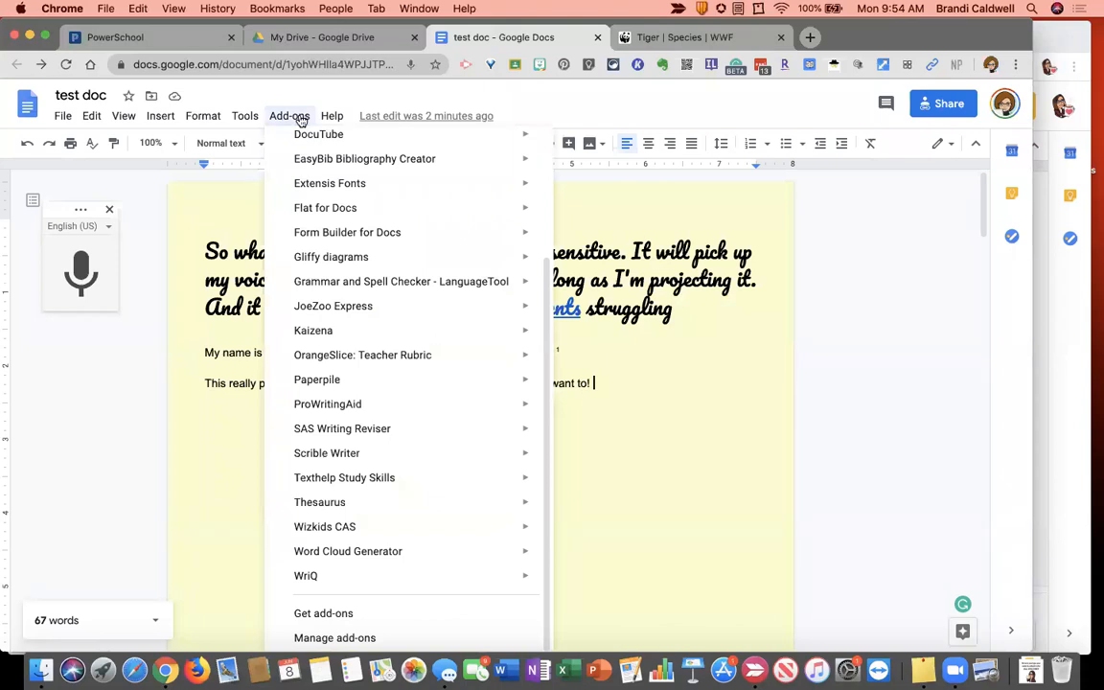
mouse_move(309, 158)
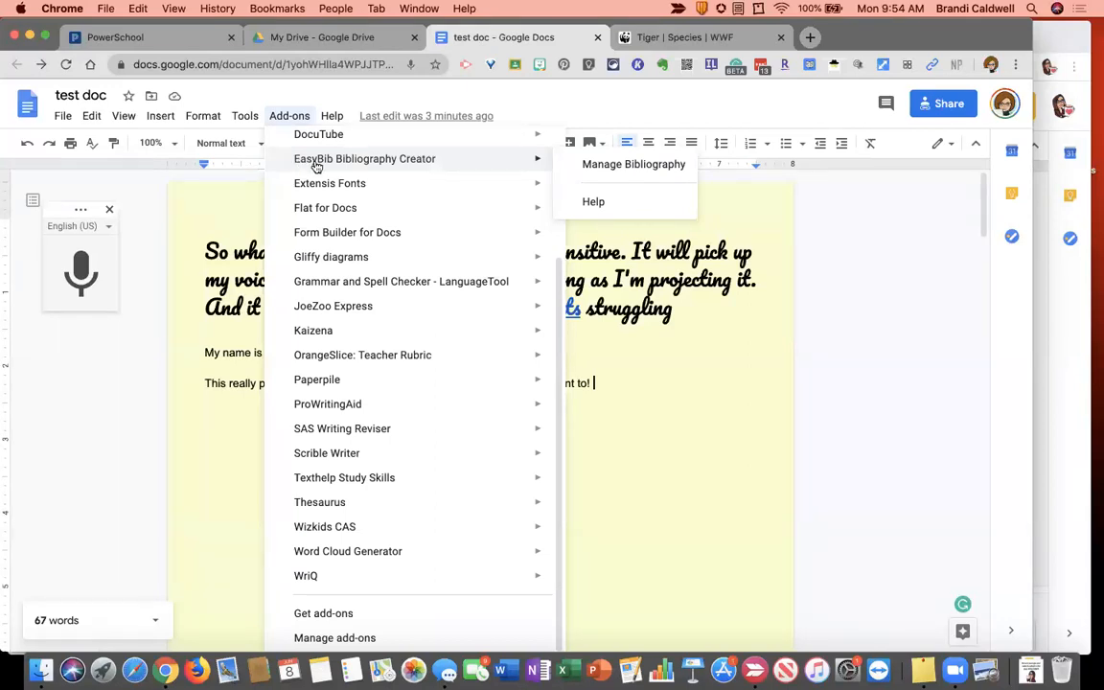
left_click(677, 387)
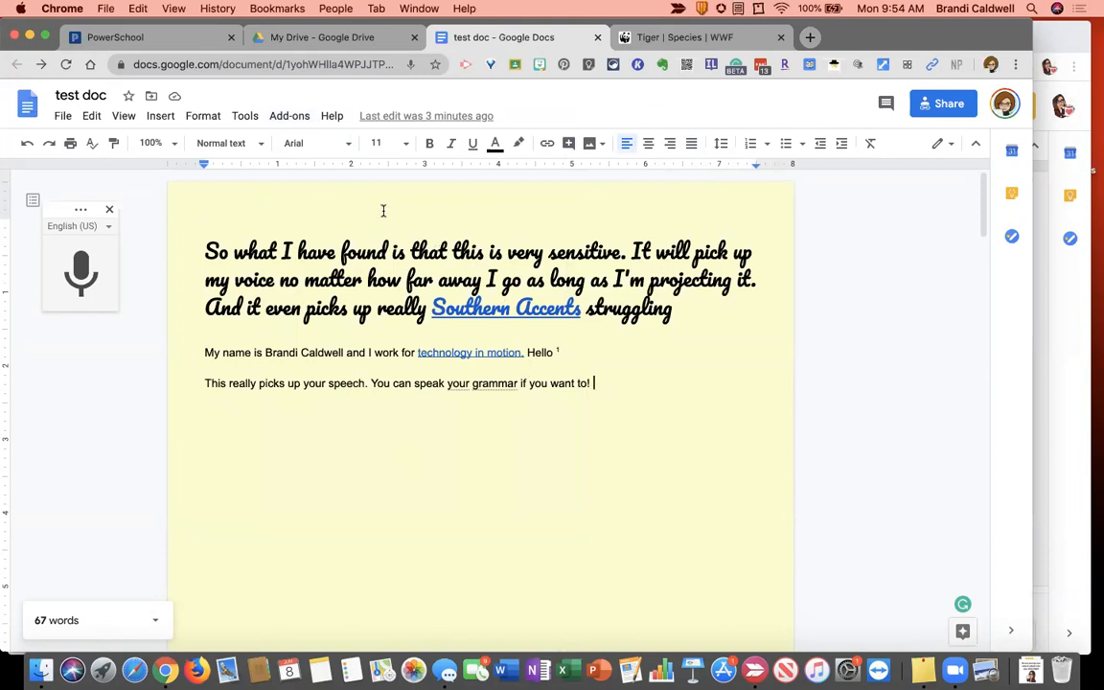
Close the test document and the WWF tiger page to return to My Drive in Google Drive.
left_click(597, 39)
left_click(597, 38)
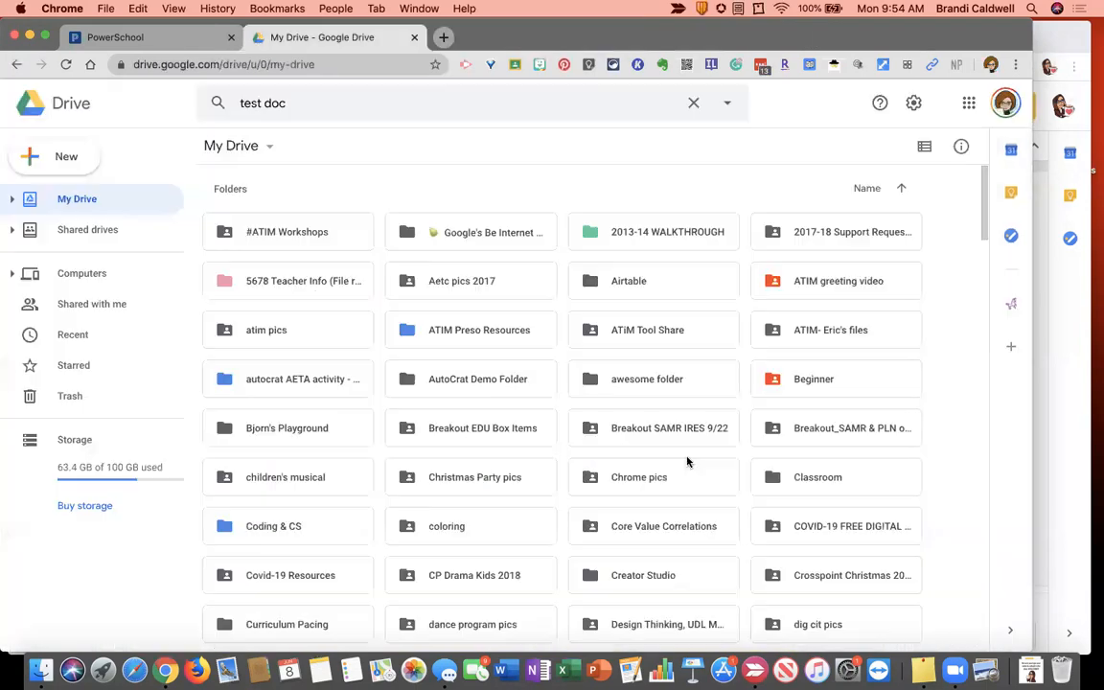
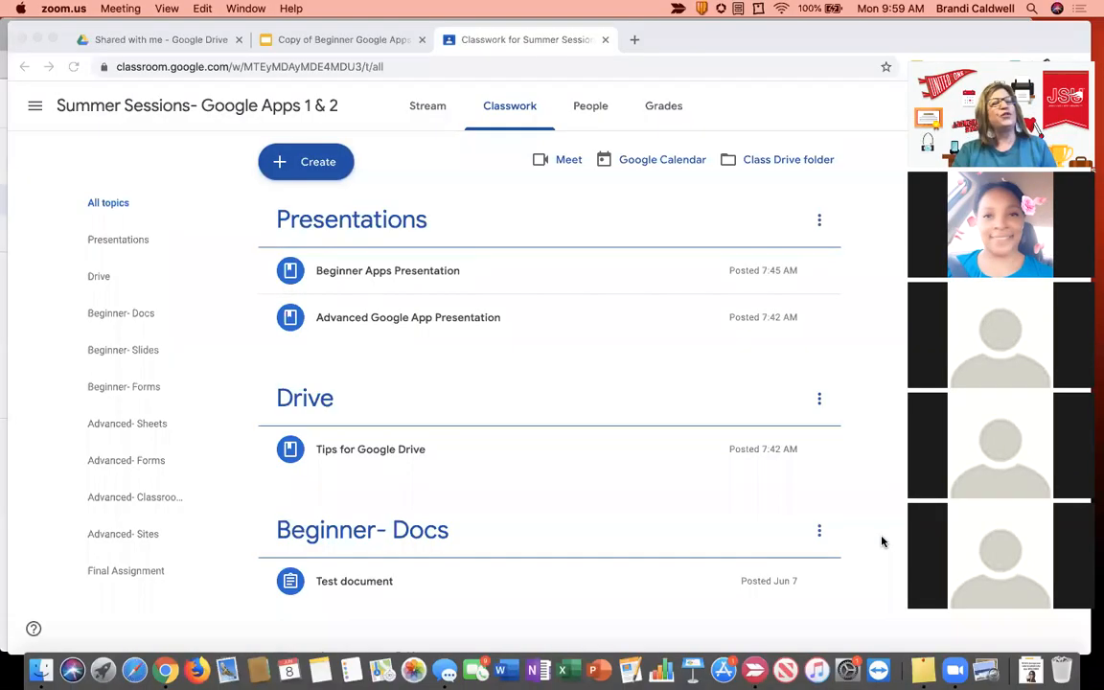
View the class stream, return to the classwork page and look through its topics from Presentations to Final Assignment.
left_click(427, 105)
left_click(427, 105)
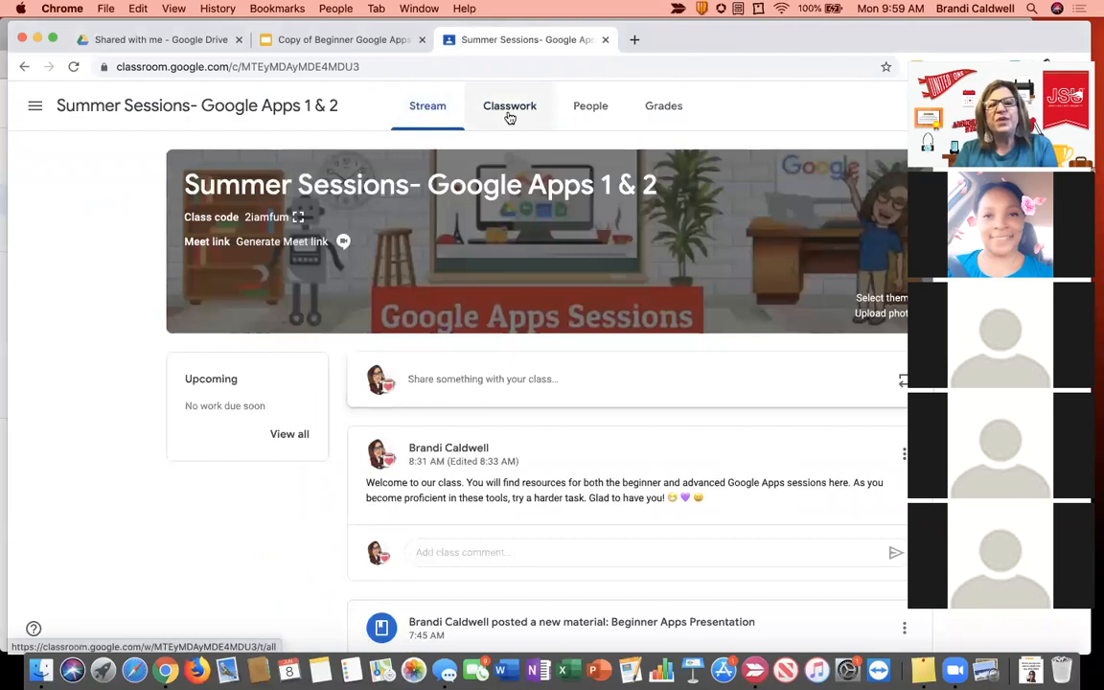
left_click(510, 115)
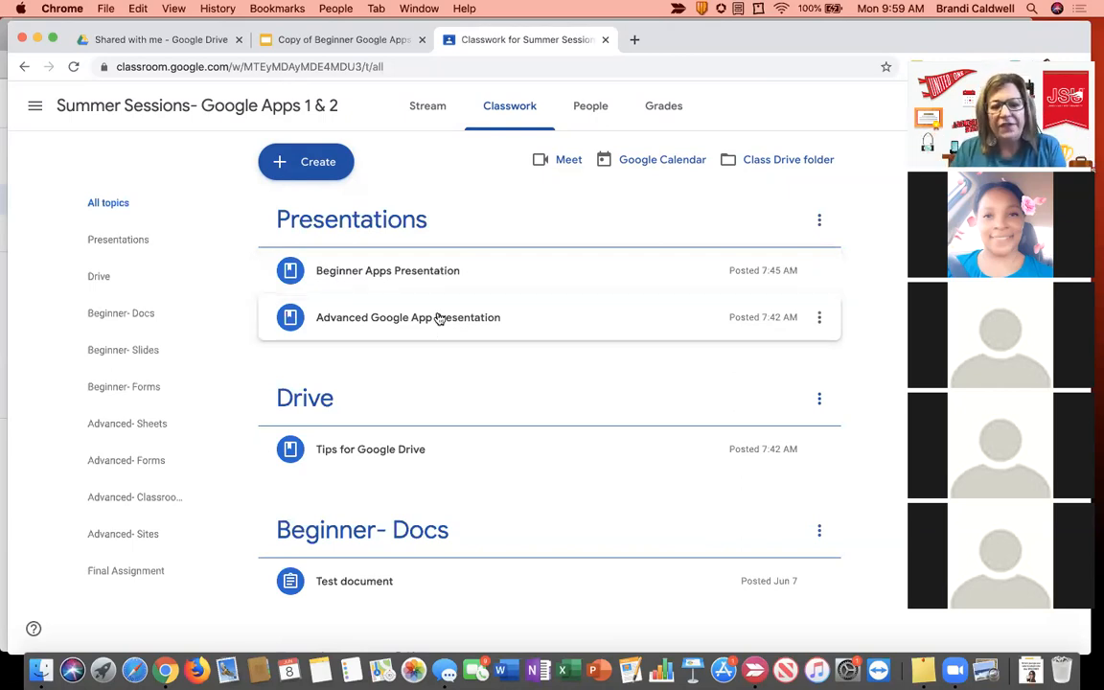
scroll(423, 429, "down", 2)
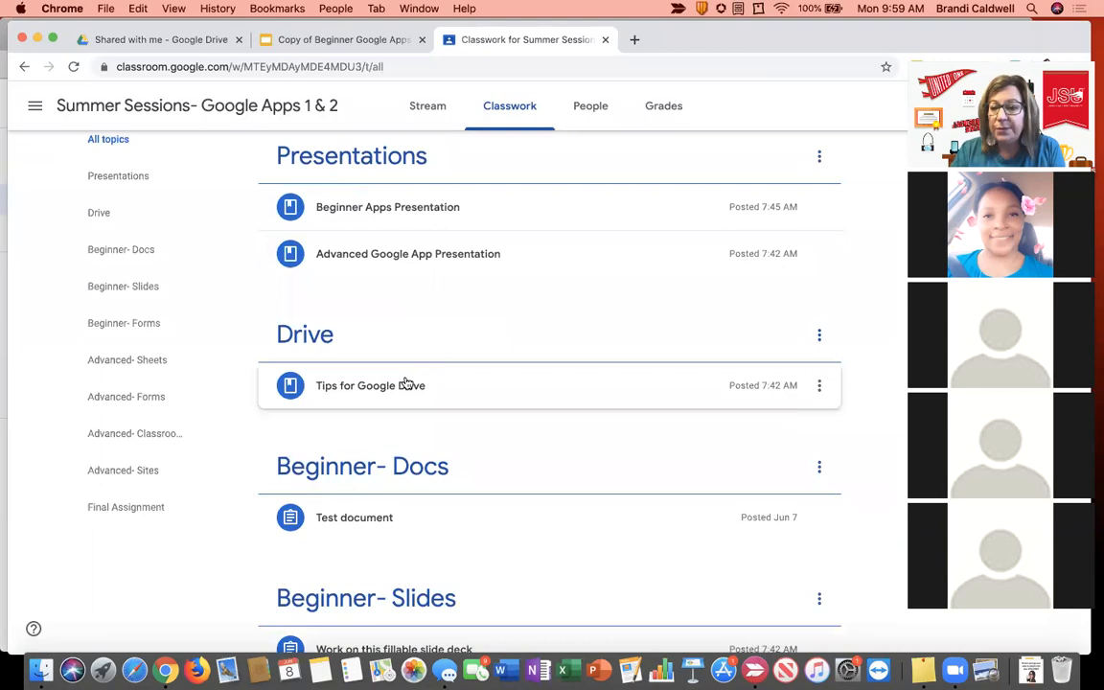
scroll(405, 383, "down", 4)
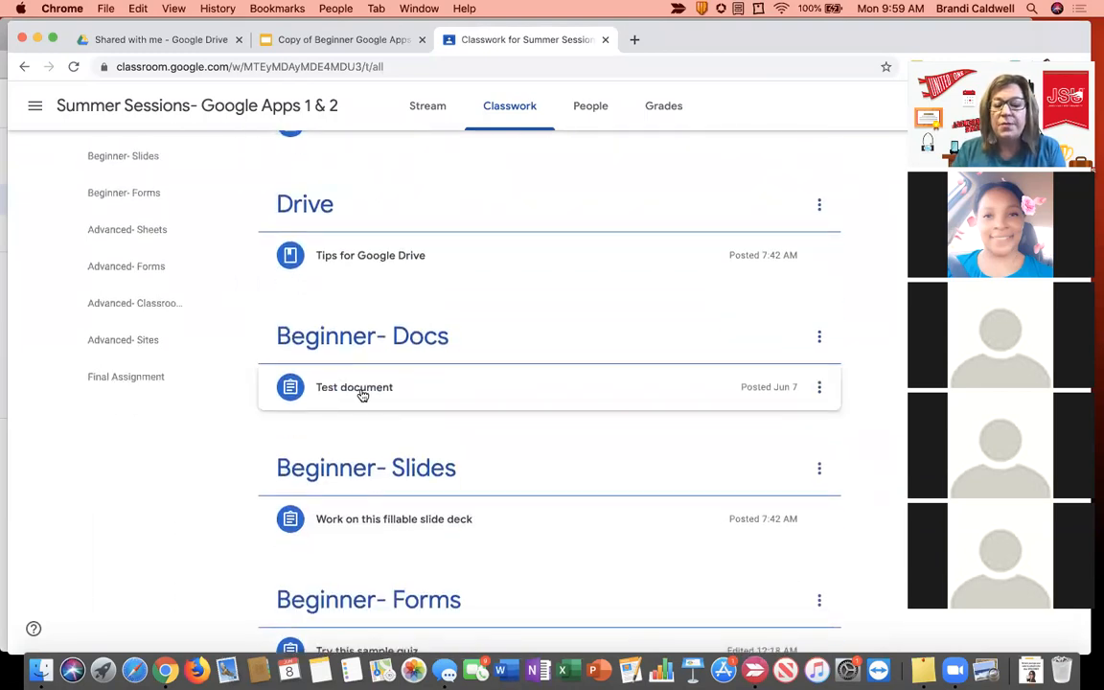
scroll(392, 445, "down", 6)
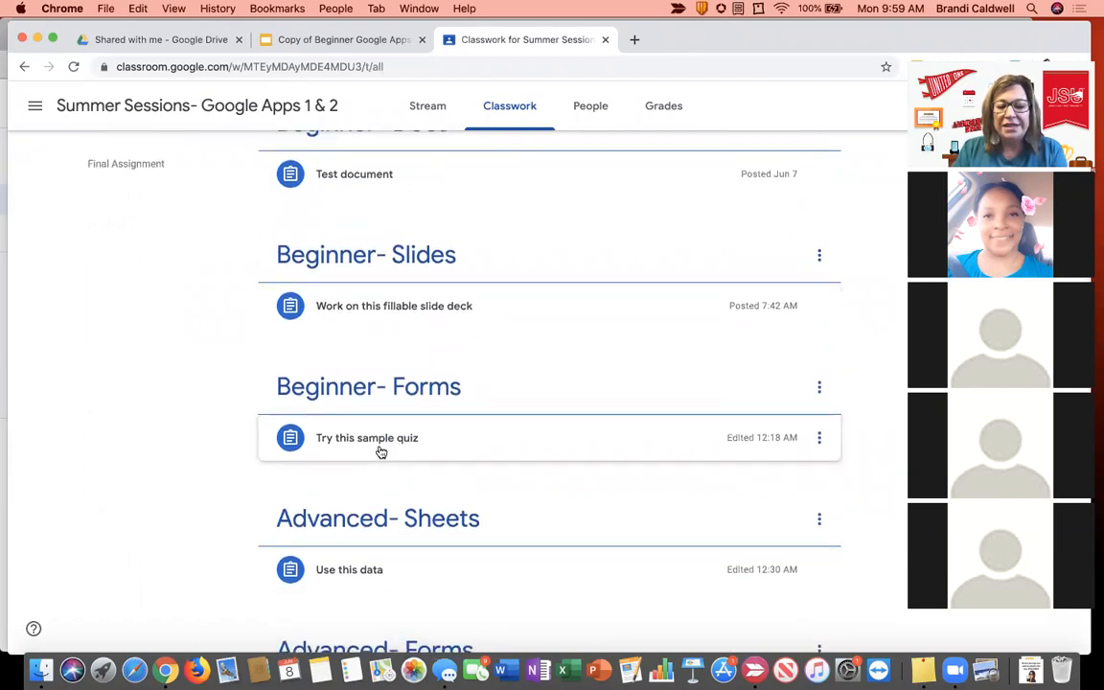
scroll(384, 500, "down", 4)
scroll(386, 500, "up", 5)
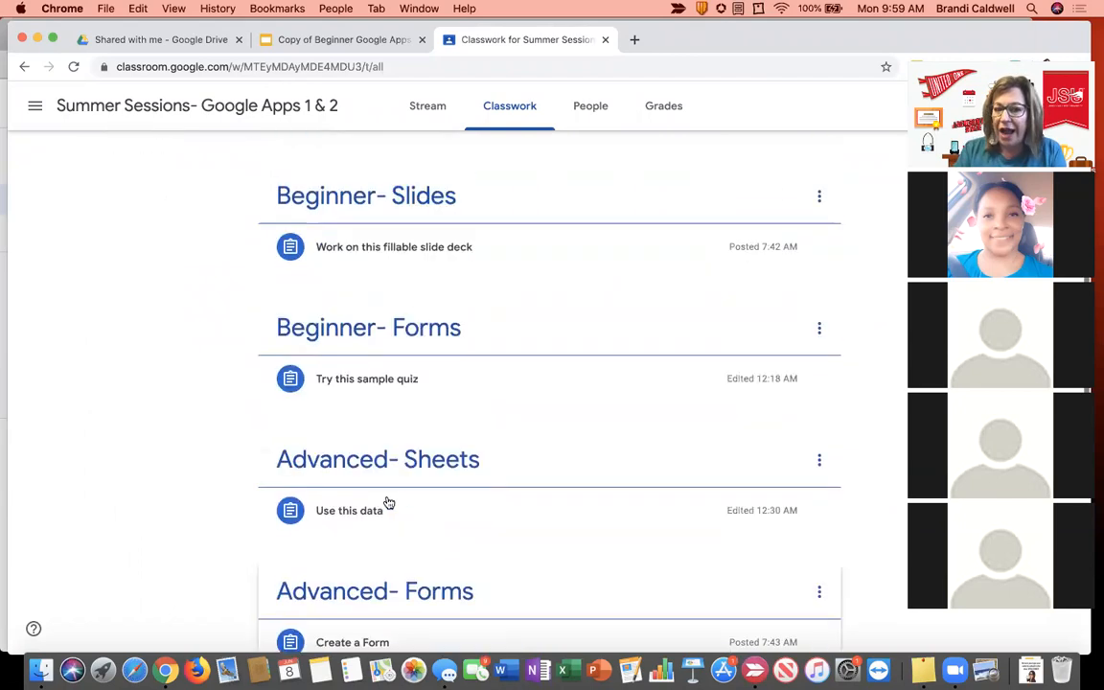
scroll(407, 293, "down", 15)
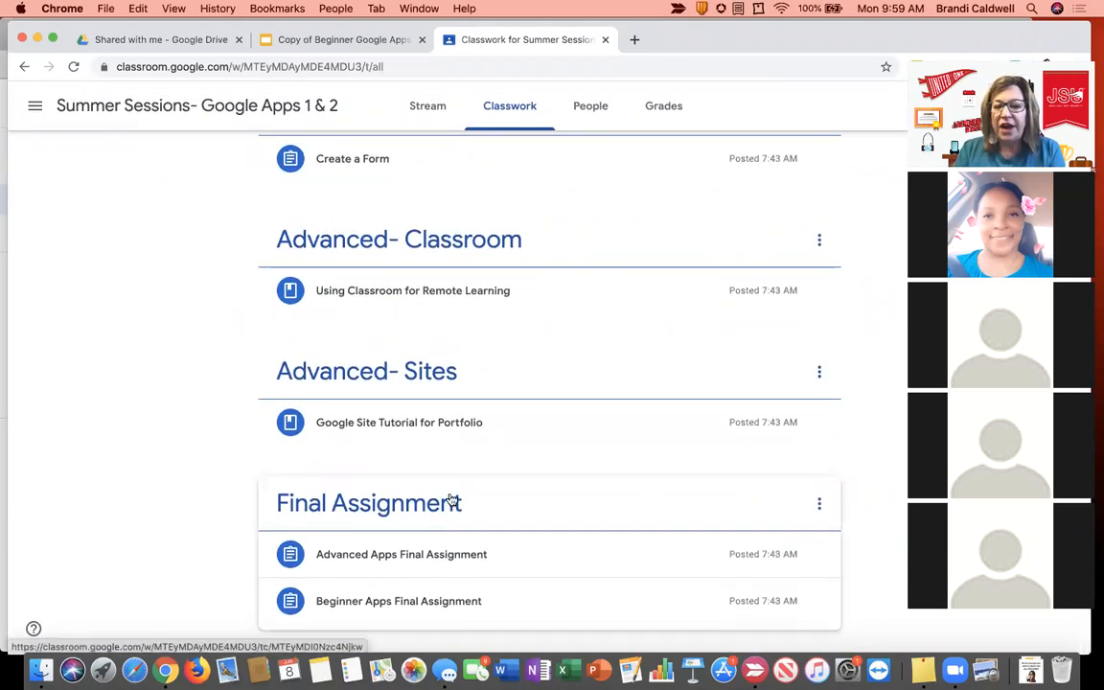
scroll(447, 498, "up", 20)
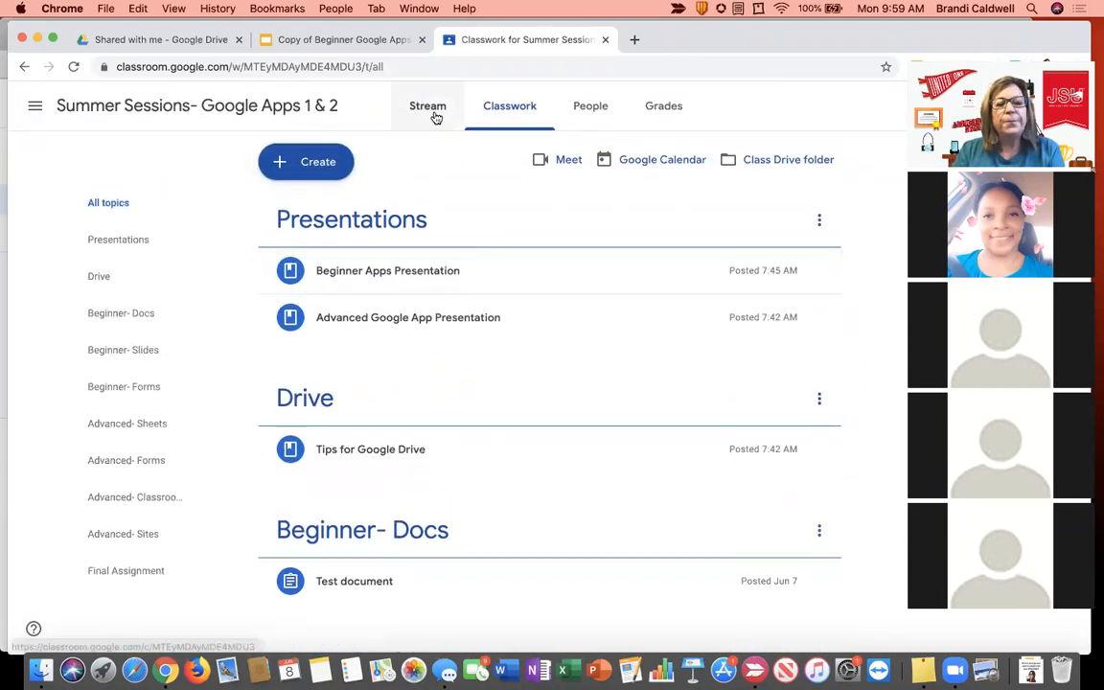
Switch to the Beginner Google Apps Summer 2020 Virtual presentation and show slide 10 about Slides.
left_click(353, 41)
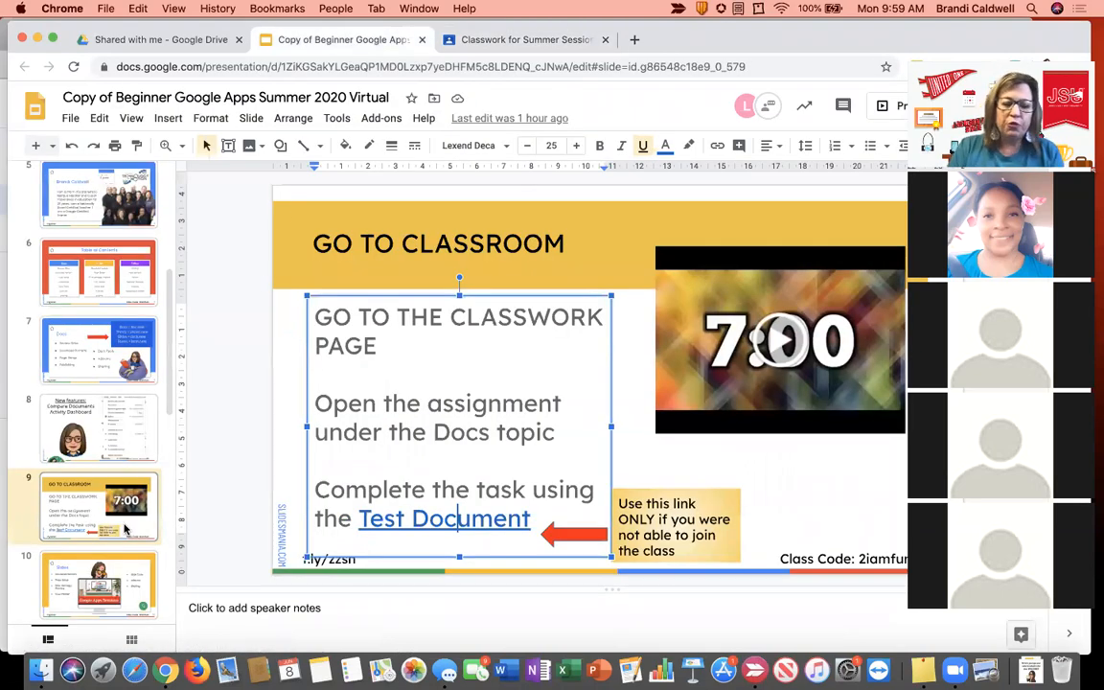
left_click(112, 578)
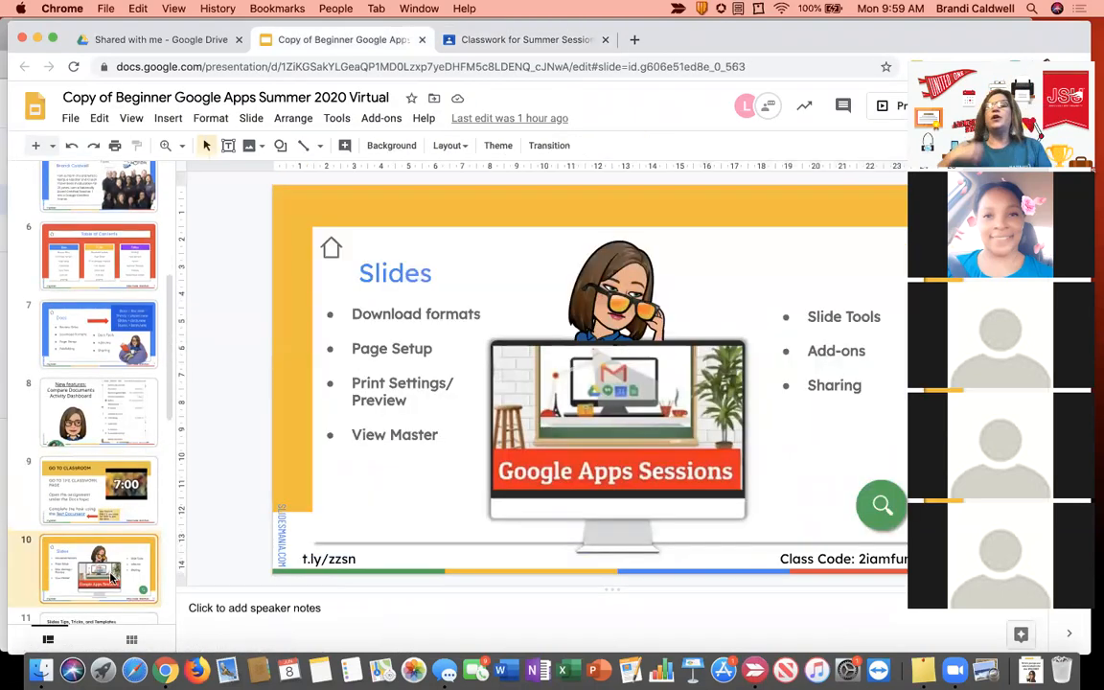
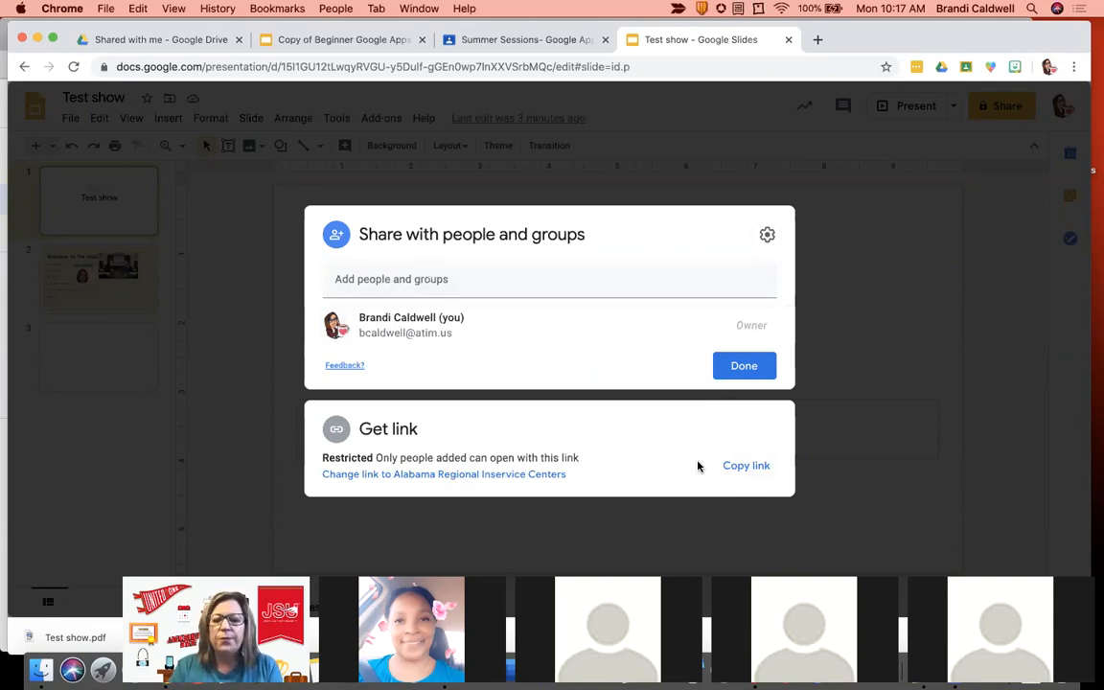
Add a suggested contact as a recipient of the Test show presentation, view the role choices and go back without sending.
left_click(444, 279)
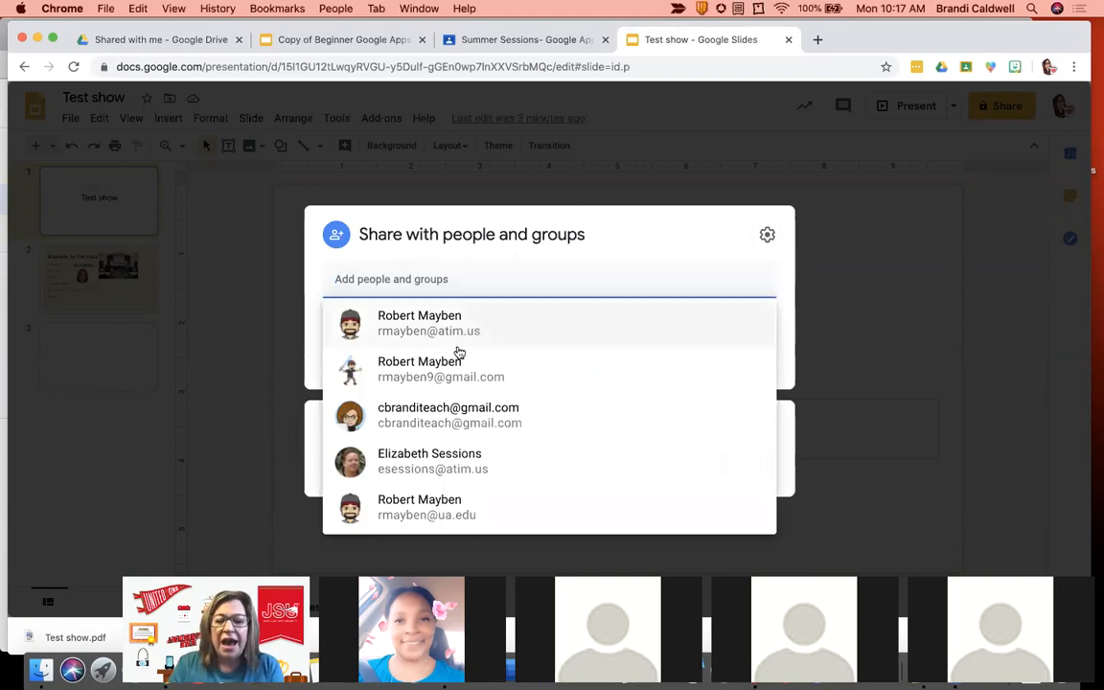
left_click(458, 419)
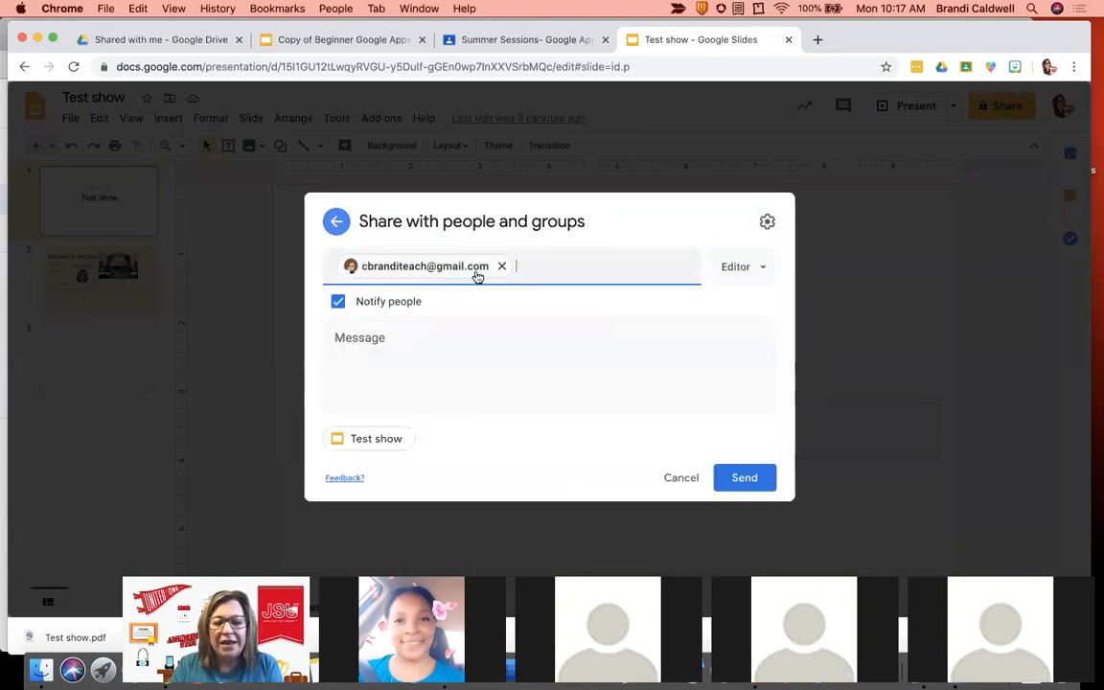
left_click(752, 274)
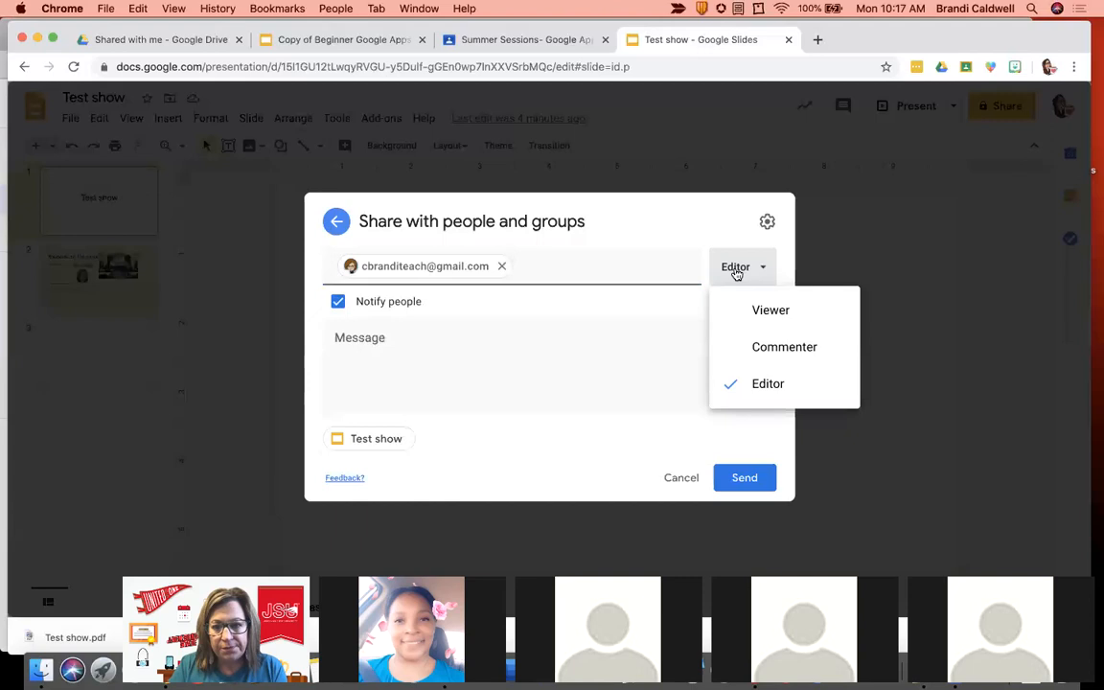
left_click(336, 222)
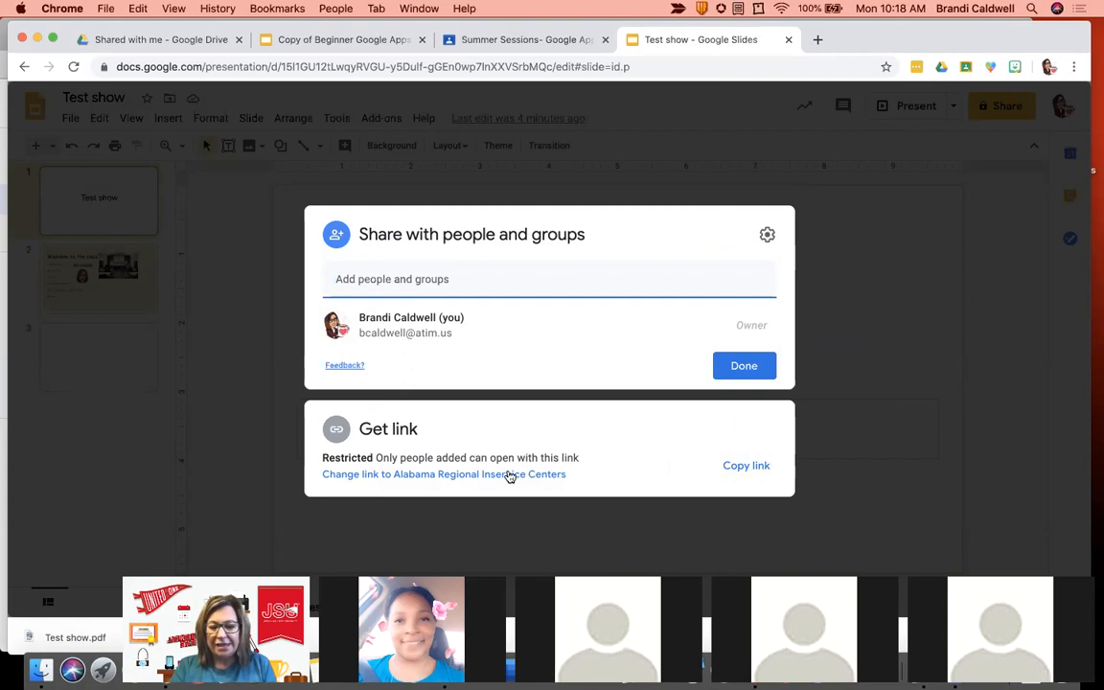
Extend the Test show link access to Alabama Regional Inservice Centers, and from there to anyone with the link.
left_click(401, 475)
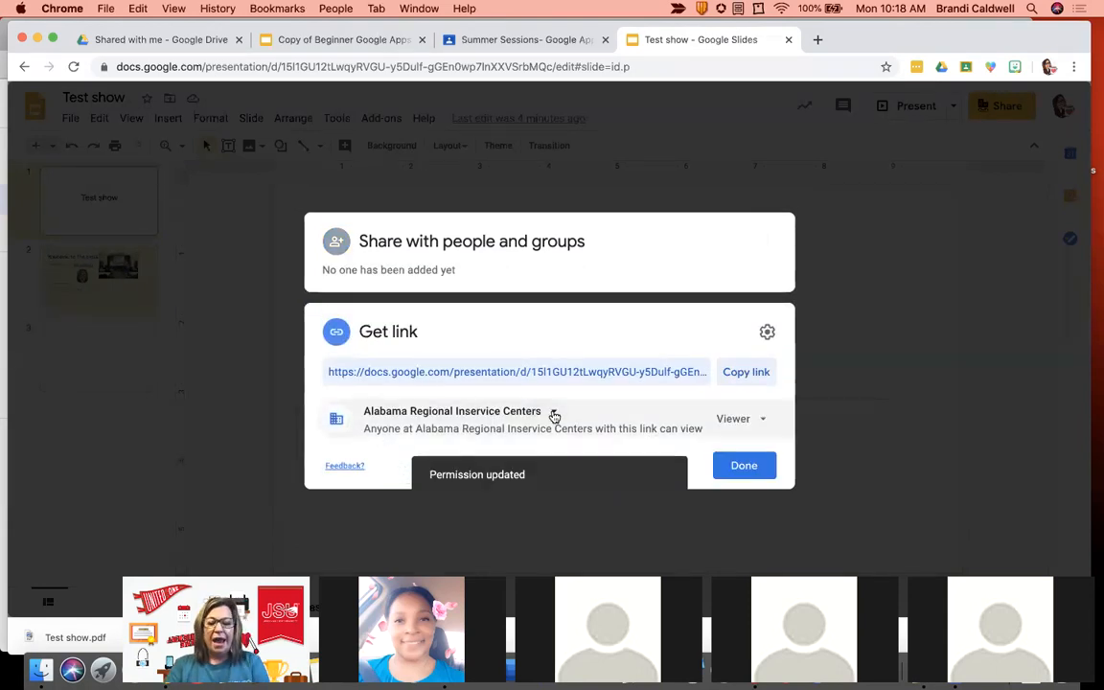
left_click(556, 413)
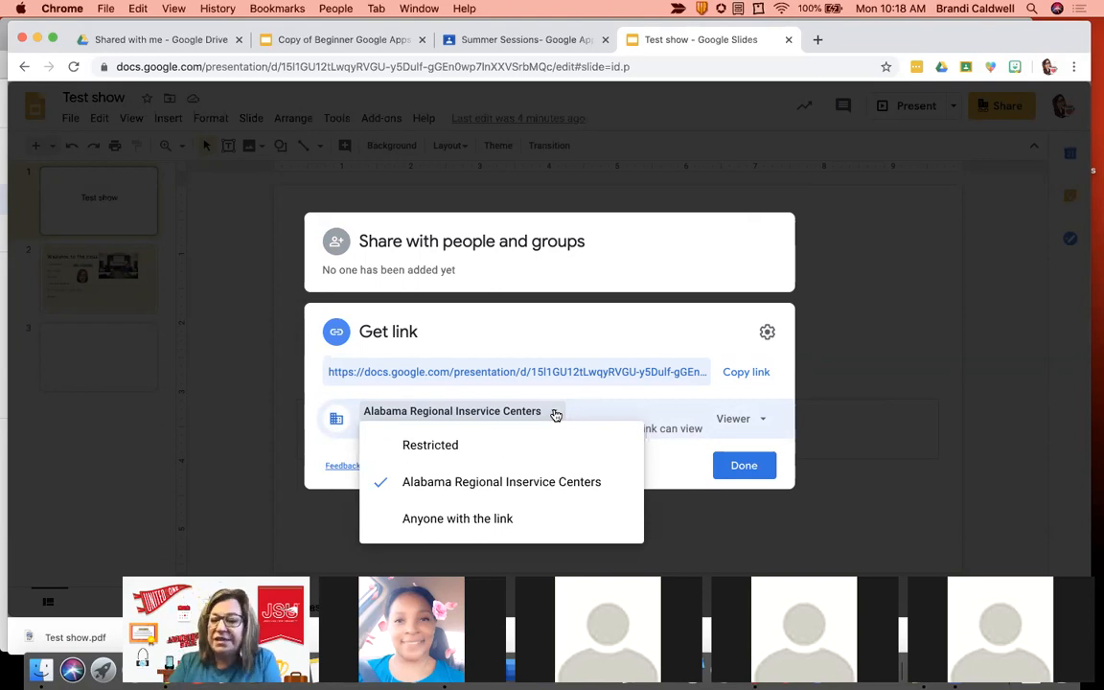
left_click(458, 518)
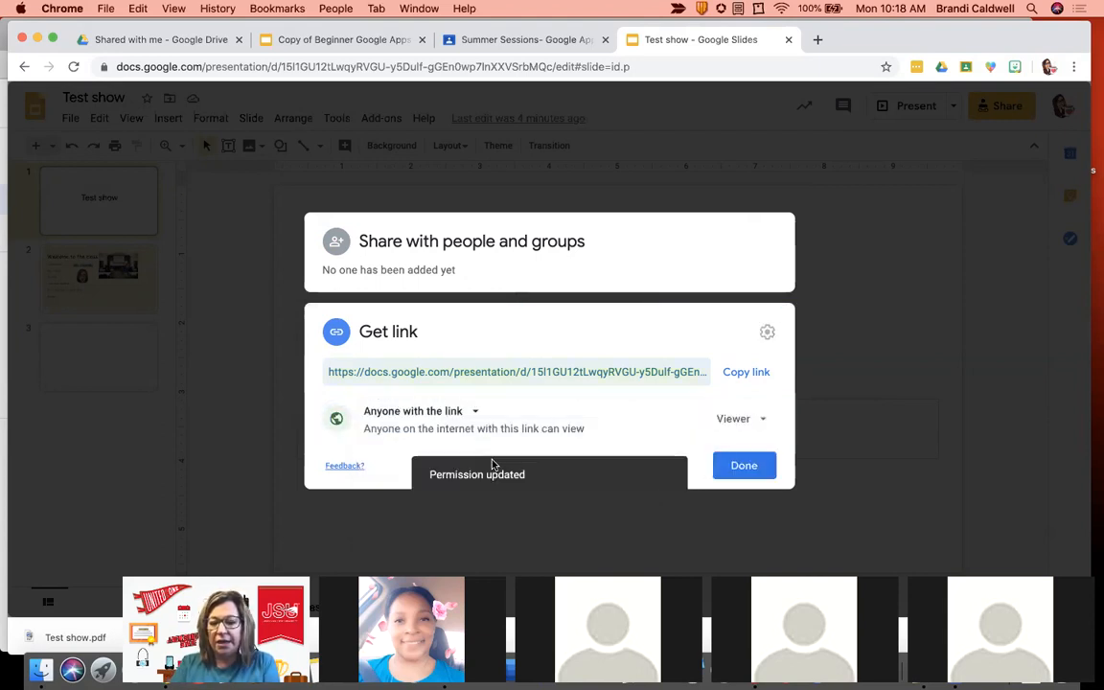
View the role choices for people with the link, leave the role as is and set the link access to Restricted.
left_click(761, 422)
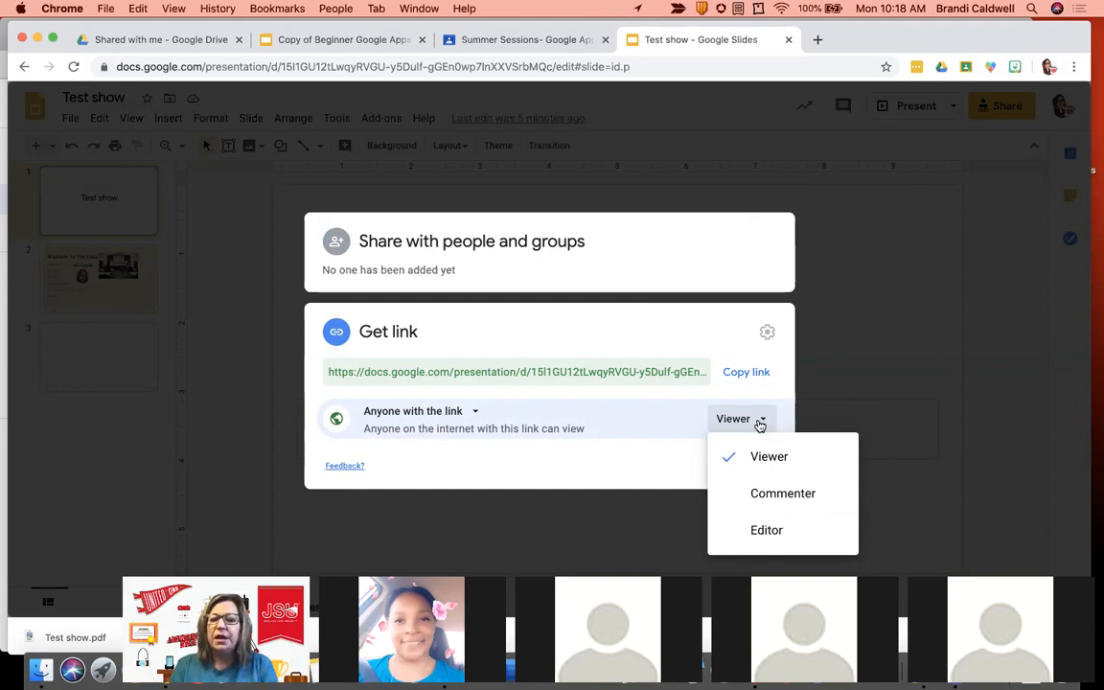
left_click(581, 319)
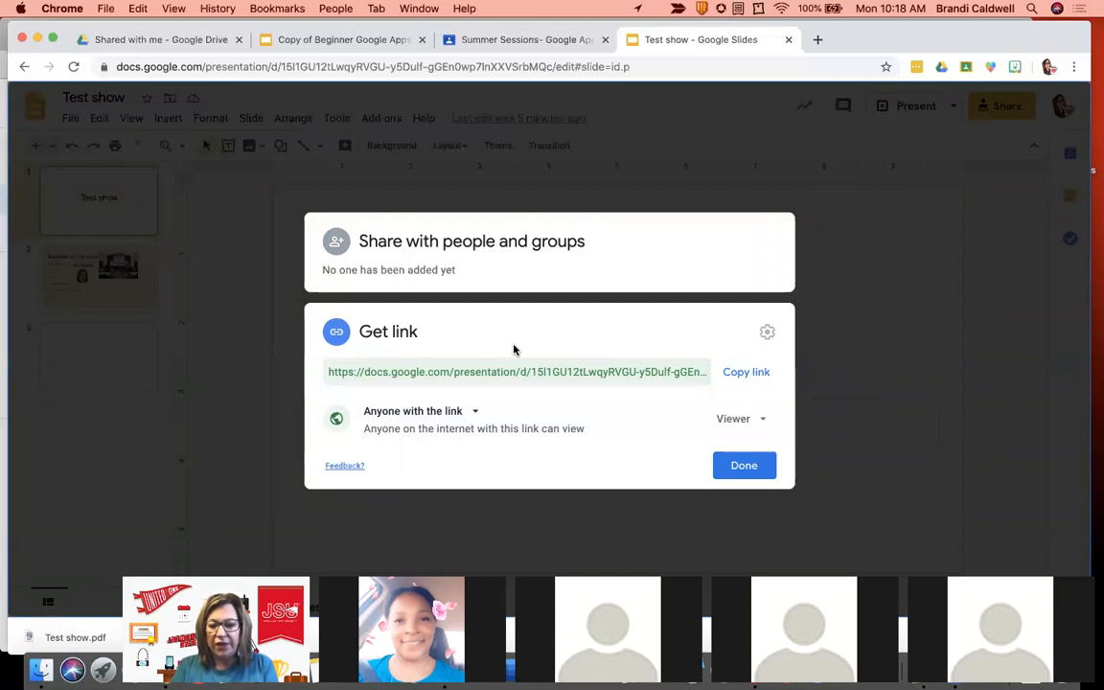
left_click(474, 412)
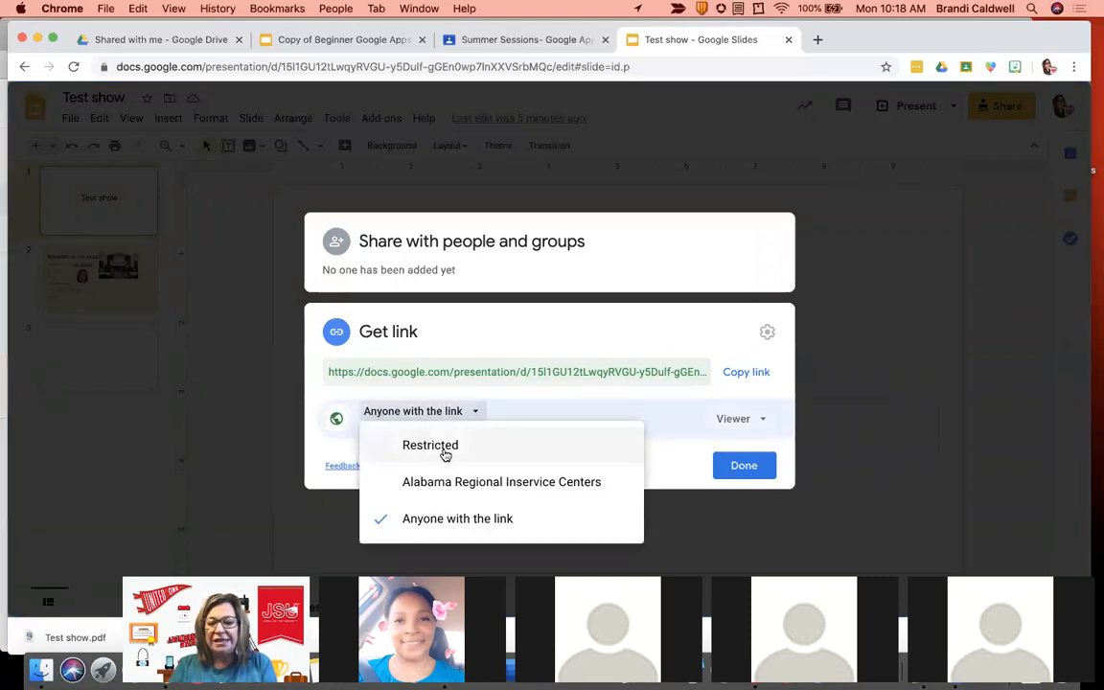
left_click(445, 447)
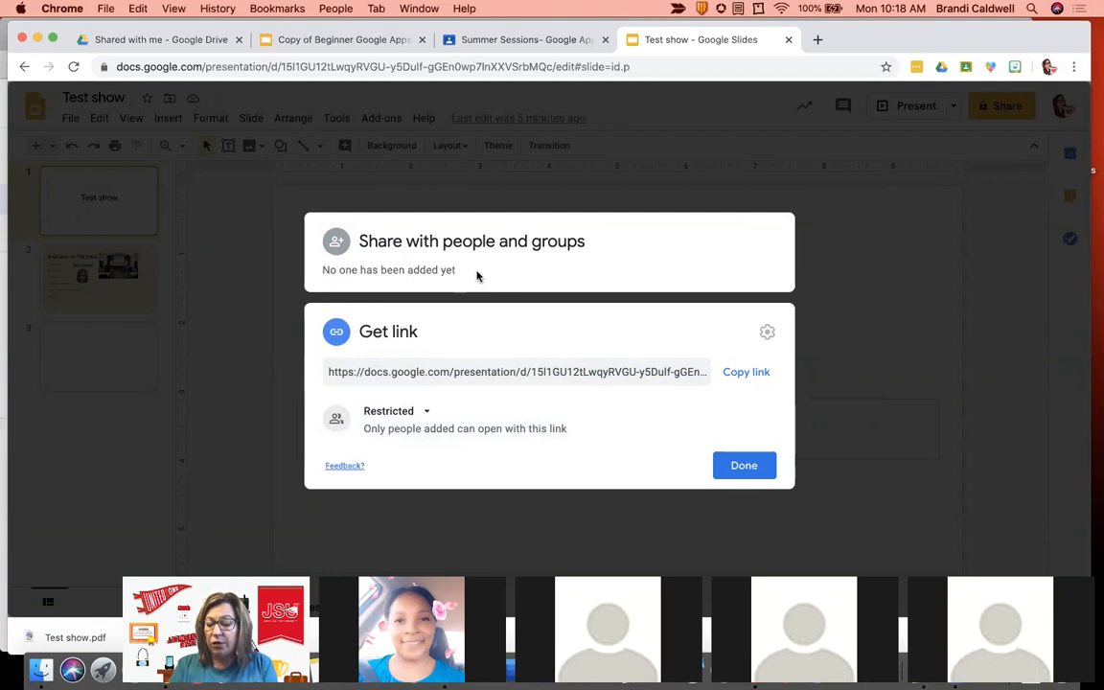
Set the Test show link access to Alabama Regional Inservice Centers and close the sharing settings.
left_click(420, 420)
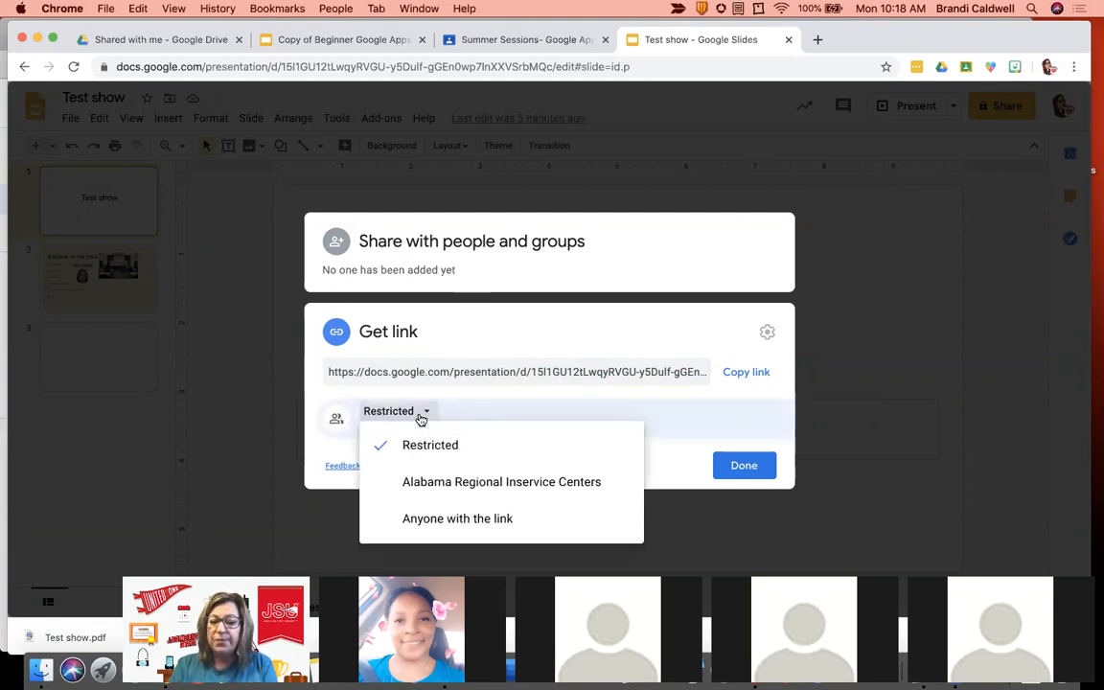
left_click(432, 484)
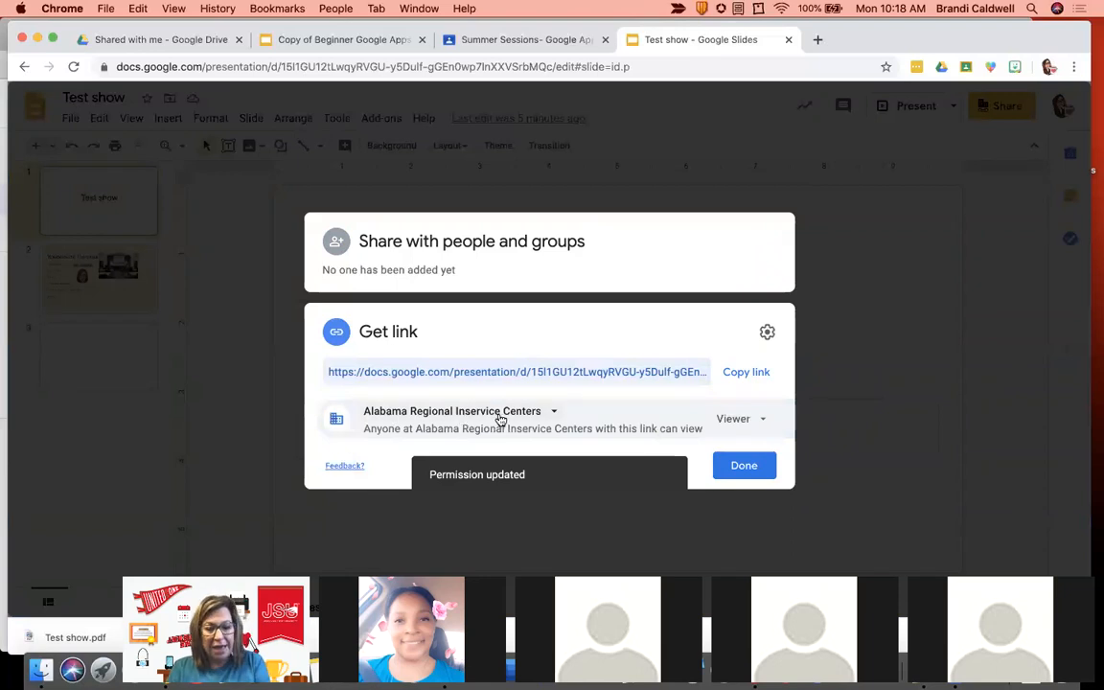
left_click(550, 411)
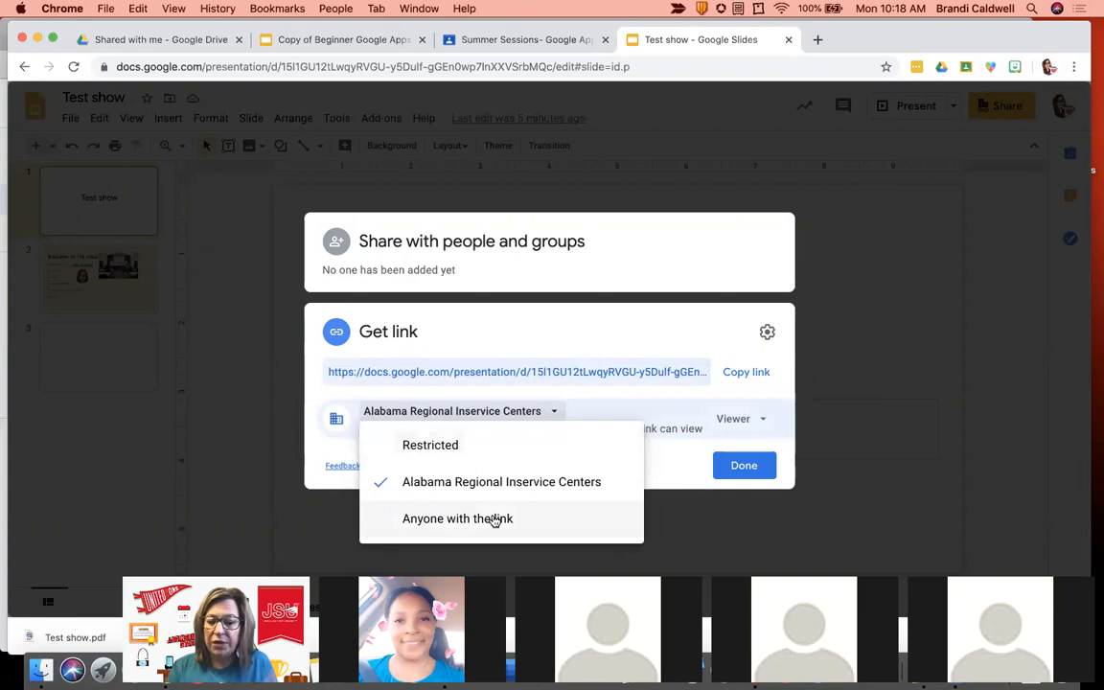
left_click(743, 468)
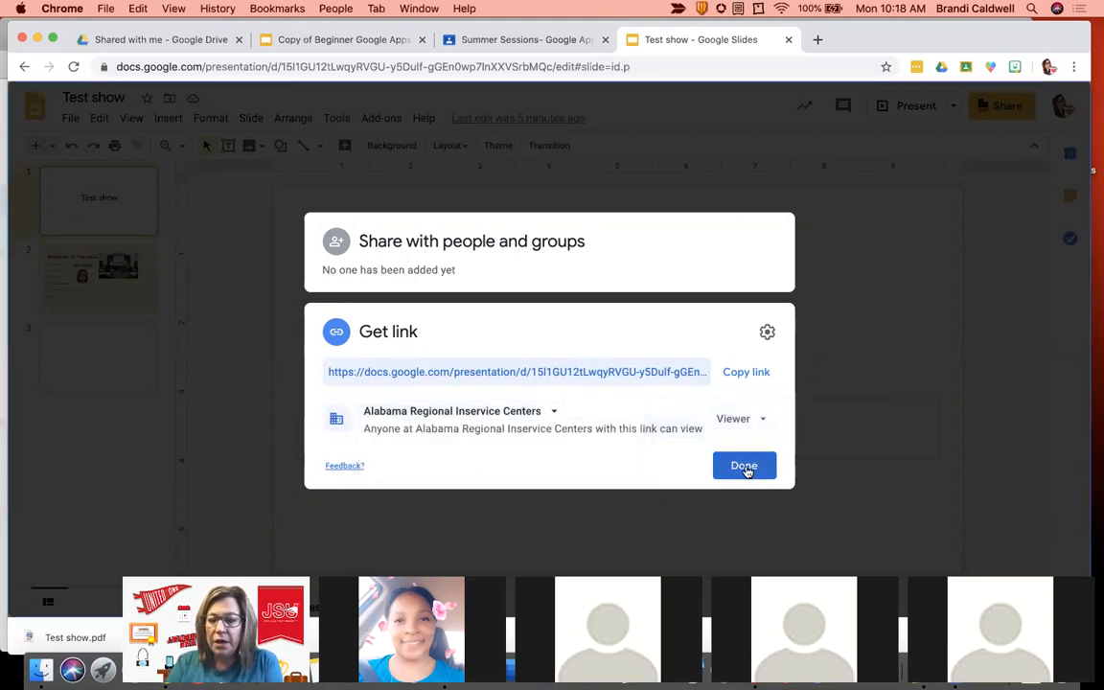
left_click(740, 466)
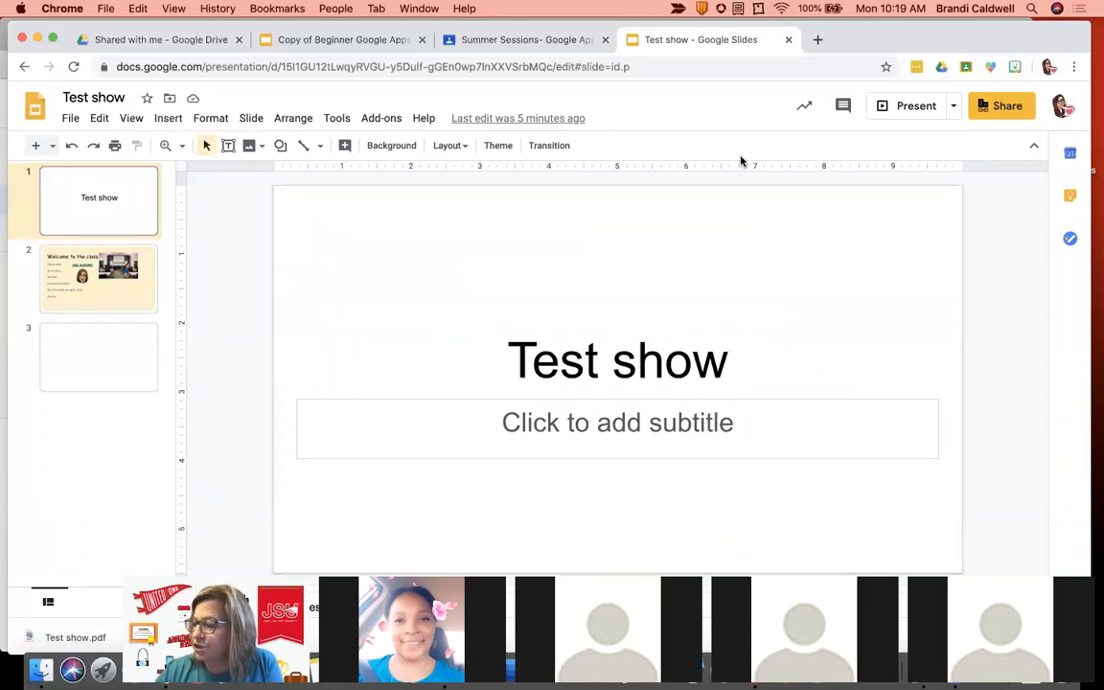
Return to the Beginner Google Apps presentation and show slide 11, Slides Tips, Tricks, and Templates.
left_click(345, 39)
scroll(72, 498, "down", 2)
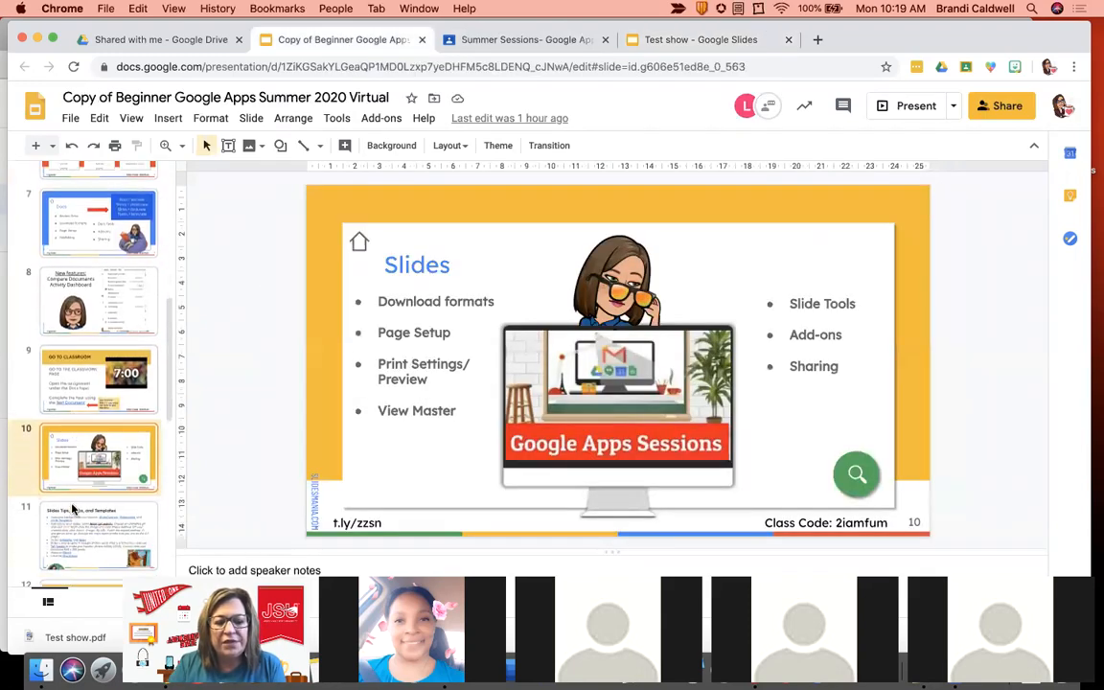
left_click(71, 509)
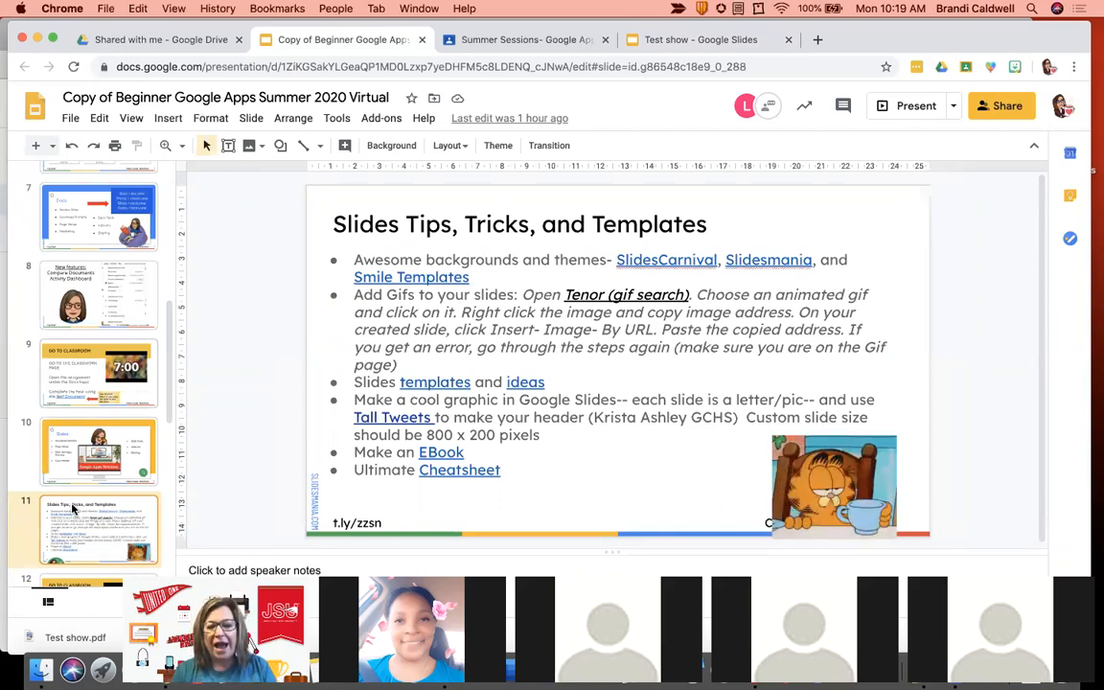
Open the Slidesmania website linked on the slide and browse its free Google Slides templates.
left_click(771, 265)
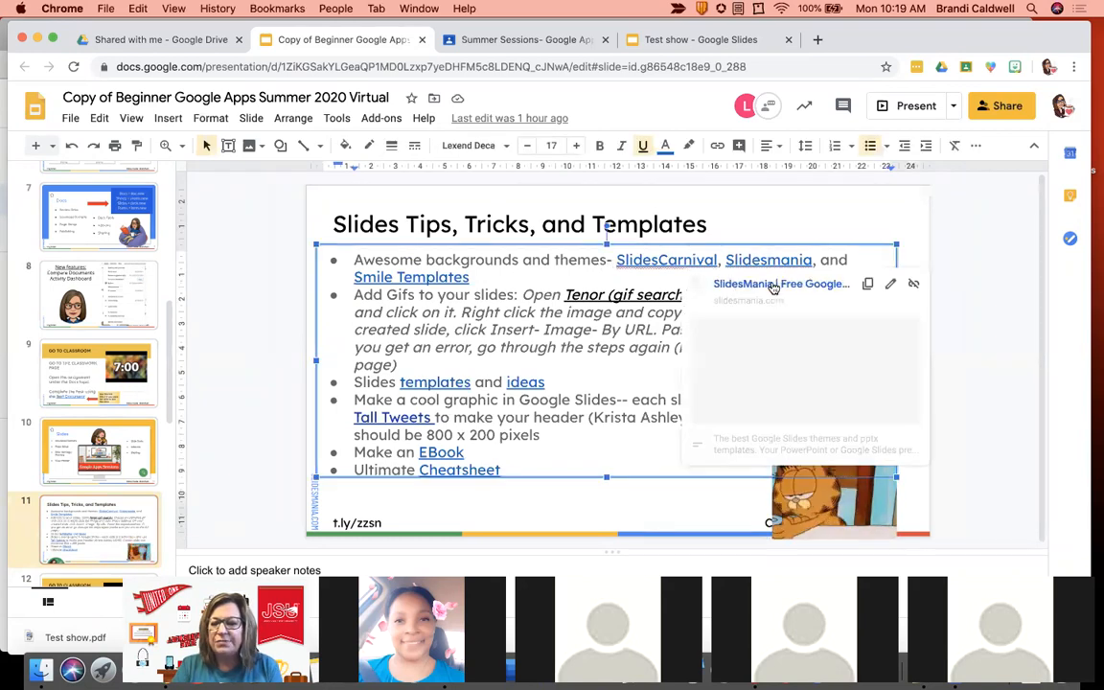
left_click(773, 285)
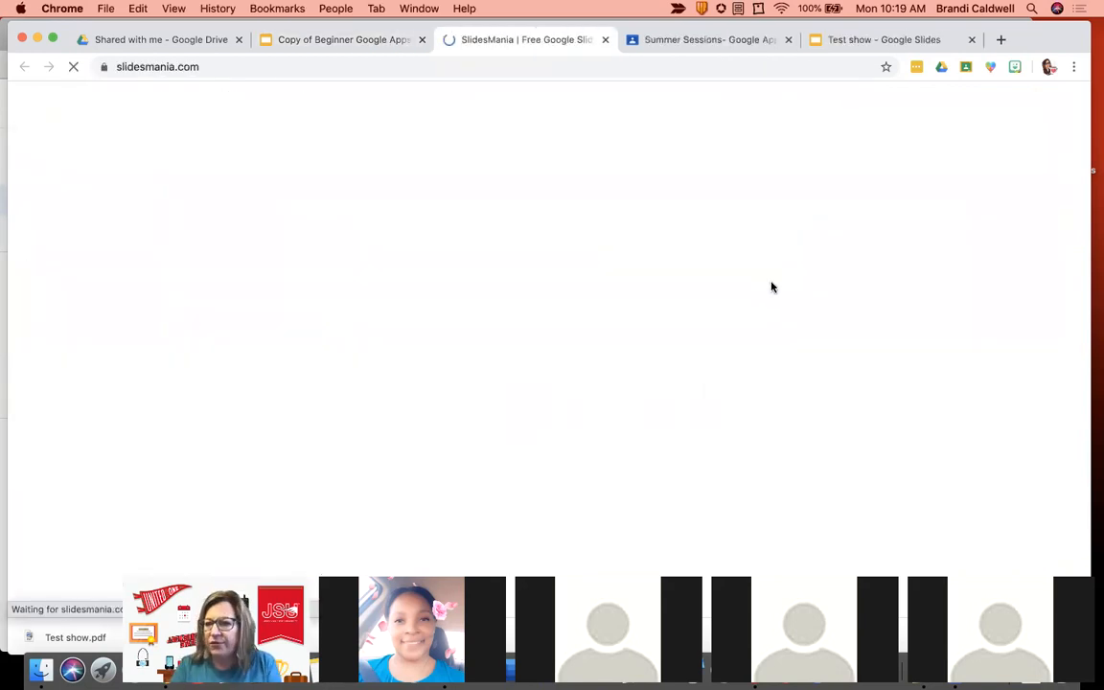
scroll(531, 427, "down", 6)
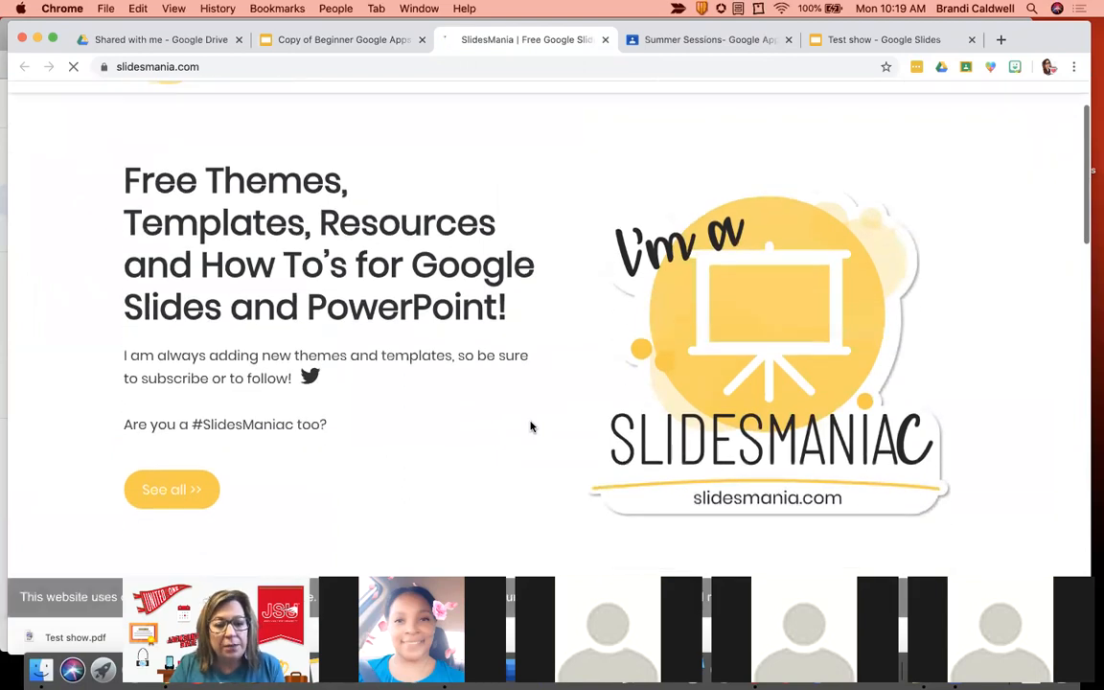
scroll(531, 426, "down", 4)
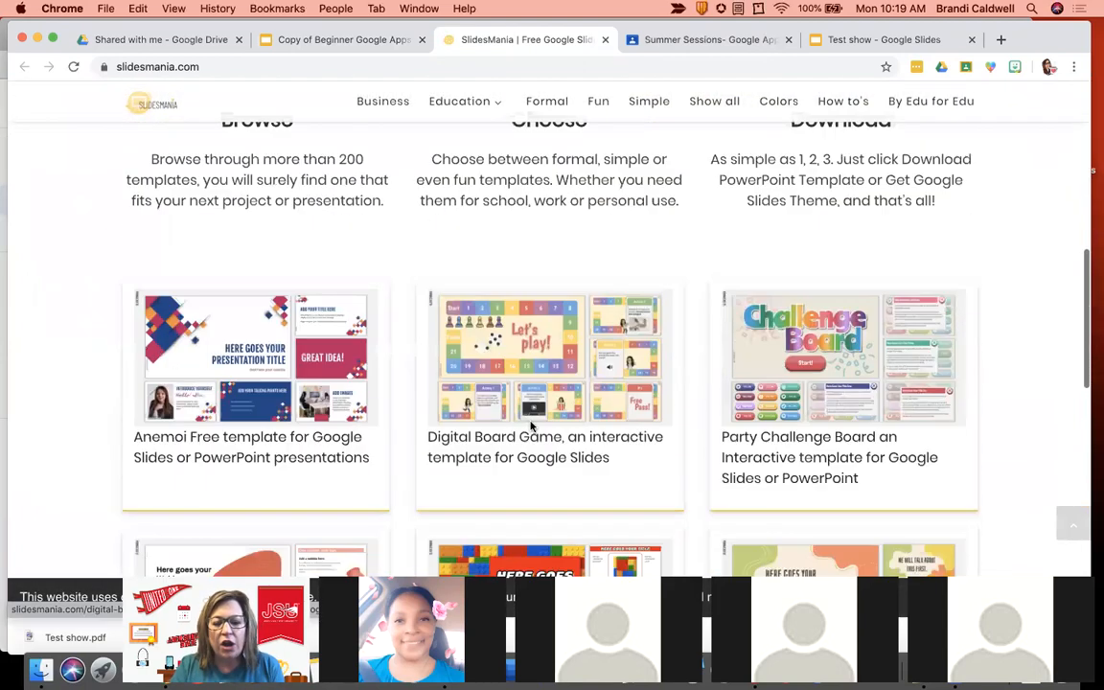
scroll(531, 426, "down", 2)
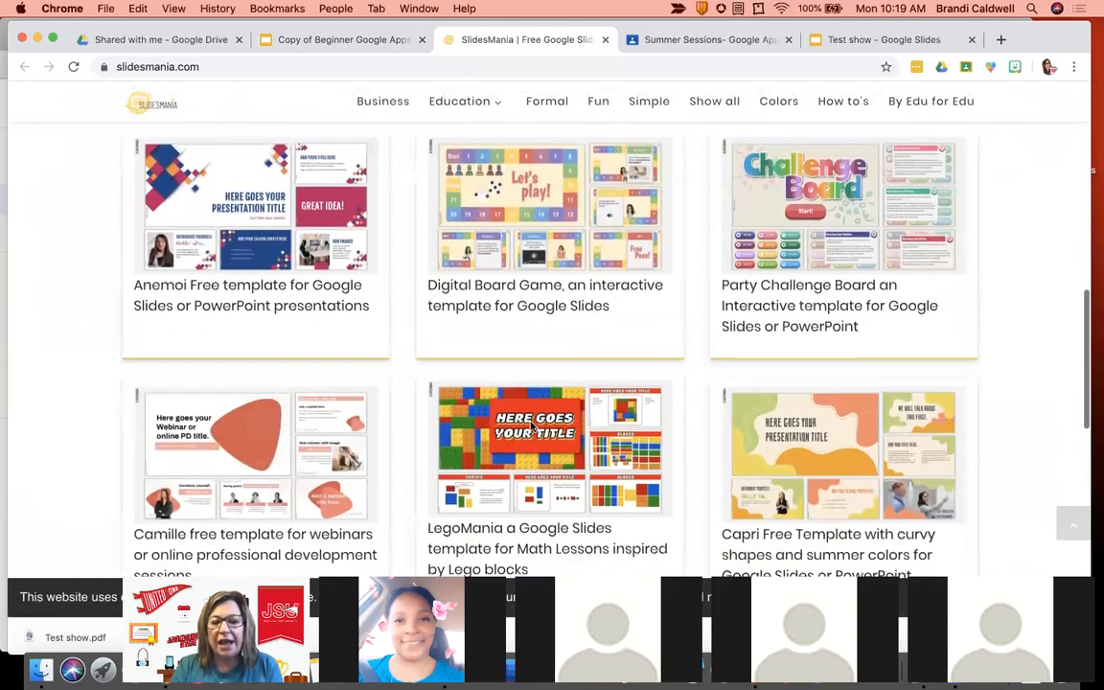
Look over the remaining free templates on the SlidesMania homepage and return to its start.
scroll(533, 426, "down", 2)
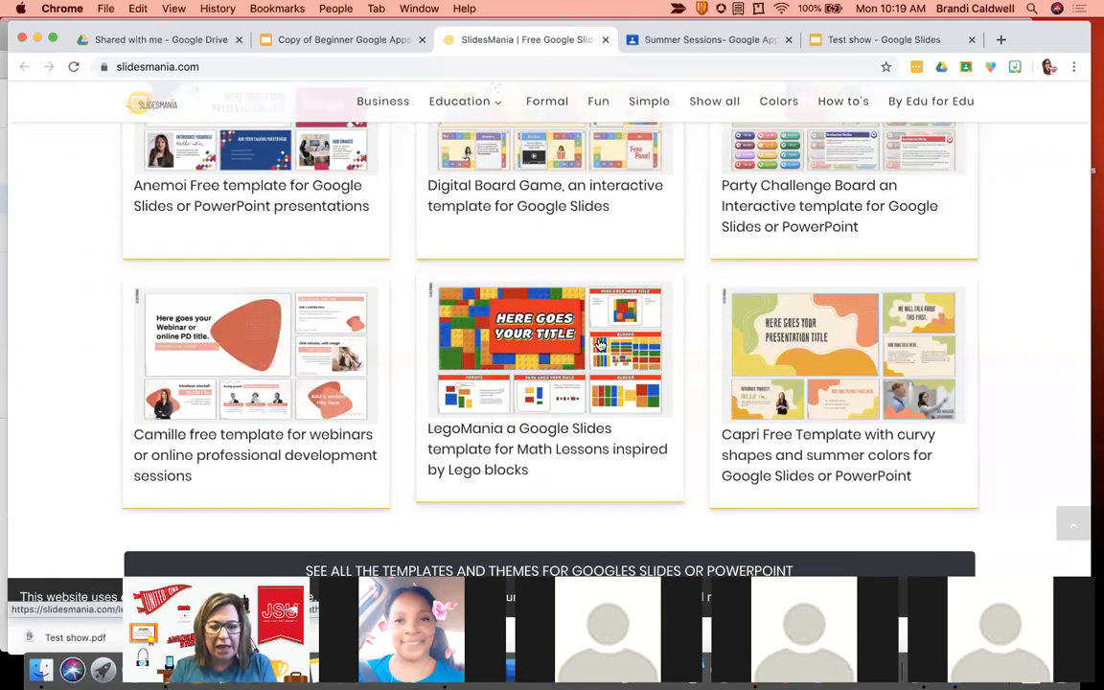
scroll(592, 338, "down", 6)
scroll(592, 337, "up", 14)
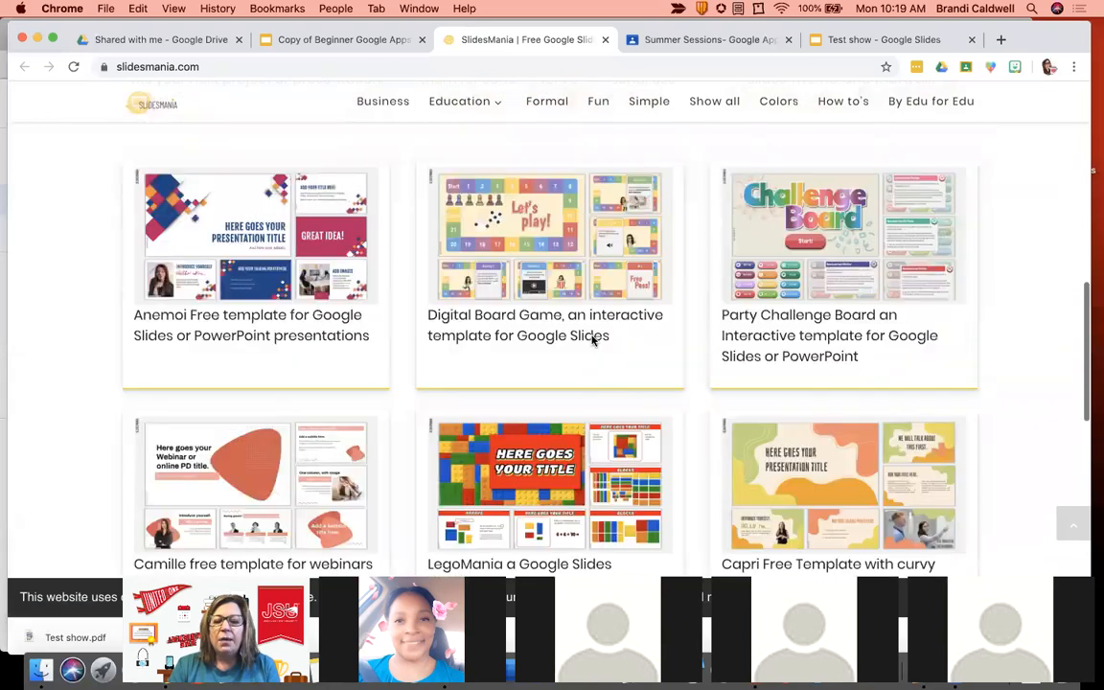
scroll(591, 337, "up", 10)
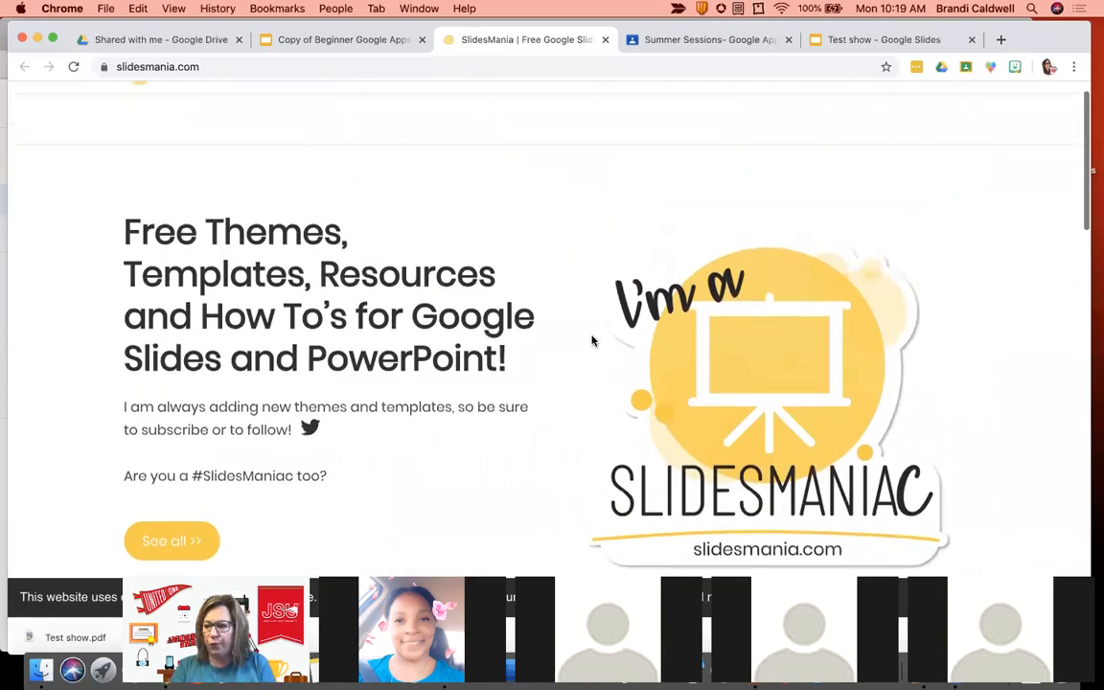
scroll(591, 339, "down", 1)
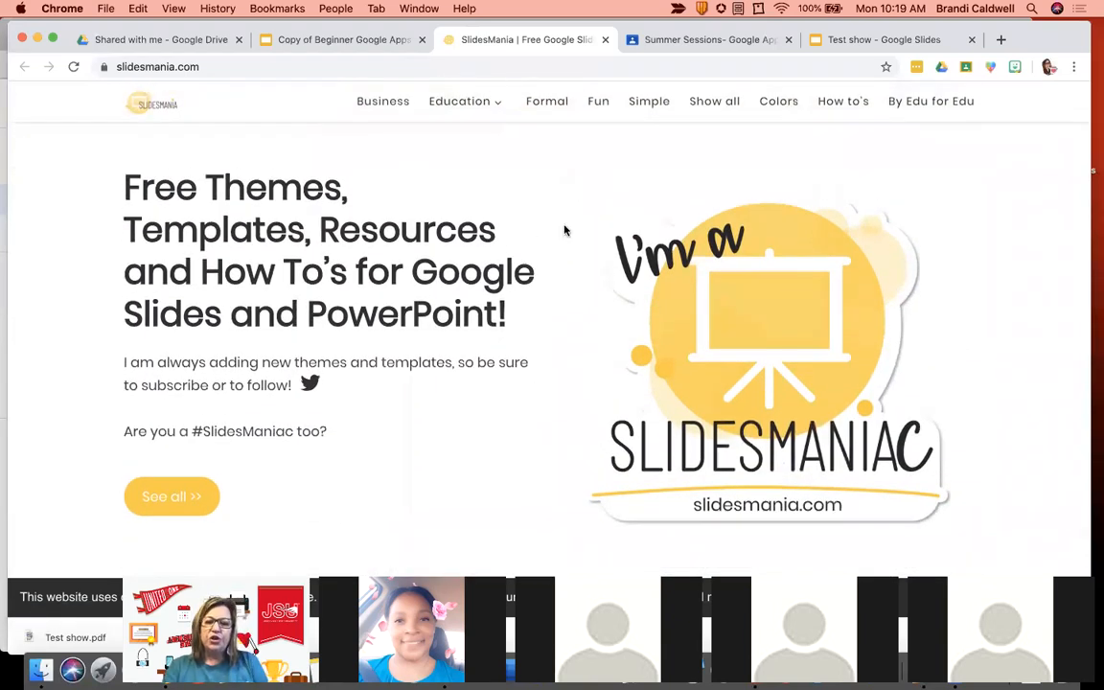
scroll(565, 229, "up", 2)
Open SlidesMania's Education category and browse its templates, down to the Cinema Choice Board and Weekly Planner.
mouse_move(480, 135)
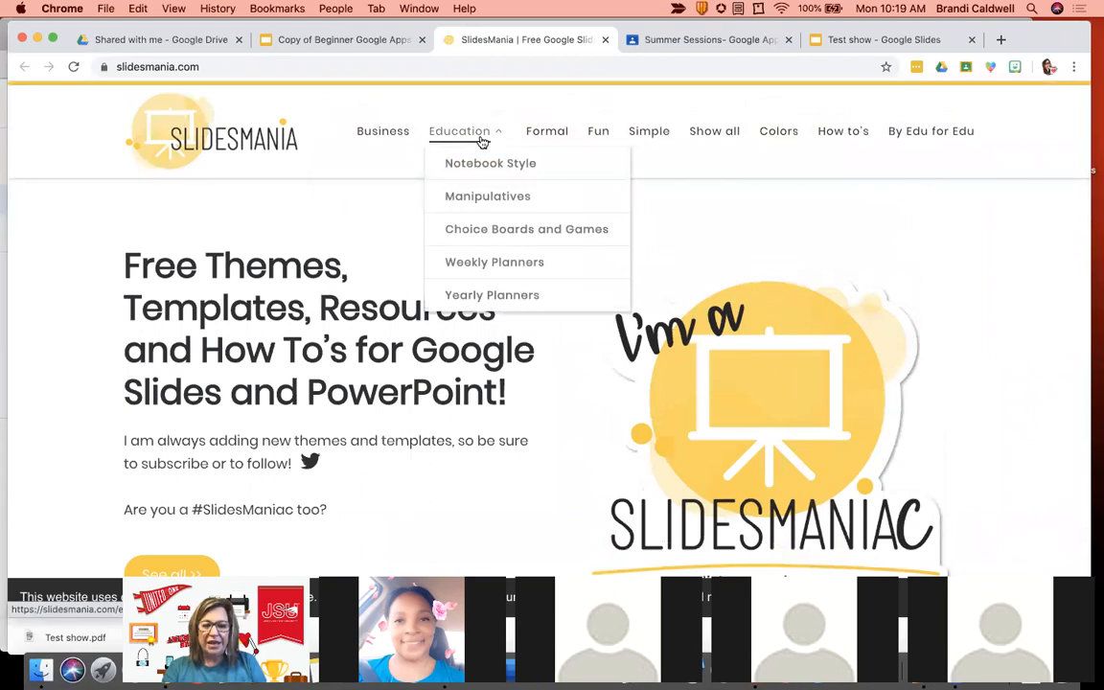
left_click(480, 138)
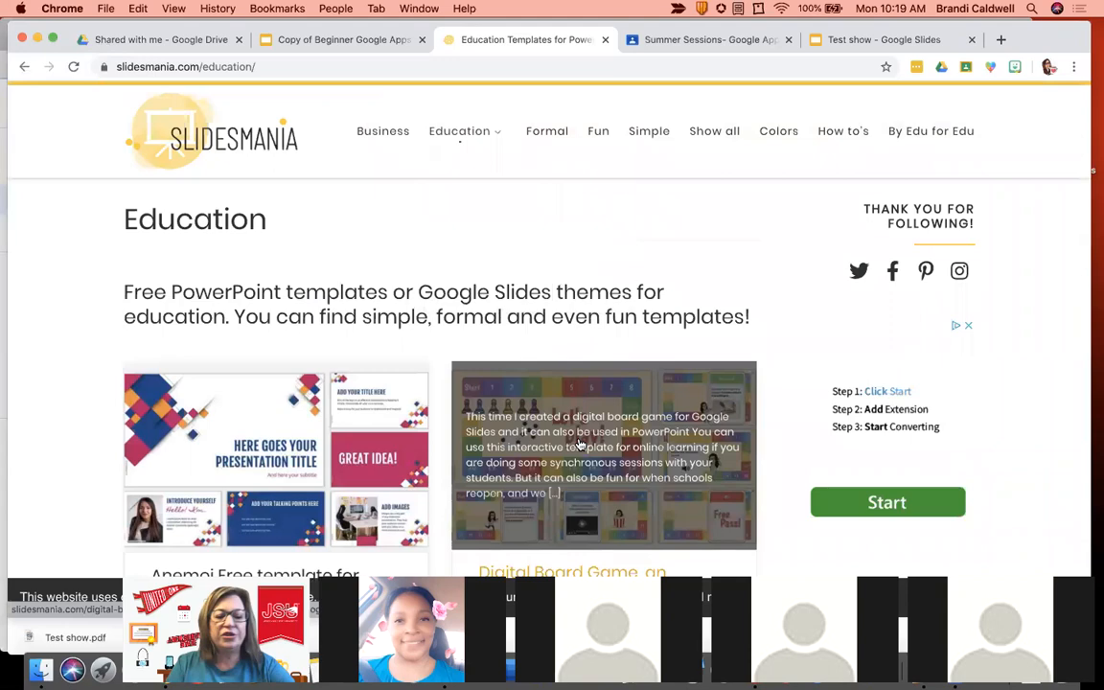
scroll(738, 474, "down", 5)
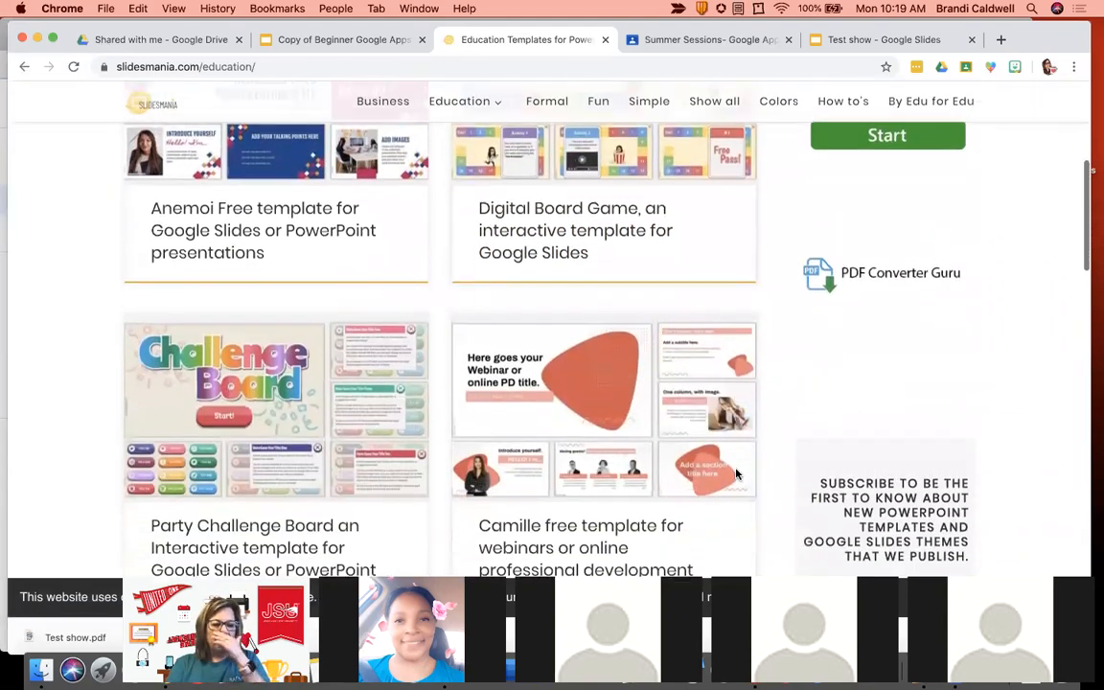
scroll(736, 474, "down", 8)
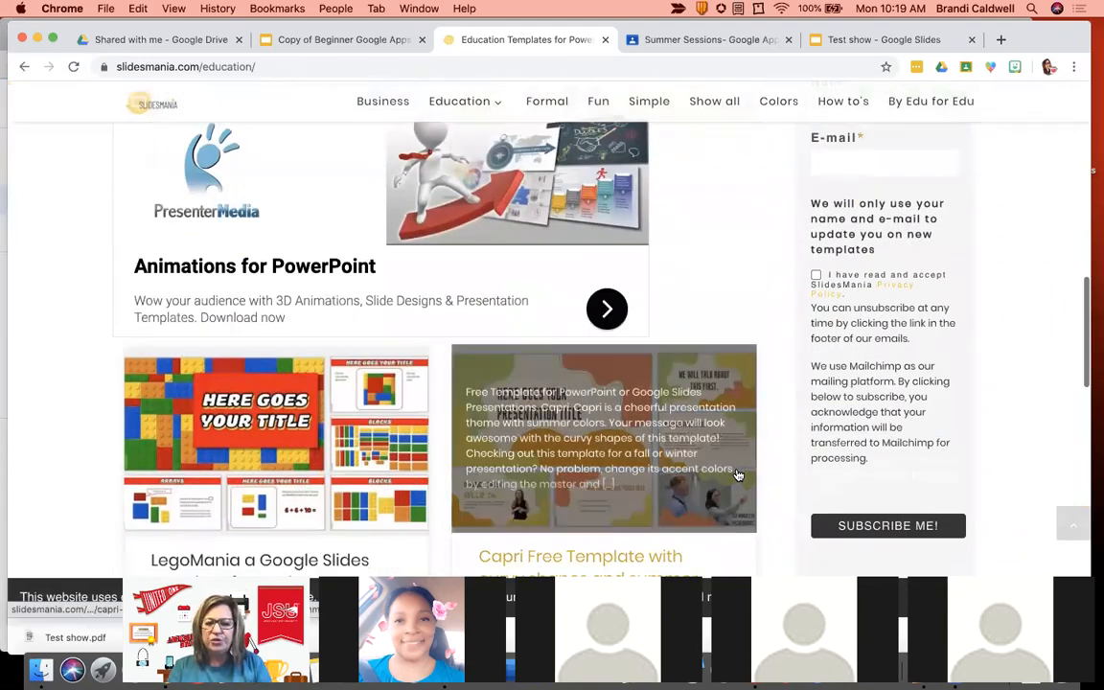
scroll(736, 474, "down", 5)
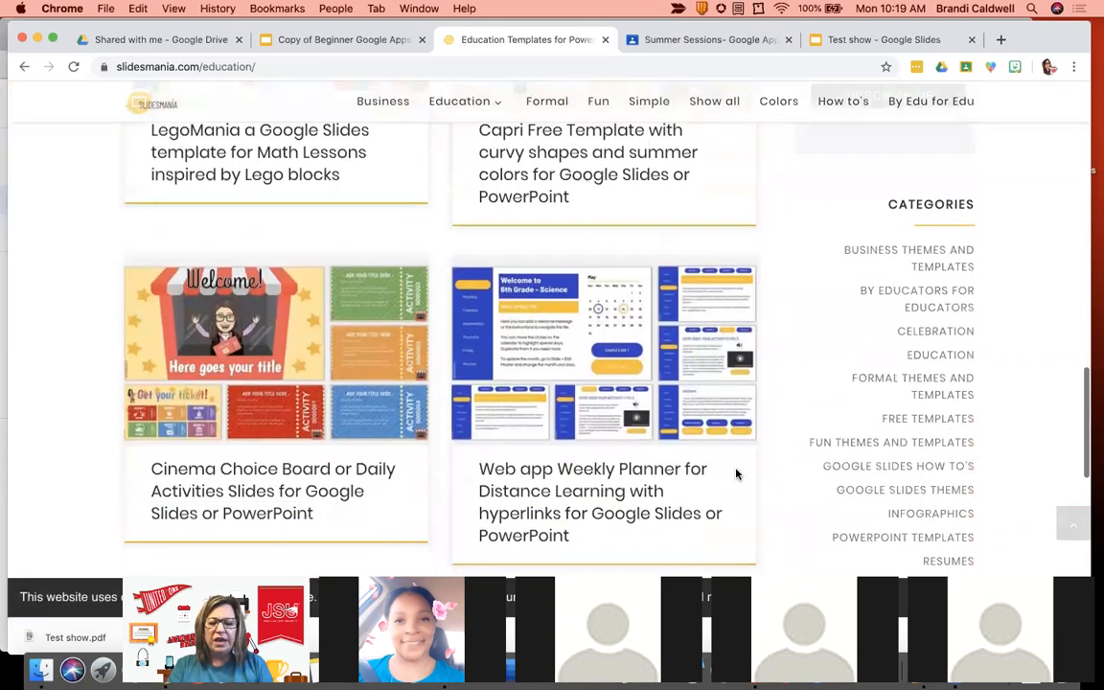
scroll(290, 361, "up", 6)
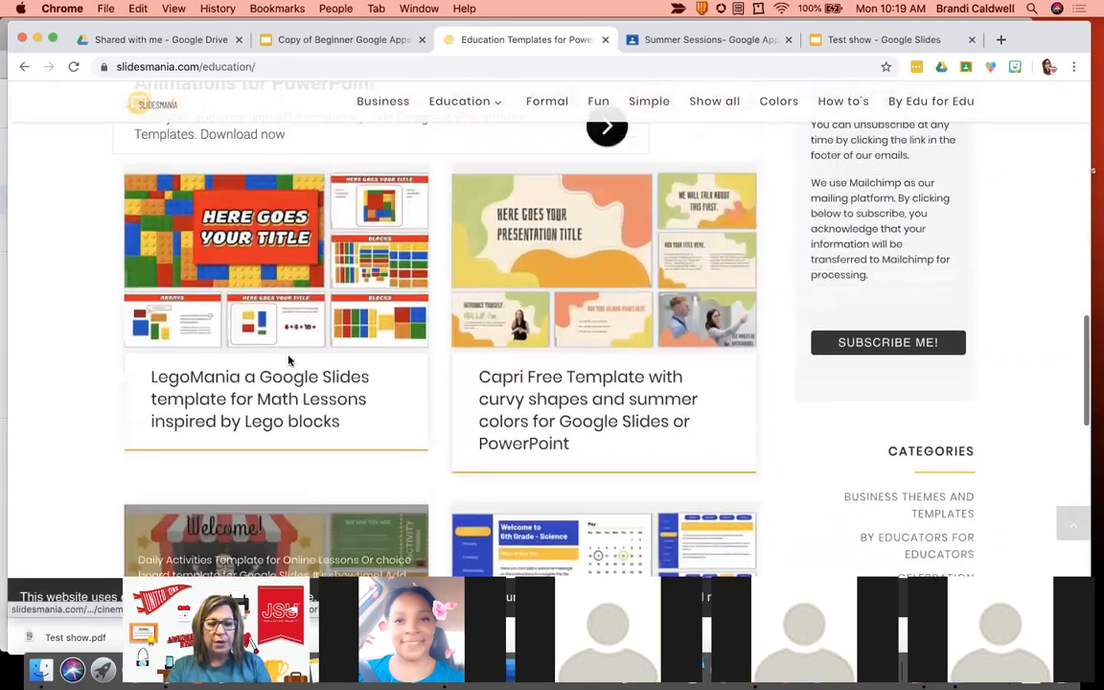
Get the Google Slides theme of the LegoMania math lessons template and create an editable copy from it.
left_click(319, 313)
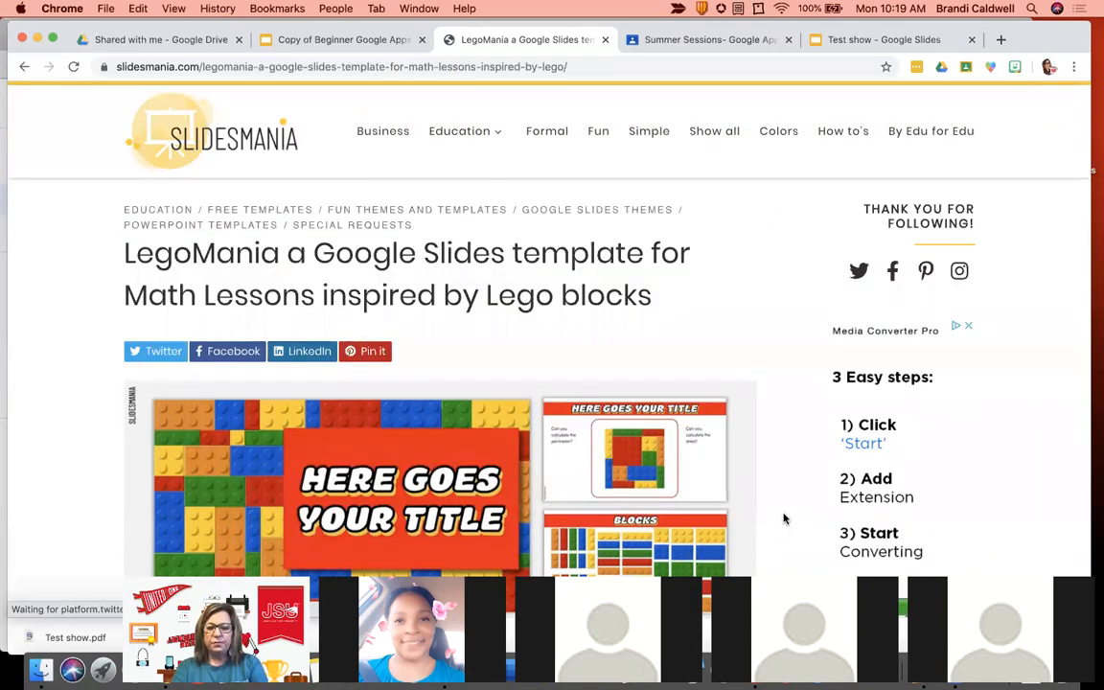
scroll(784, 519, "down", 10)
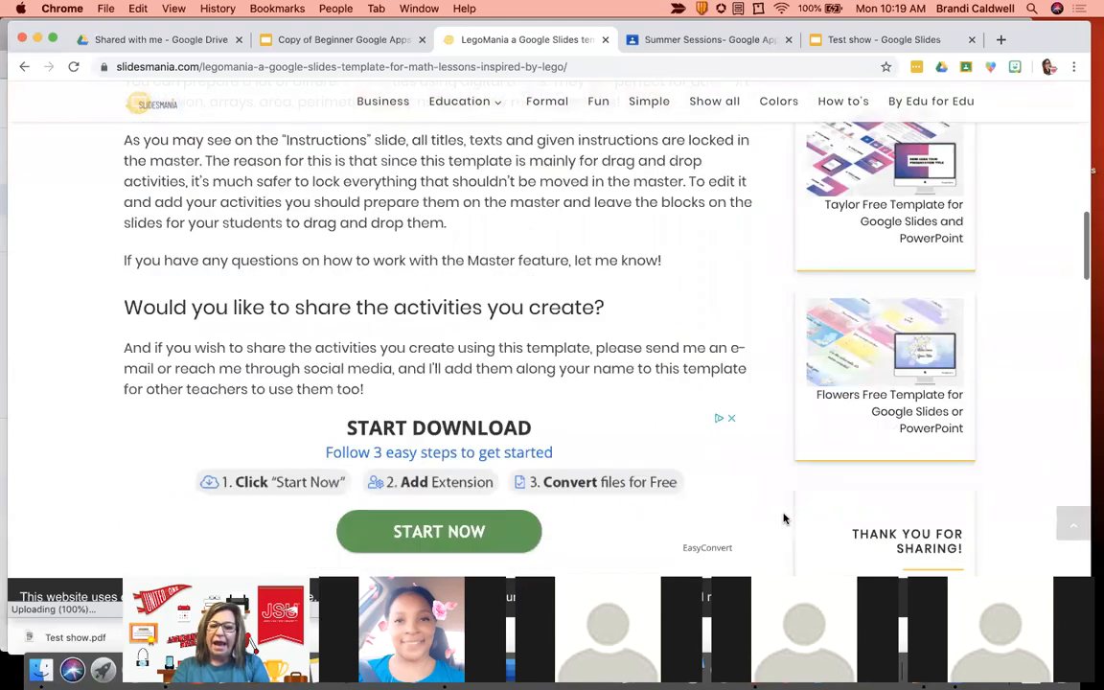
scroll(784, 519, "down", 5)
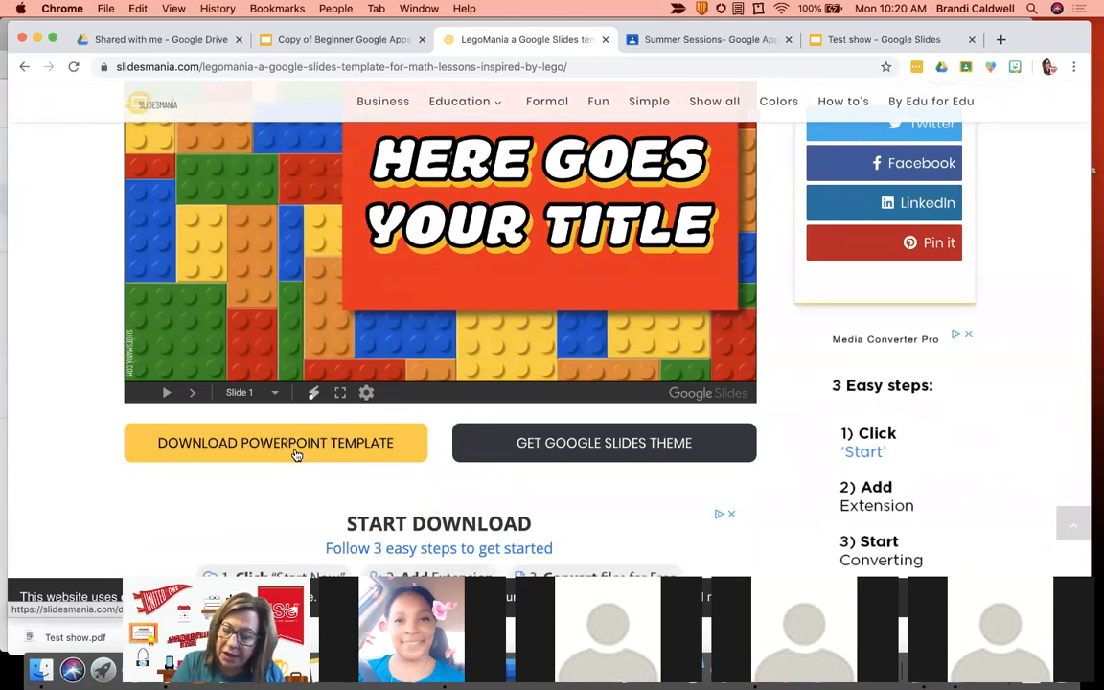
left_click(586, 447)
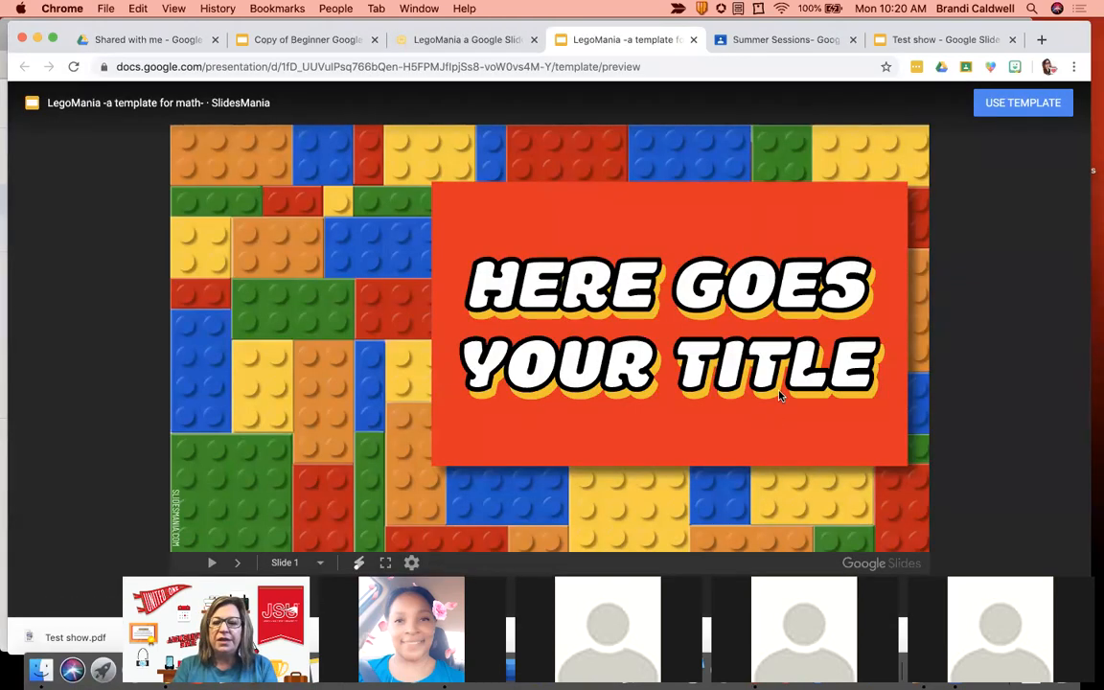
left_click(1036, 109)
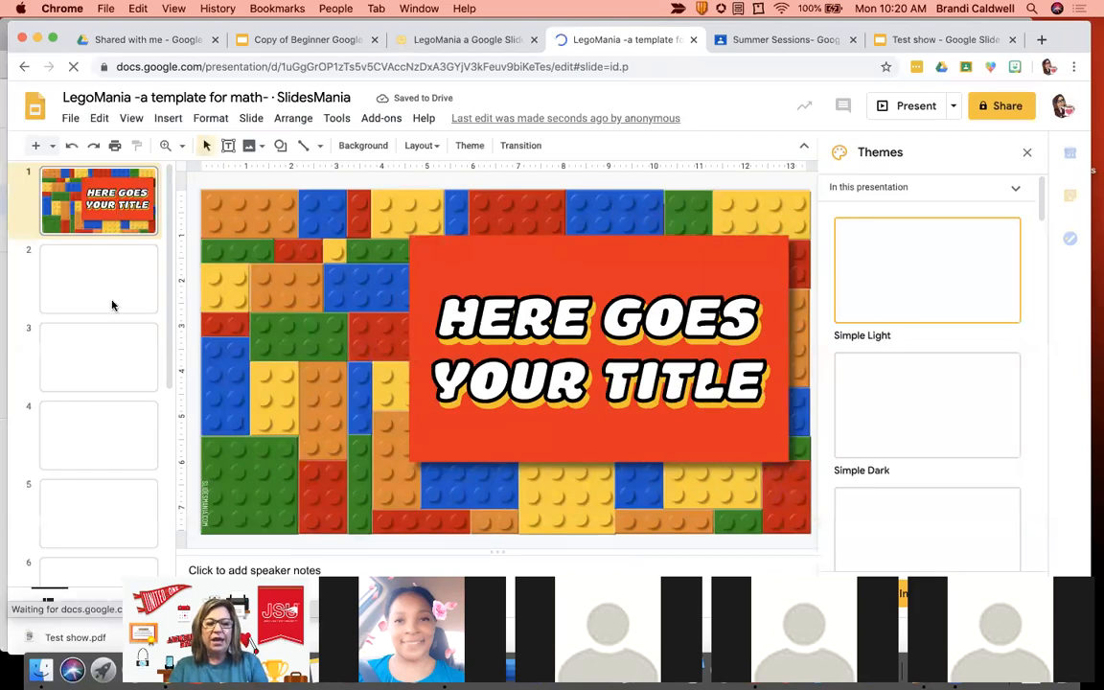
Look through slides 2 to 7 of the LegoMania presentation and return to its Instructions slide.
left_click(123, 287)
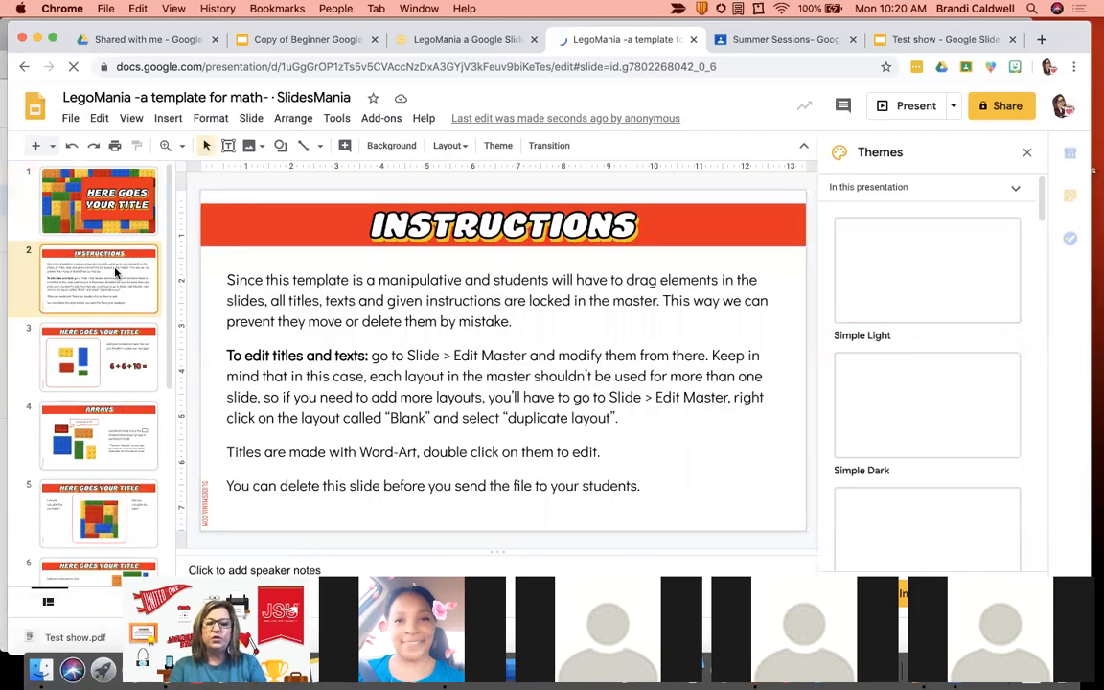
left_click(111, 382)
left_click(112, 426)
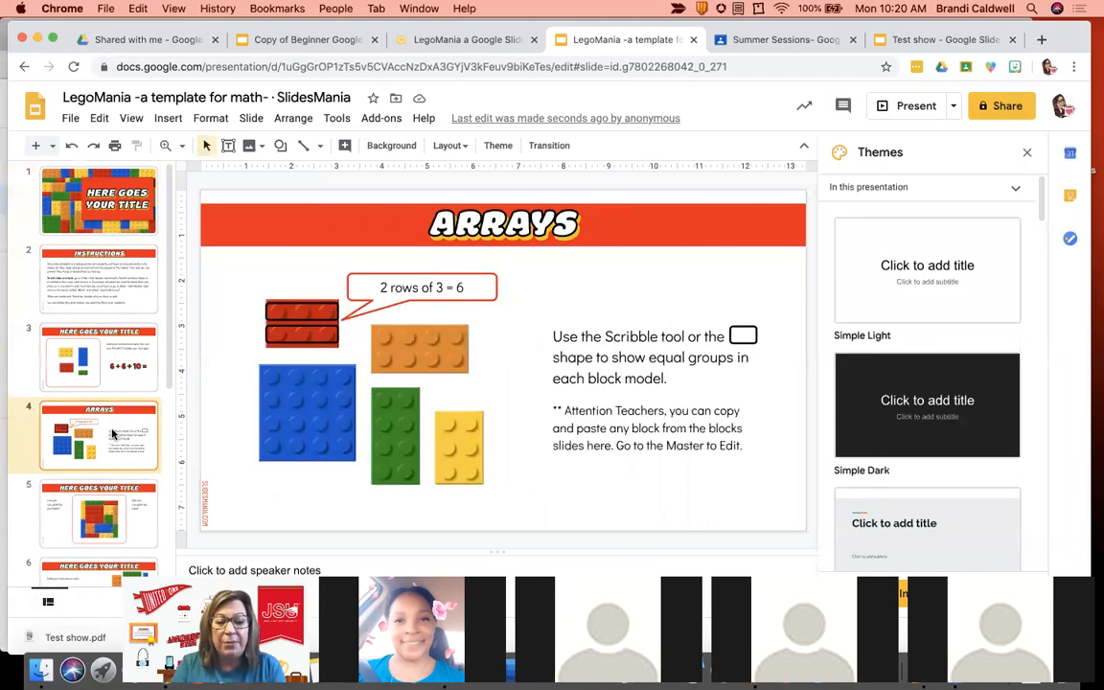
scroll(101, 498, "down", 2)
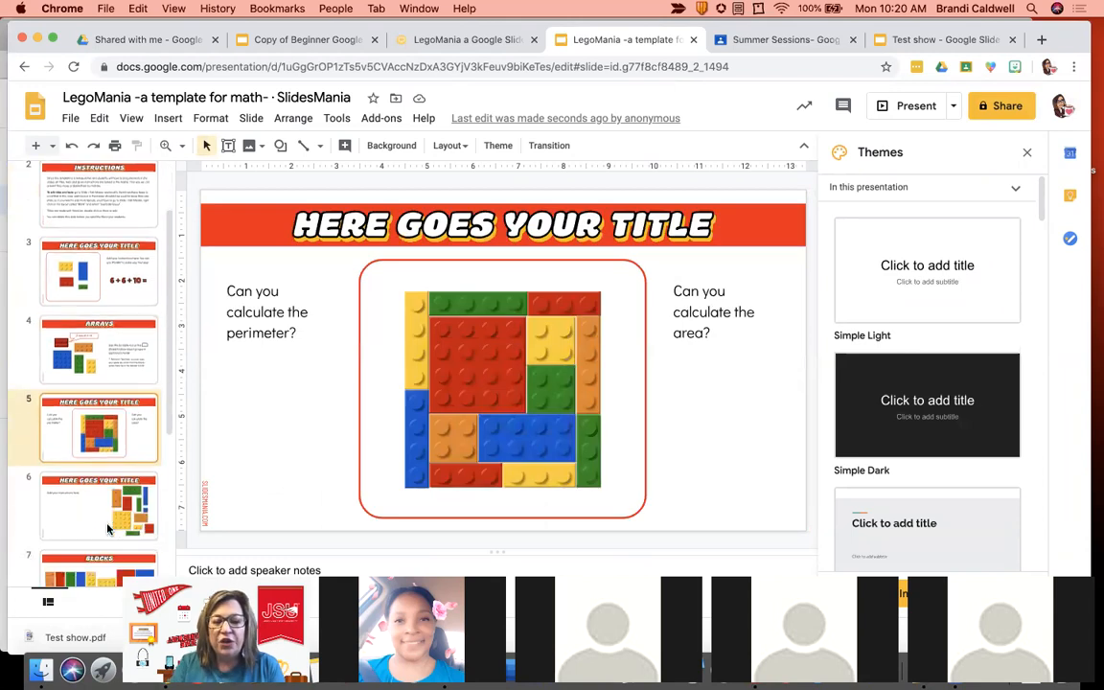
left_click(113, 490)
scroll(113, 489, "down", 3)
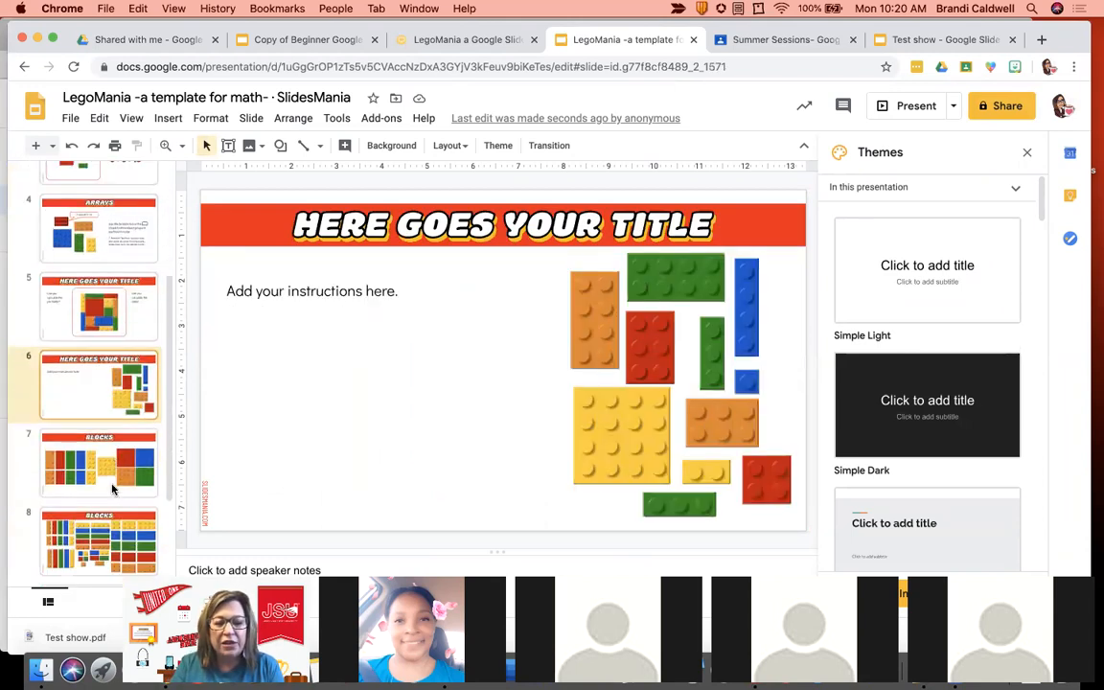
left_click(113, 474)
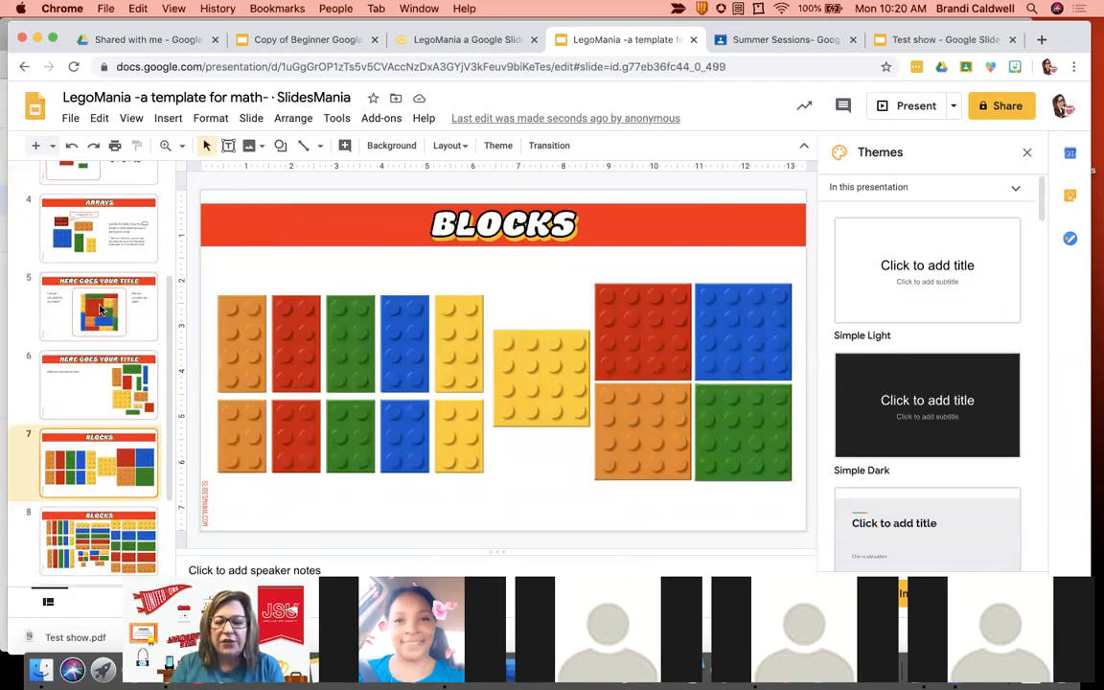
scroll(100, 309, "up", 5)
left_click(105, 284)
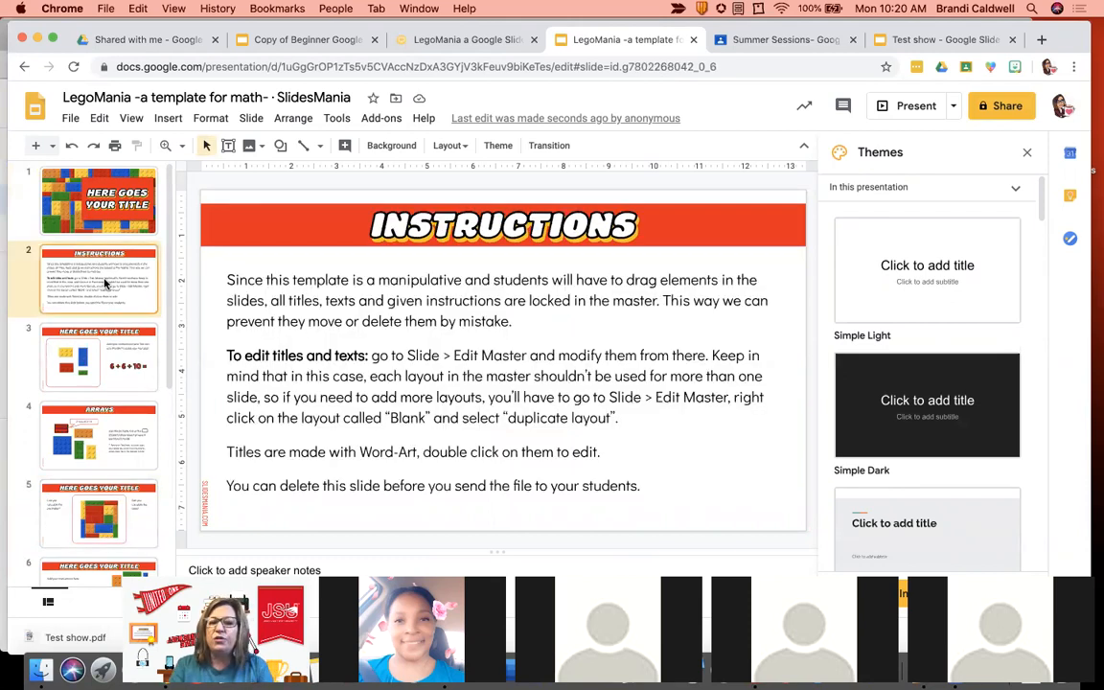
Close the theme choices and the LegoMania presentation, returning to the template's page on SlidesMania.
left_click(1027, 152)
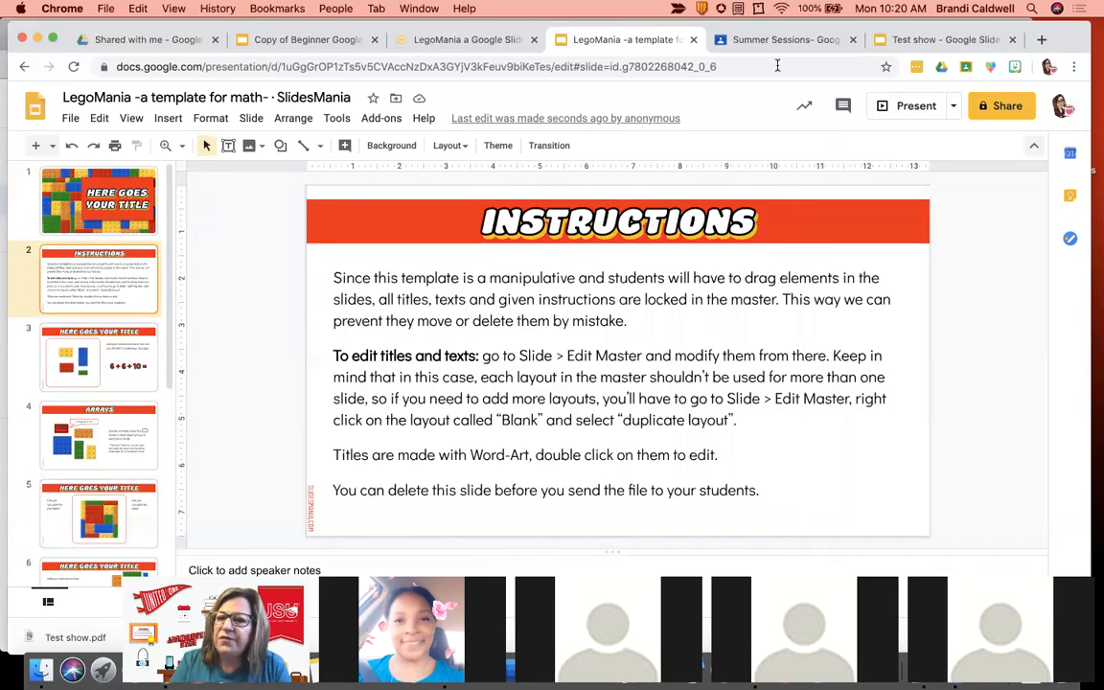
left_click(695, 40)
scroll(537, 374, "down", 10)
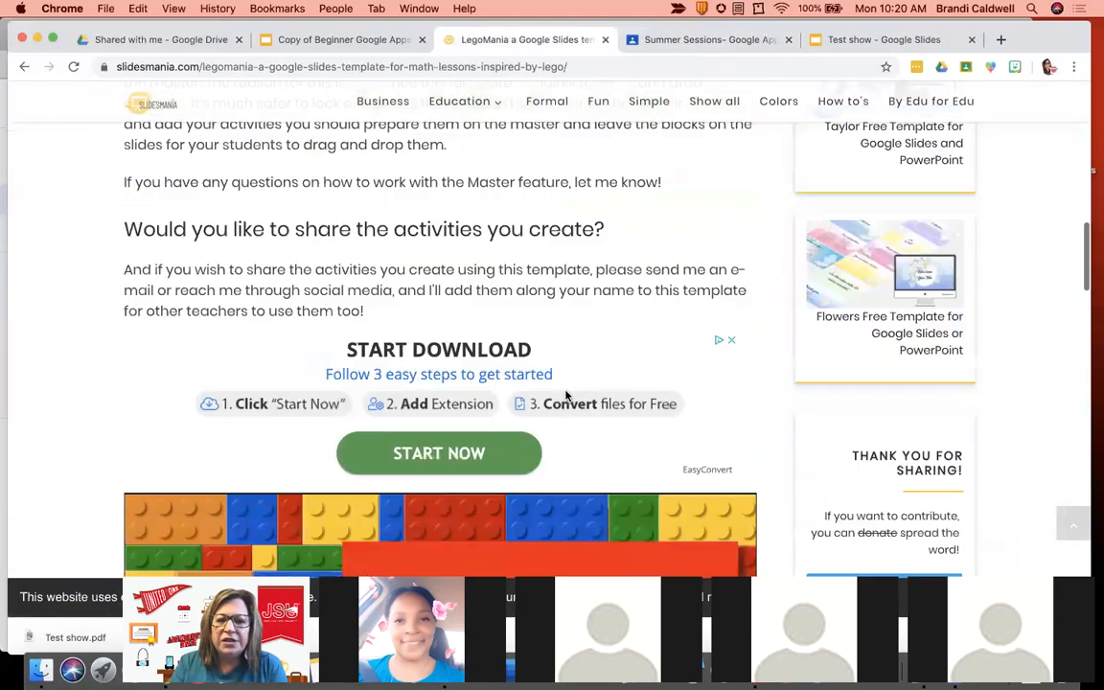
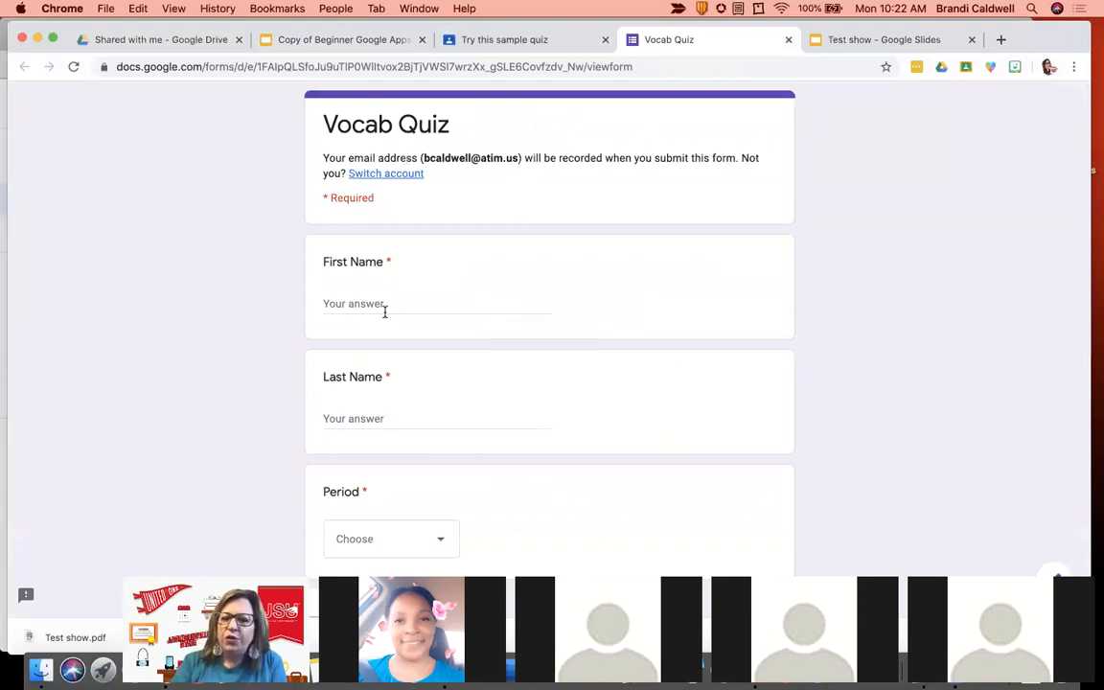
Examine the Vocab Quiz form's First Name, Last Name and Period questions, and close the form.
scroll(388, 305, "down", 3)
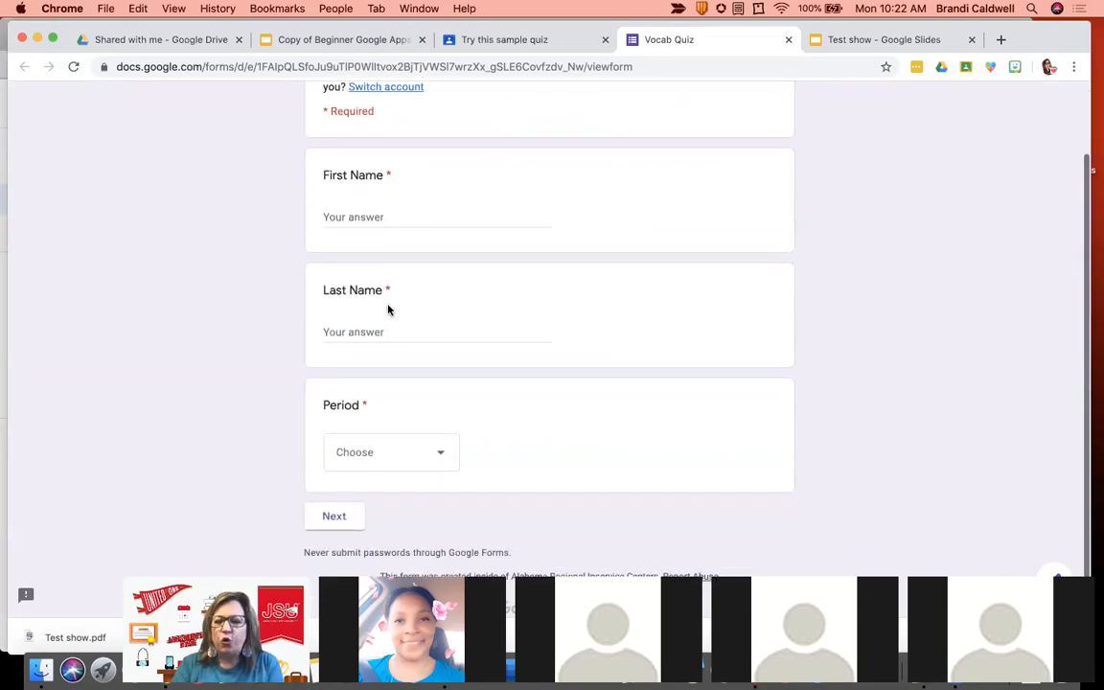
scroll(388, 305, "up", 3)
left_click(389, 305)
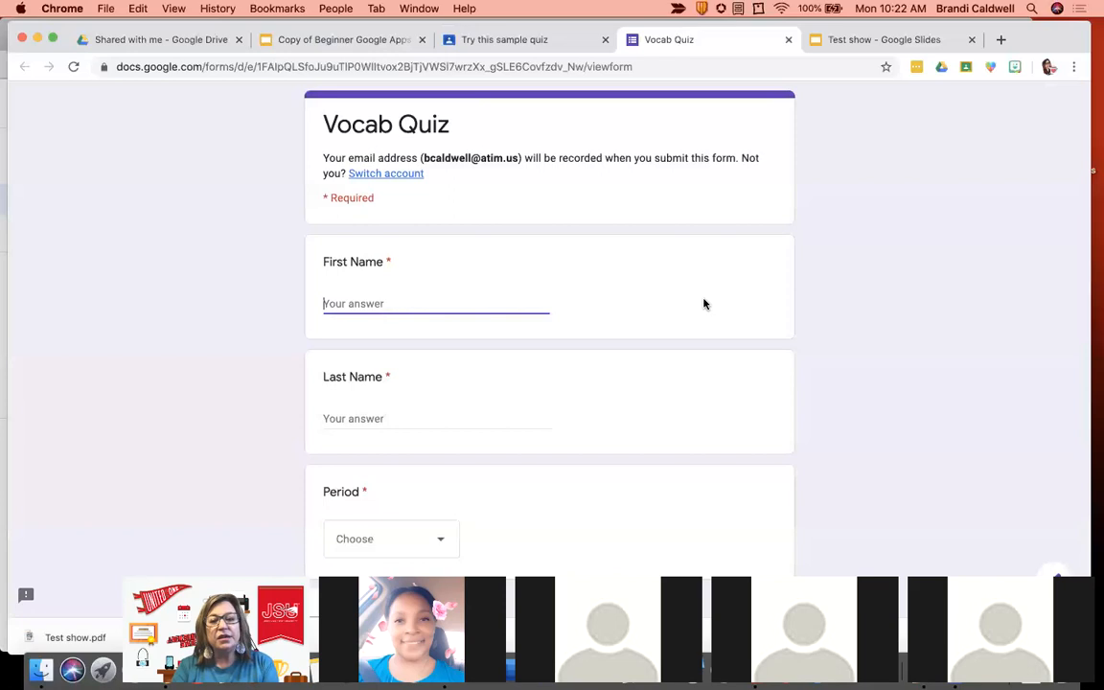
scroll(767, 268, "down", 2)
scroll(767, 268, "down", 1)
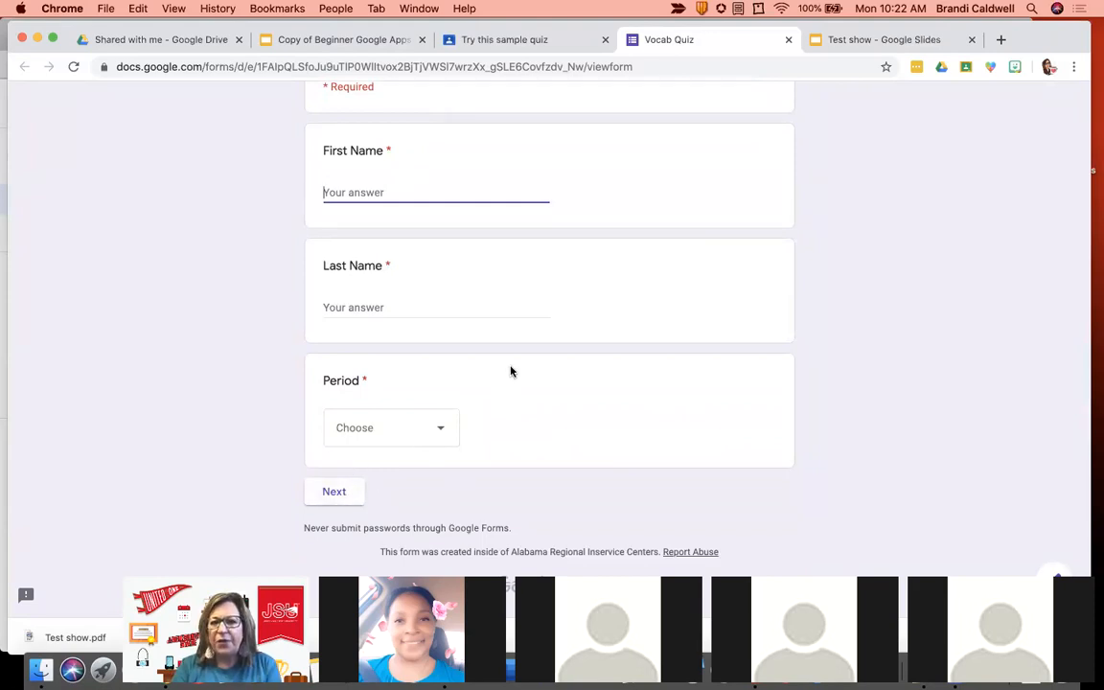
scroll(510, 370, "up", 3)
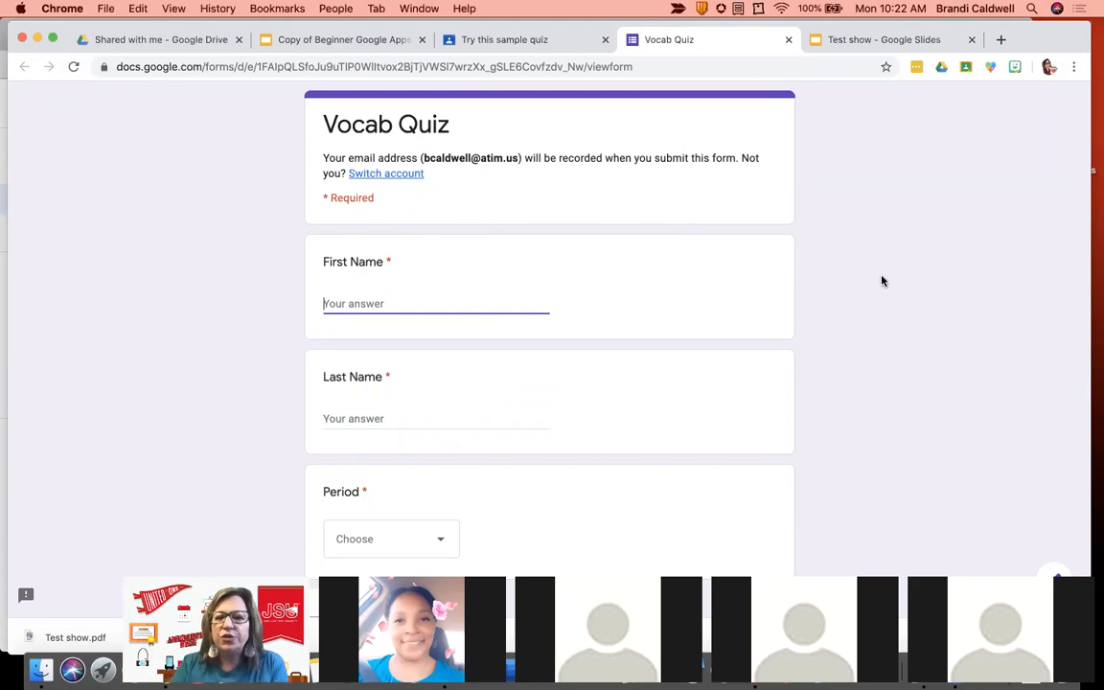
left_click(787, 42)
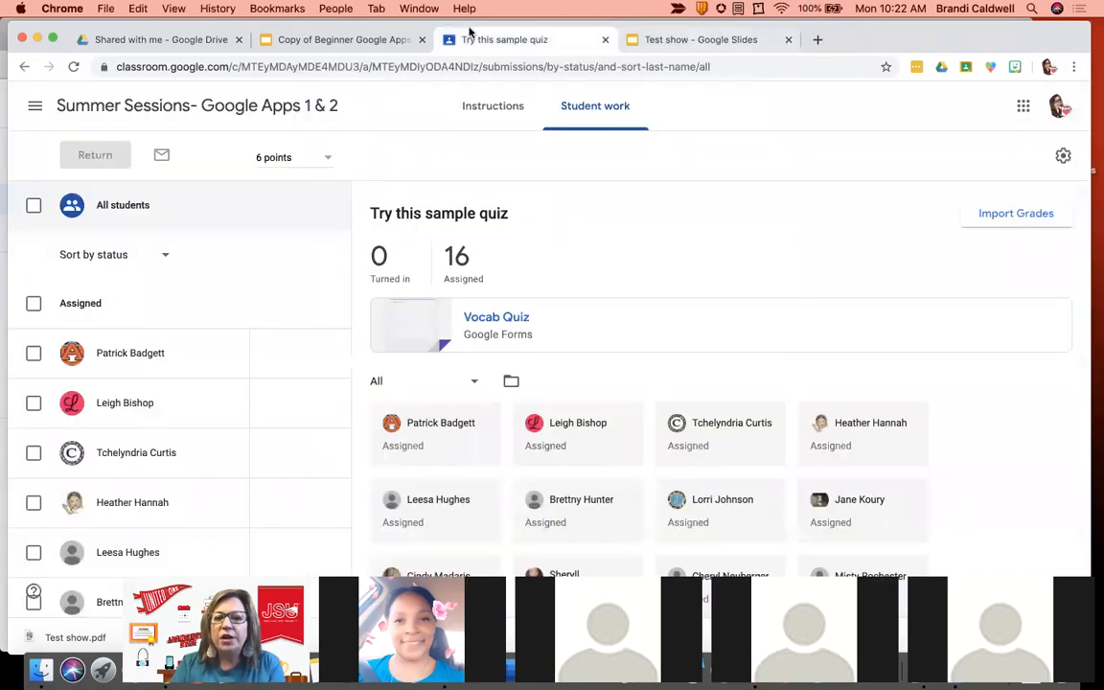
Return to the Forms slide of the Beginner Google Apps presentation and create a blank Google Form through forms.new.
left_click(358, 42)
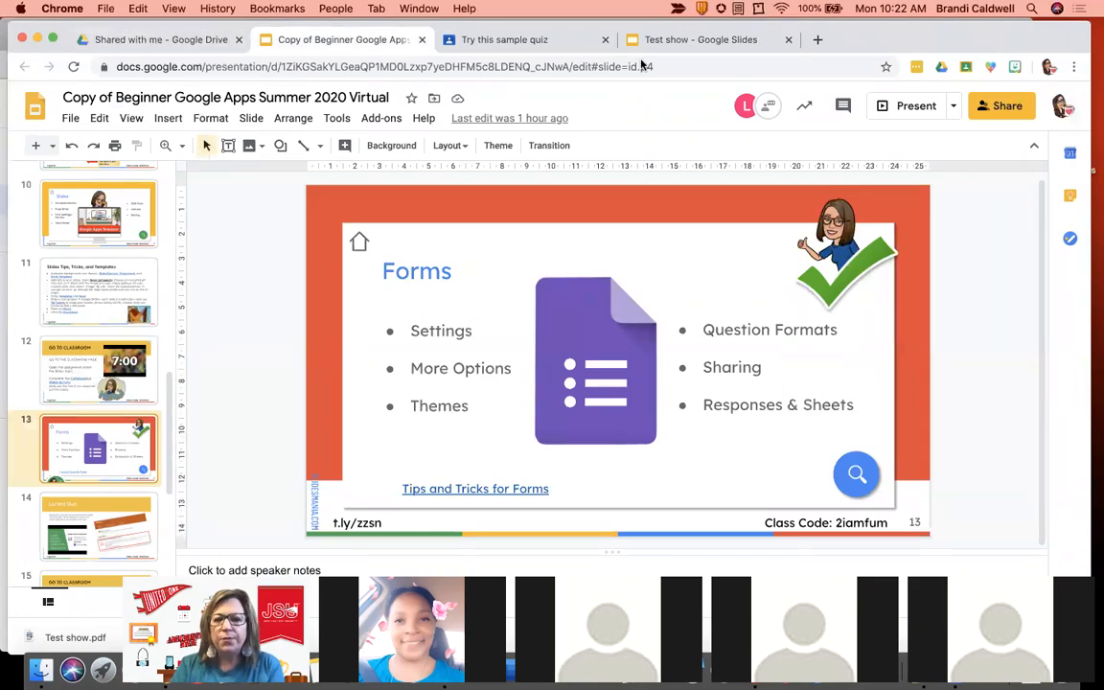
left_click(817, 40)
type("forms.")
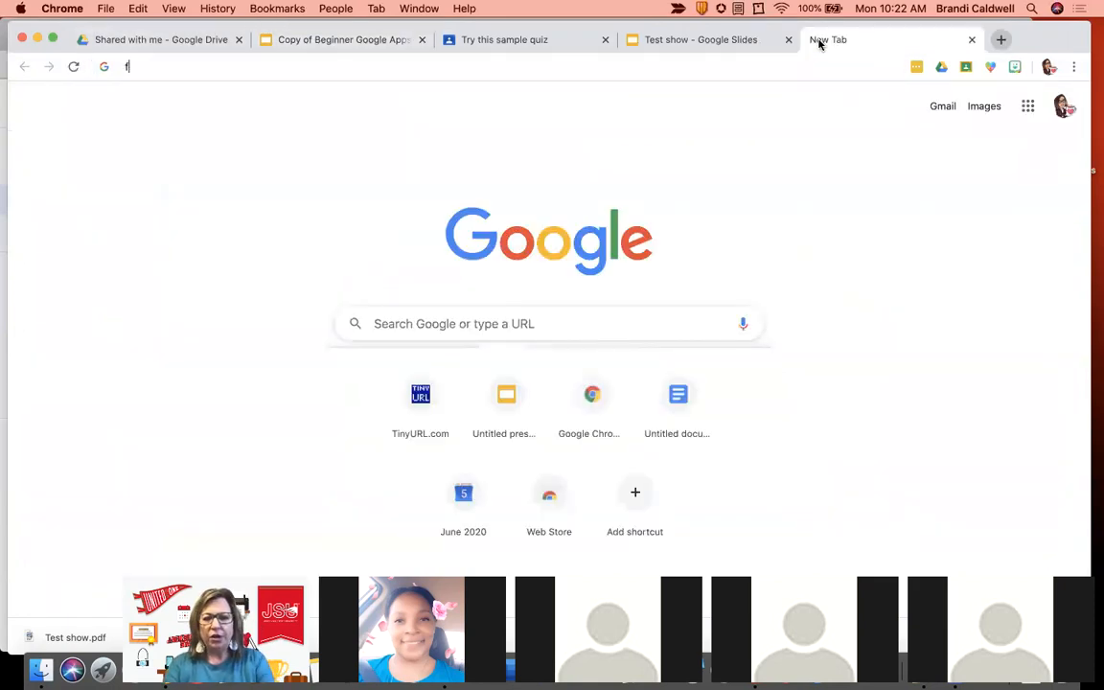
type("new")
key("Return")
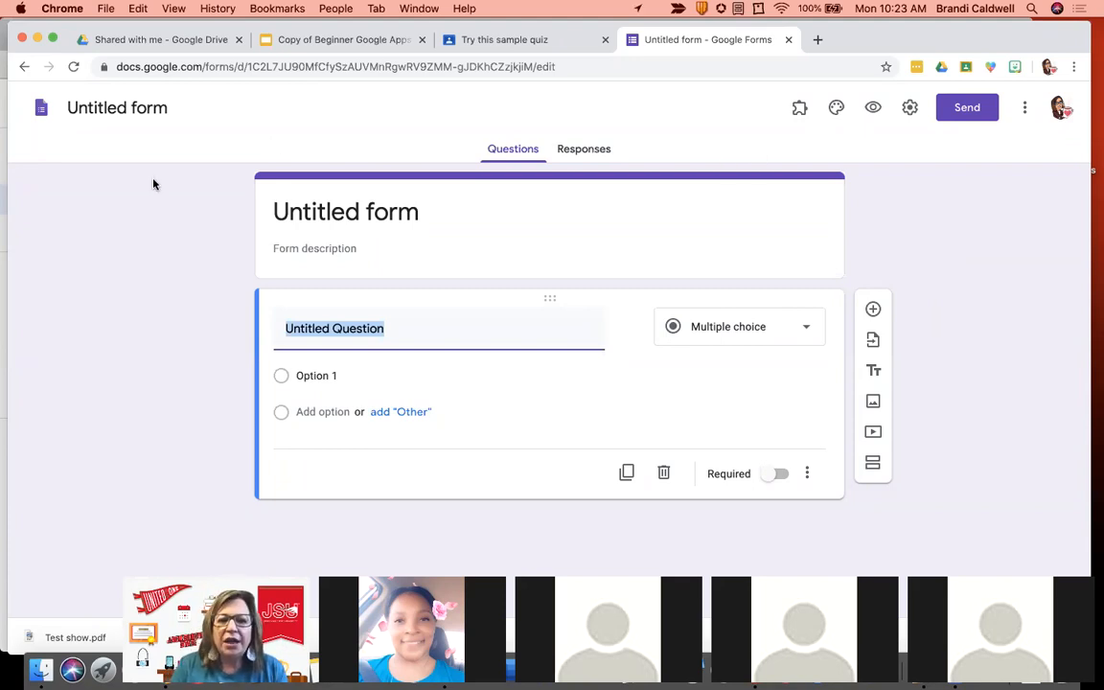
Title the new form "Parent Survey".
left_click(396, 213)
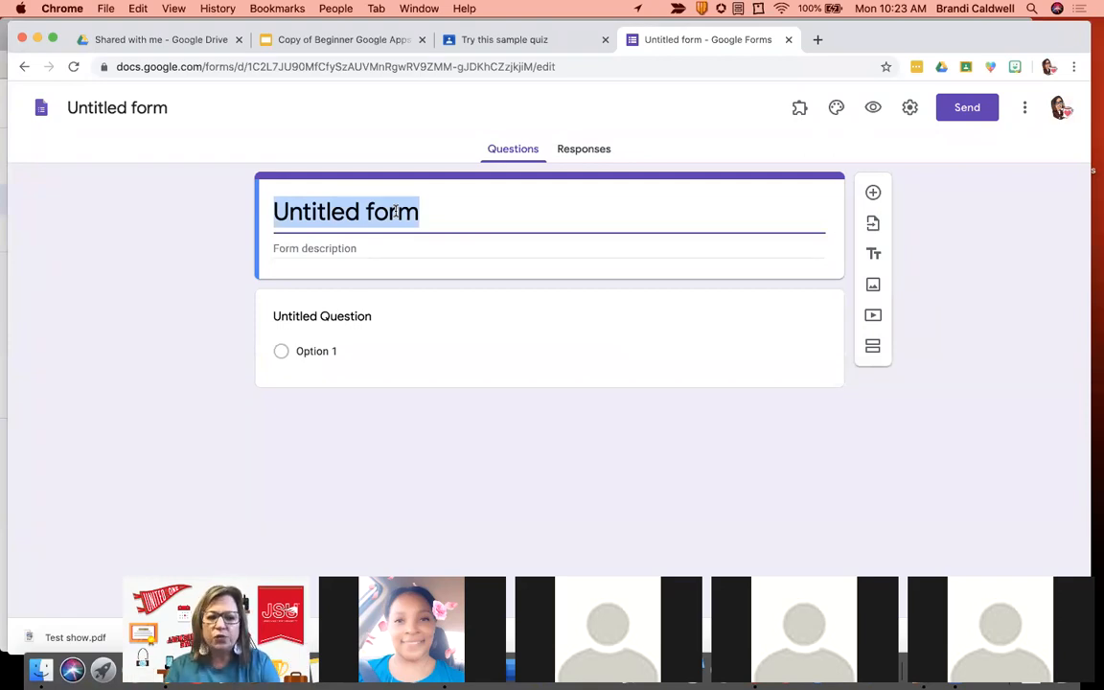
type("P")
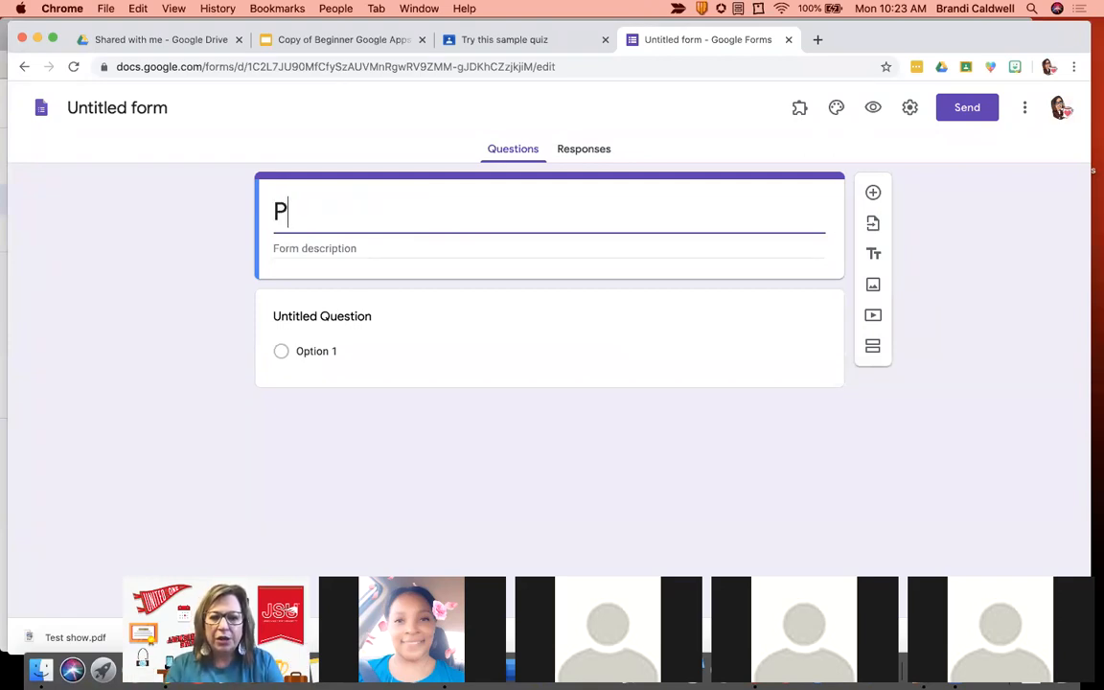
type("arent Survey")
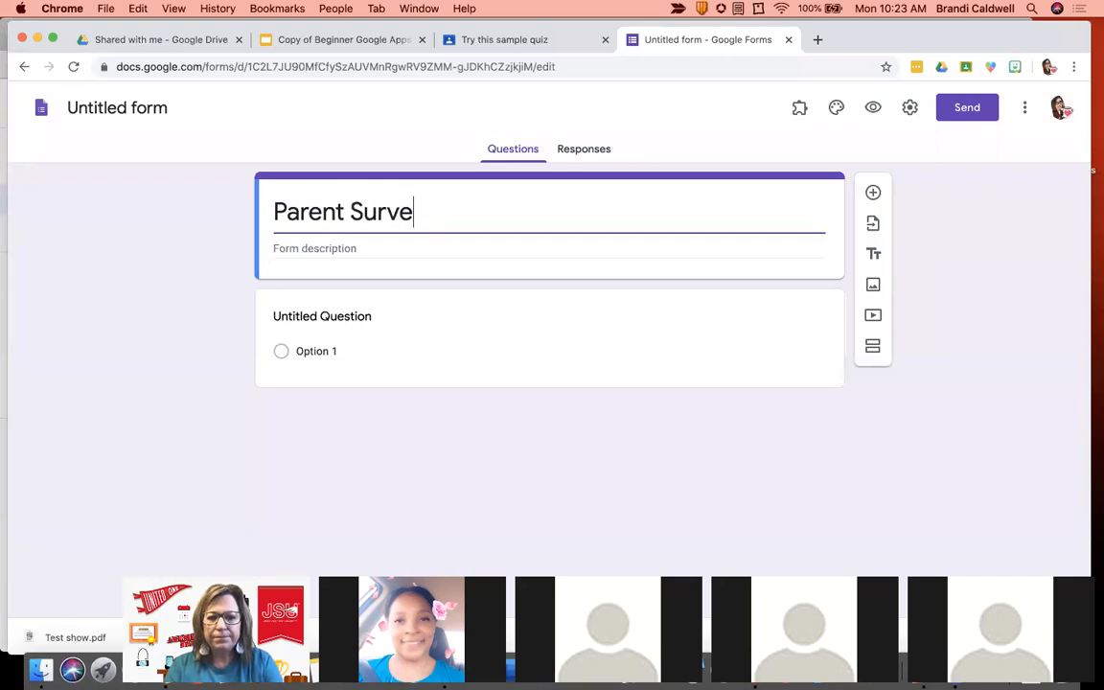
Name the form file "Parent Survey" to match the form's title.
left_click(369, 241)
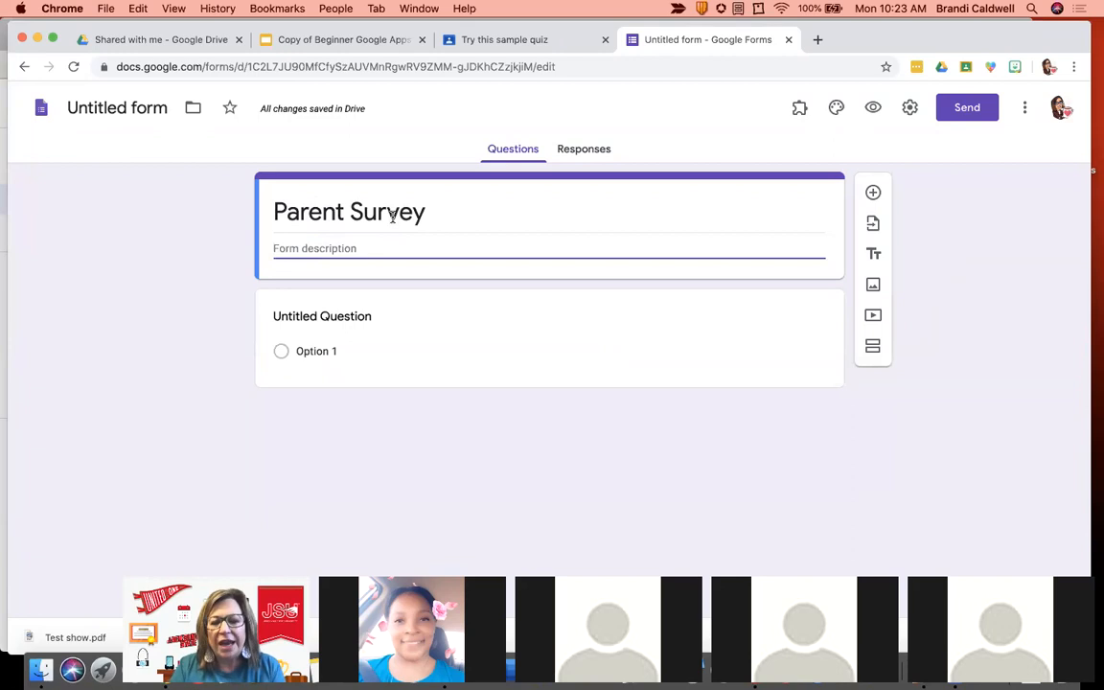
left_click(132, 113)
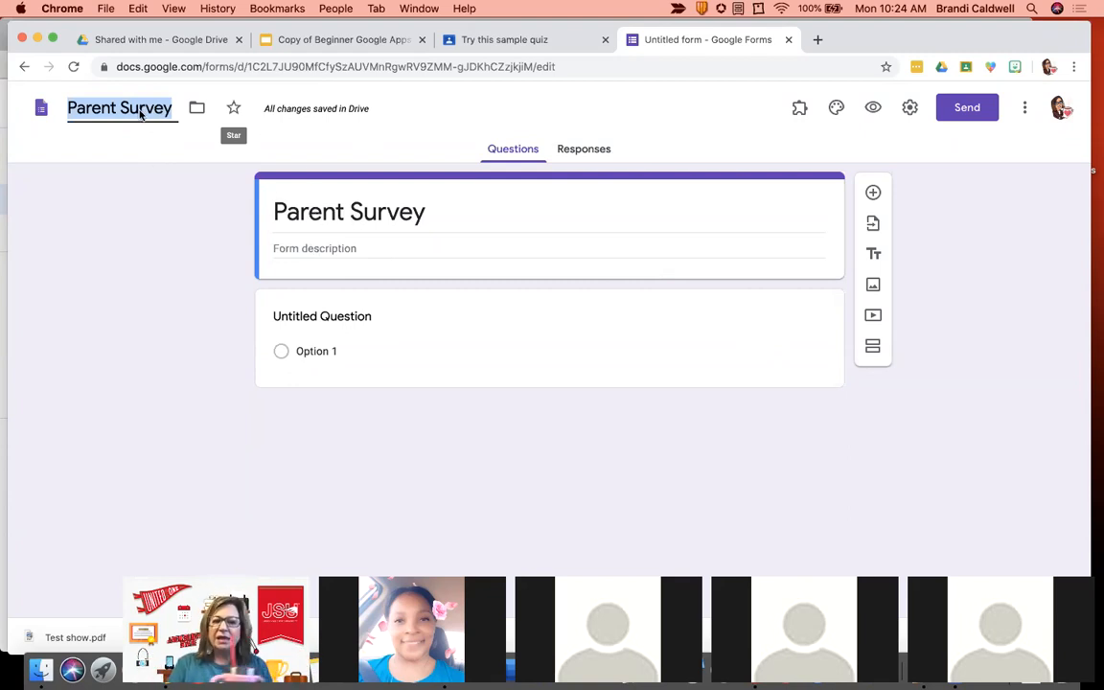
left_click(356, 248)
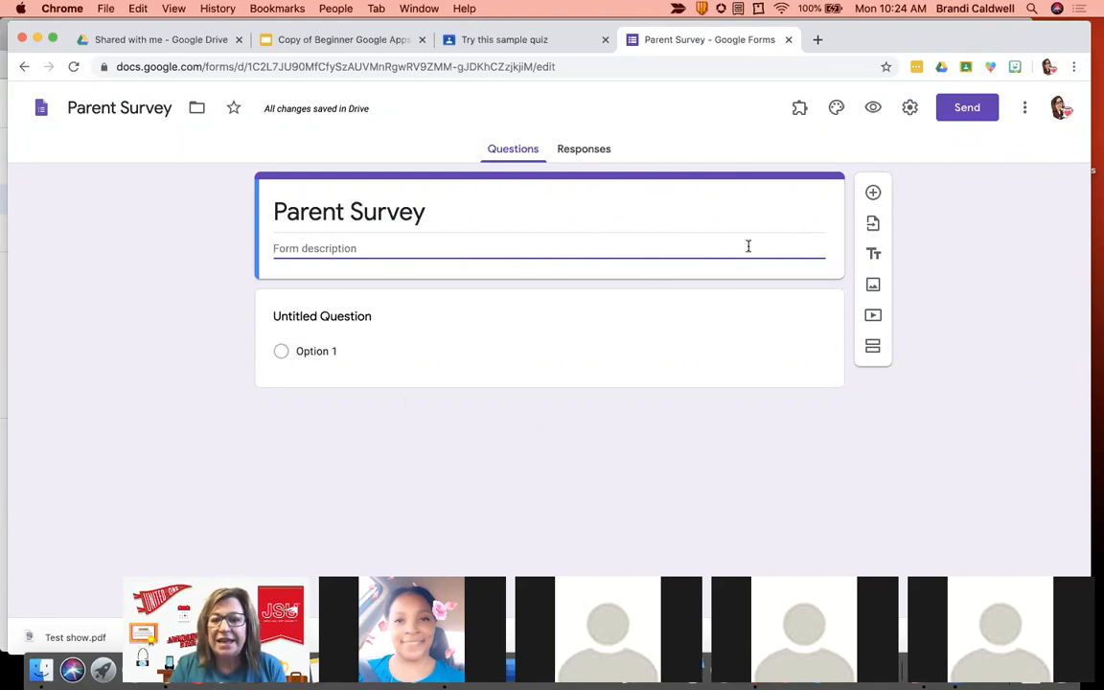
In the form's general settings, turn on email address collection and remove the restriction to users in the organization.
left_click(909, 108)
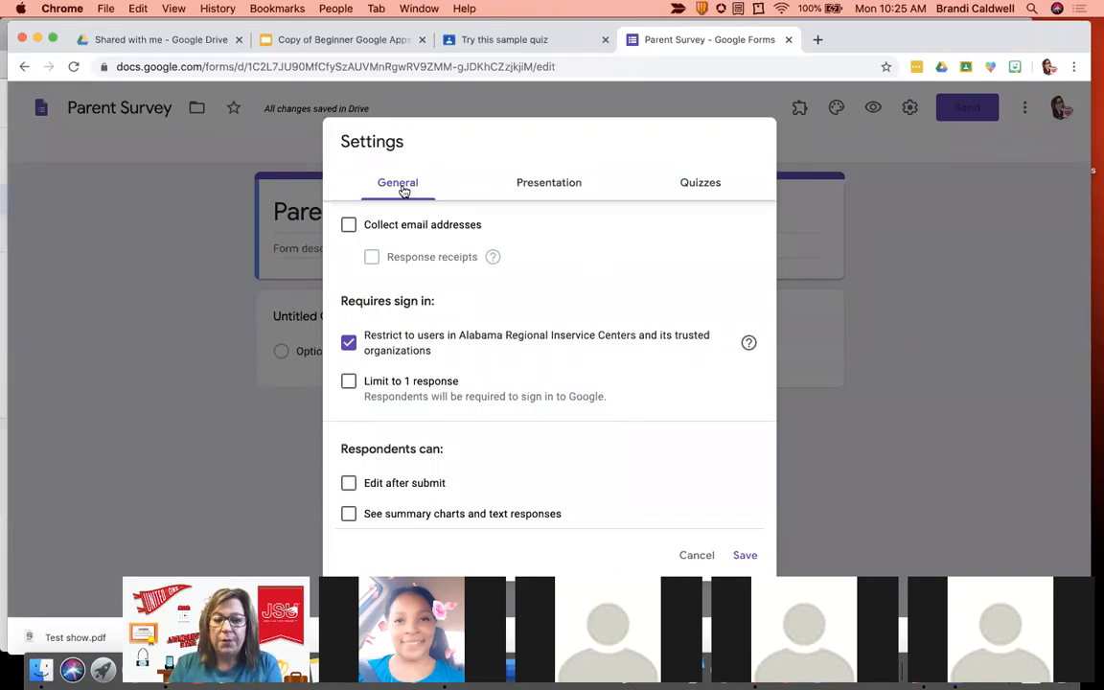
left_click(349, 226)
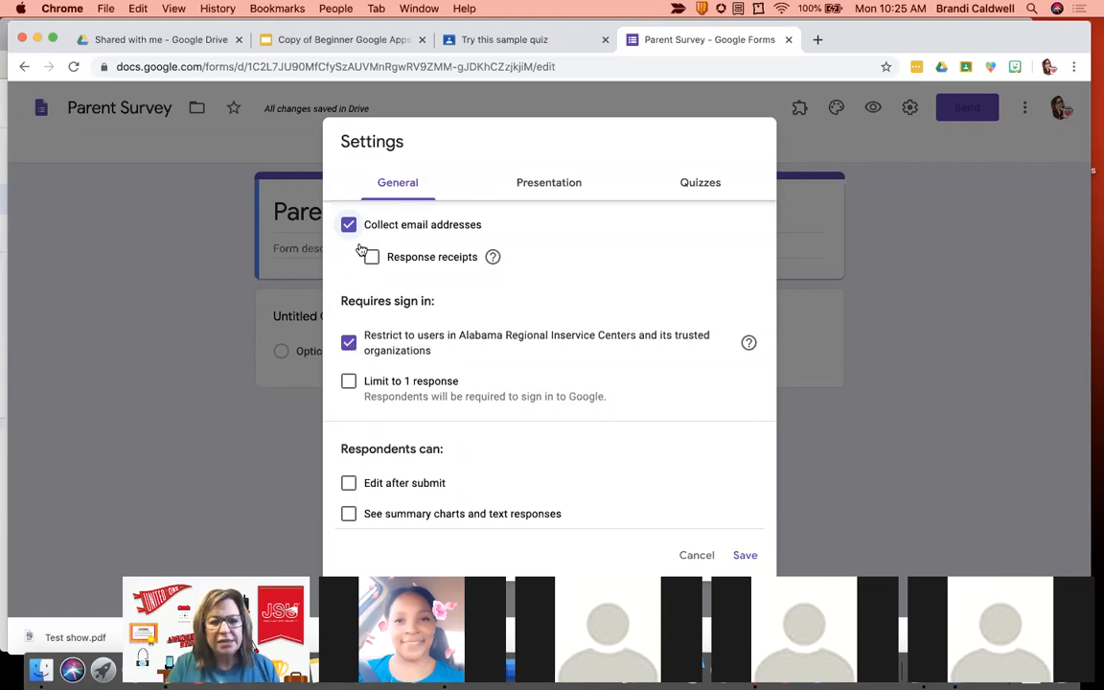
left_click(349, 344)
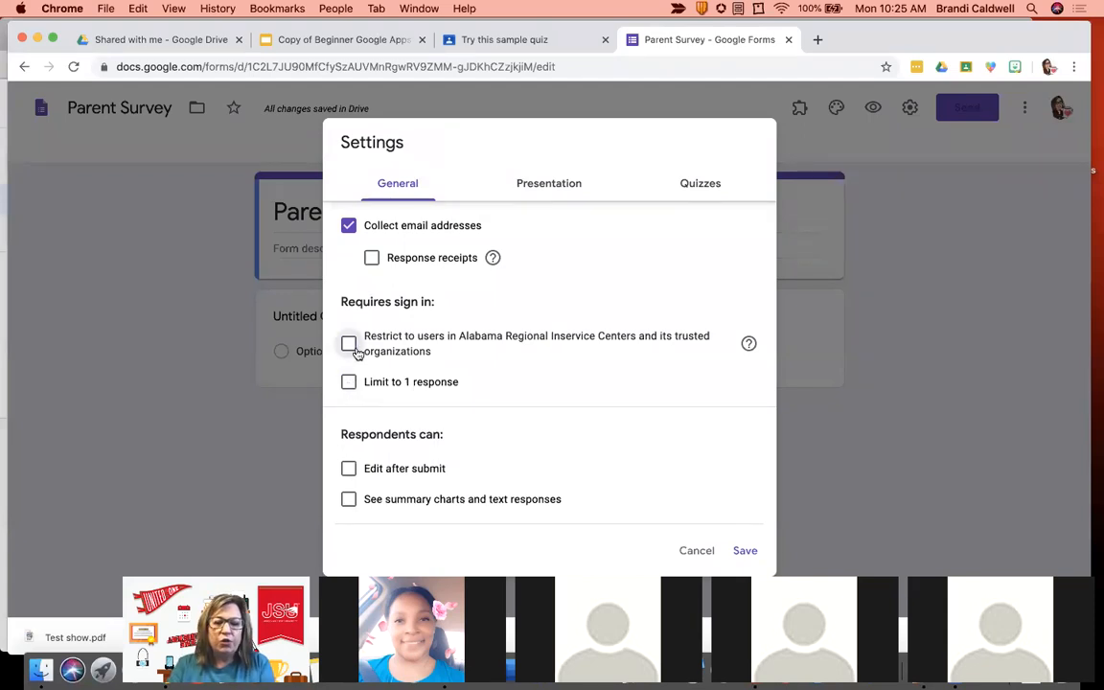
left_click(349, 227)
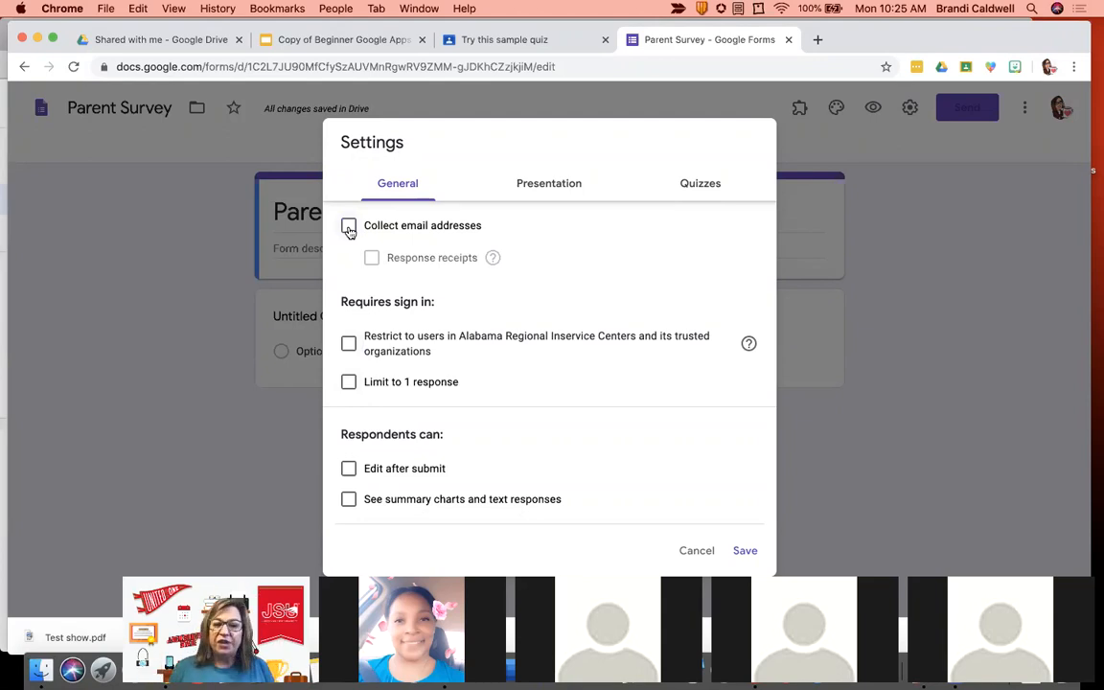
left_click(349, 227)
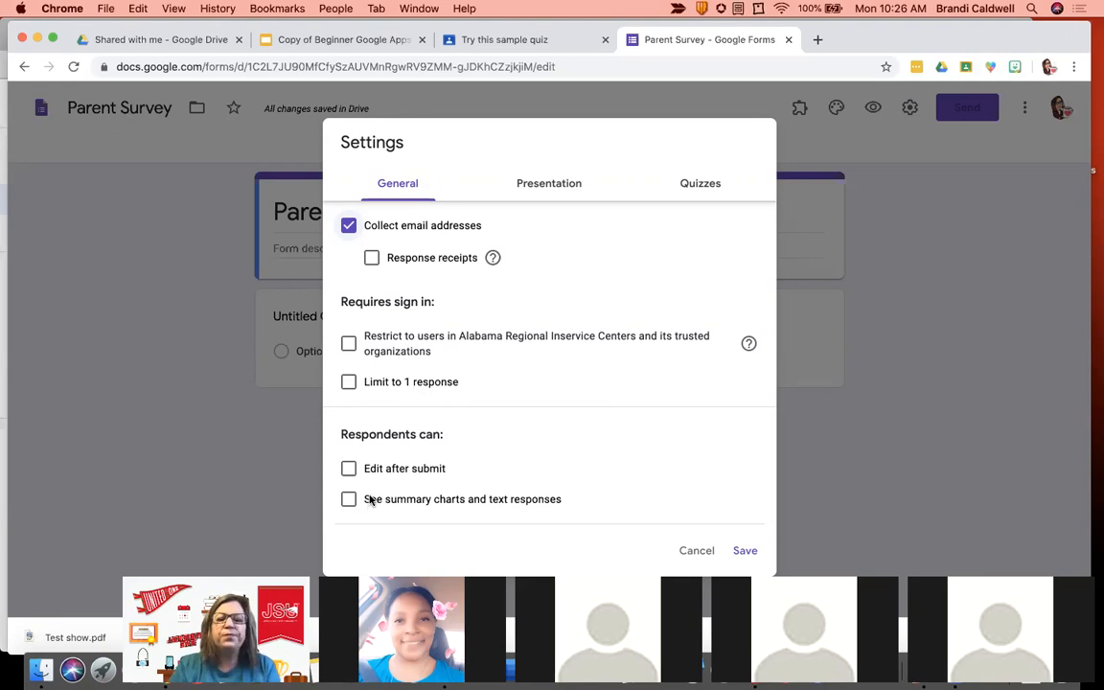
Hide the link to submit another response, set the confirmation message to "Thank you for doing our survey. It's going to be a great year.", and save.
left_click(551, 185)
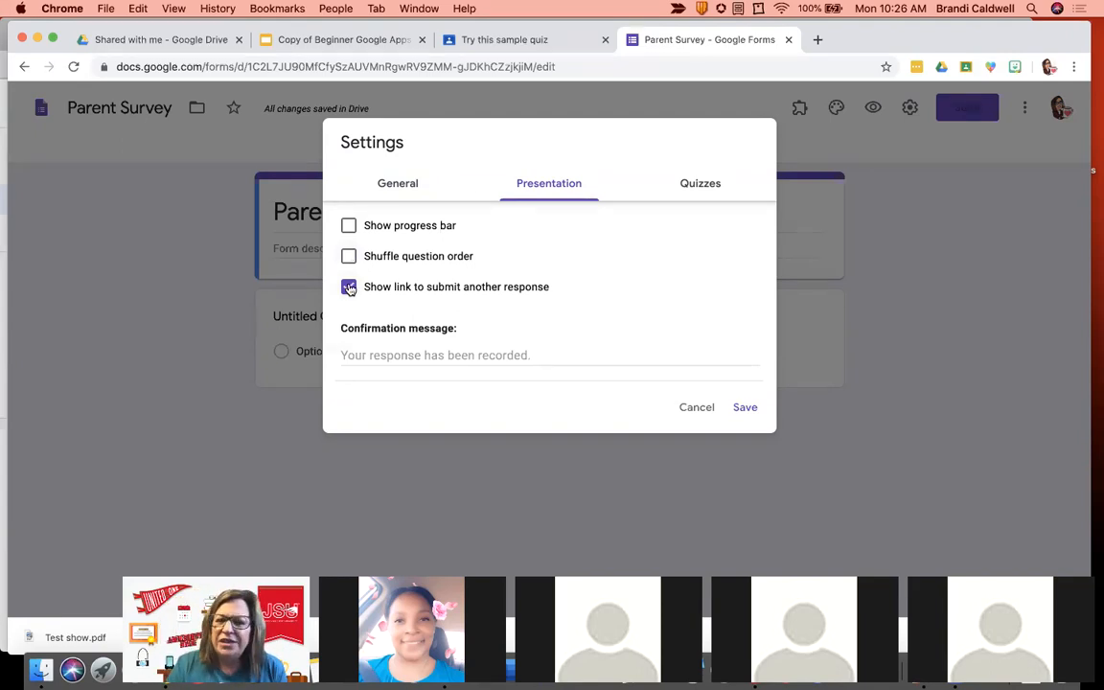
left_click(348, 287)
left_click(374, 355)
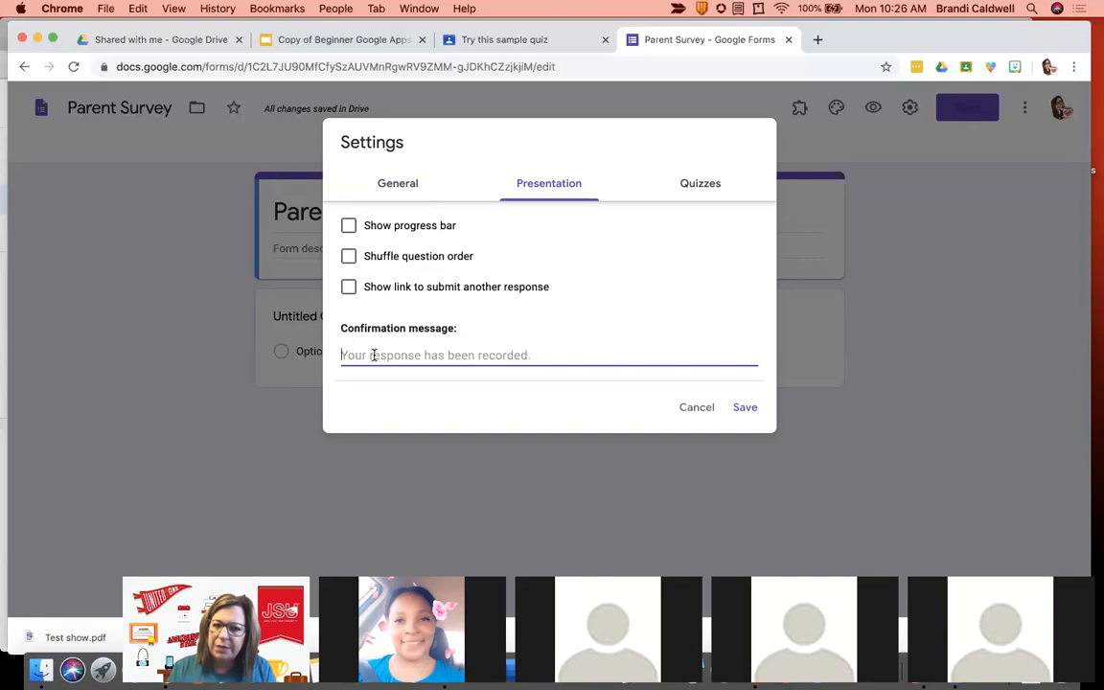
type("T")
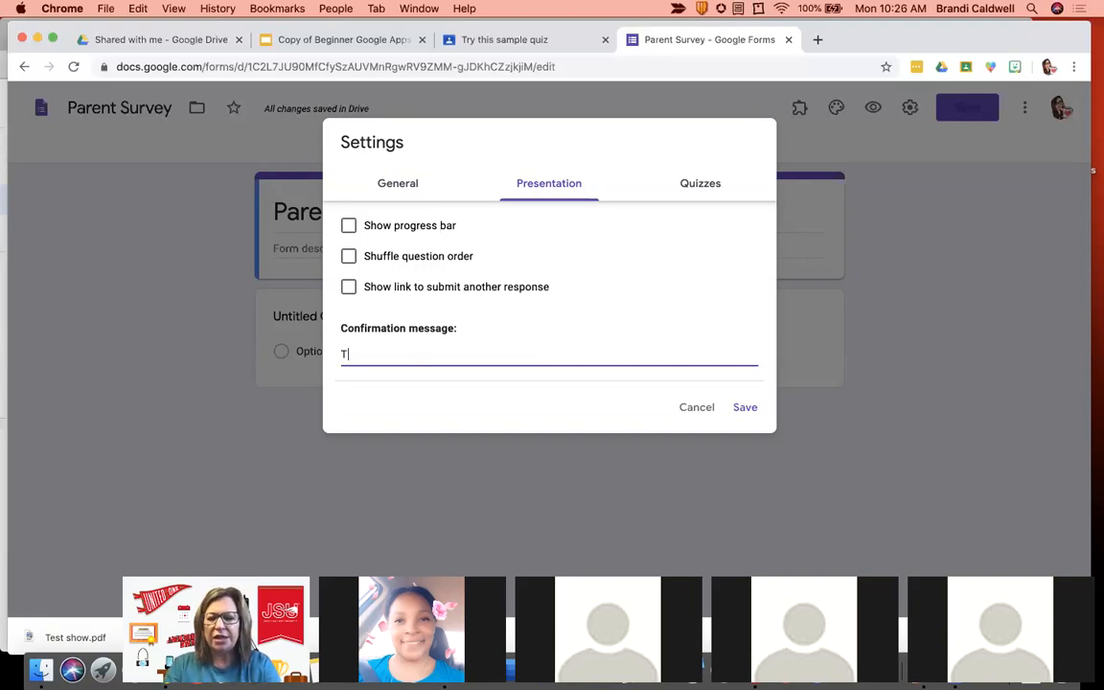
type("hank you for doi")
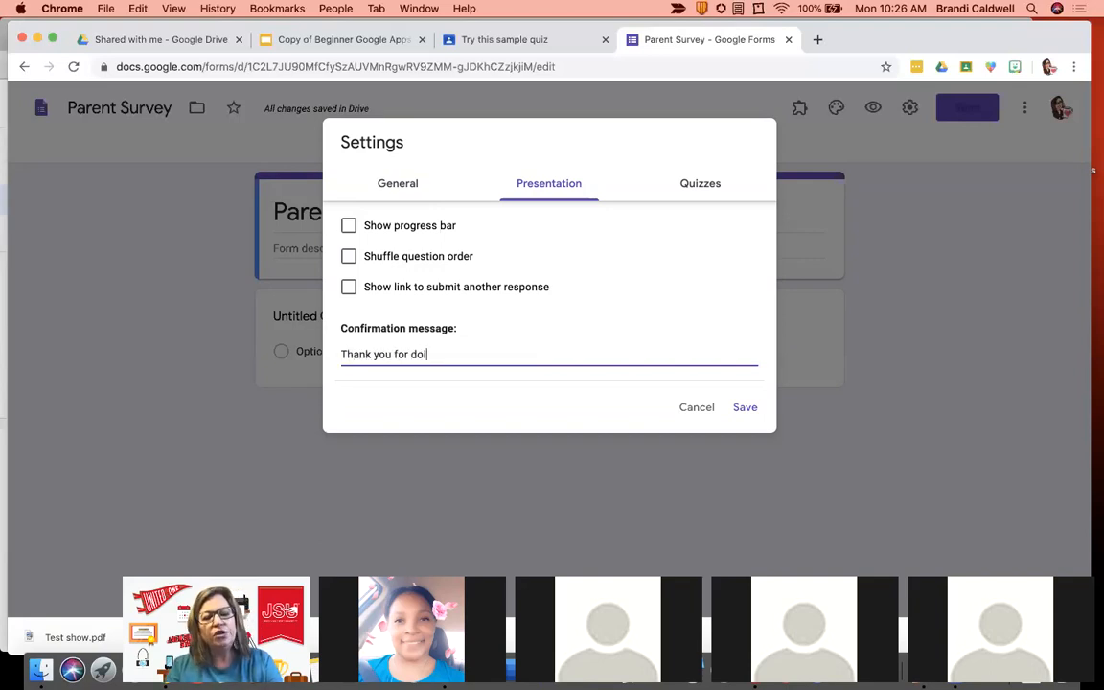
type("ng our survey")
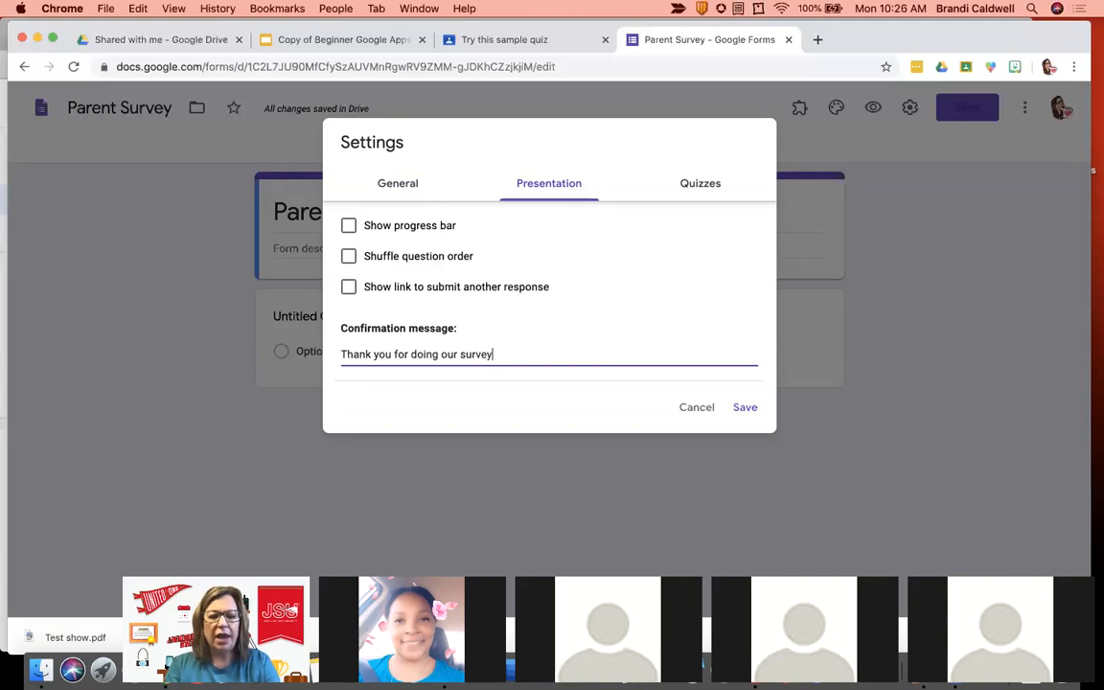
type(". It's ")
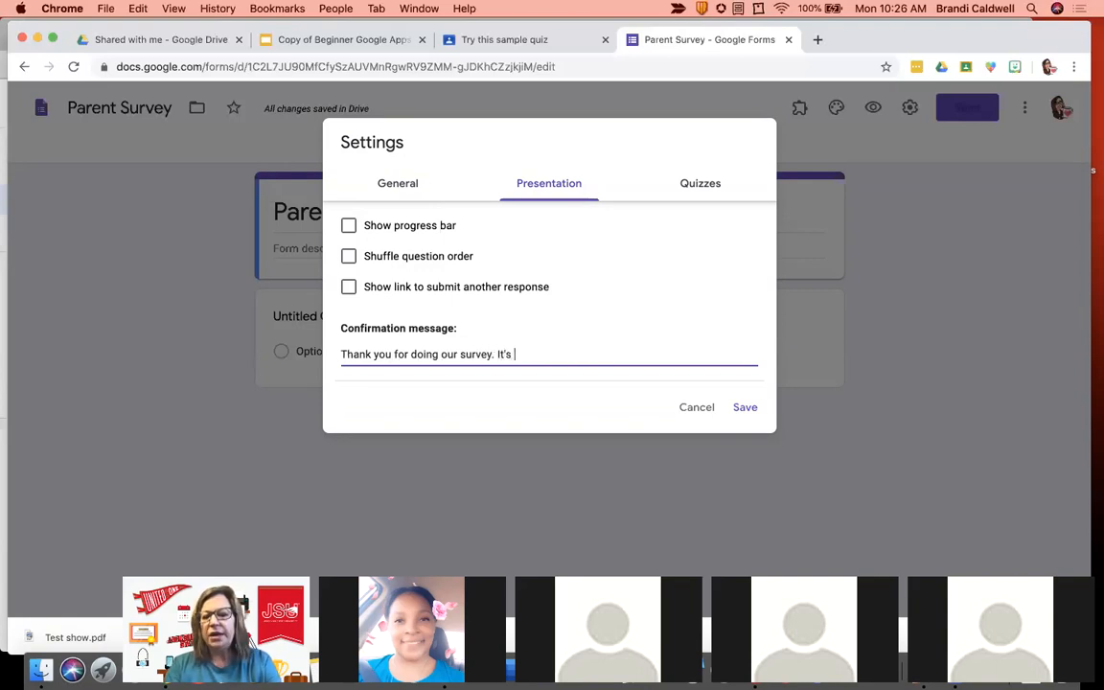
type("going to b")
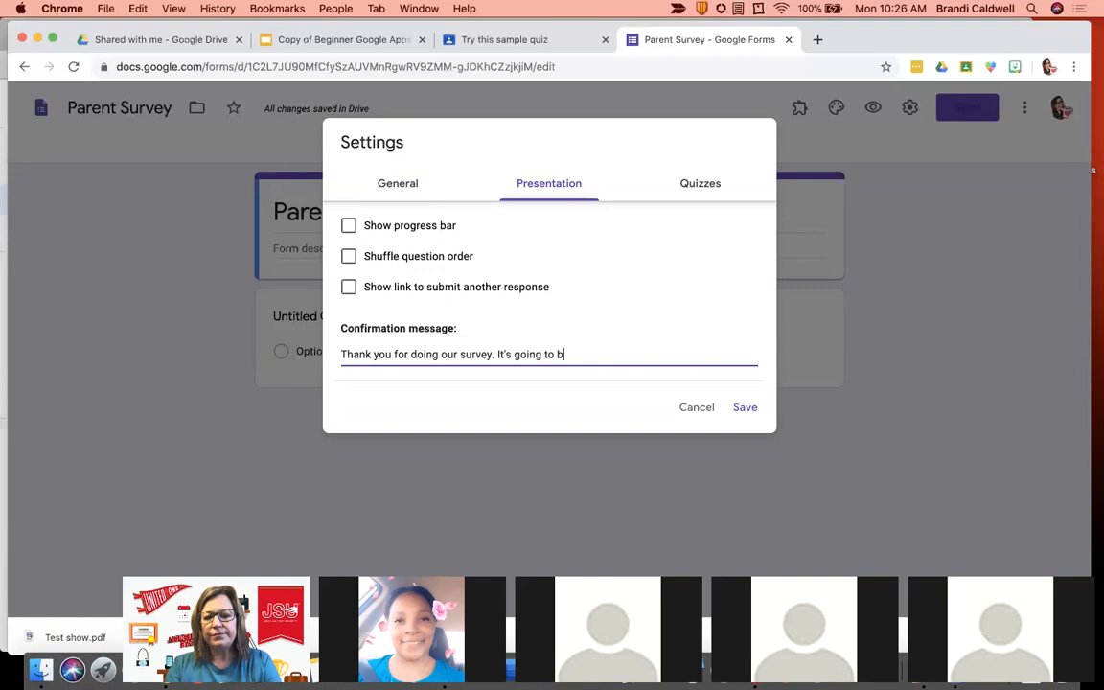
type("e a great year.")
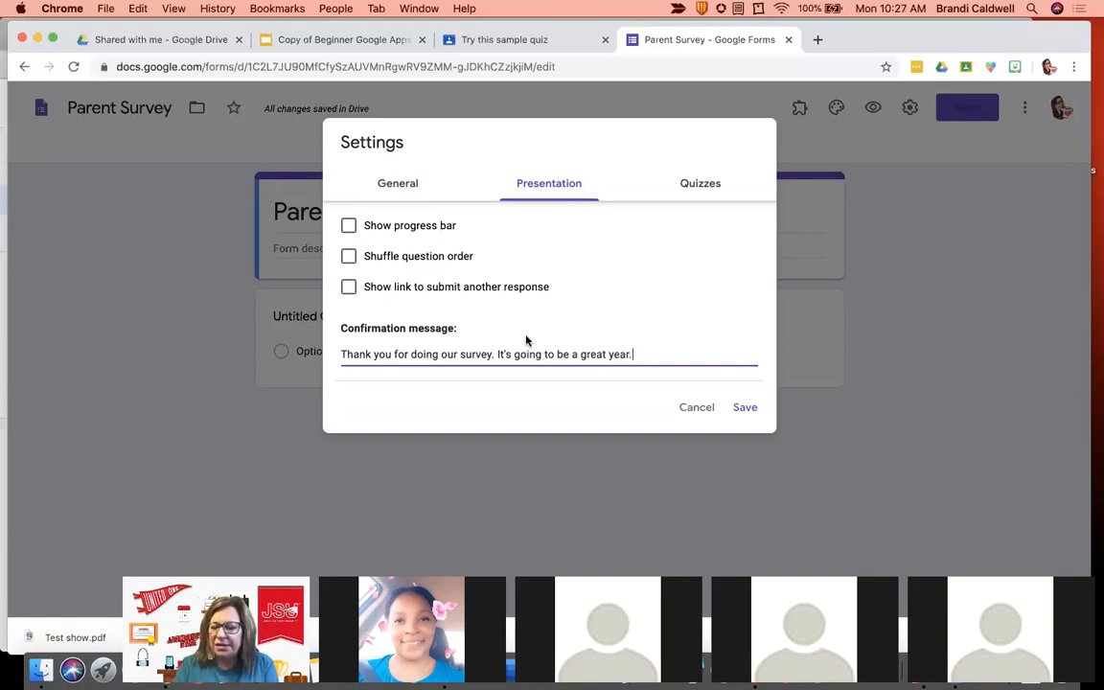
left_click(699, 195)
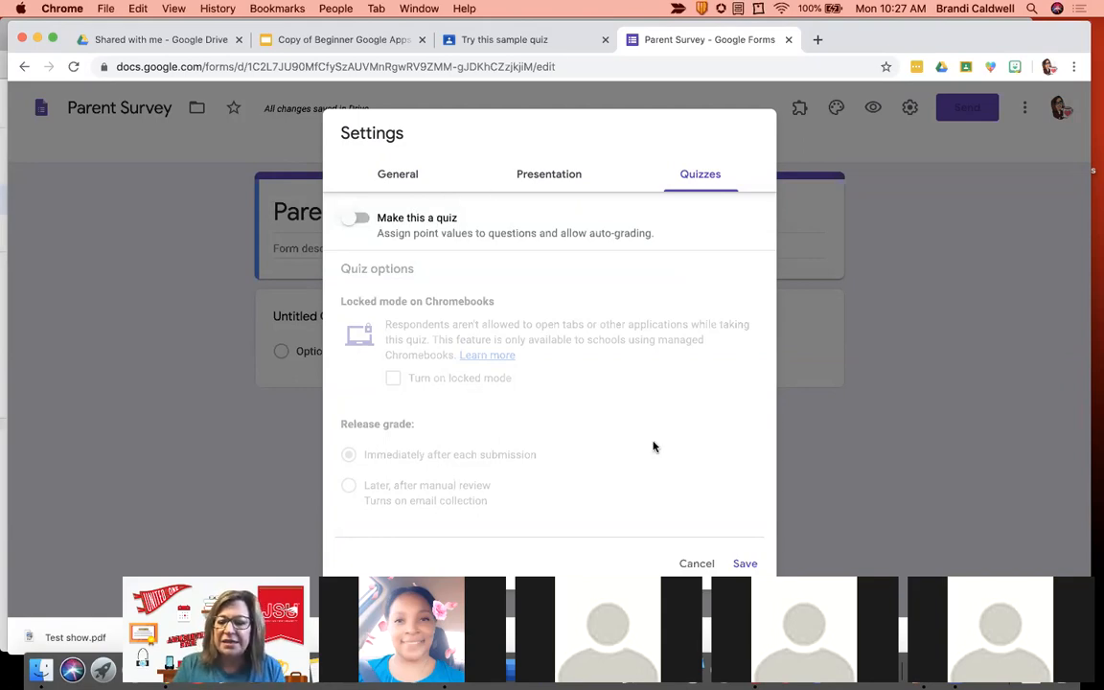
left_click(745, 564)
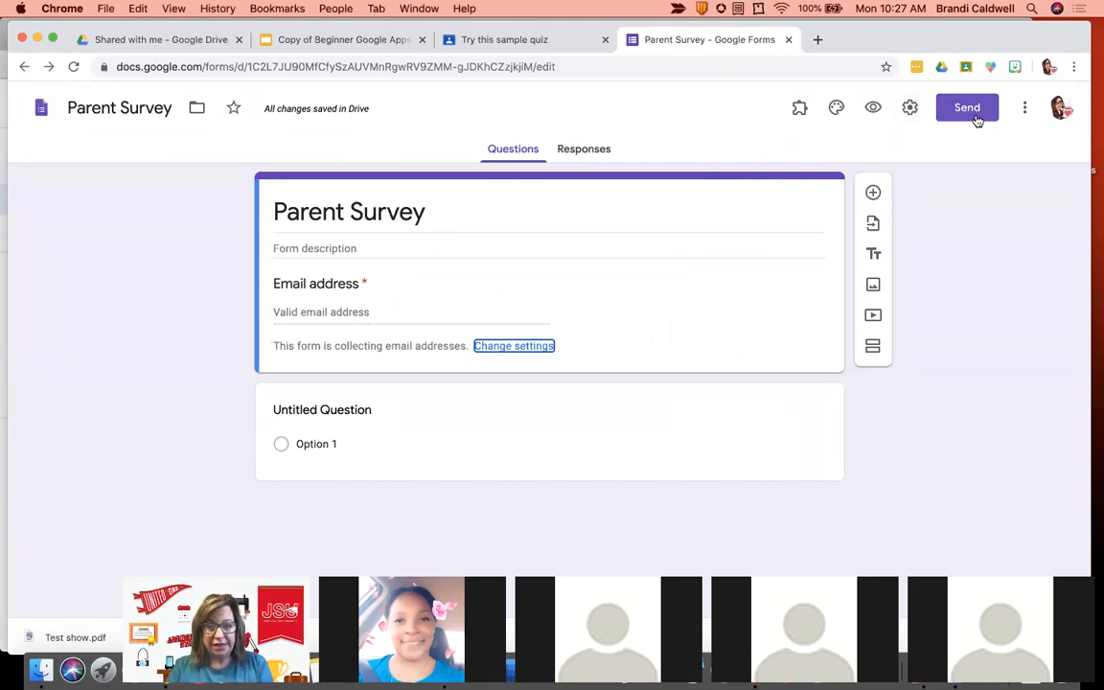
left_click(1024, 112)
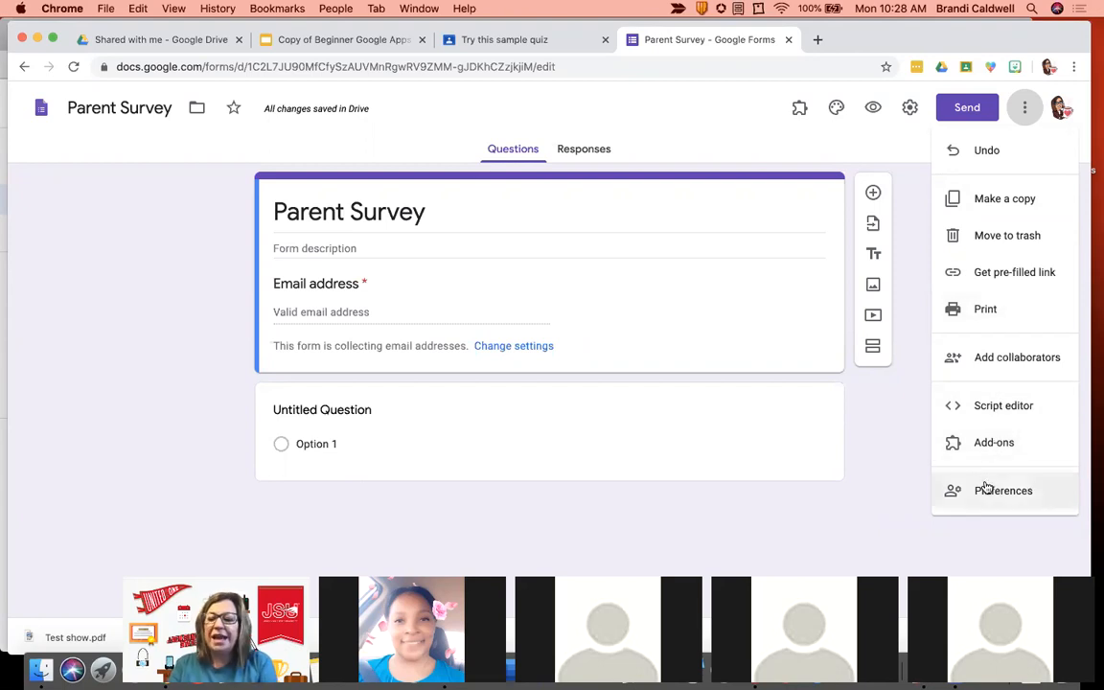
left_click(914, 146)
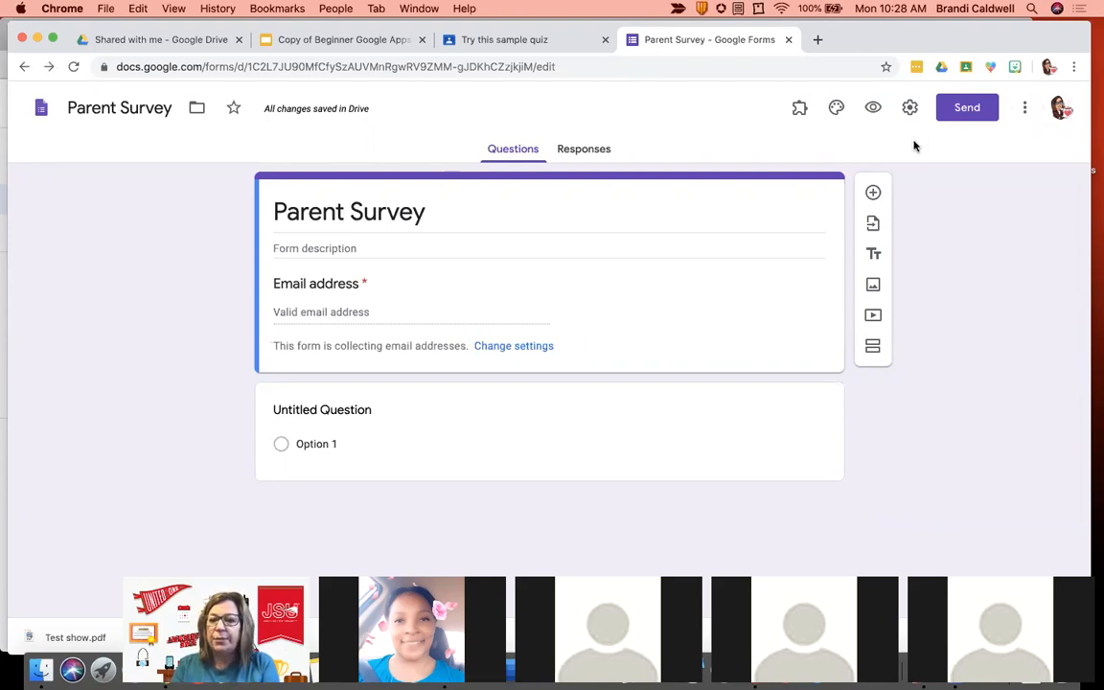
Set the form's theme color to red with the darkest pink background shade.
left_click(836, 109)
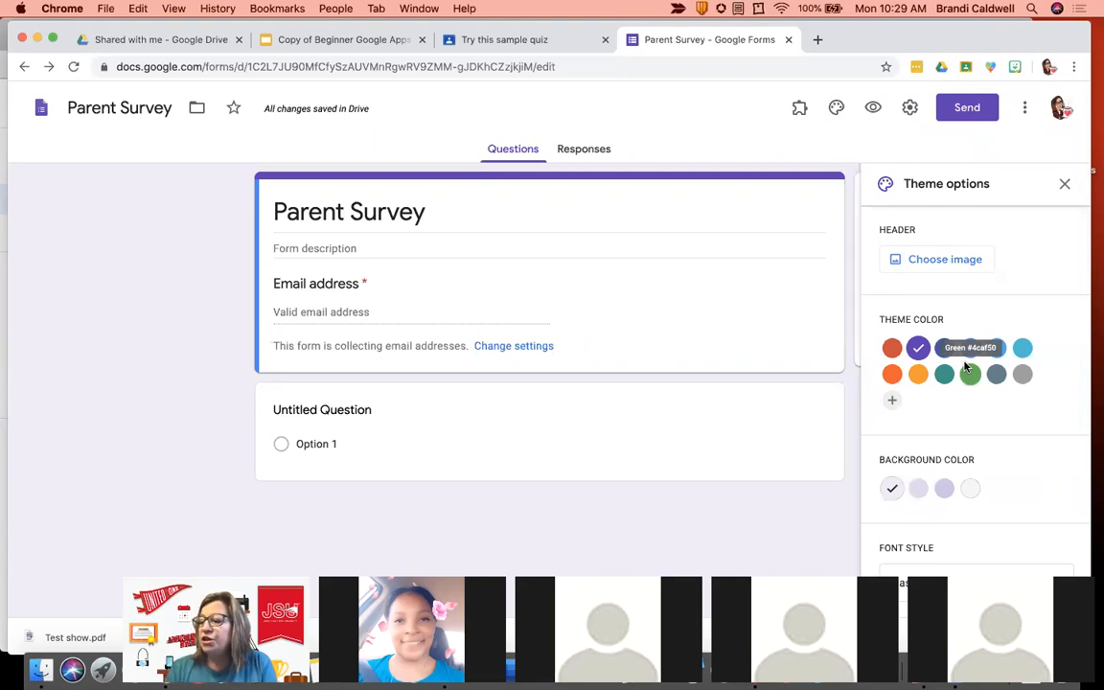
left_click(892, 351)
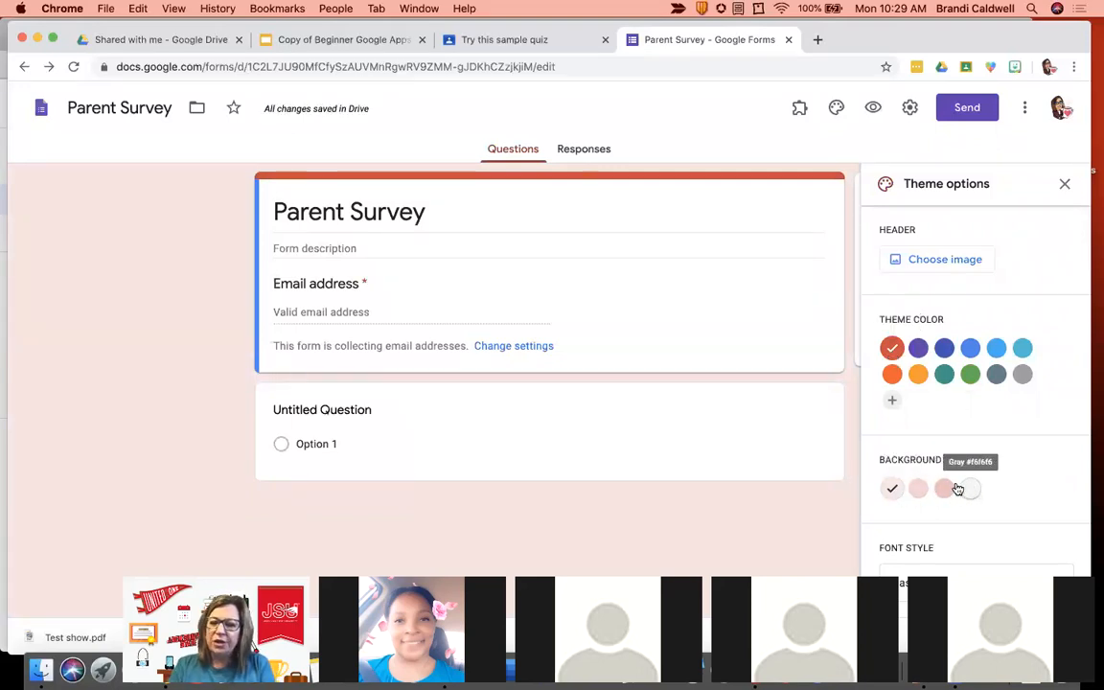
left_click(949, 492)
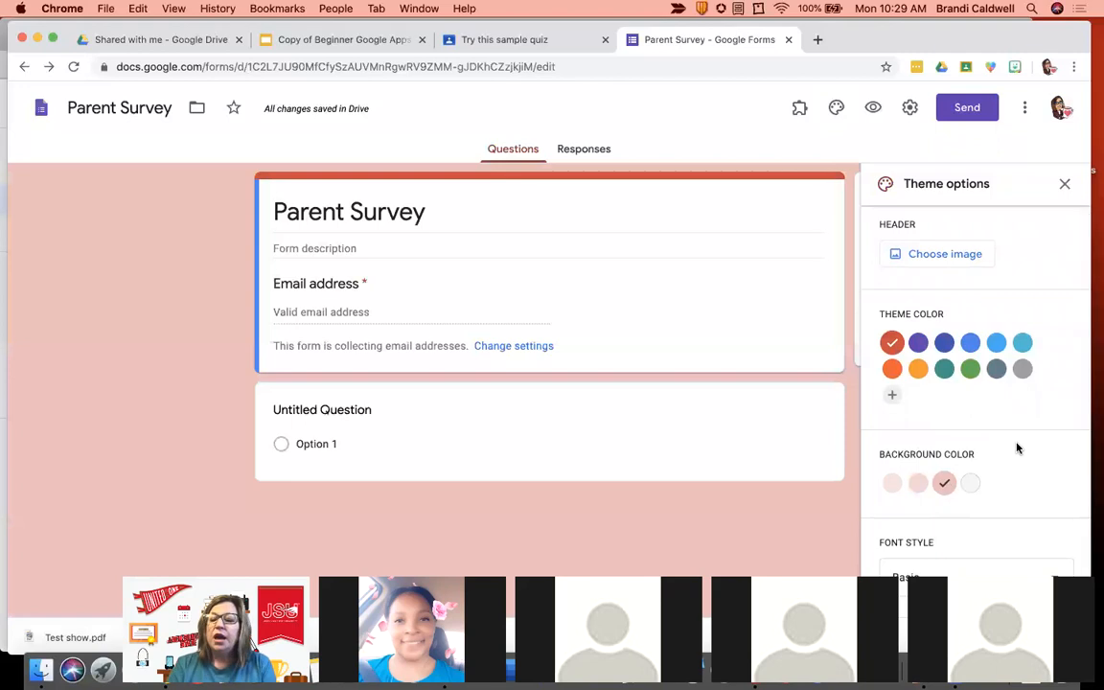
Try the Decorative font style on the form and switch back to Basic.
left_click(1053, 575)
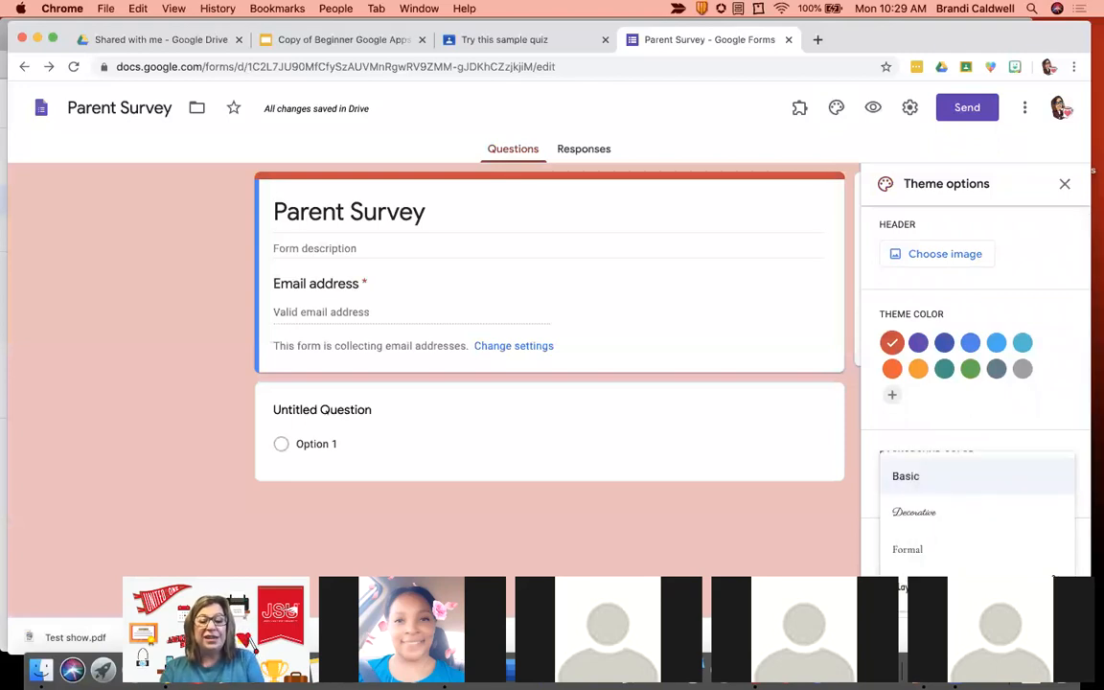
left_click(1020, 526)
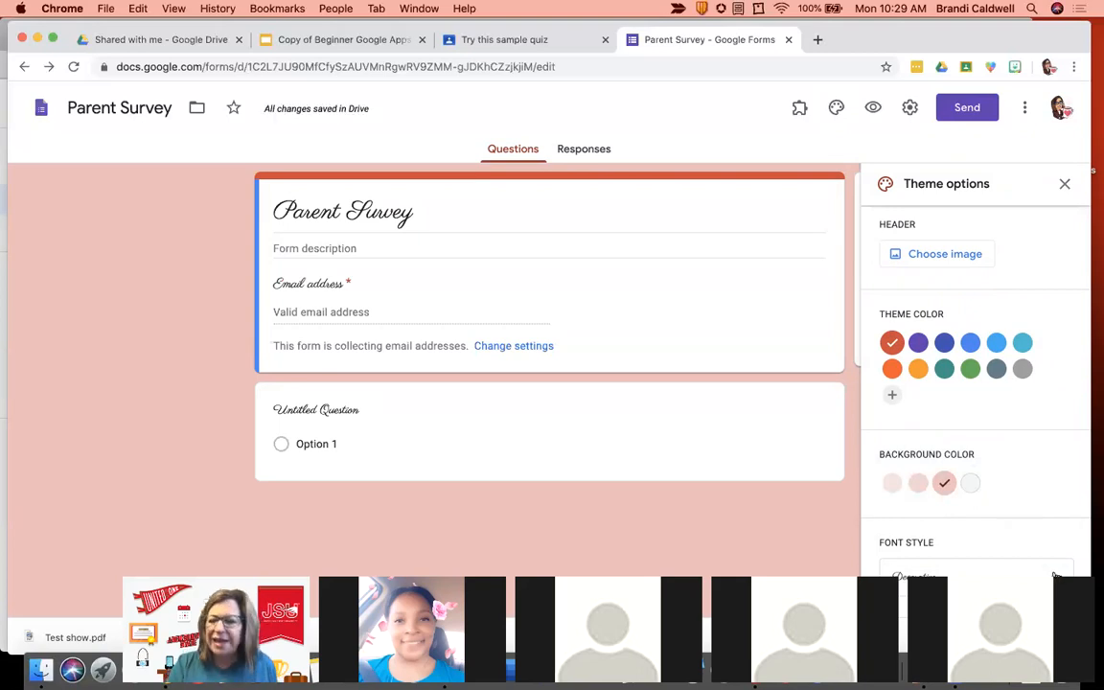
left_click(1054, 573)
left_click(1018, 482)
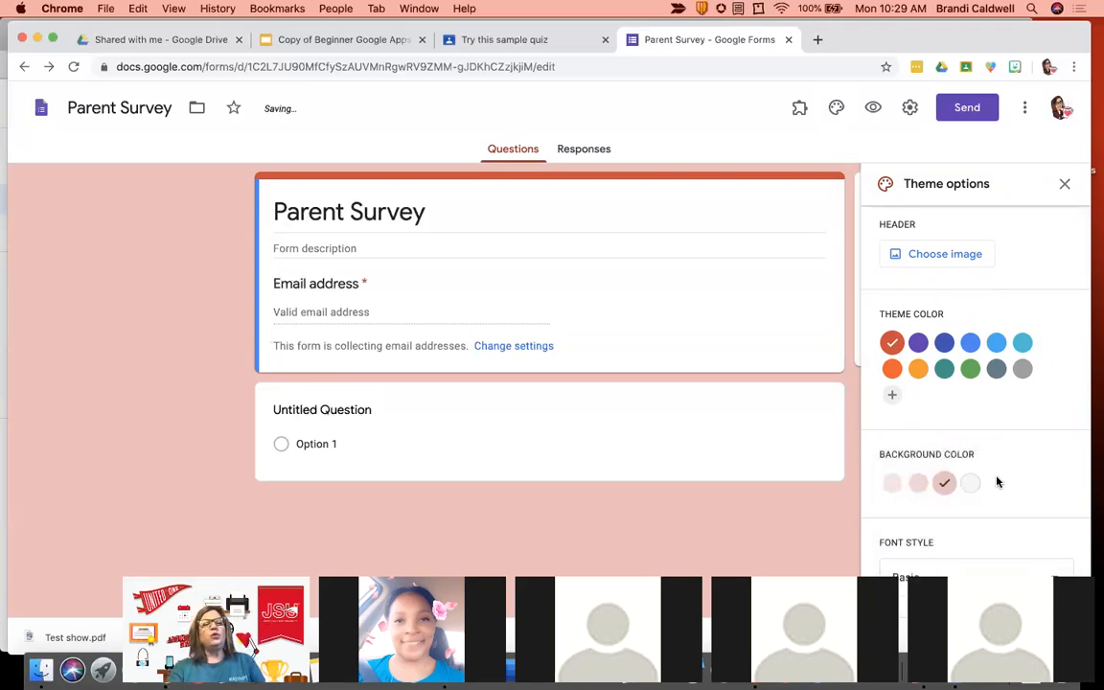
Insert the colored pencils image from the Work and School themes as the form's header.
left_click(948, 257)
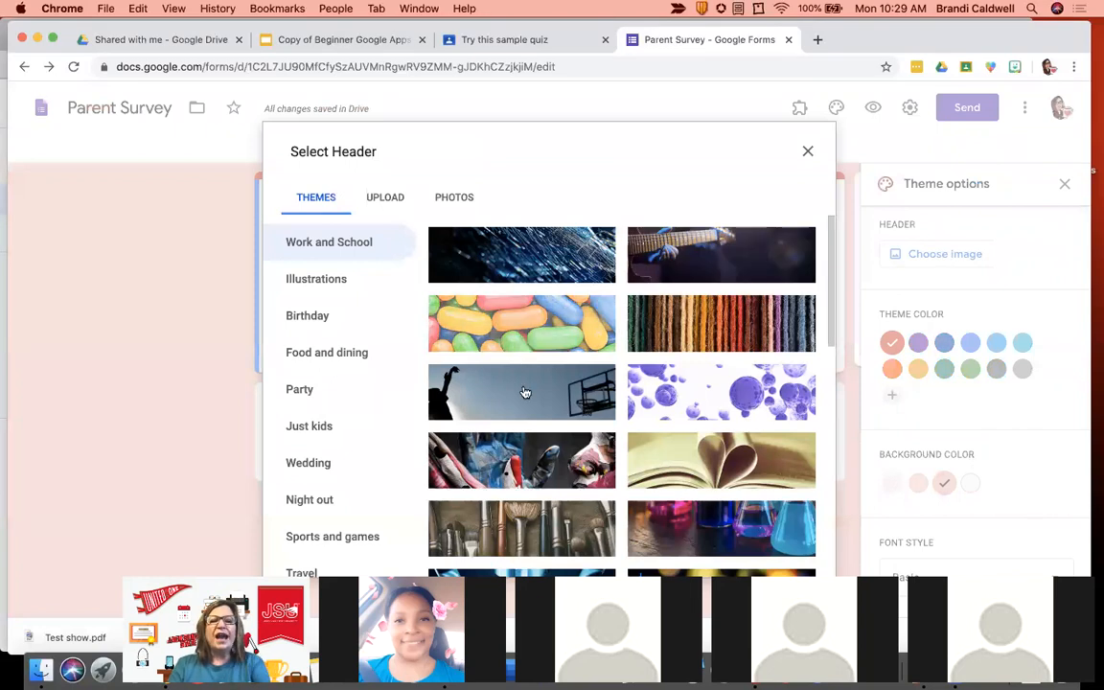
scroll(594, 502, "down", 5)
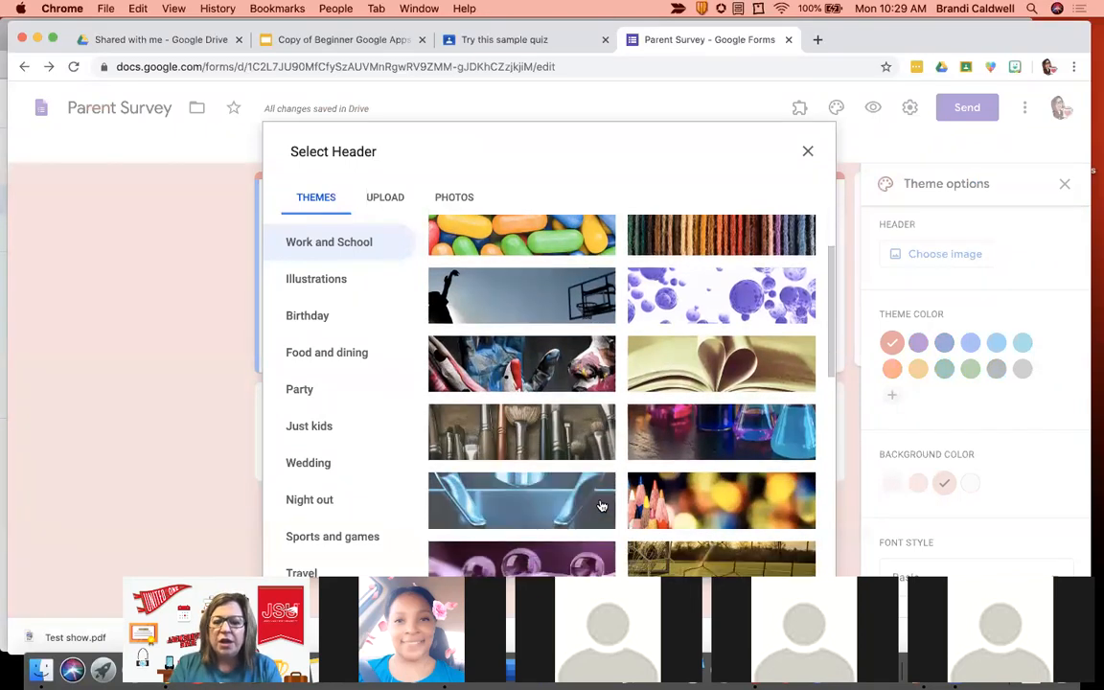
scroll(602, 498, "down", 1)
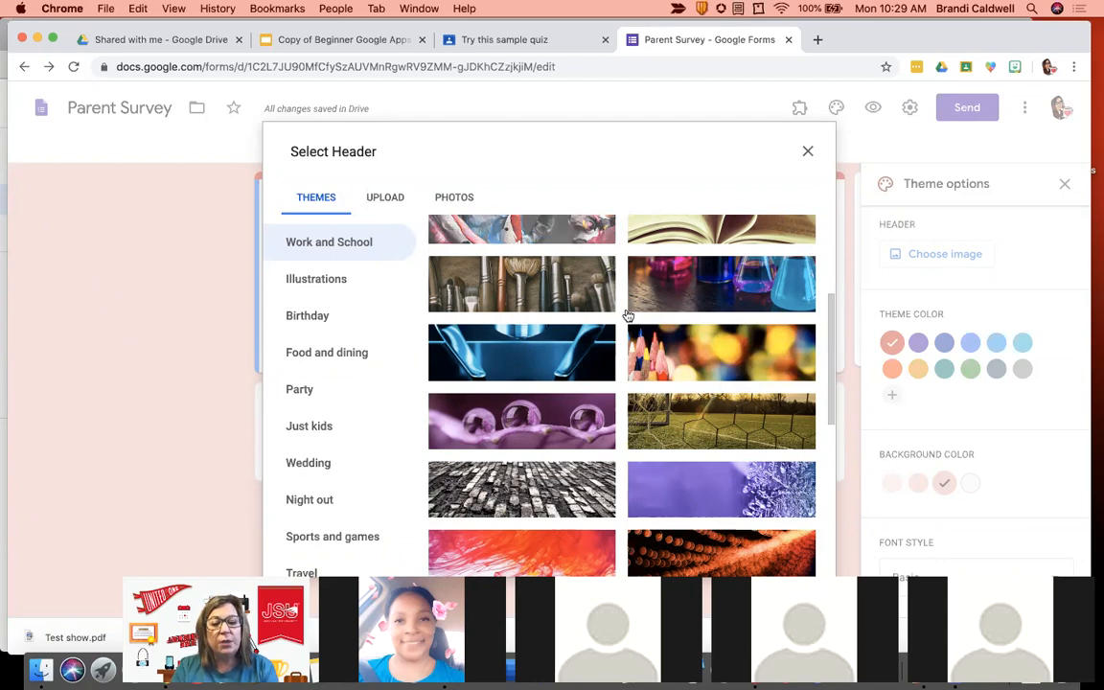
left_click(695, 356)
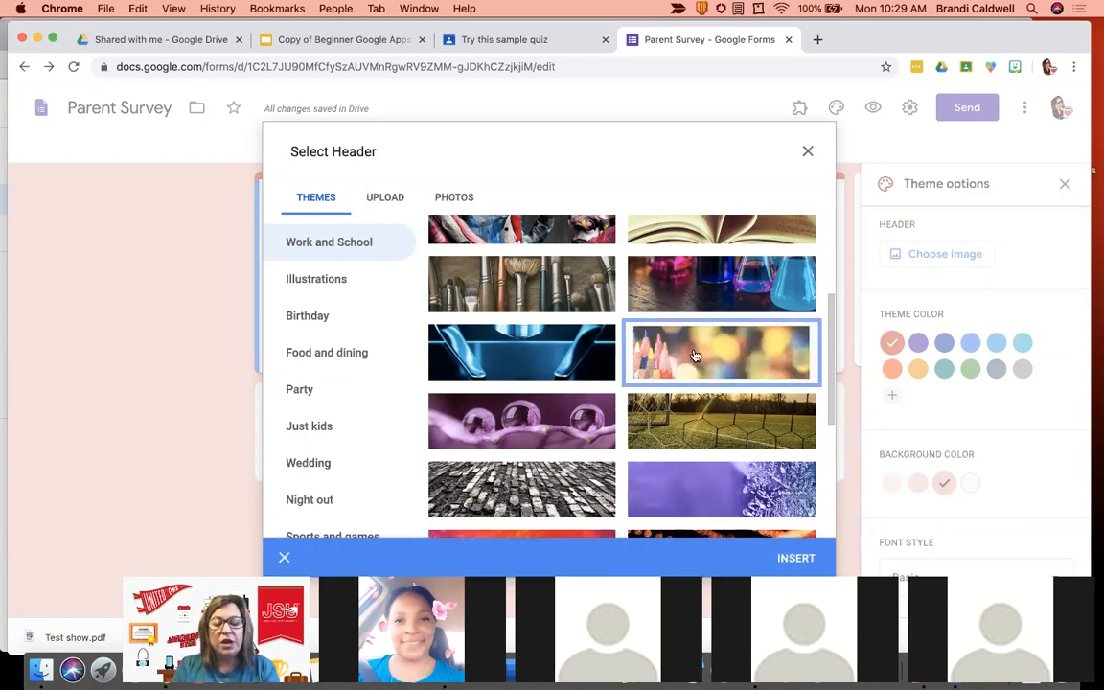
left_click(696, 356)
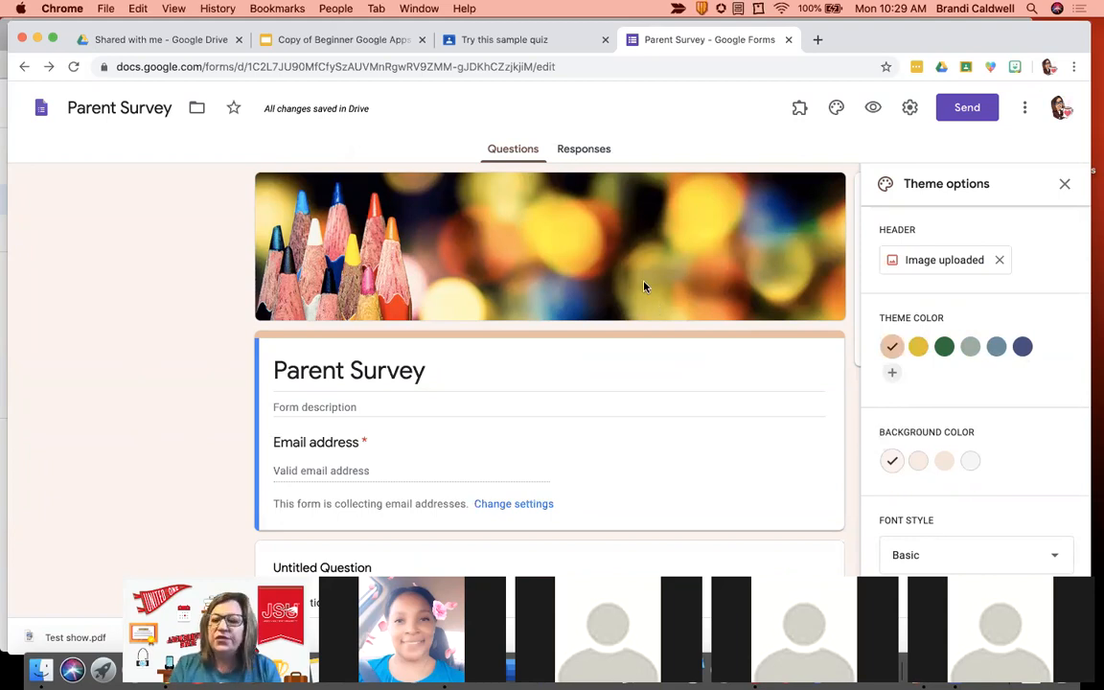
Try the yellow theme color, settle on dark green for the form, and close the theme options.
left_click(918, 348)
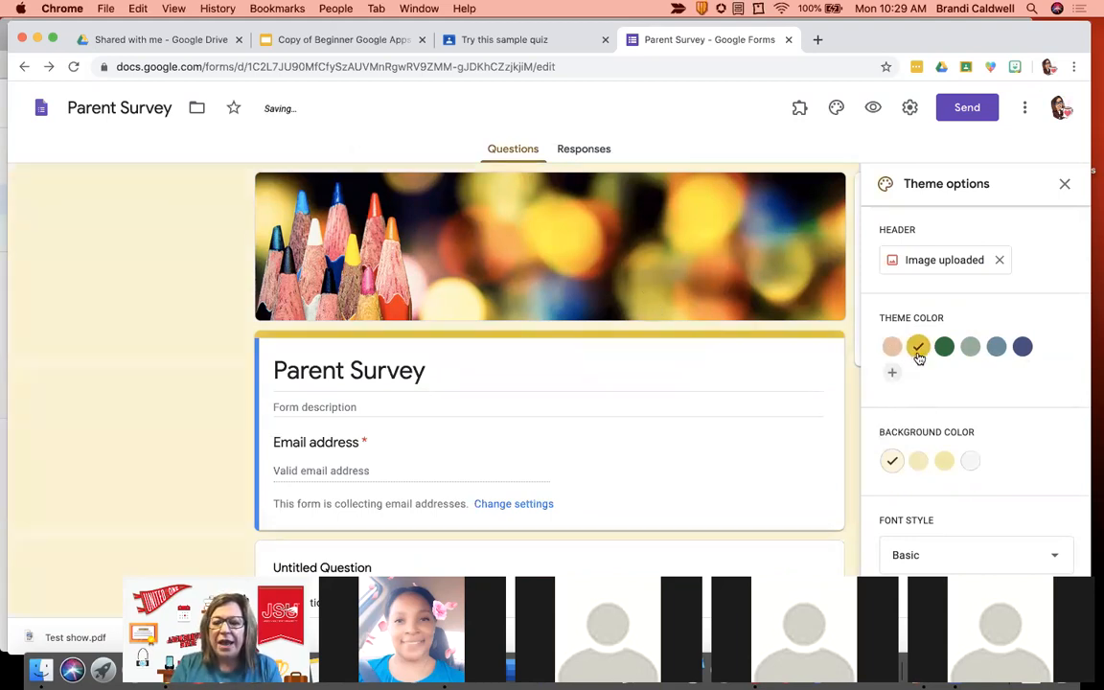
left_click(944, 346)
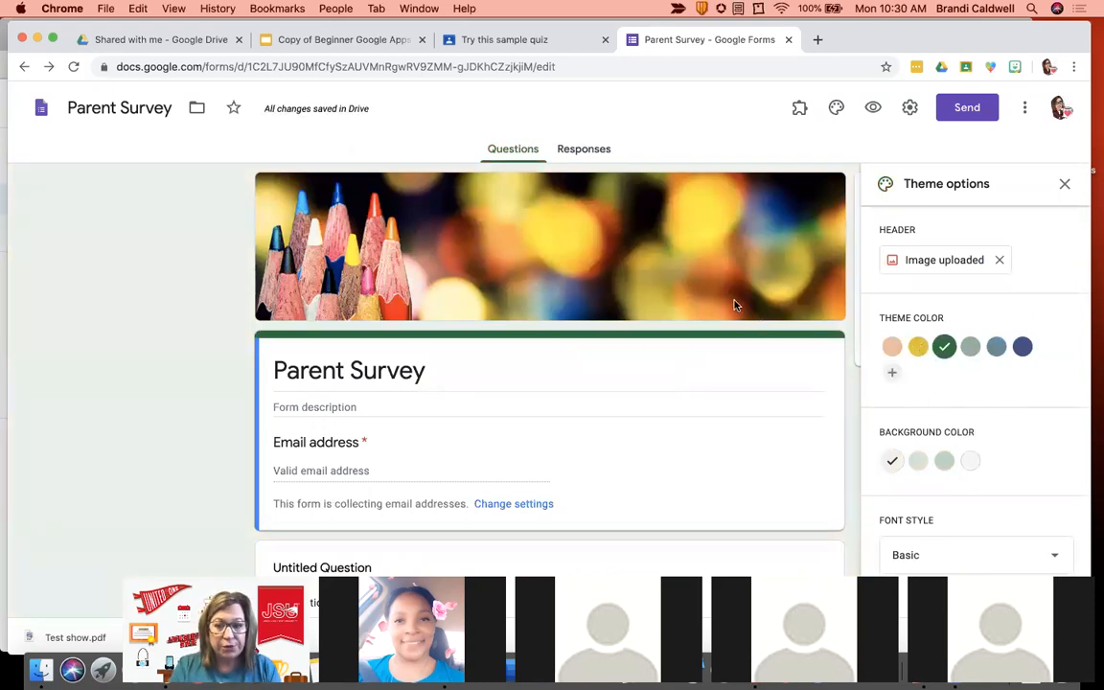
left_click(1064, 183)
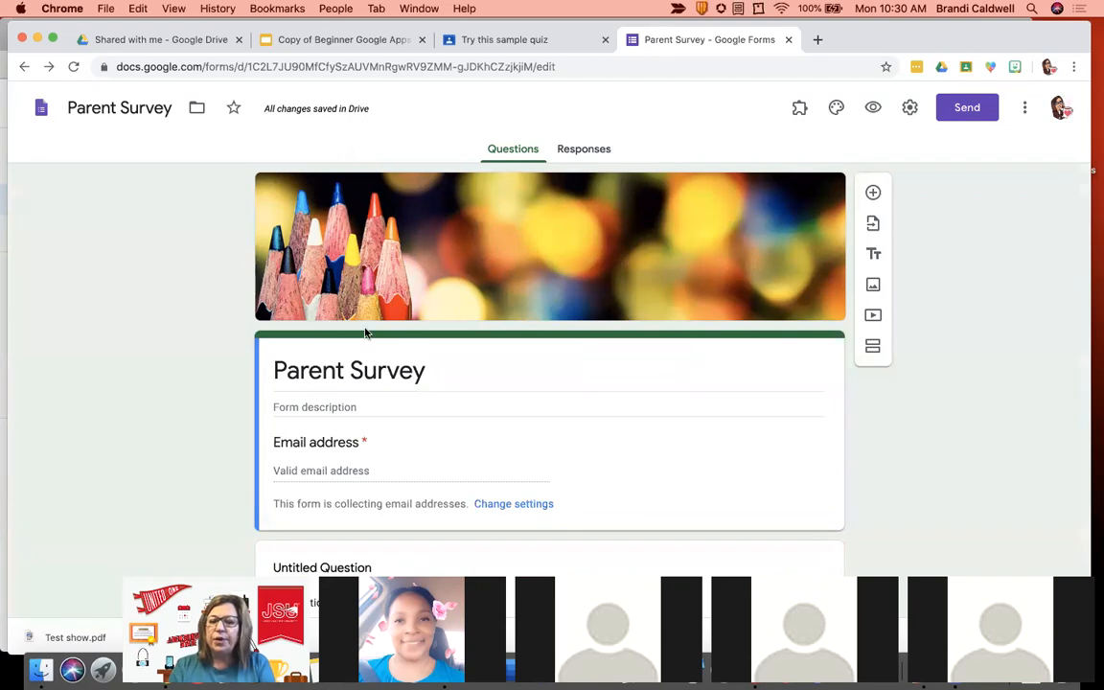
scroll(401, 461, "down", 2)
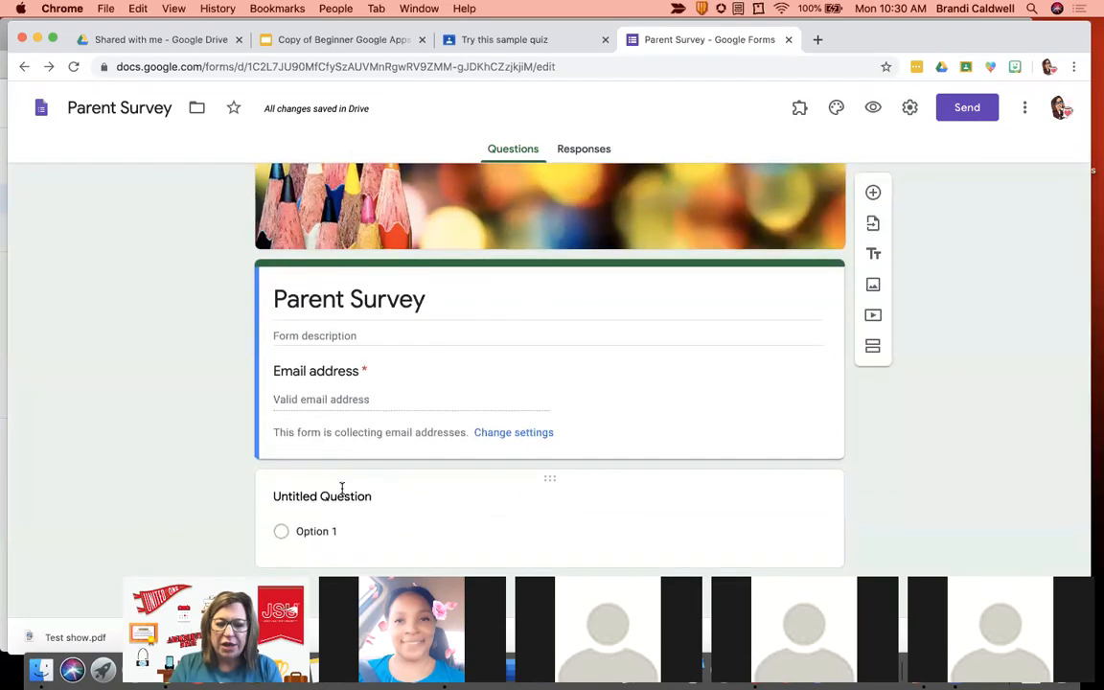
Title the untitled question "Can you come to parent night?" and give it only the suggested answer options Yes and No.
left_click(336, 495)
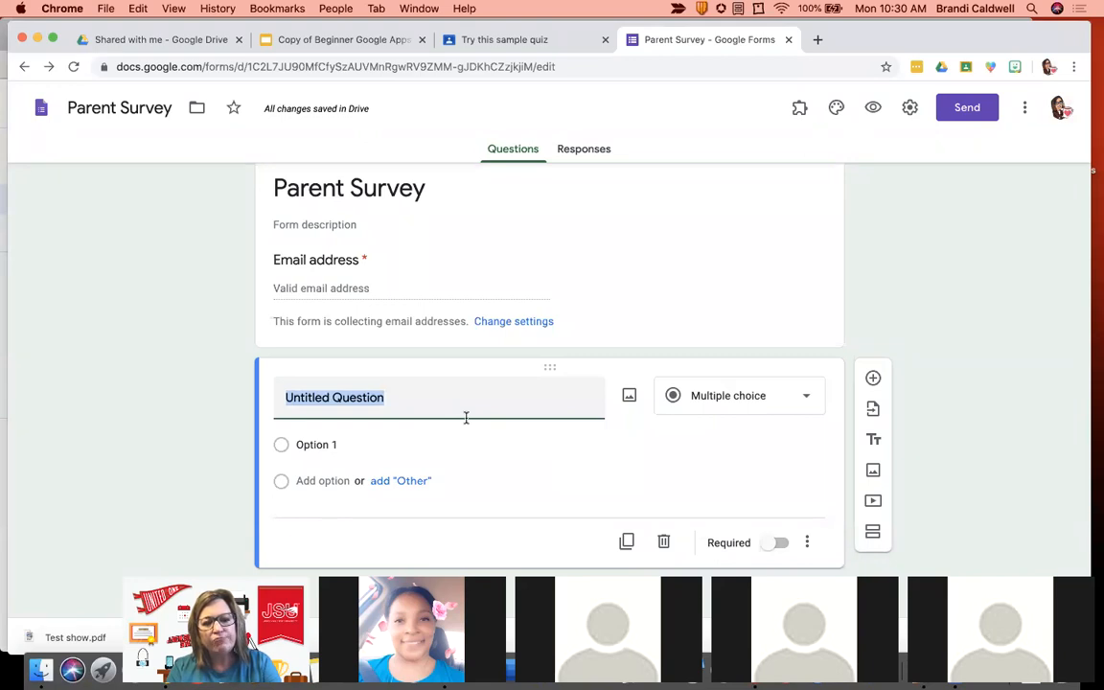
type("Ca")
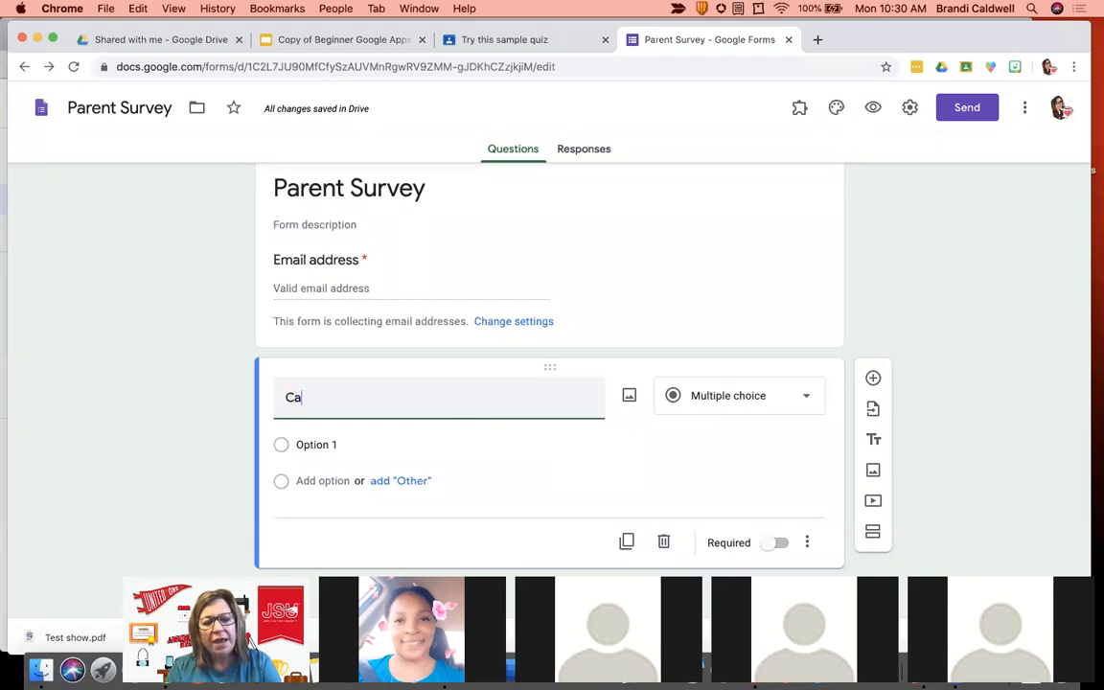
type("n you come to pa")
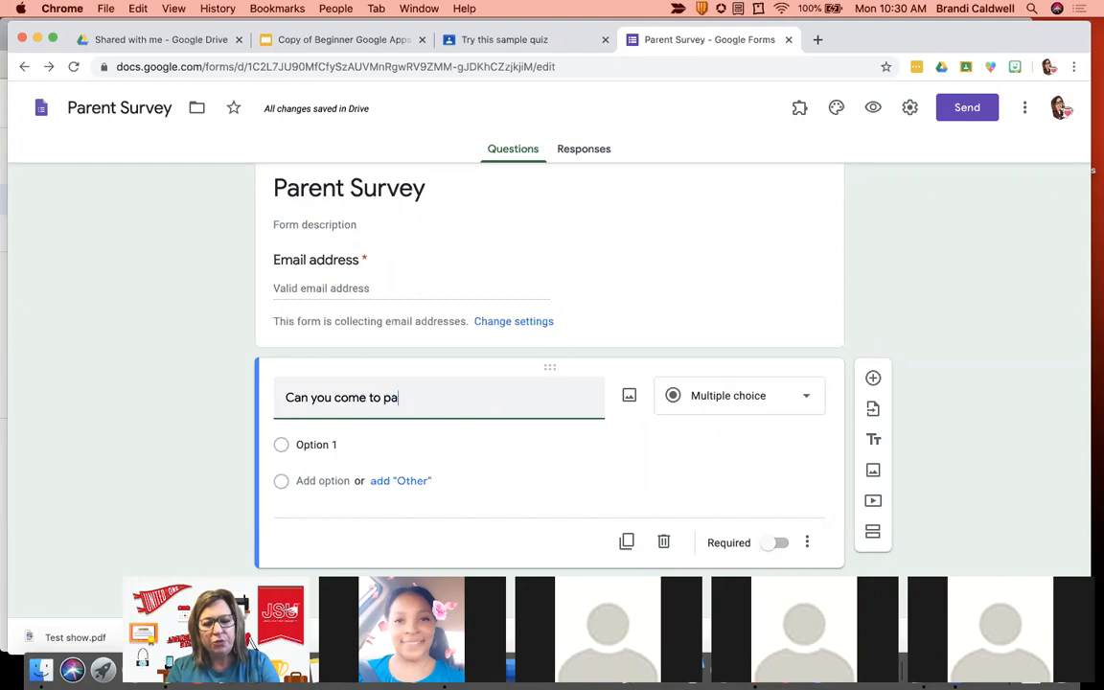
type("rent night")
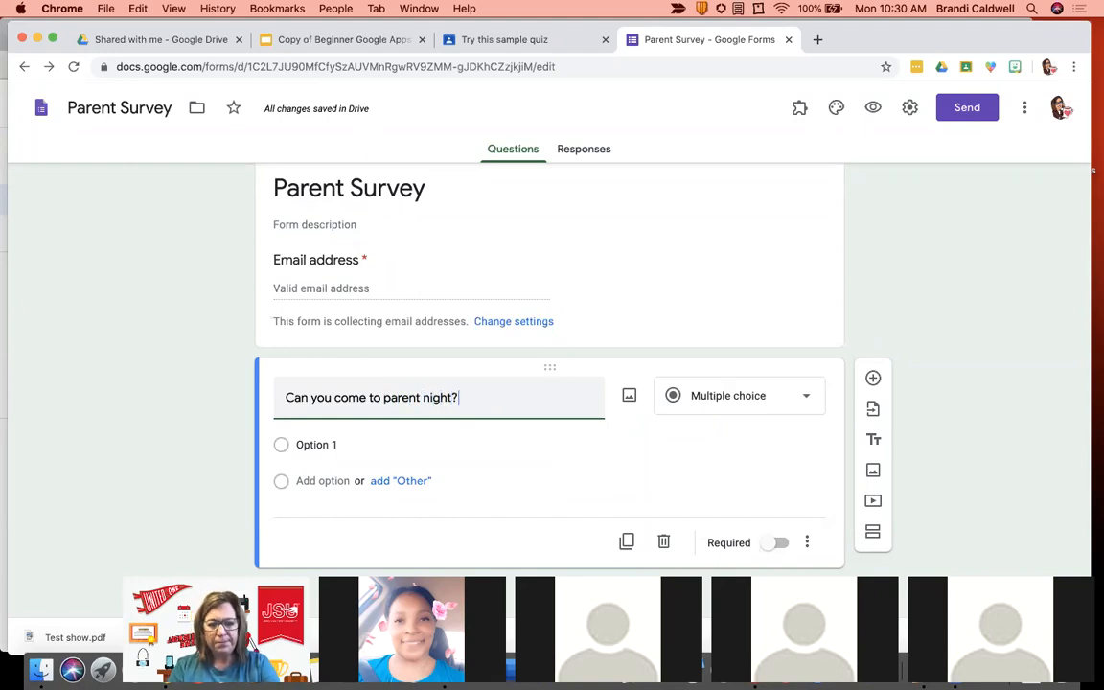
type("?")
left_click(350, 441)
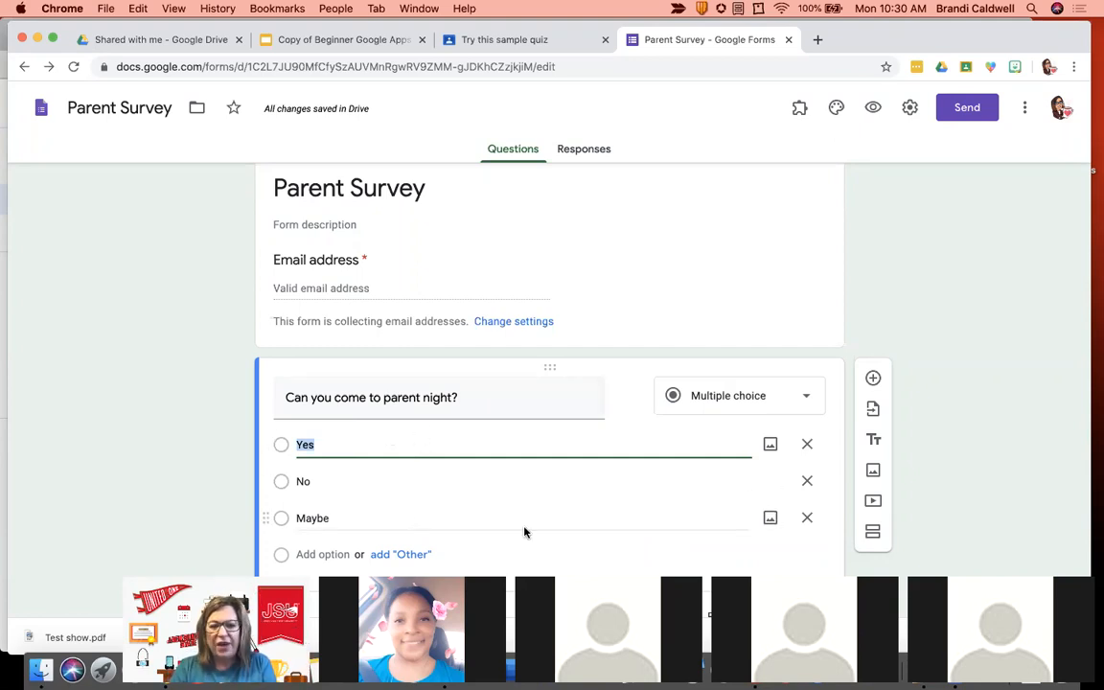
left_click(807, 517)
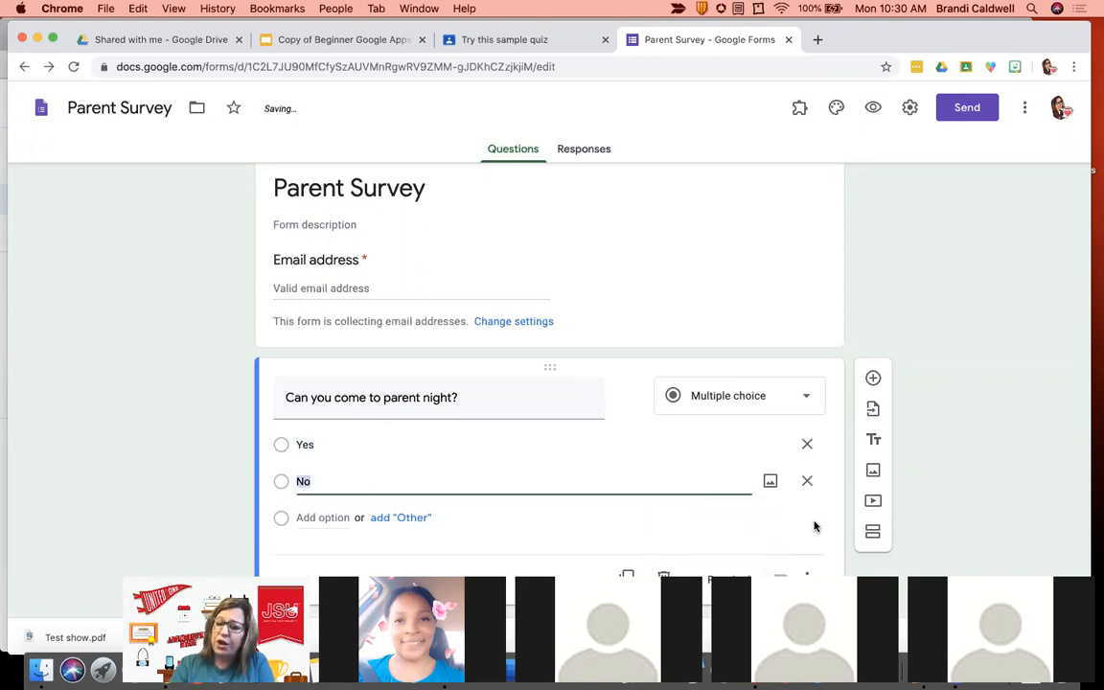
Look through the question types available for the parent night question without changing its type.
left_click(801, 398)
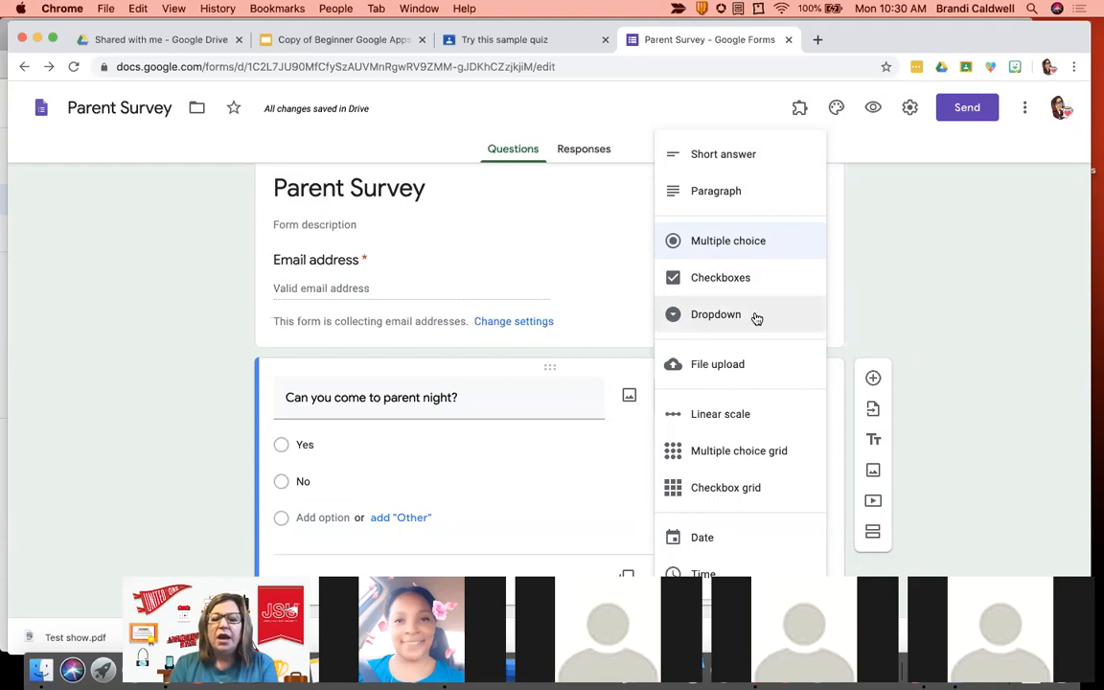
scroll(732, 517, "down", 1)
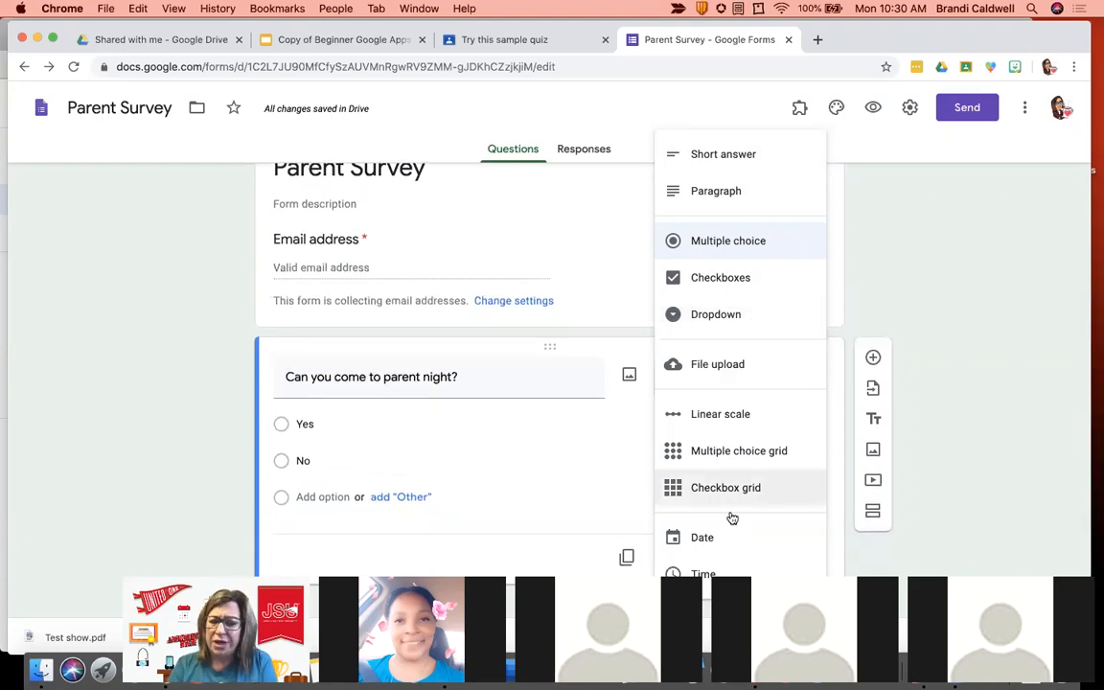
left_click(636, 278)
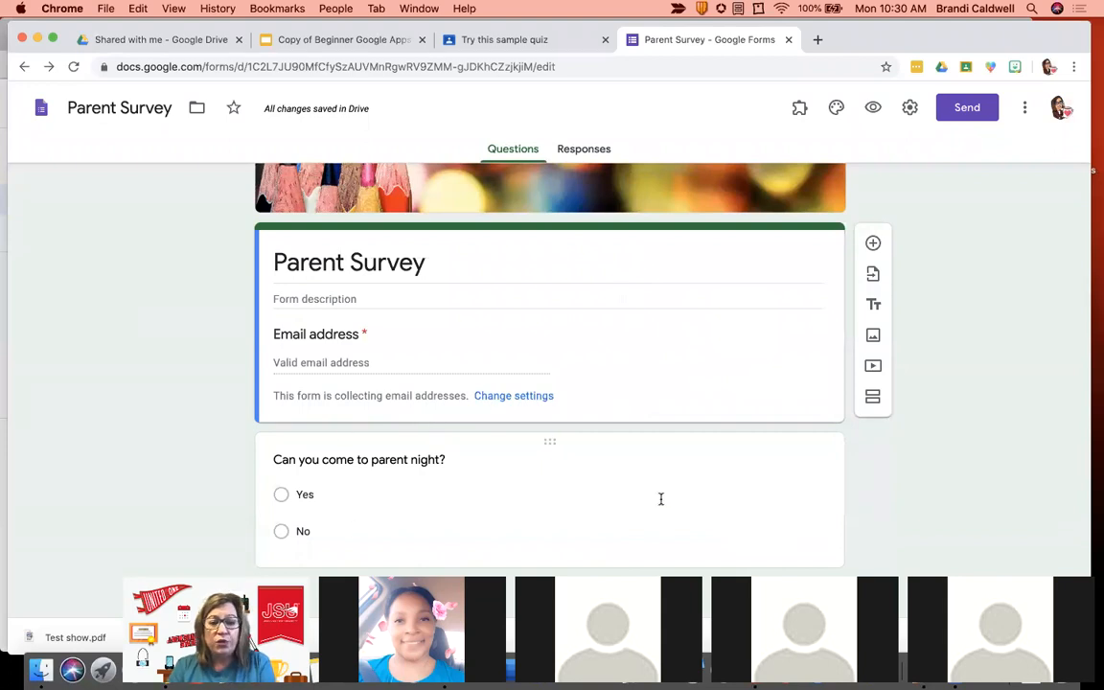
scroll(676, 443, "up", 1)
scroll(676, 443, "down", 1)
scroll(675, 443, "up", 1)
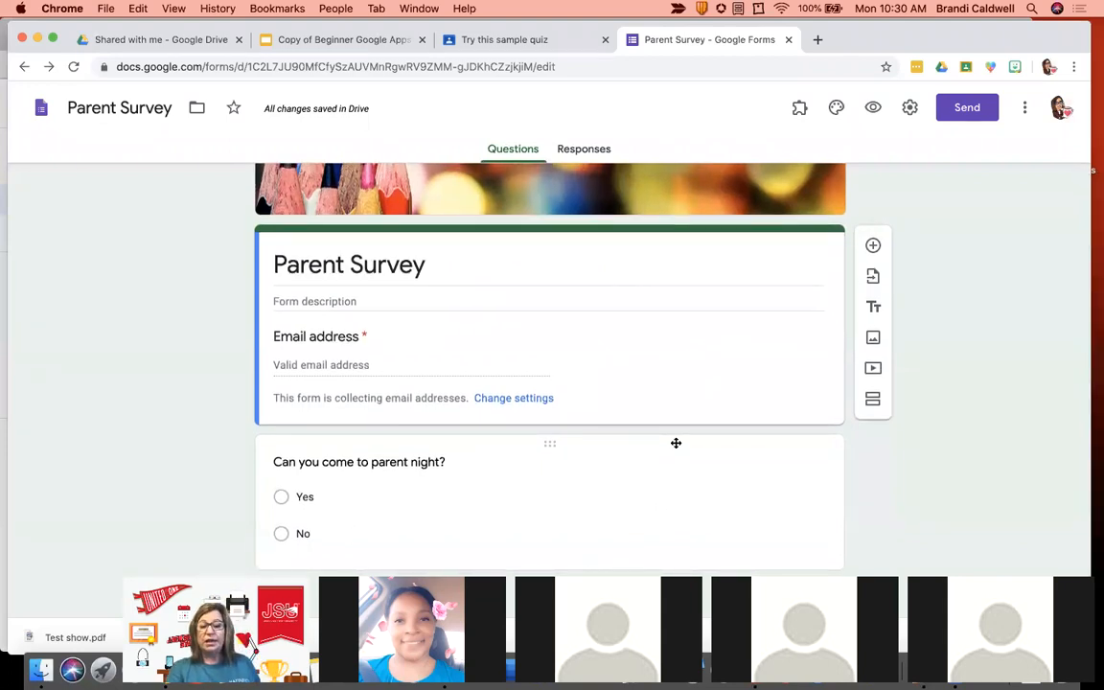
Make the parent night question required.
scroll(682, 496, "down", 1)
left_click(682, 496)
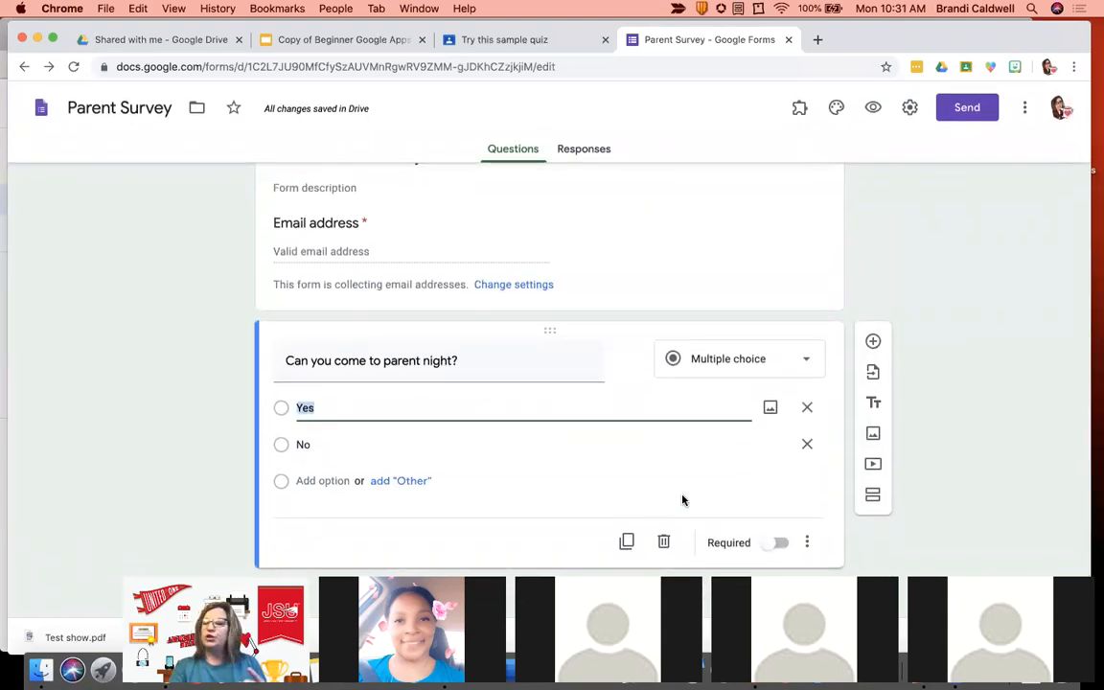
left_click(777, 545)
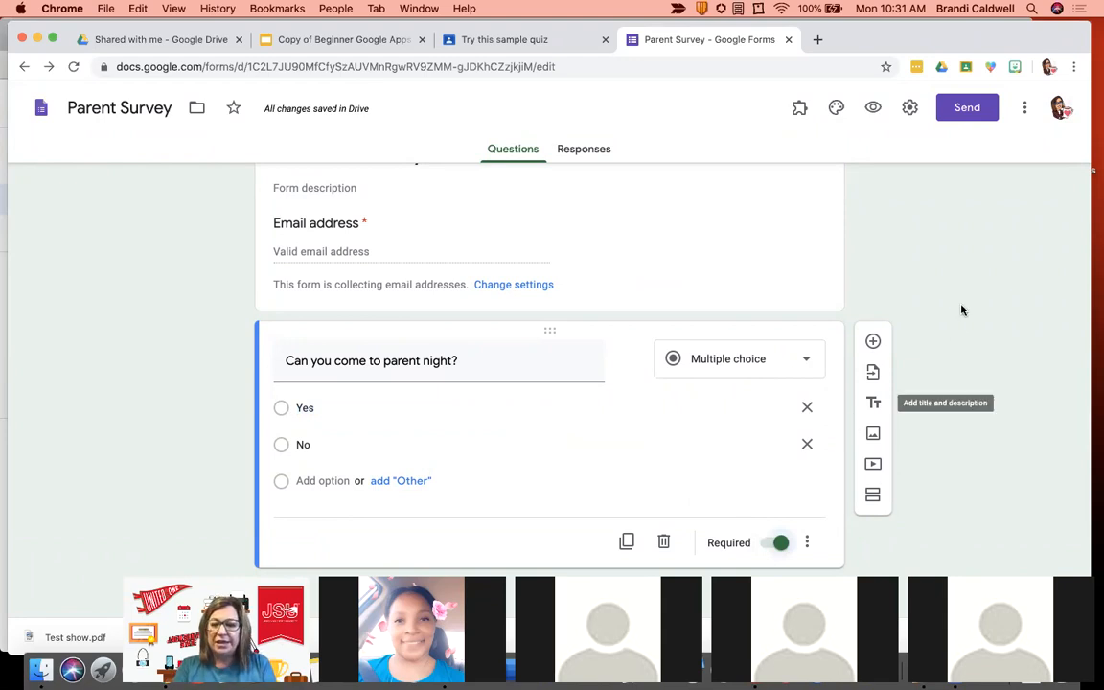
Set the default preferences to make new questions required with a default quiz point value of 3, and save them.
left_click(1023, 108)
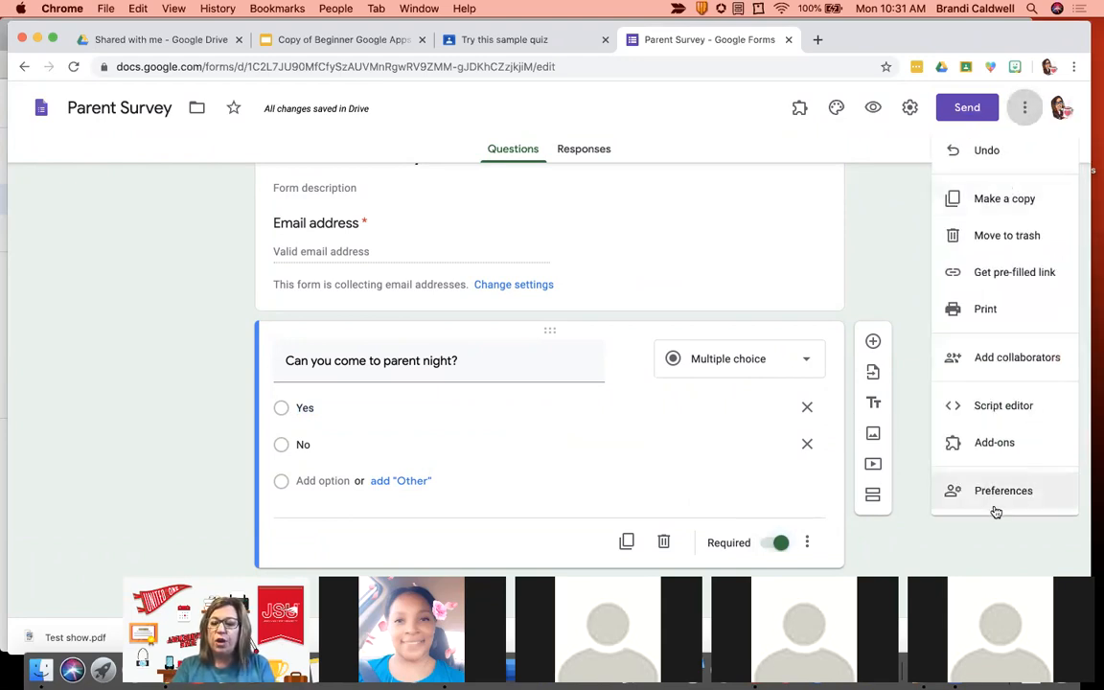
left_click(934, 491)
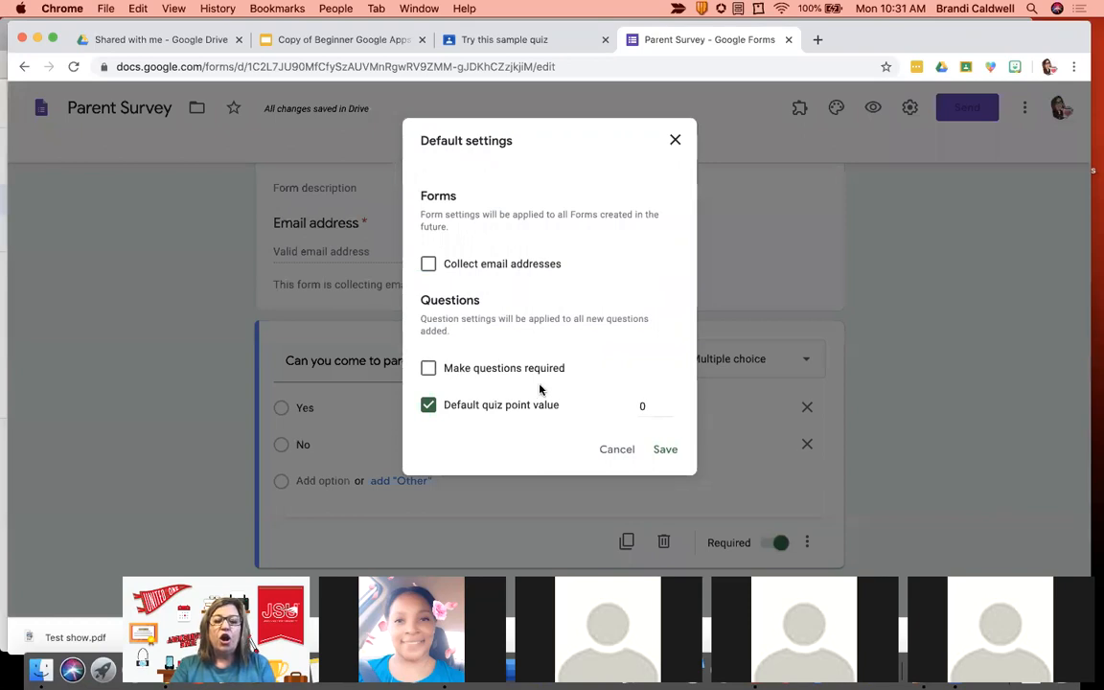
left_click(429, 369)
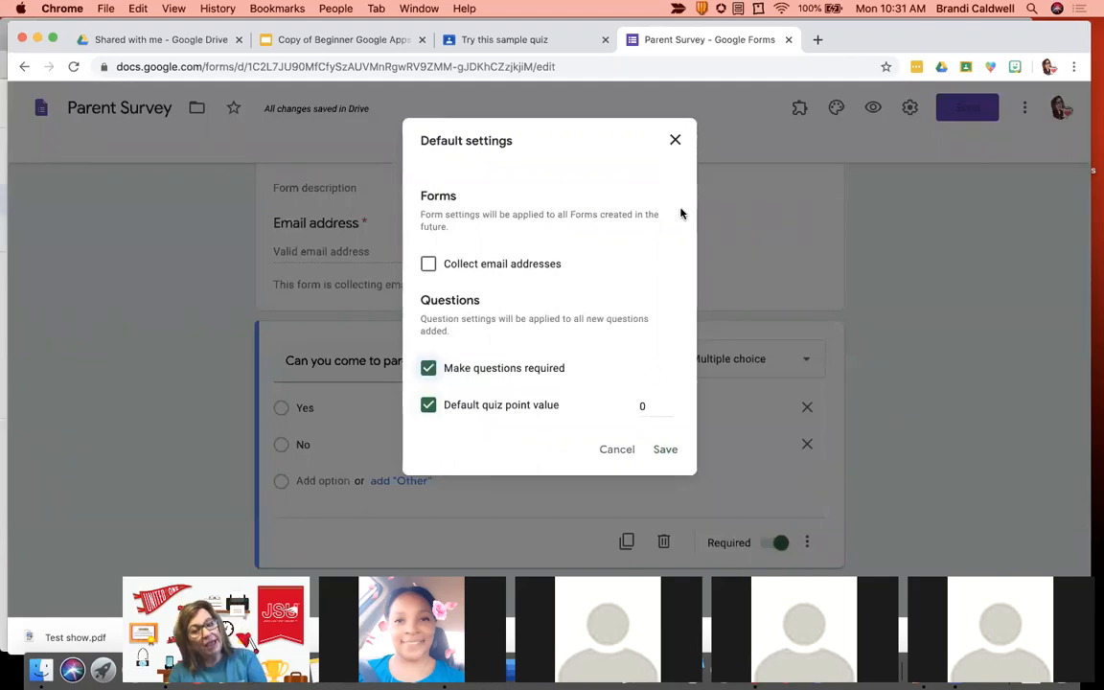
double_click(646, 406)
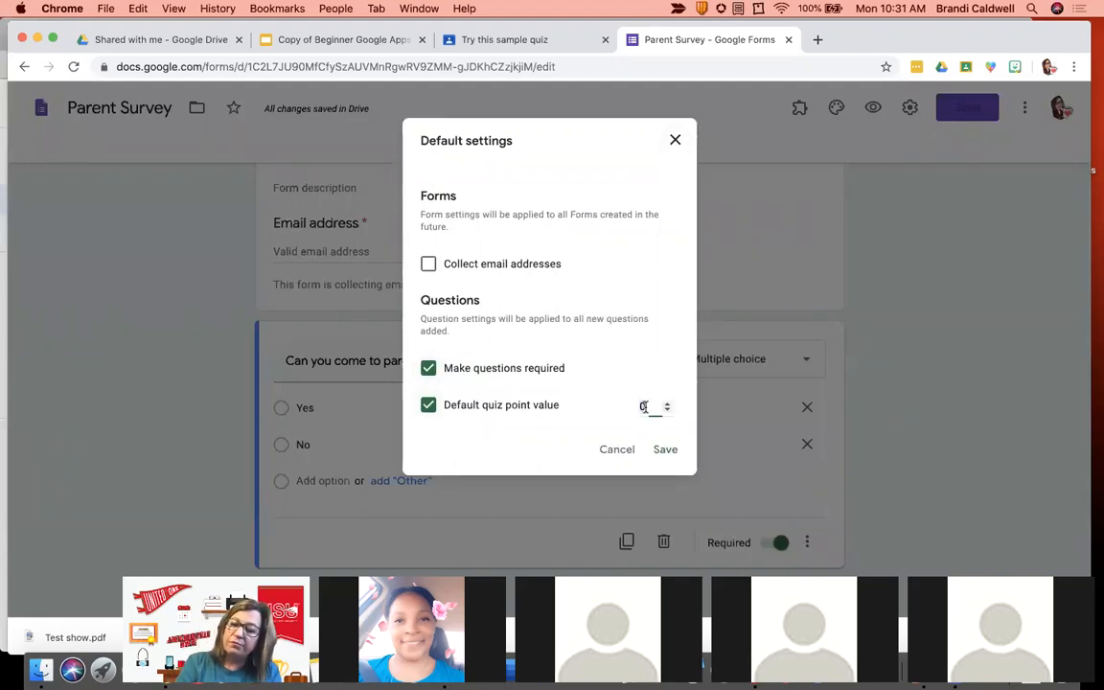
type("3")
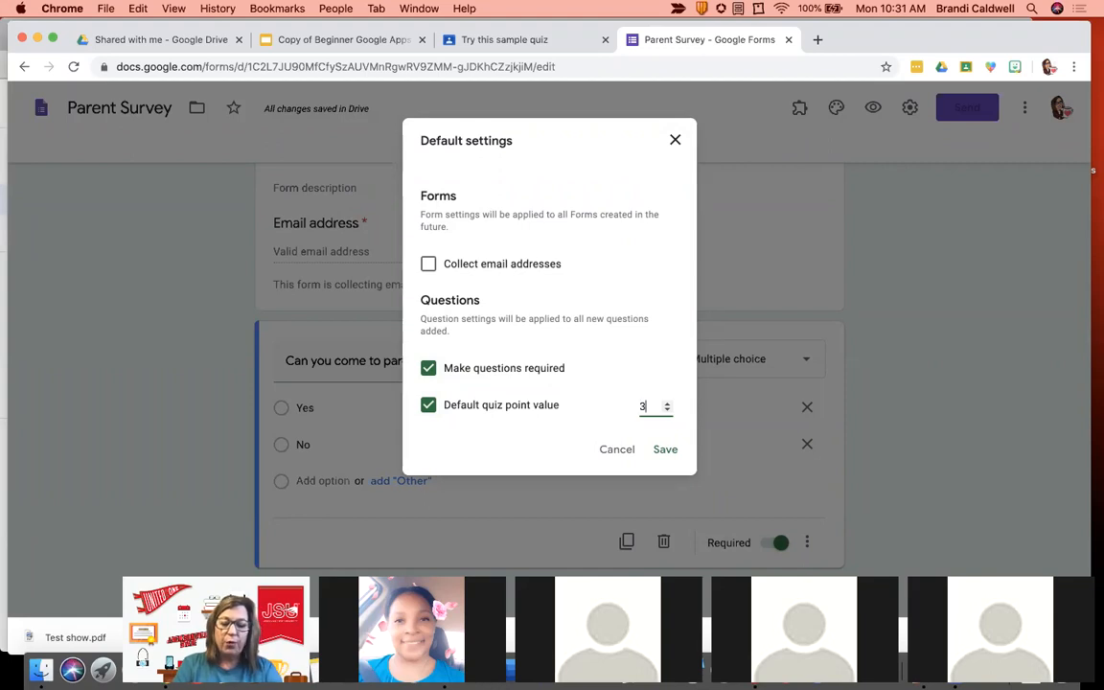
left_click(665, 450)
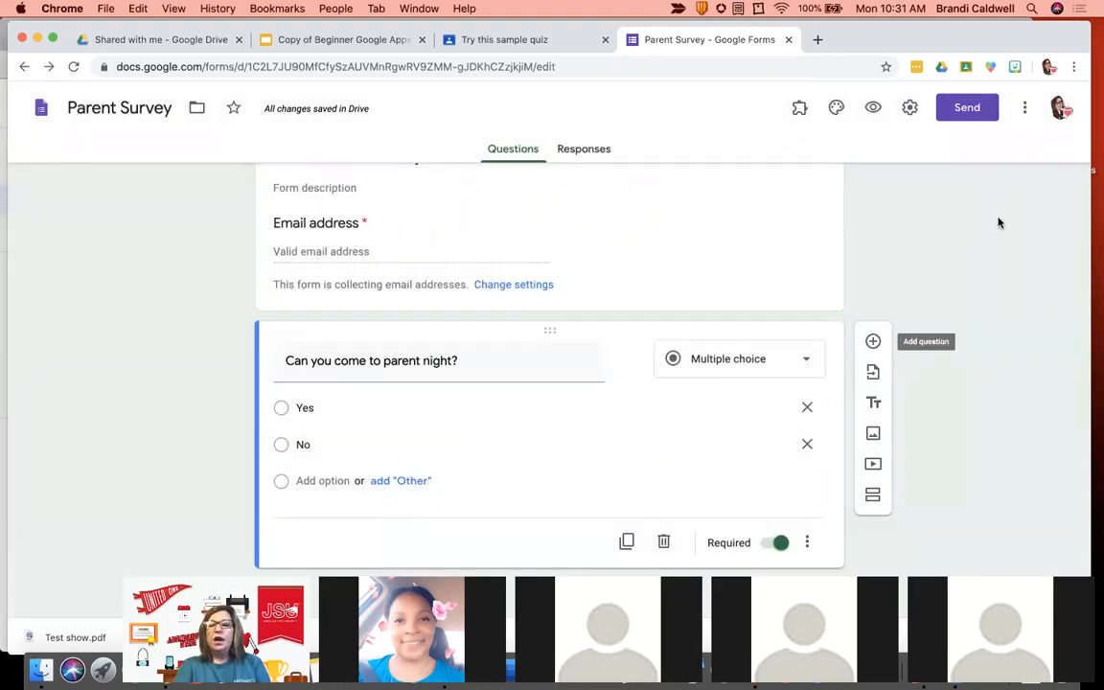
Revisit where the form preferences are found, and switch the parent night question's required setting off and back on.
left_click(1025, 107)
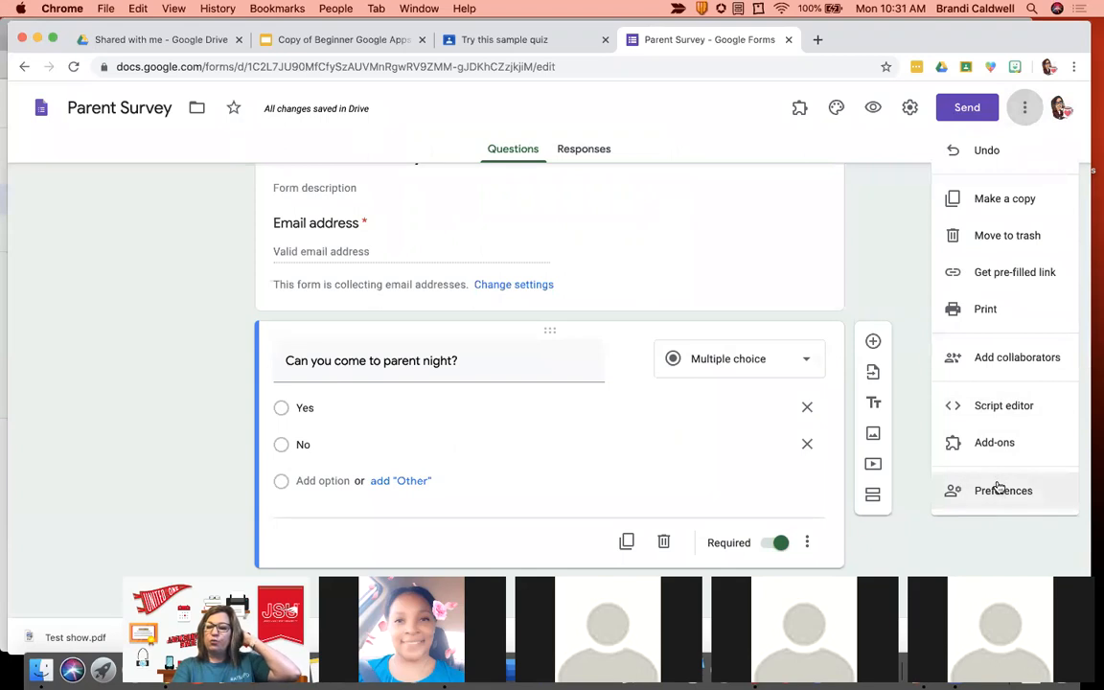
left_click(895, 298)
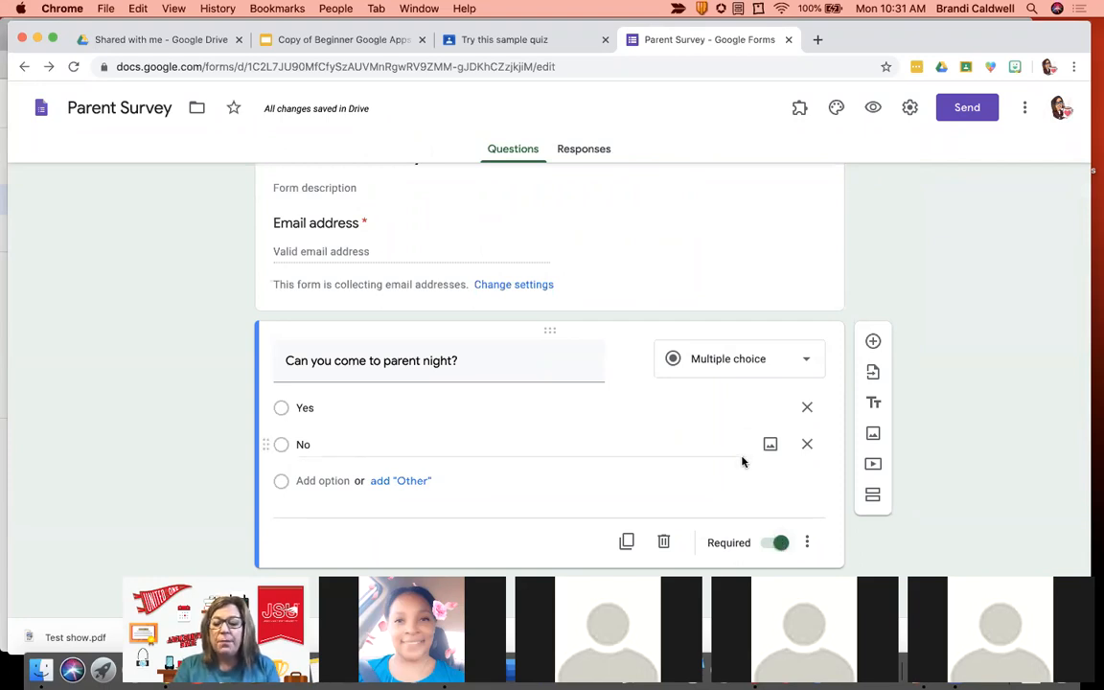
left_click(778, 544)
left_click(777, 544)
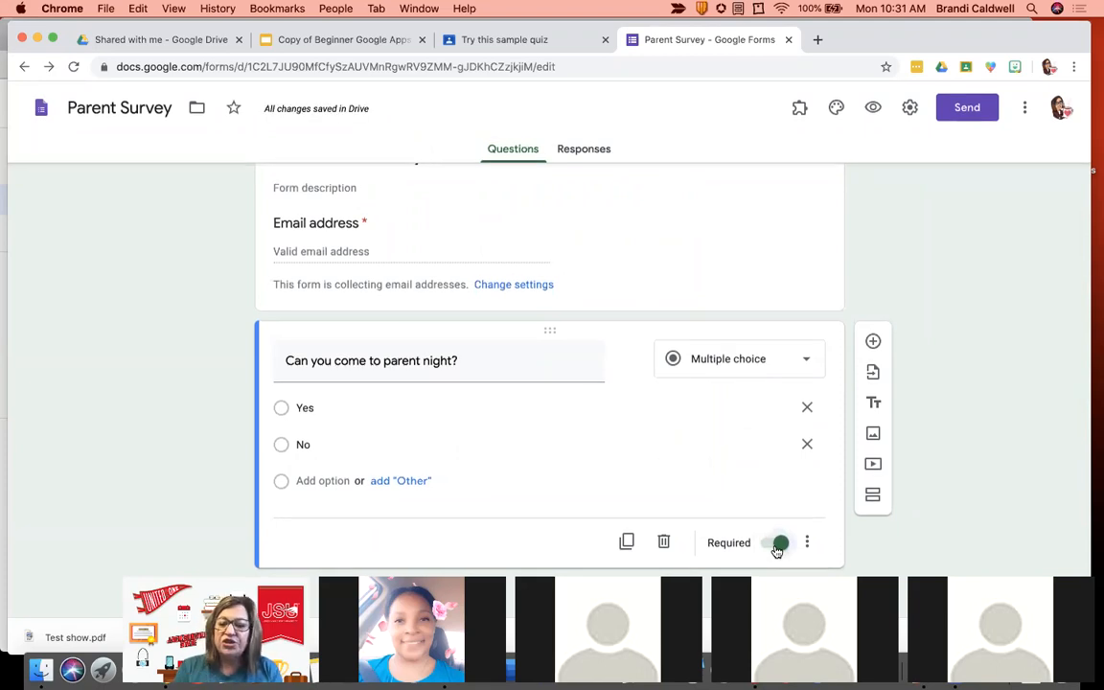
Duplicate the parent night question, retitle the copy "If yes, can you bring a snack to share?" and make it optional.
left_click(628, 542)
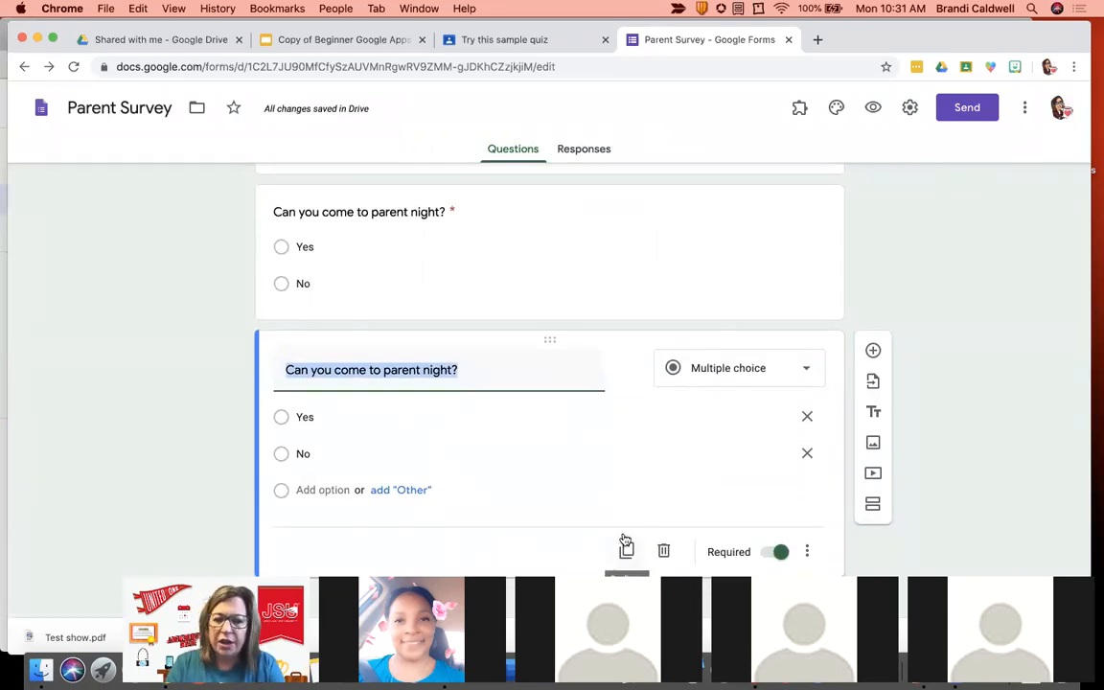
key("BackSpace")
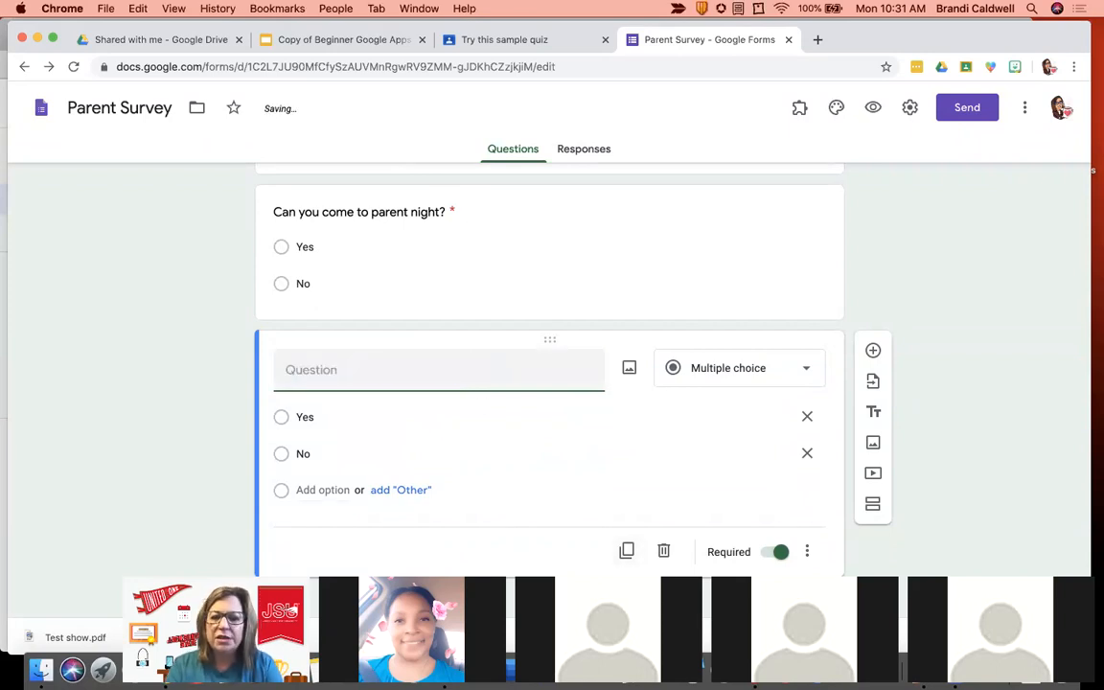
type("I")
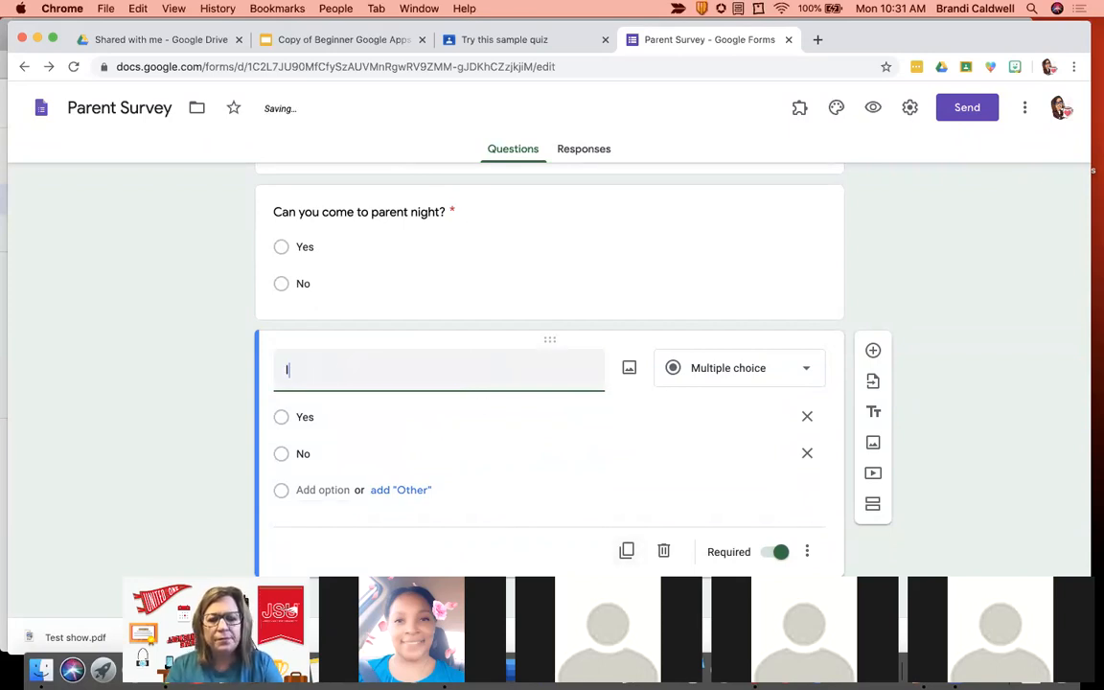
type("f yes, can you bring a snack to share?")
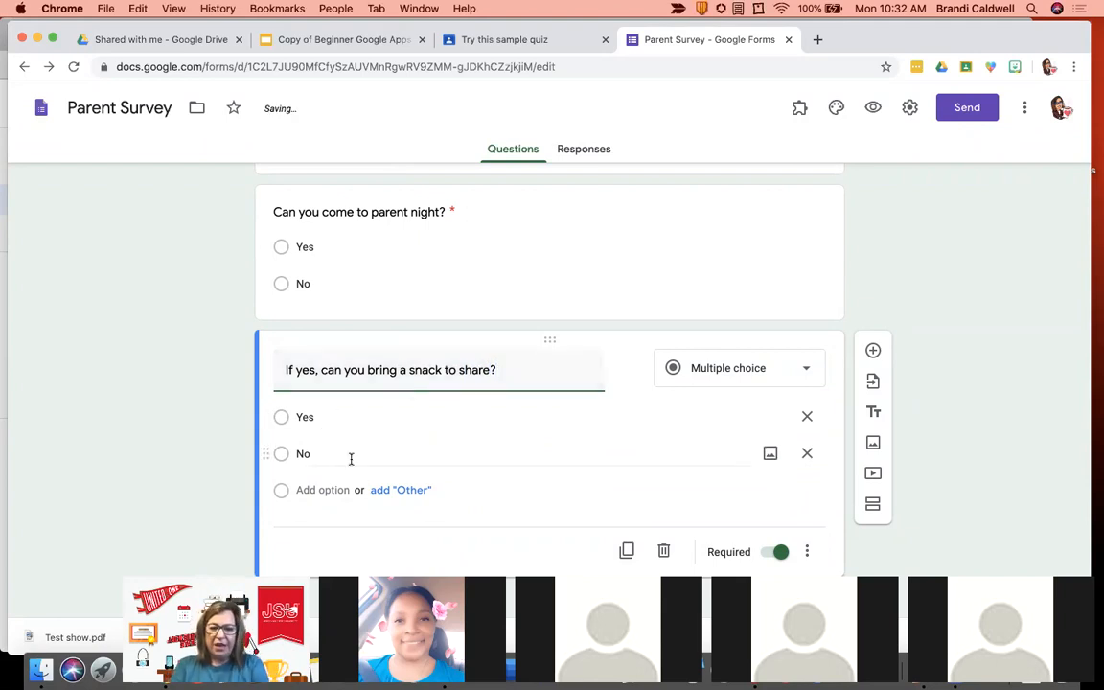
left_click(777, 553)
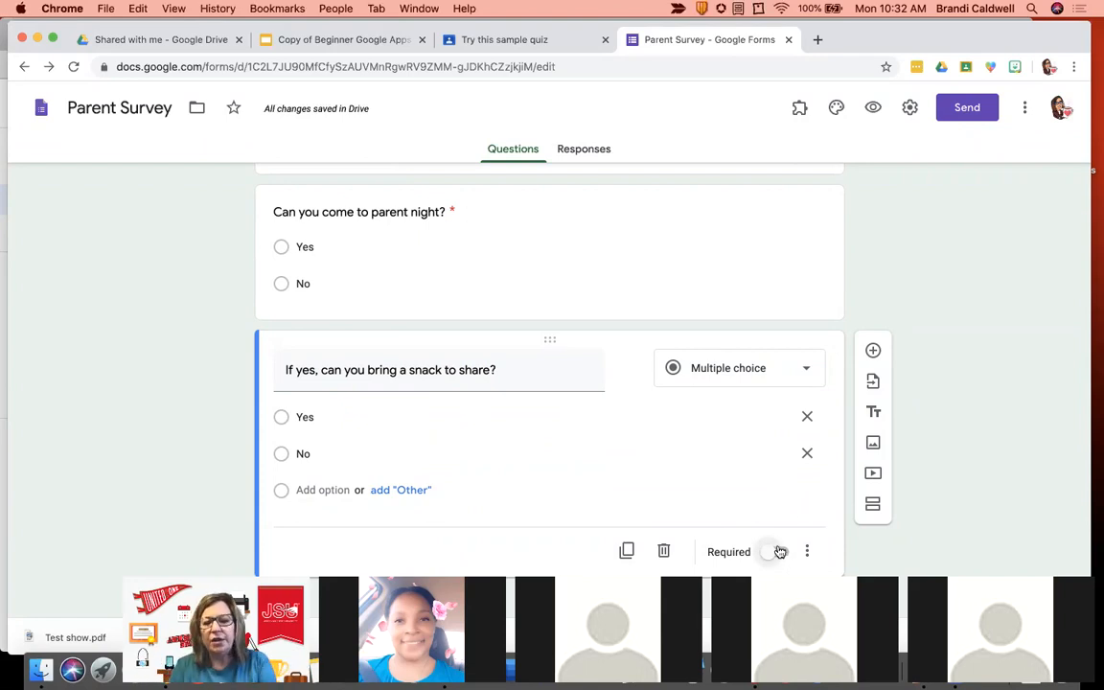
scroll(788, 504, "down", 1)
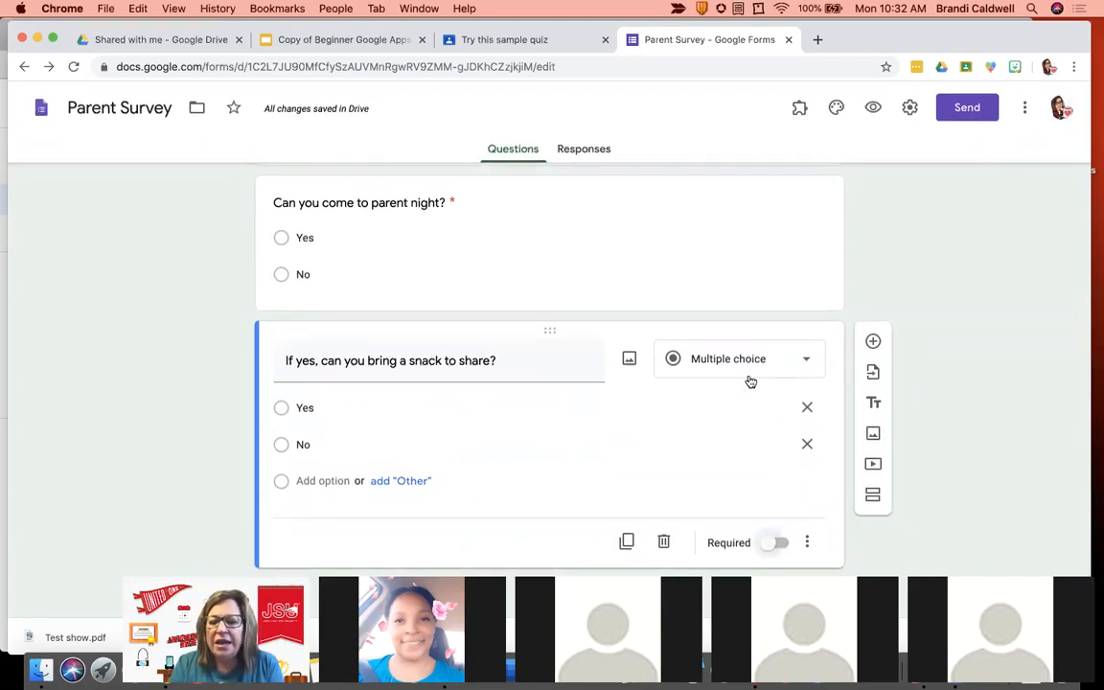
Add a short answer question titled "Please put your student's name here" below the snack question.
left_click(873, 342)
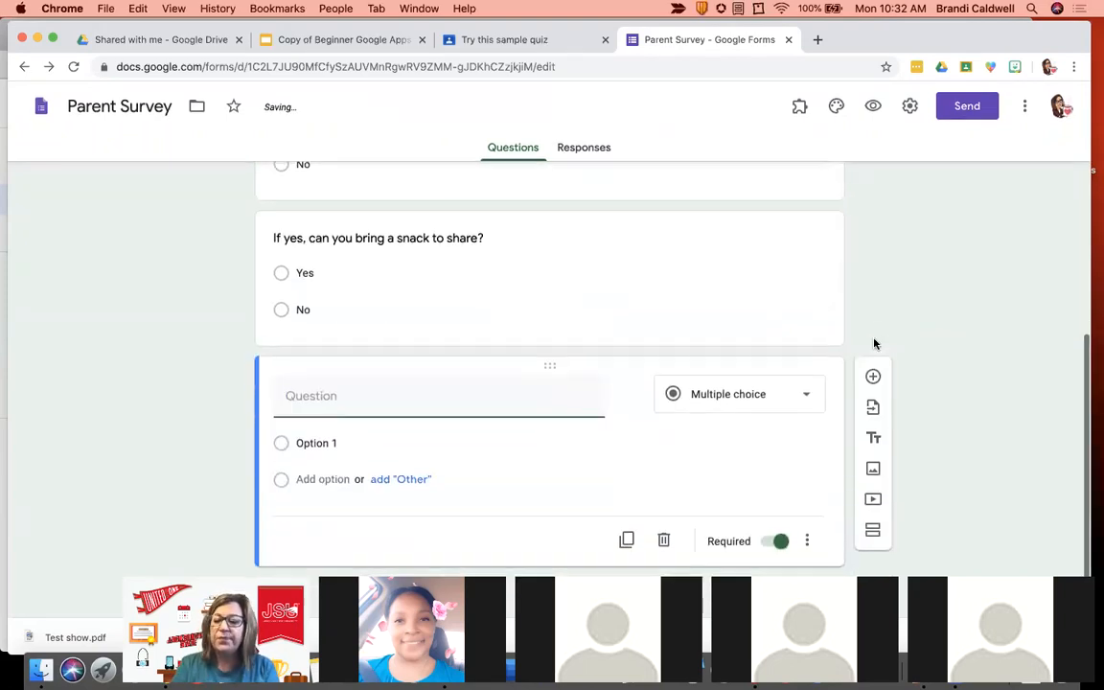
type("Please put your student's name here")
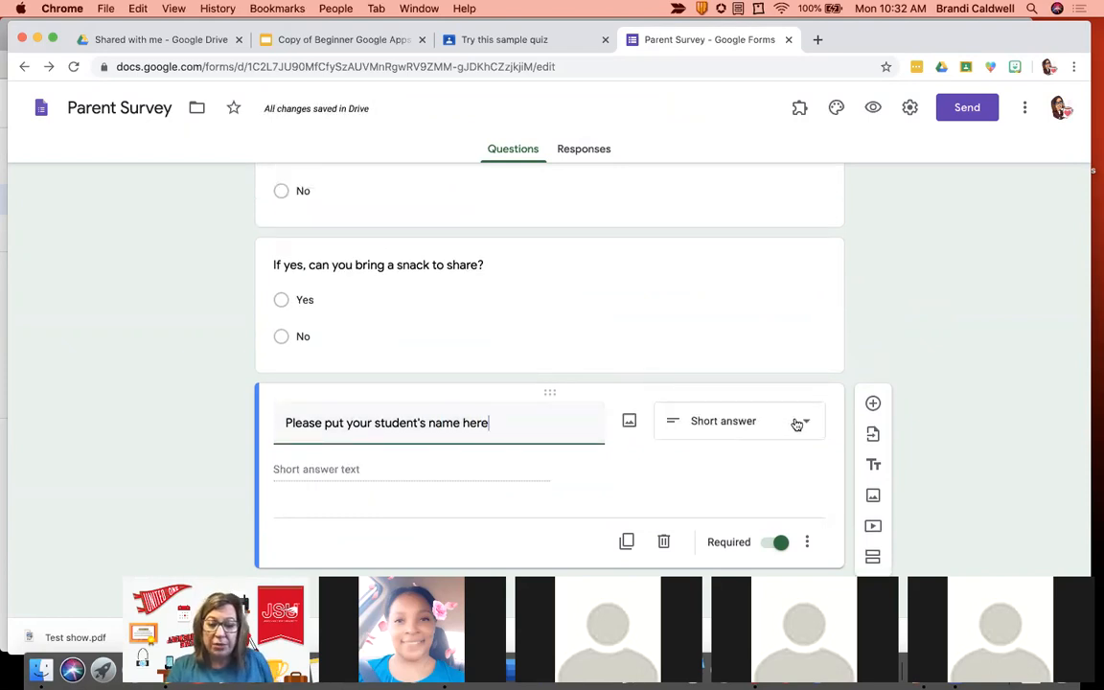
left_click(796, 425)
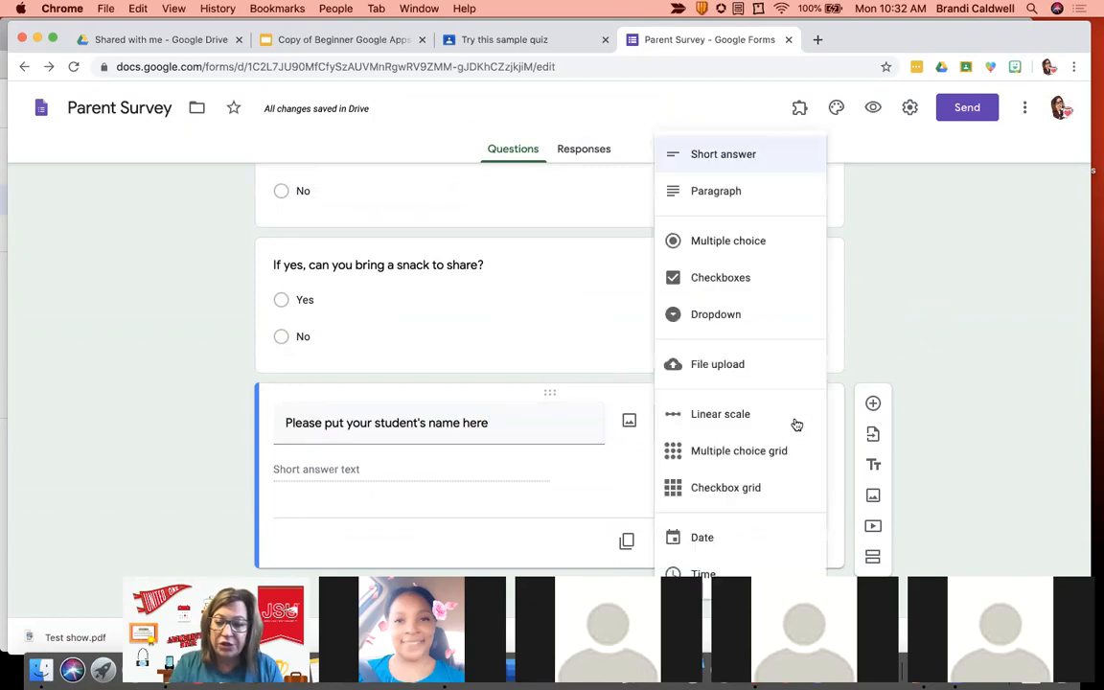
left_click(775, 169)
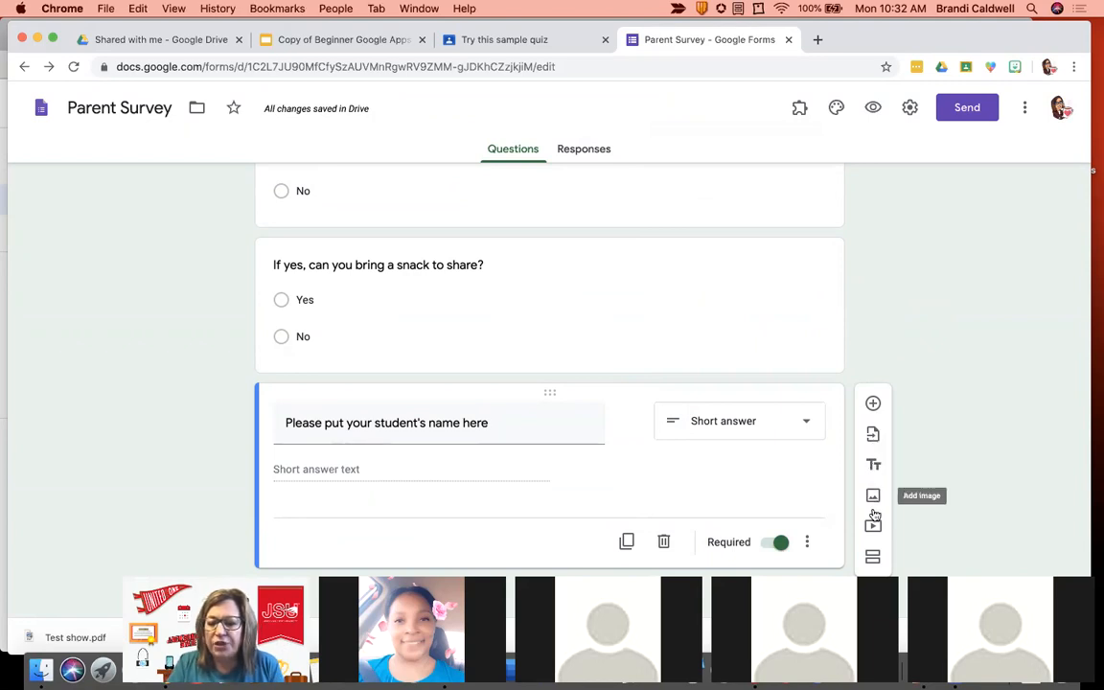
Choose a Copy of Vocab Quiz form as the source for importing questions and view its question list.
left_click(873, 436)
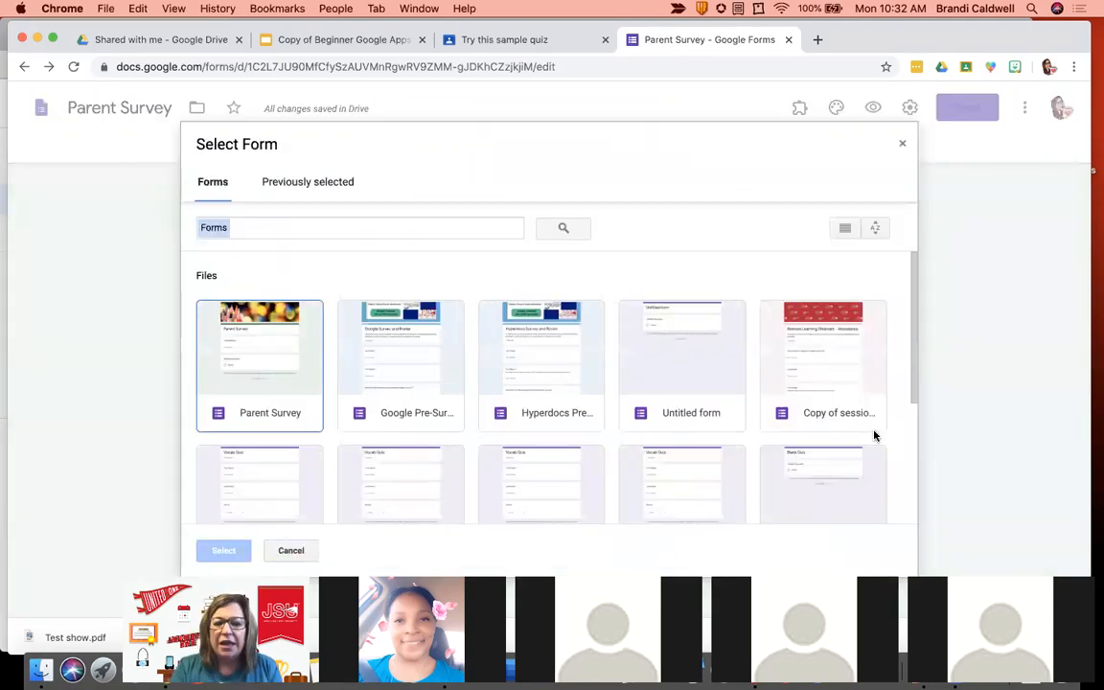
scroll(528, 359, "down", 2)
scroll(528, 360, "down", 3)
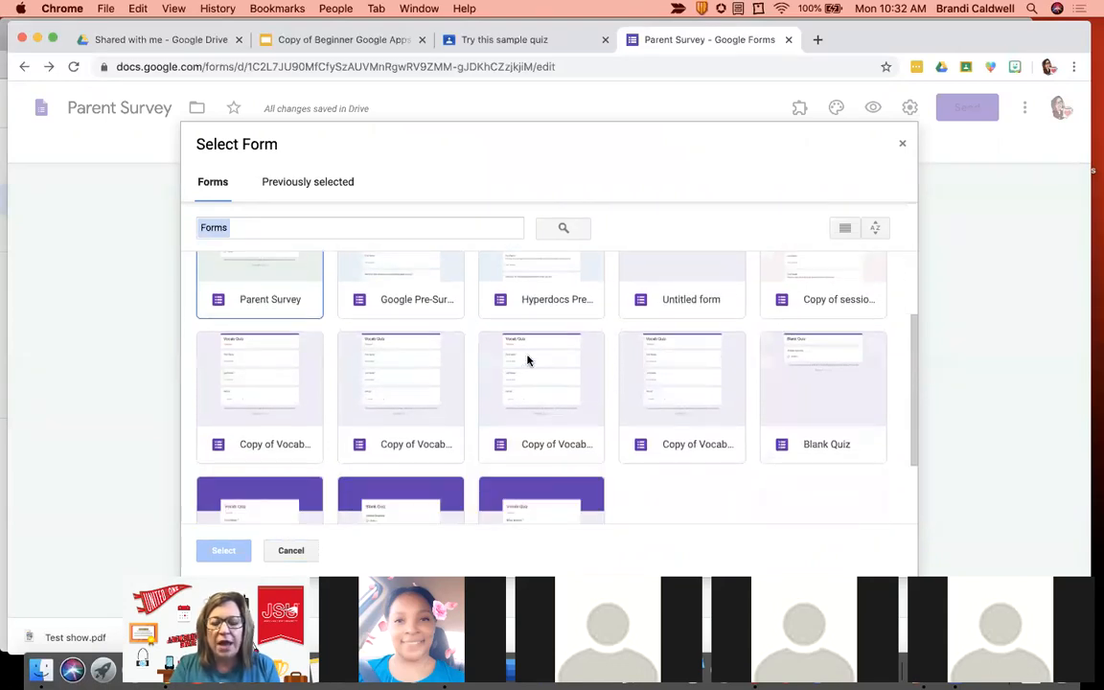
left_click(527, 360)
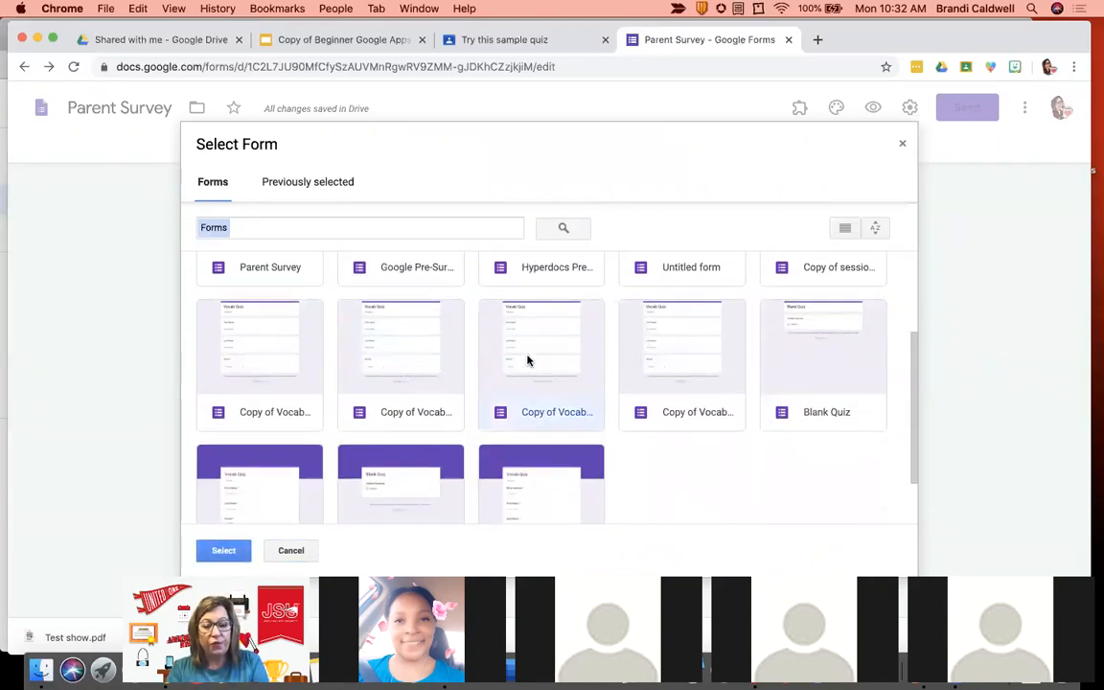
left_click(222, 549)
scroll(927, 433, "down", 3)
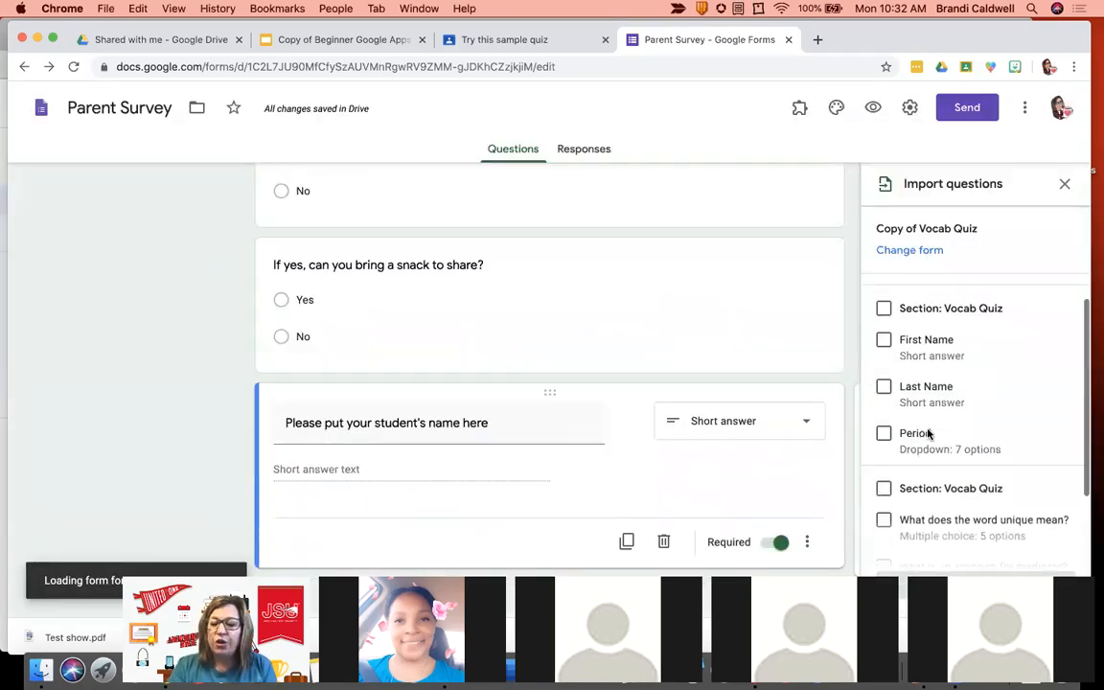
Import the Period dropdown question from the Copy of Vocab Quiz form into the parent survey.
scroll(928, 433, "up", 2)
scroll(910, 433, "up", 1)
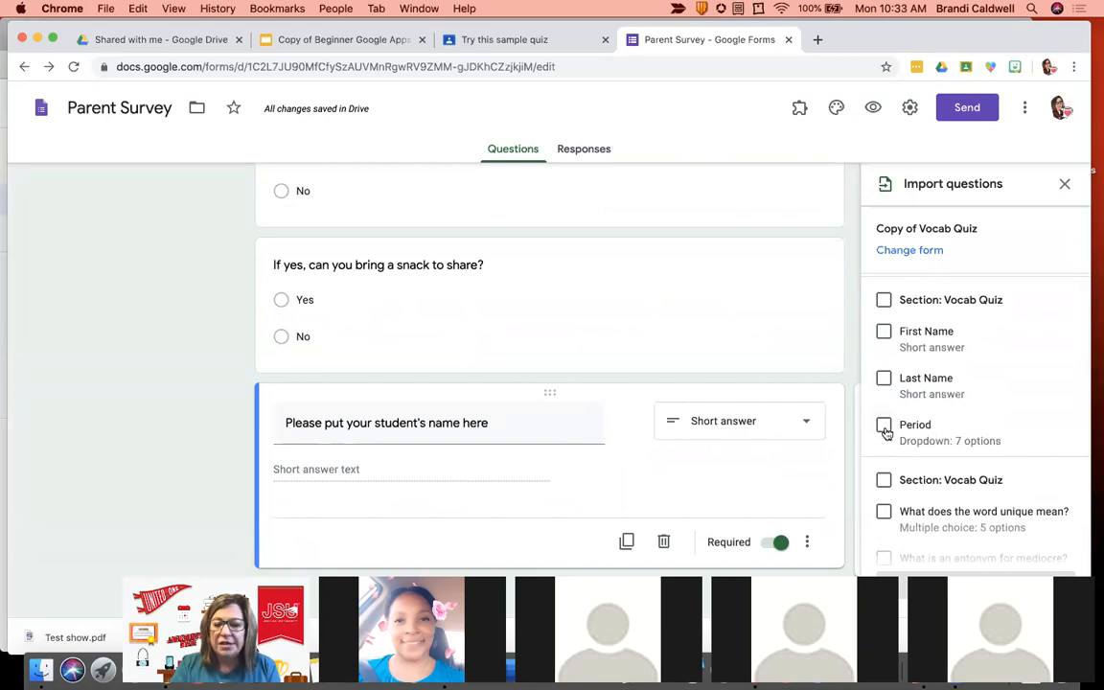
left_click(884, 427)
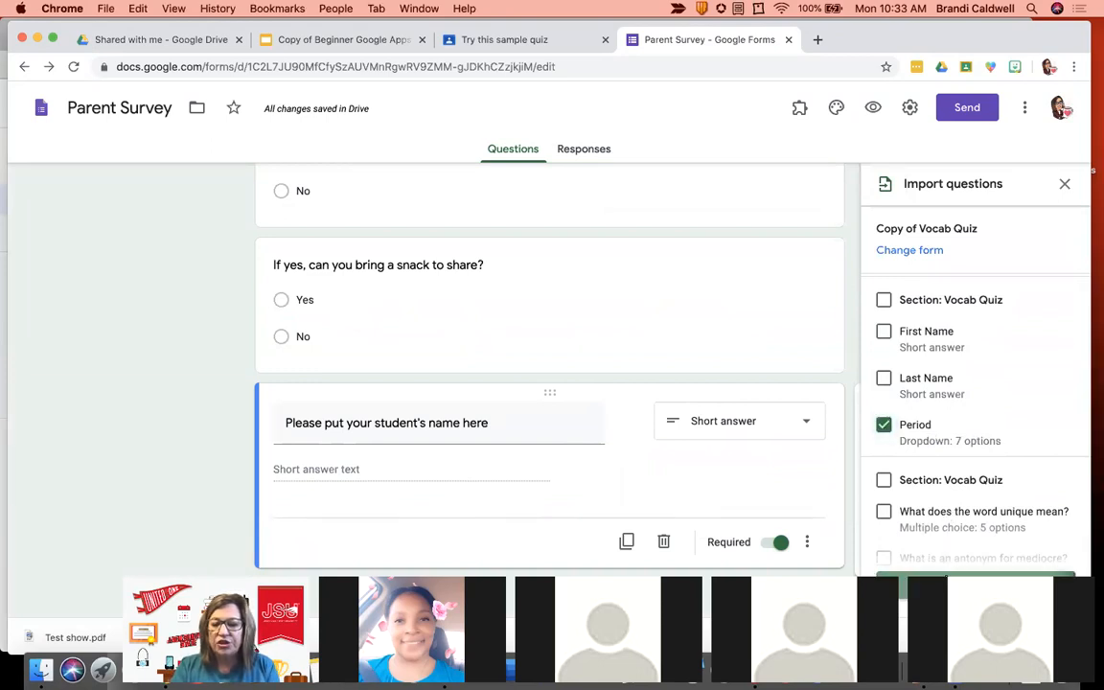
left_click(946, 575)
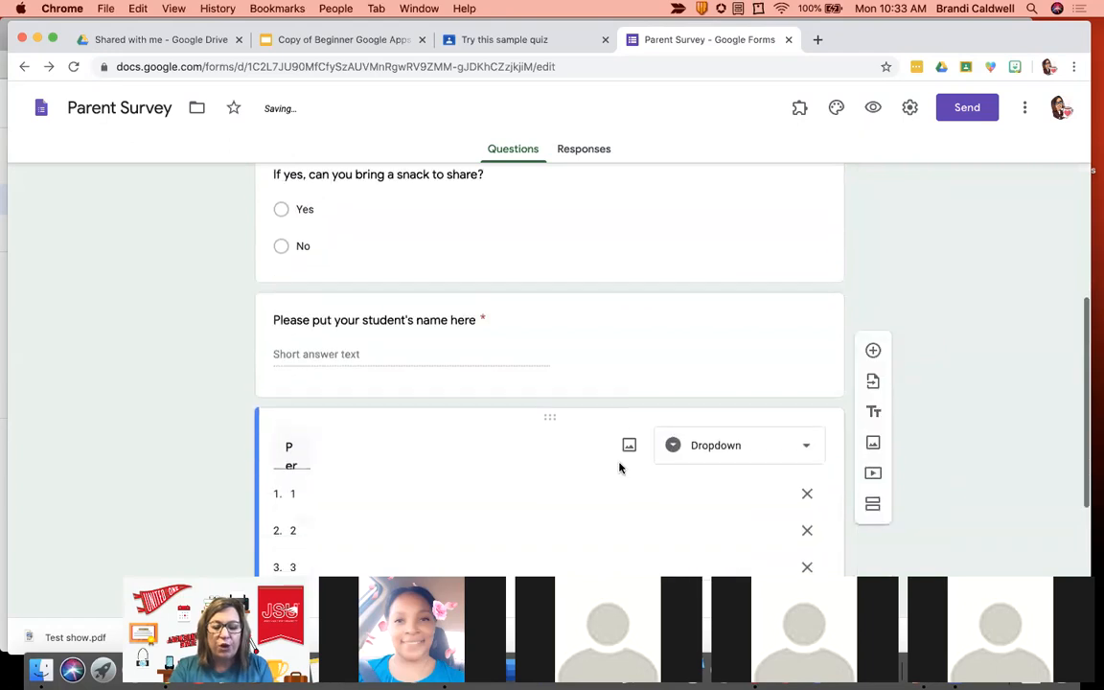
Move the Period question up so it directly follows the email address section, before the parent night question.
double_click(309, 338)
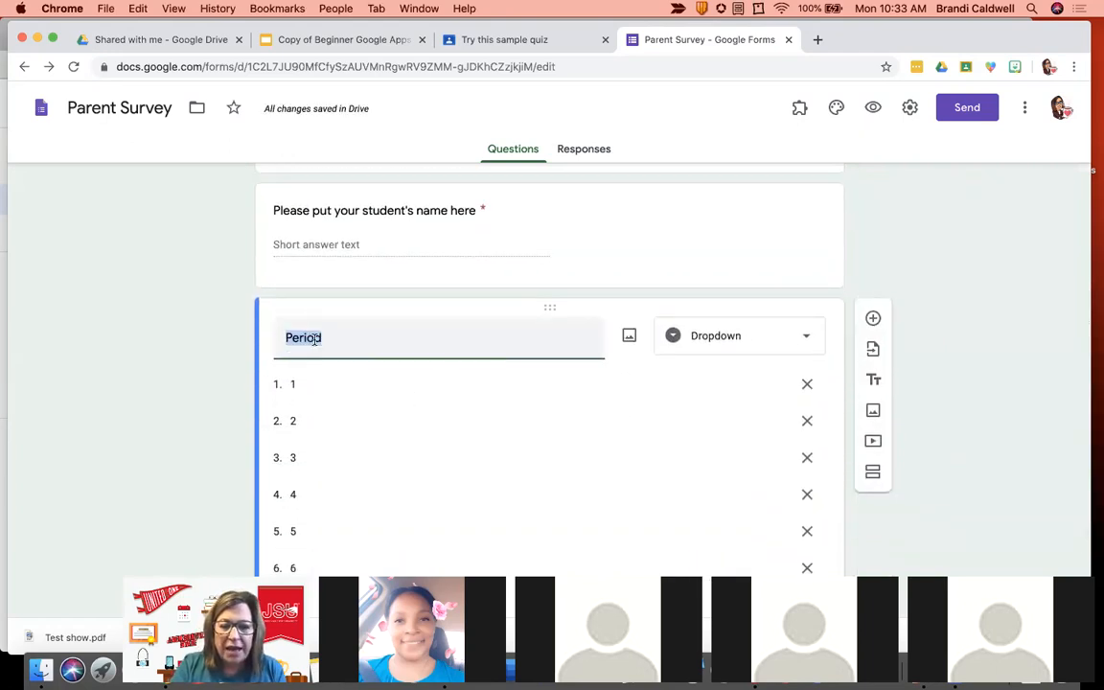
left_click_drag(553, 306, 511, 250)
scroll(537, 481, "down", 2)
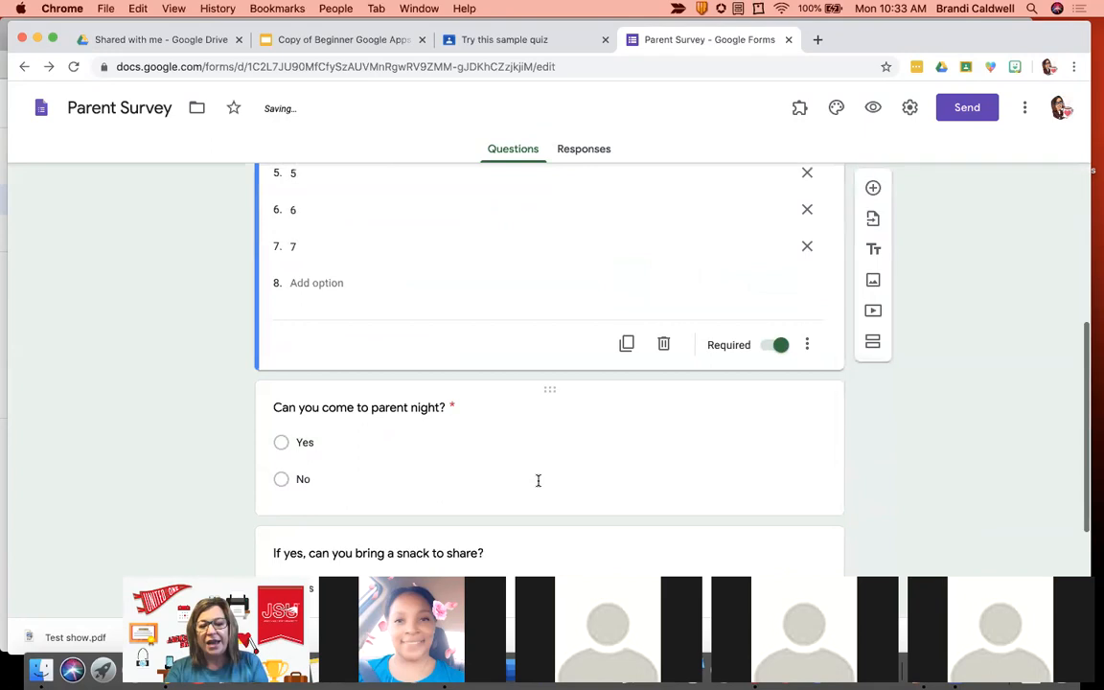
scroll(537, 482, "up", 5)
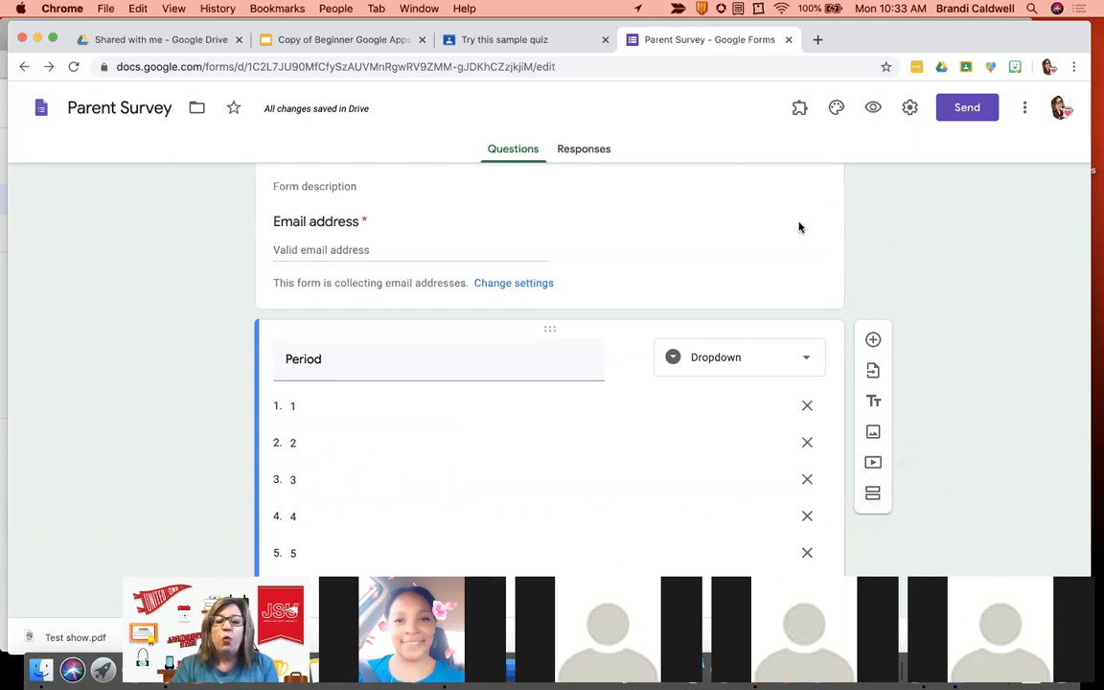
scroll(800, 227, "up", 3)
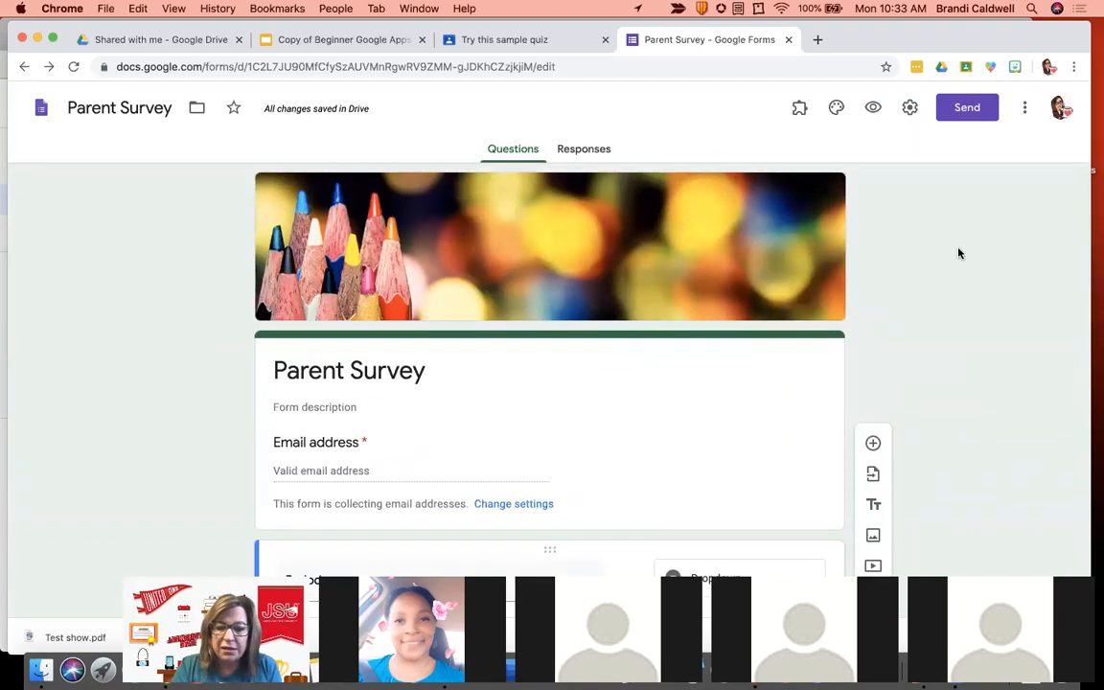
Preview the parent survey as respondents see it, check it through to the end, and close the preview.
left_click(873, 112)
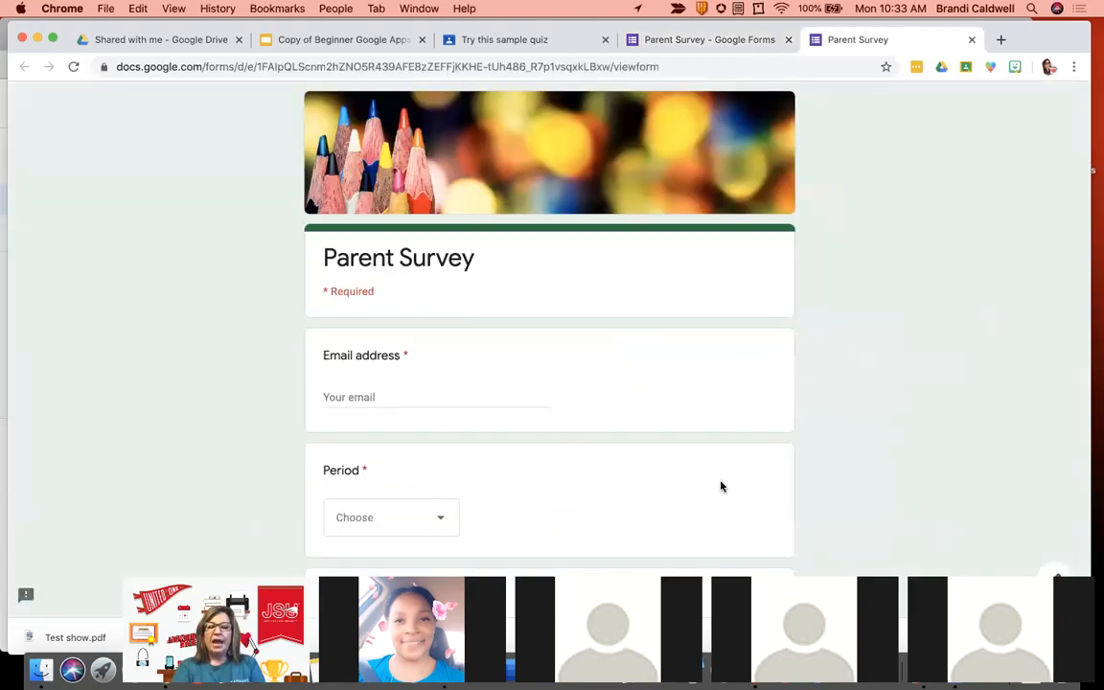
scroll(722, 487, "down", 10)
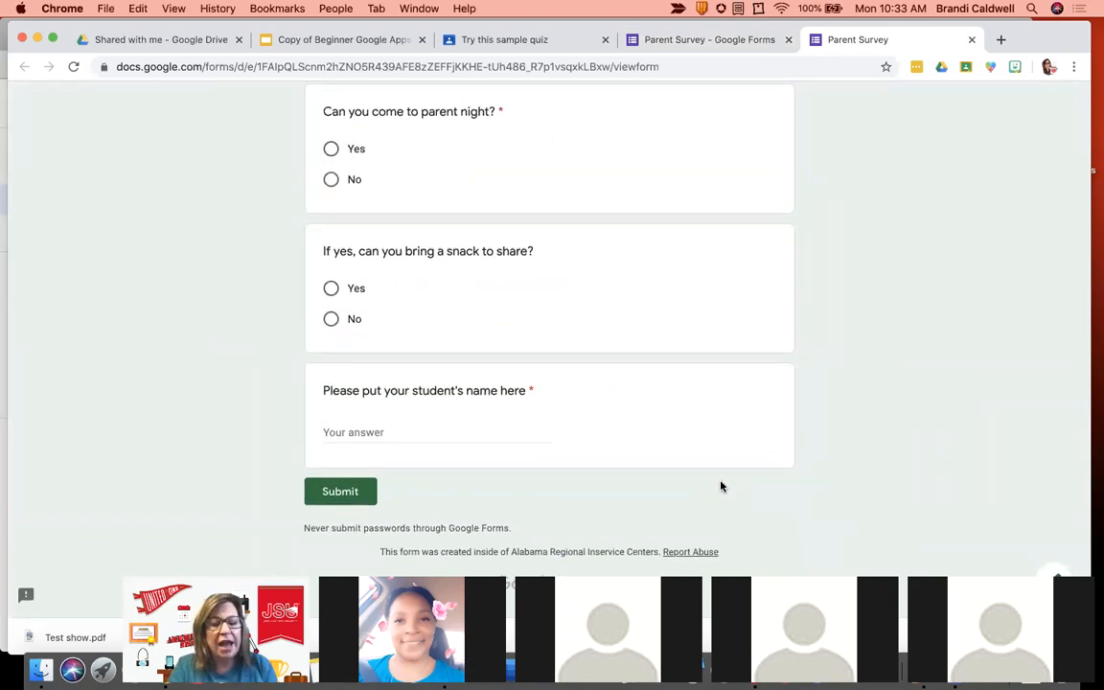
scroll(722, 487, "up", 10)
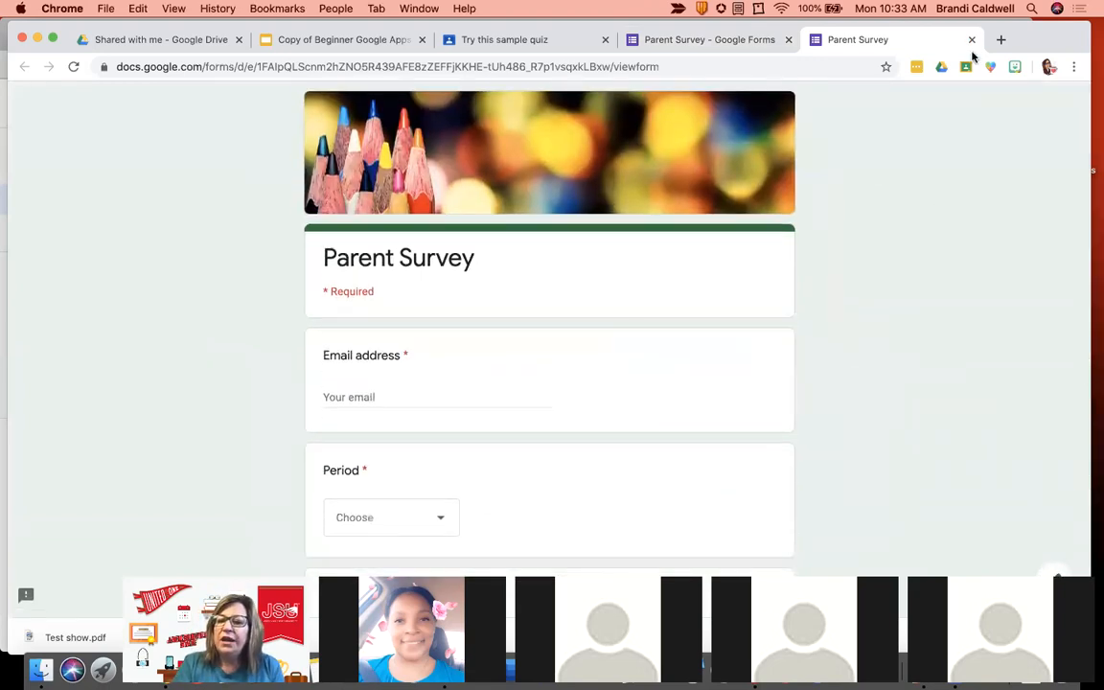
left_click(972, 40)
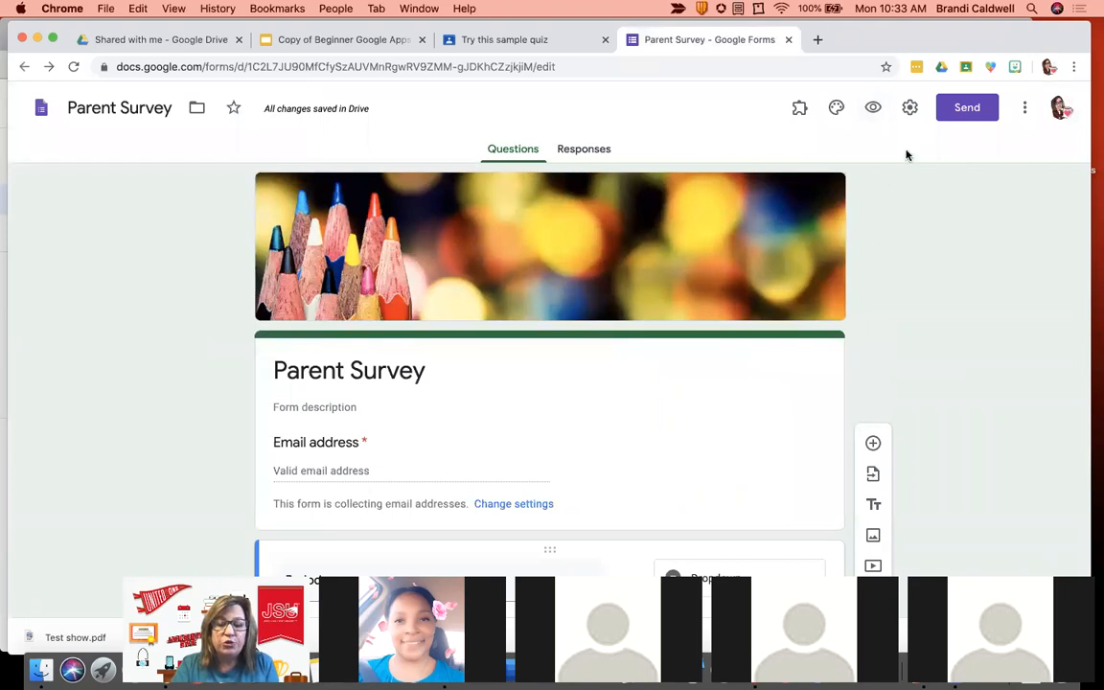
Make the parent survey a quiz in the form settings and save the change.
left_click(909, 109)
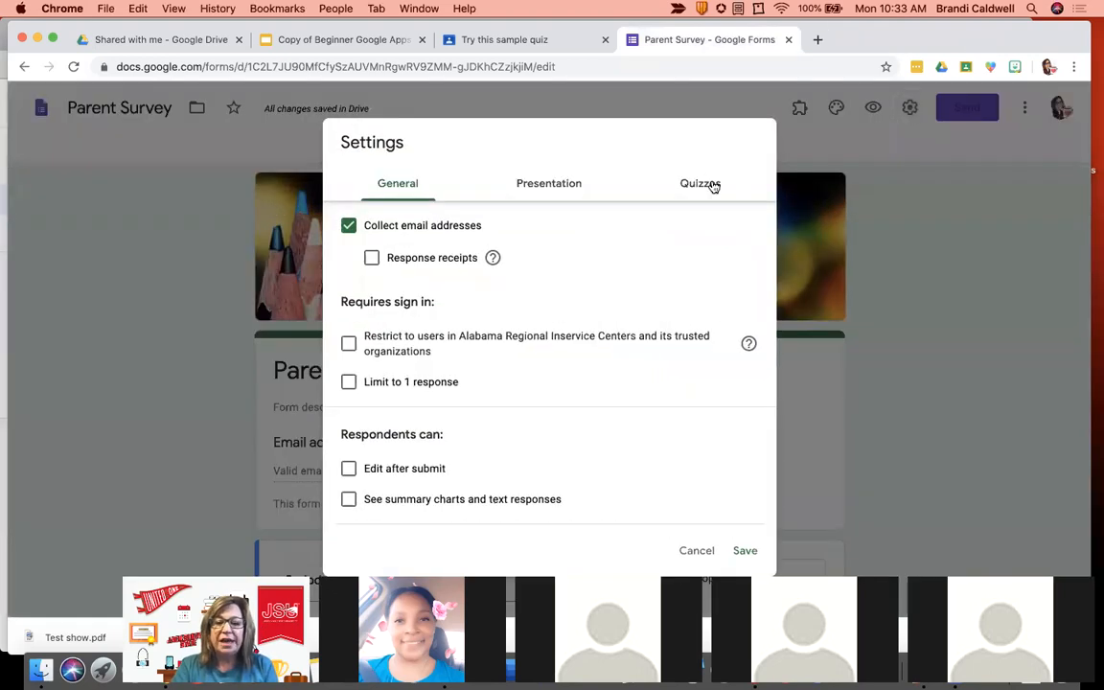
left_click(715, 185)
left_click(354, 222)
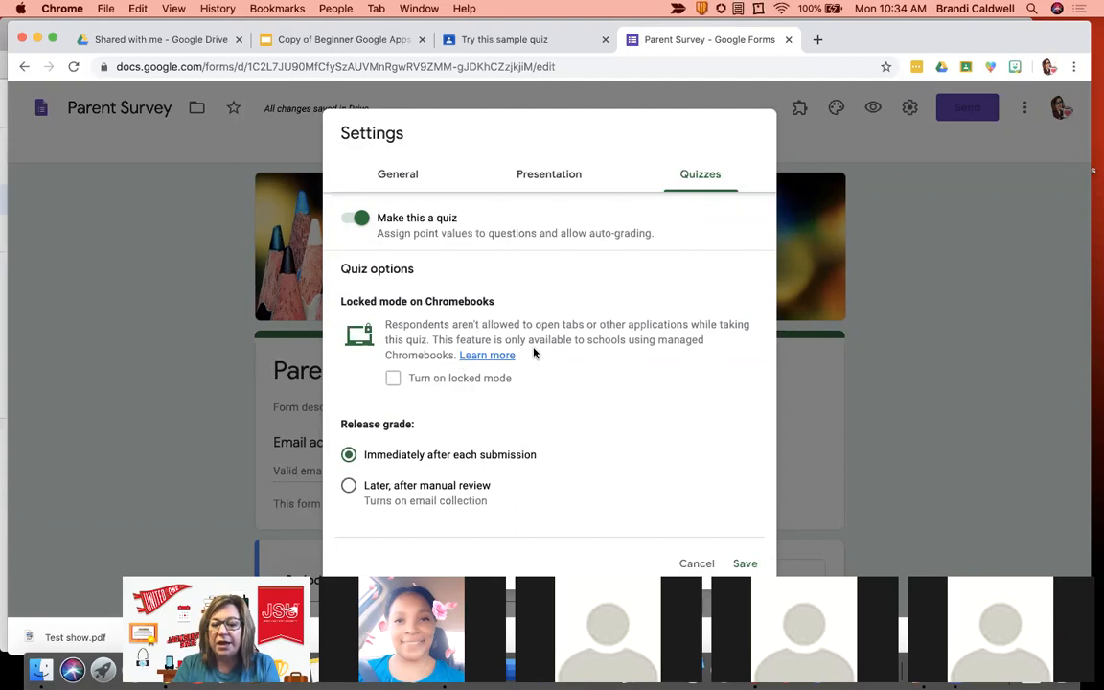
left_click(744, 565)
Mark option 1 as the correct answer in the Period question's answer key.
scroll(895, 523, "down", 5)
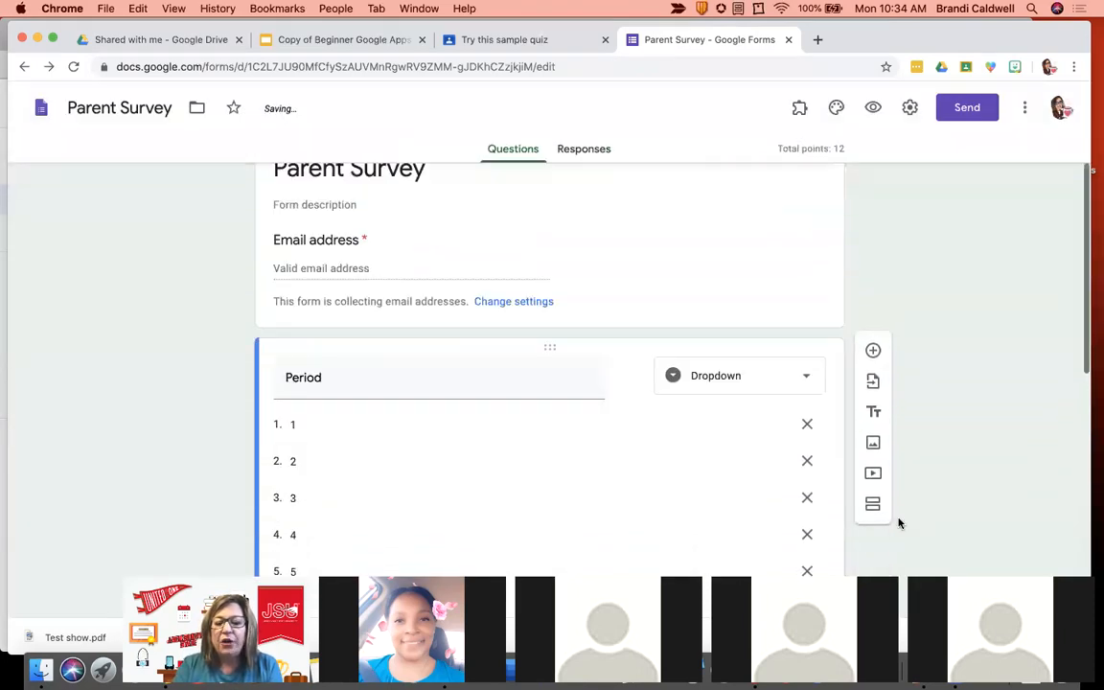
scroll(898, 522, "down", 2)
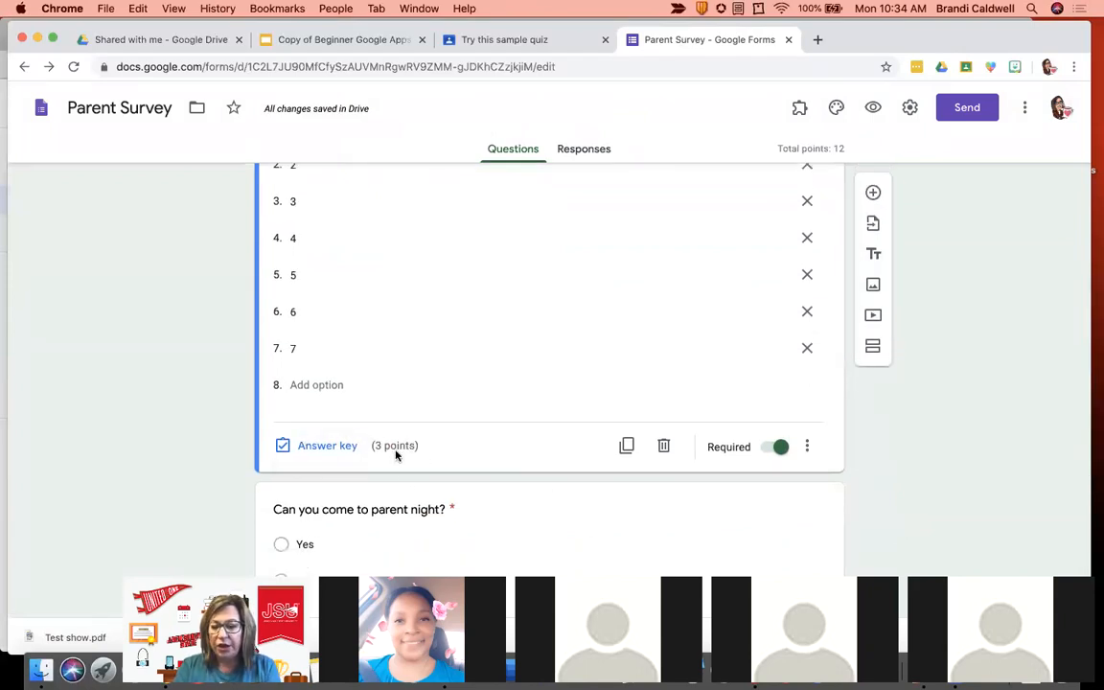
left_click(317, 453)
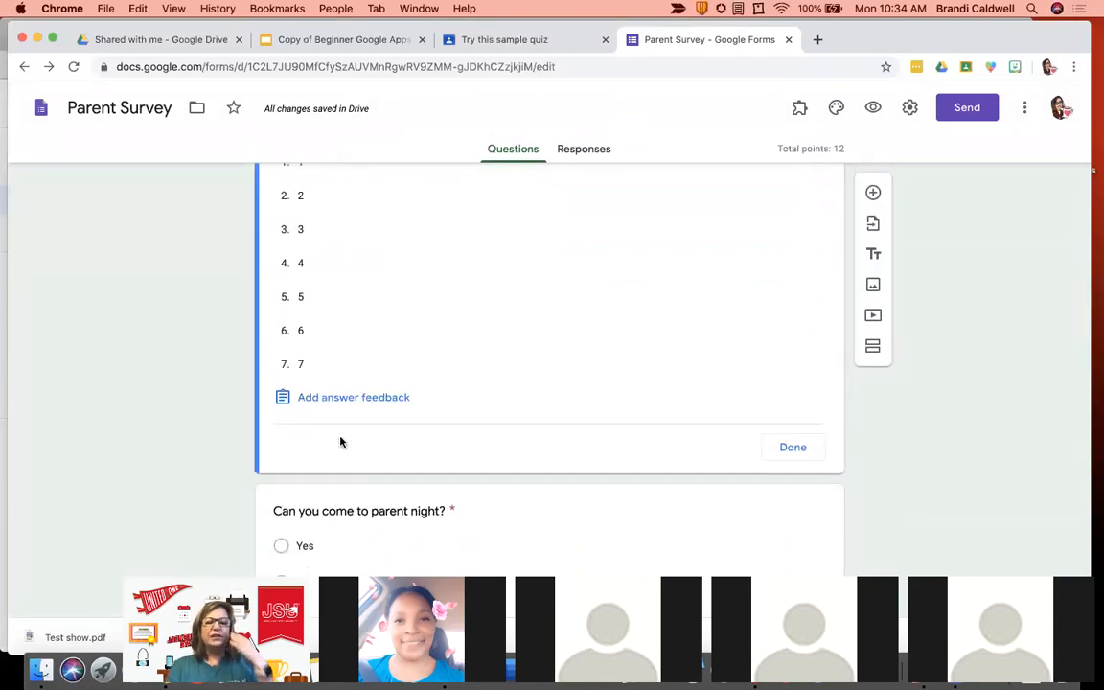
scroll(370, 397, "up", 2)
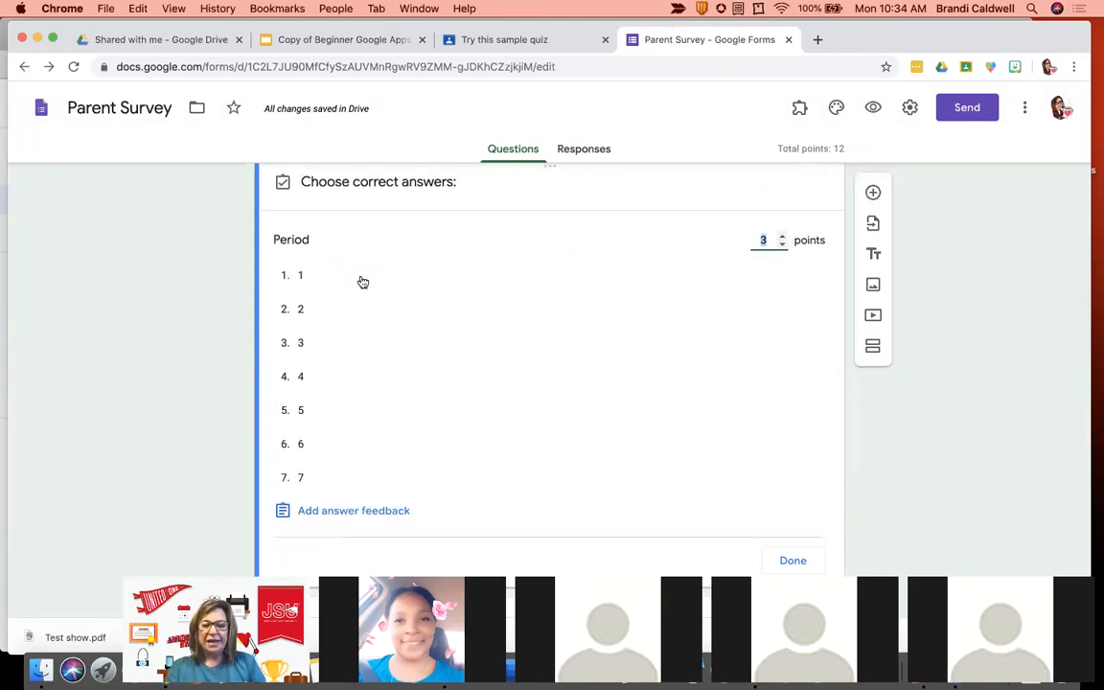
left_click(361, 282)
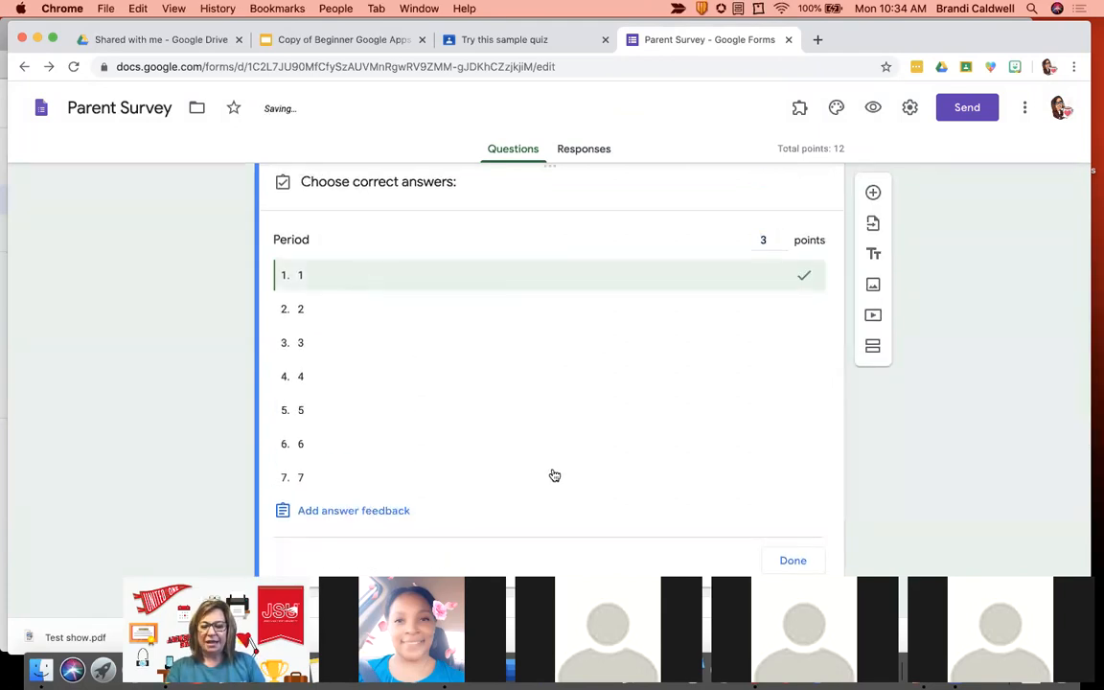
left_click(794, 561)
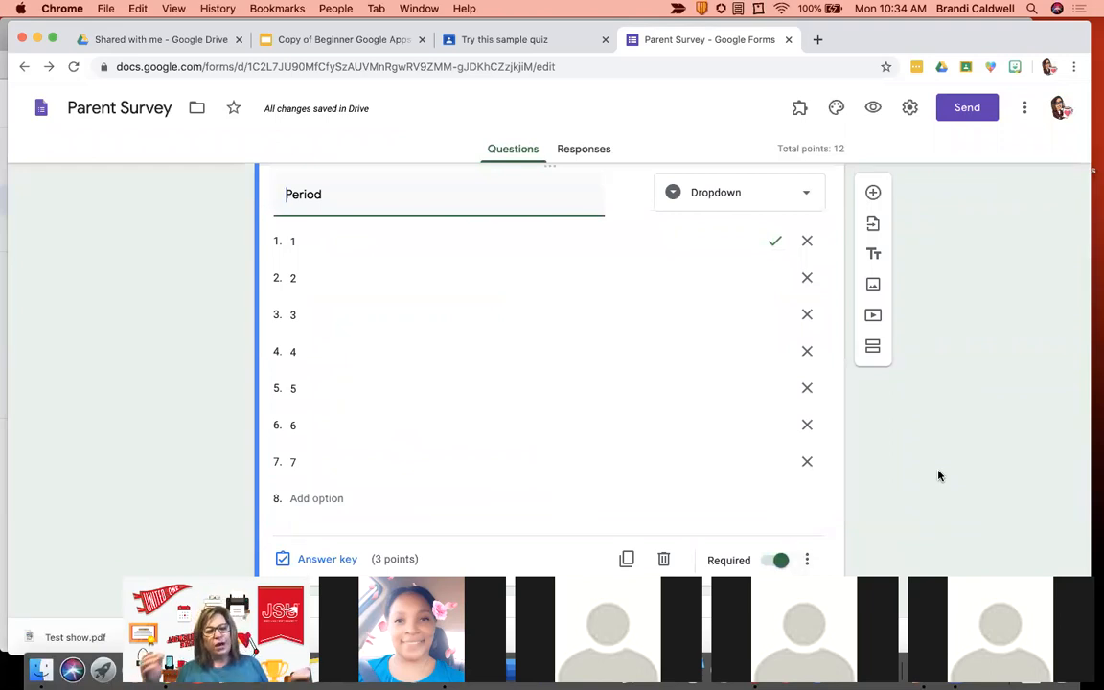
Mark Yes as the correct answer in the snack question's answer key.
scroll(939, 476, "down", 1)
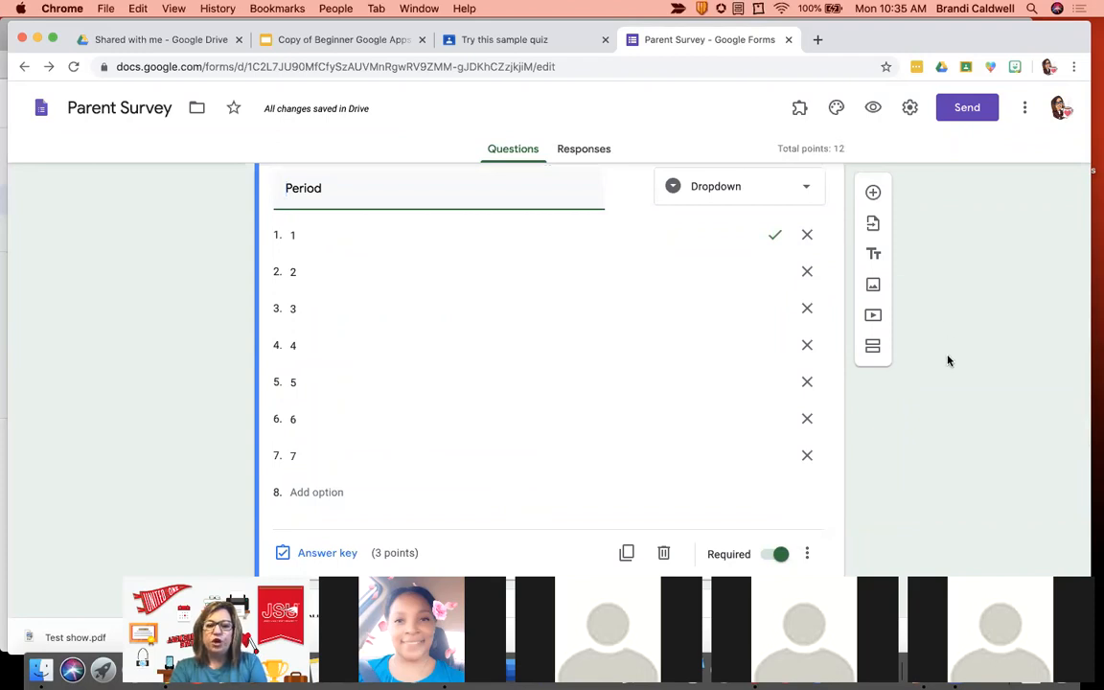
scroll(947, 360, "down", 5)
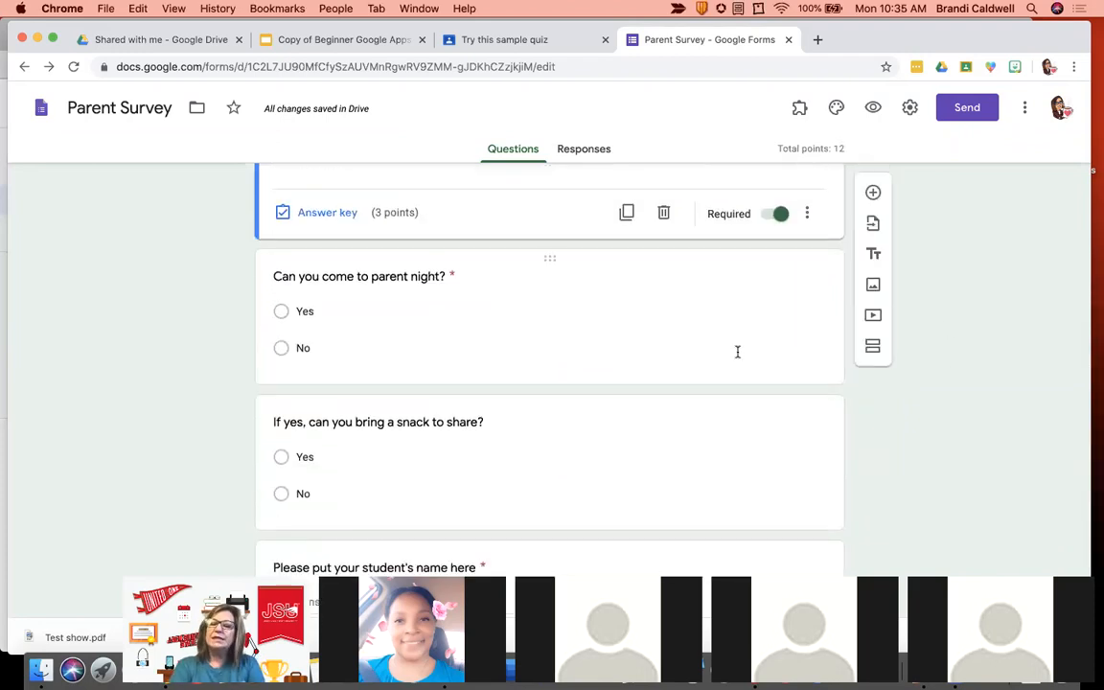
scroll(737, 355, "down", 1)
left_click(737, 357)
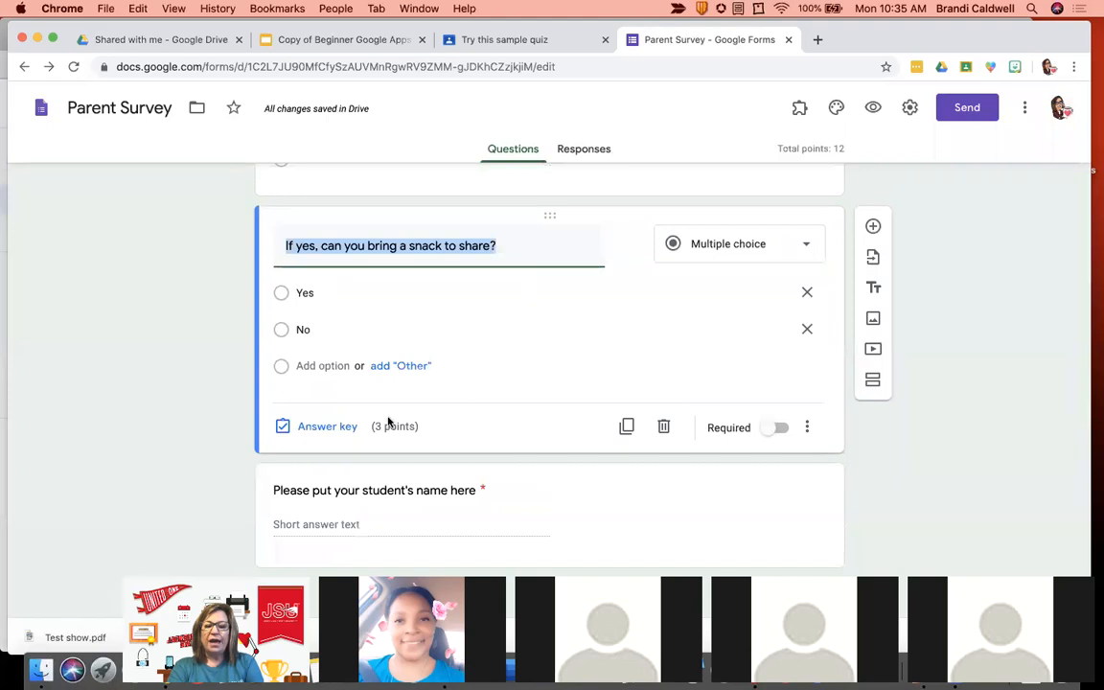
left_click(340, 423)
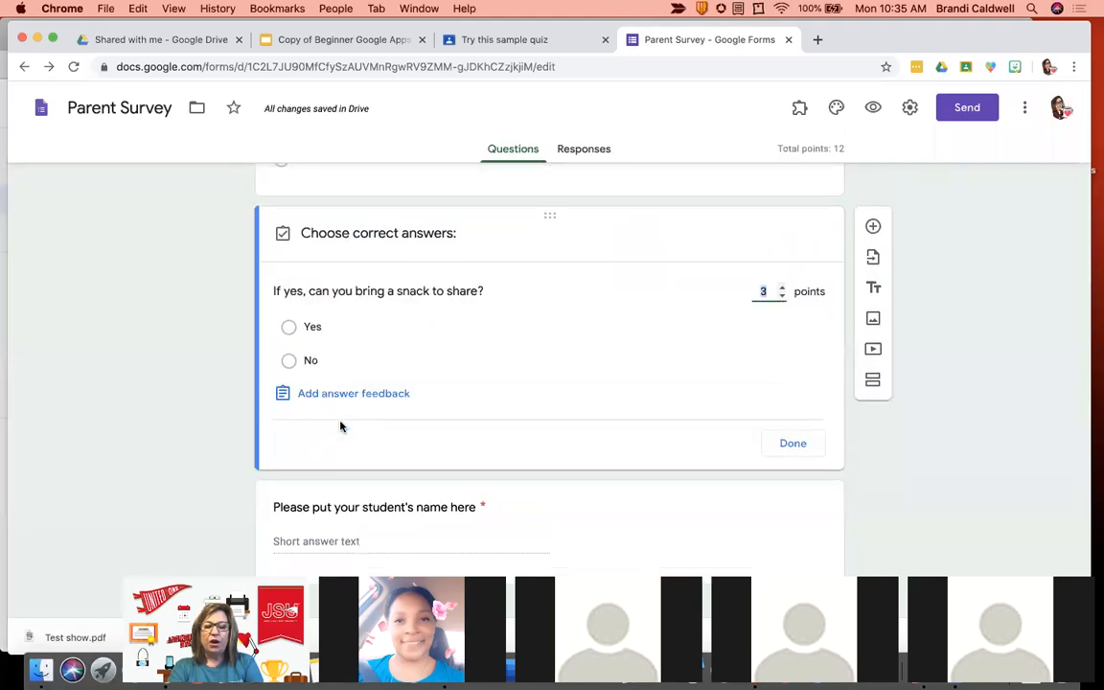
left_click(381, 327)
left_click(801, 440)
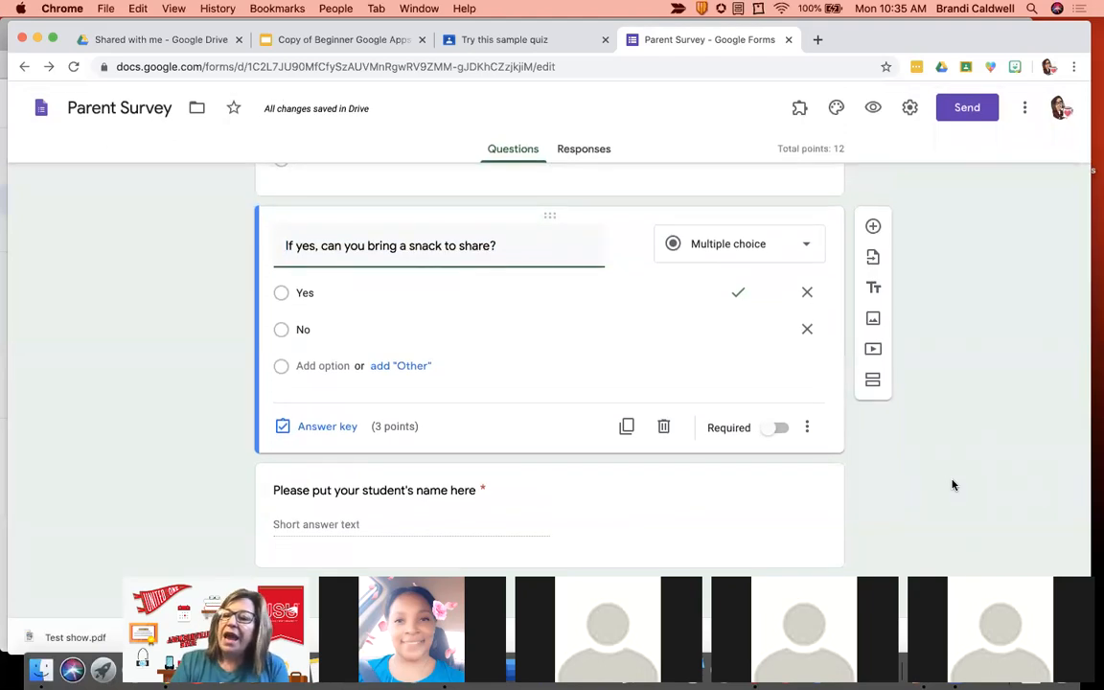
View the survey's responses page and look through the files shared in Google Drive.
scroll(953, 485, "up", 10)
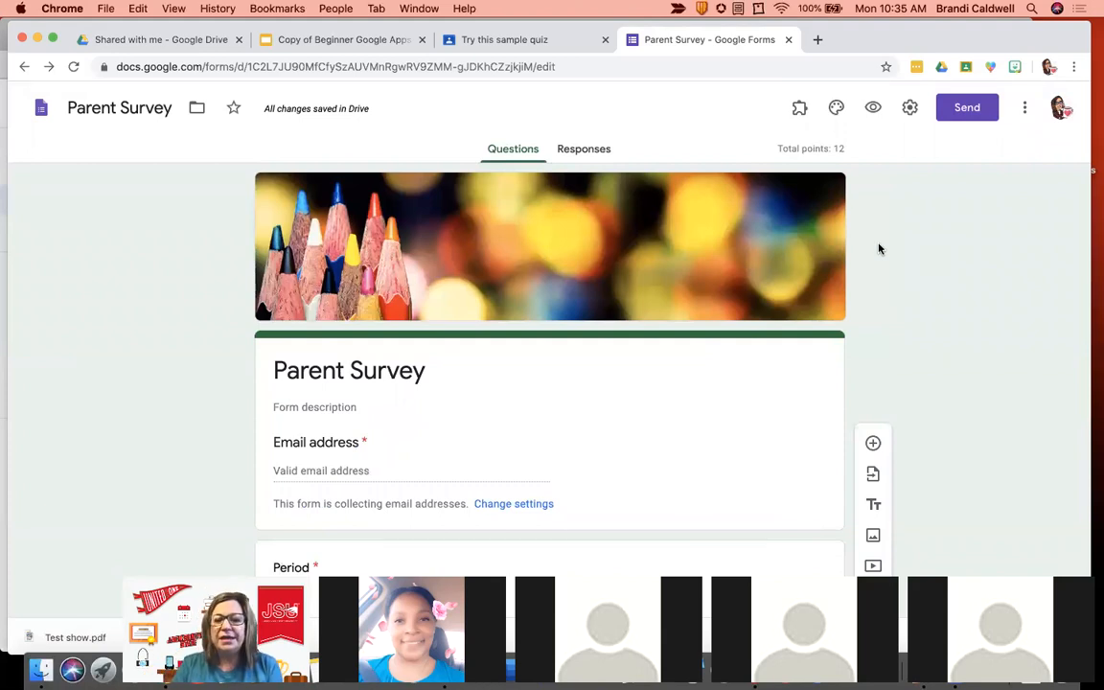
left_click(582, 150)
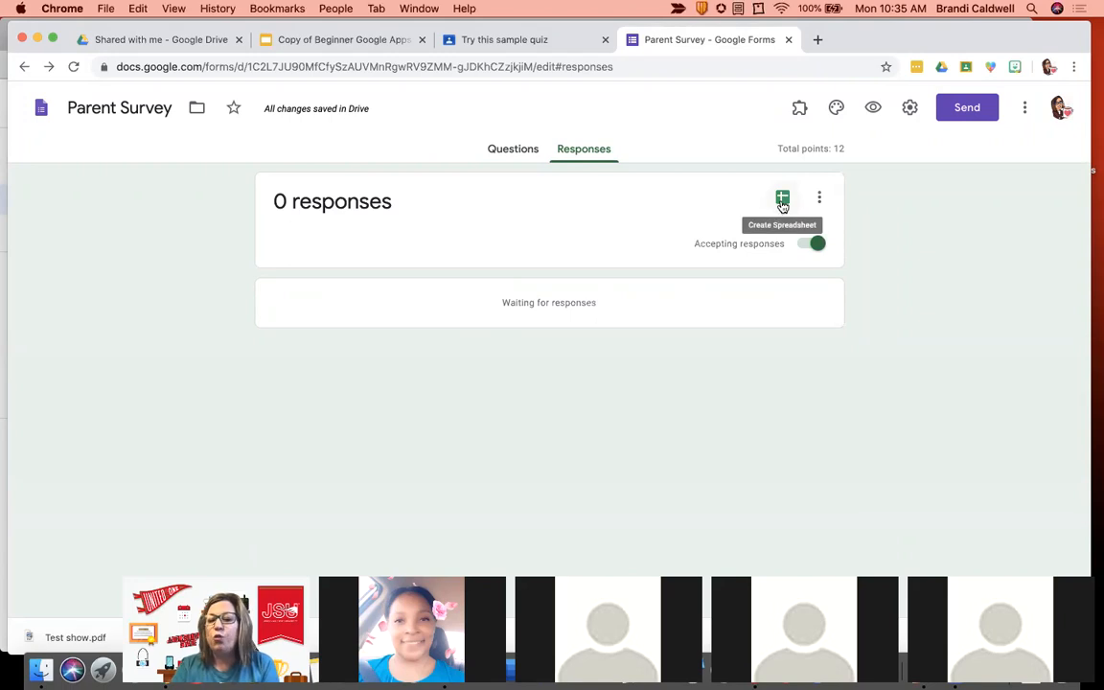
left_click(202, 38)
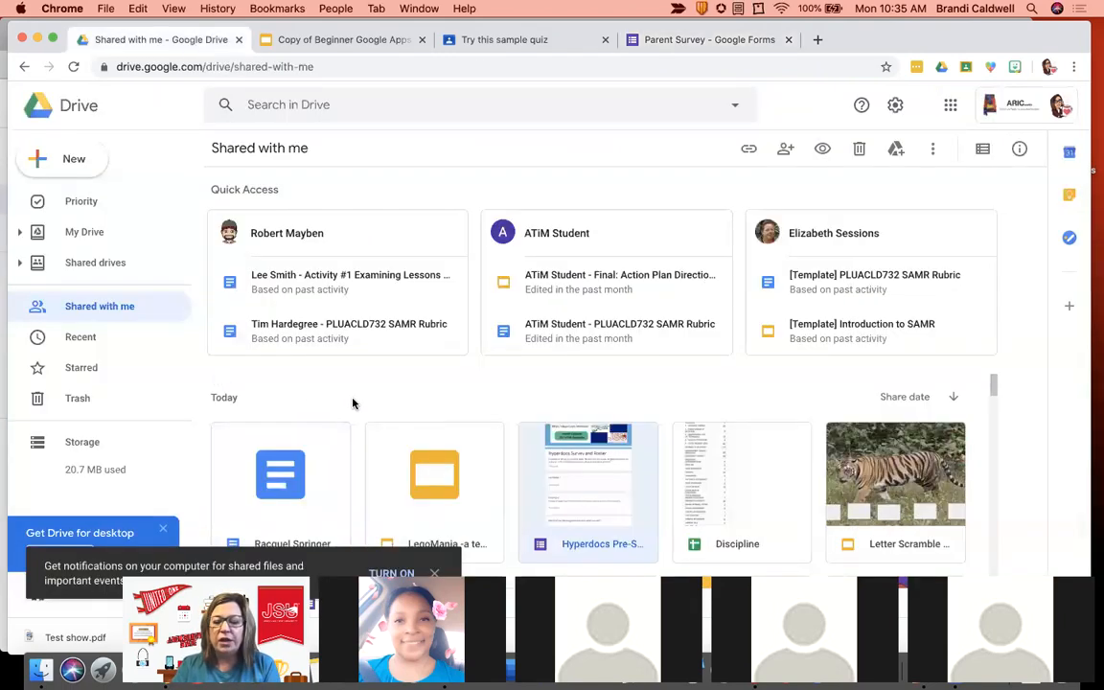
scroll(588, 474, "down", 5)
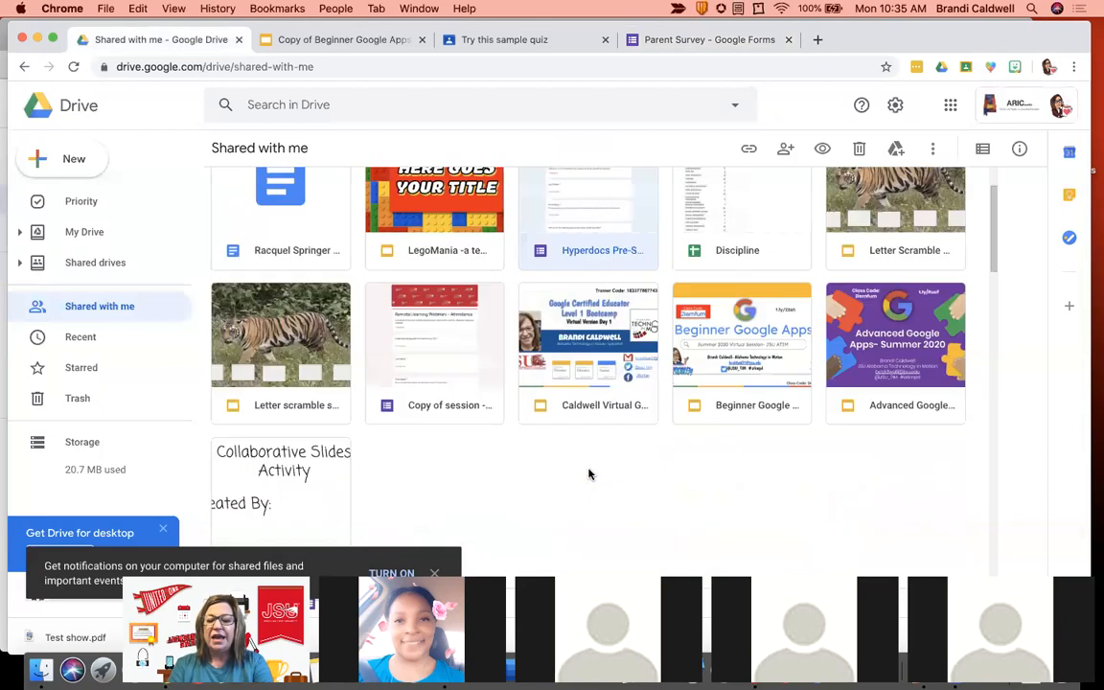
scroll(588, 474, "down", 3)
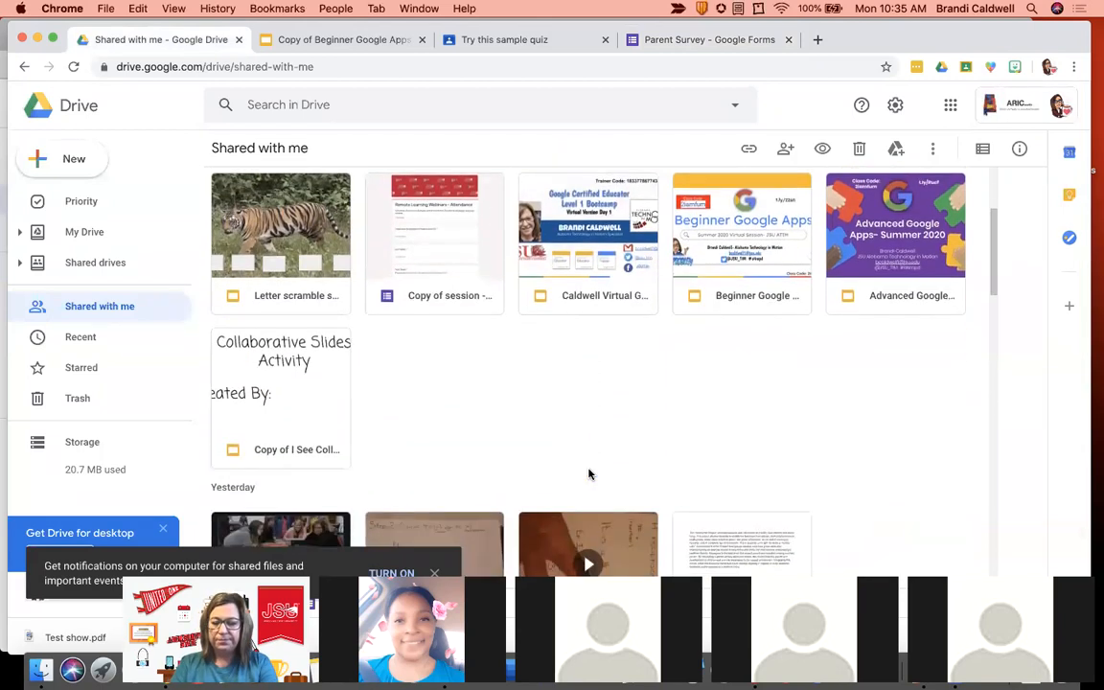
scroll(589, 474, "up", 4)
scroll(522, 418, "down", 10)
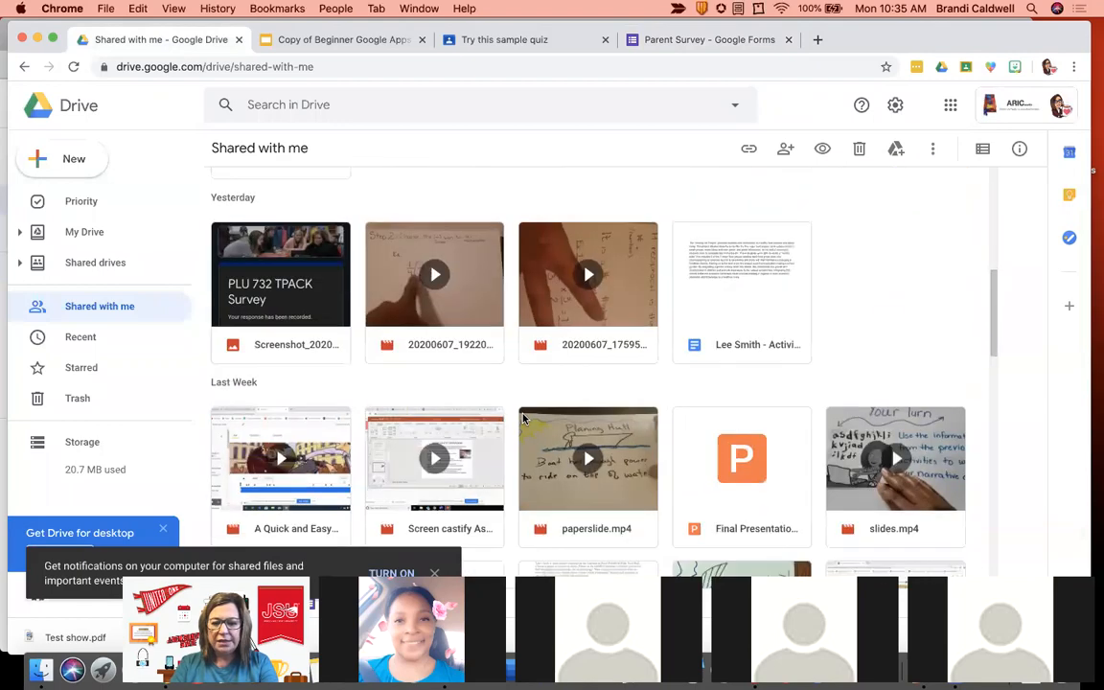
scroll(522, 418, "down", 12)
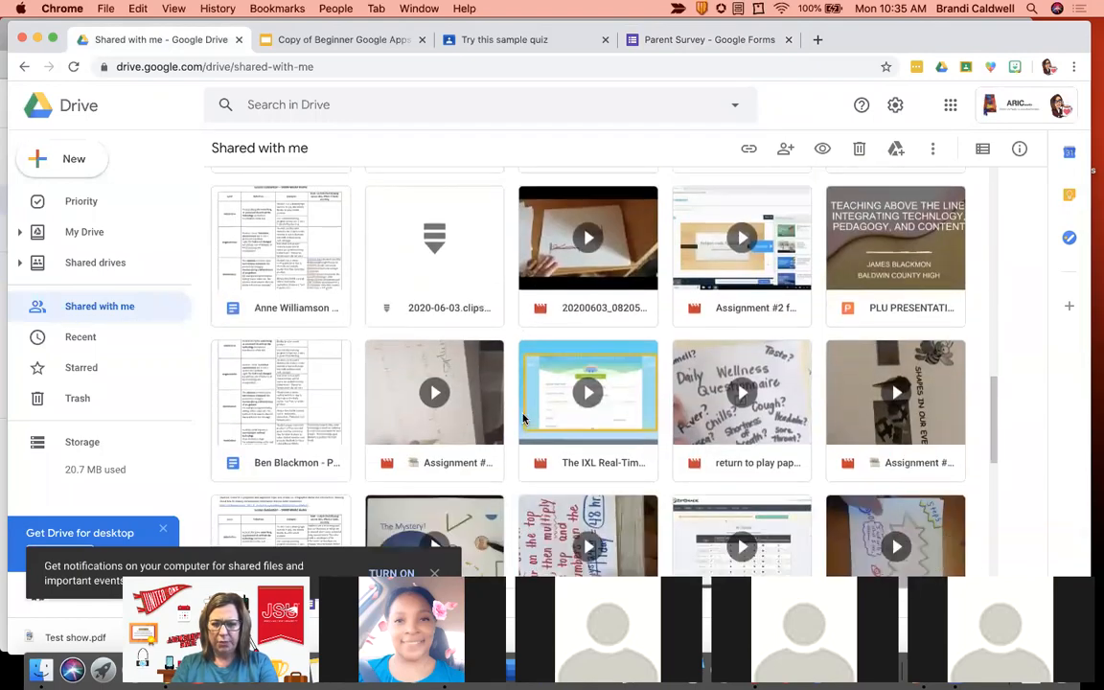
scroll(522, 418, "down", 8)
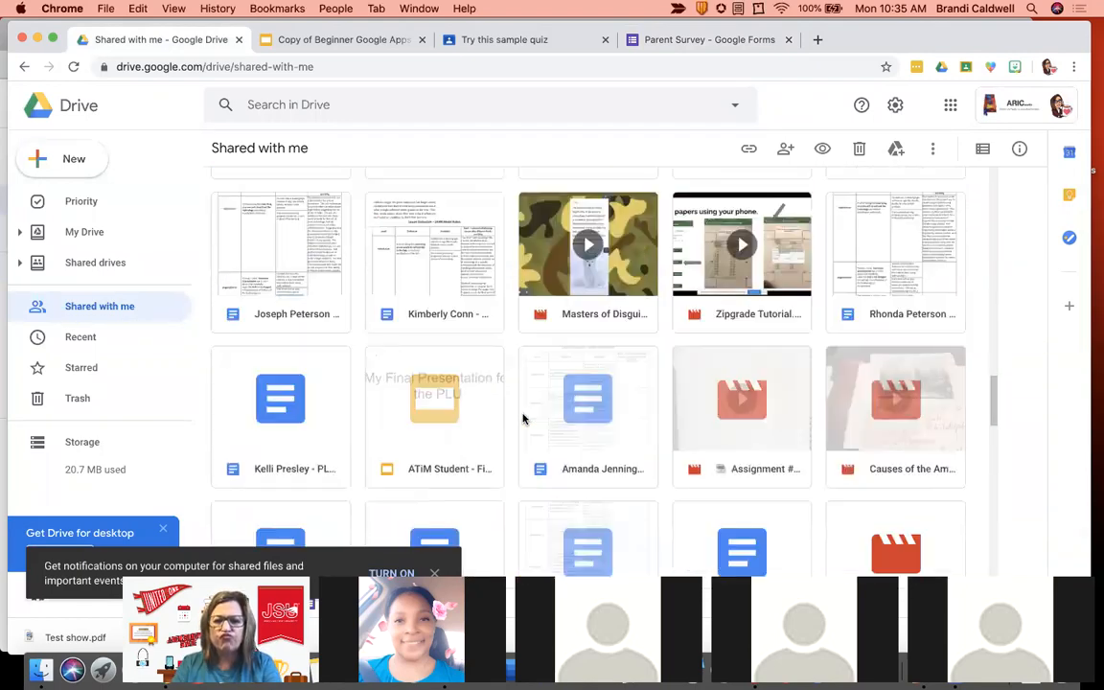
scroll(524, 419, "up", 20)
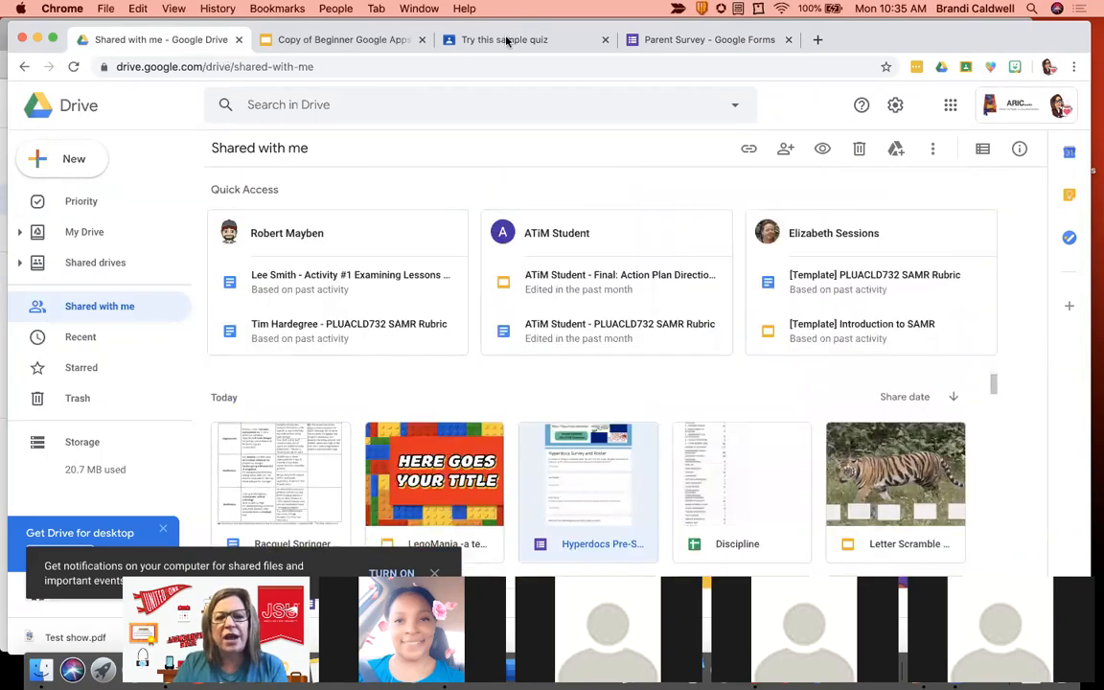
Create a new spreadsheet named Parent Survey (Responses) for the survey's responses, examine its columns and close it.
left_click(676, 39)
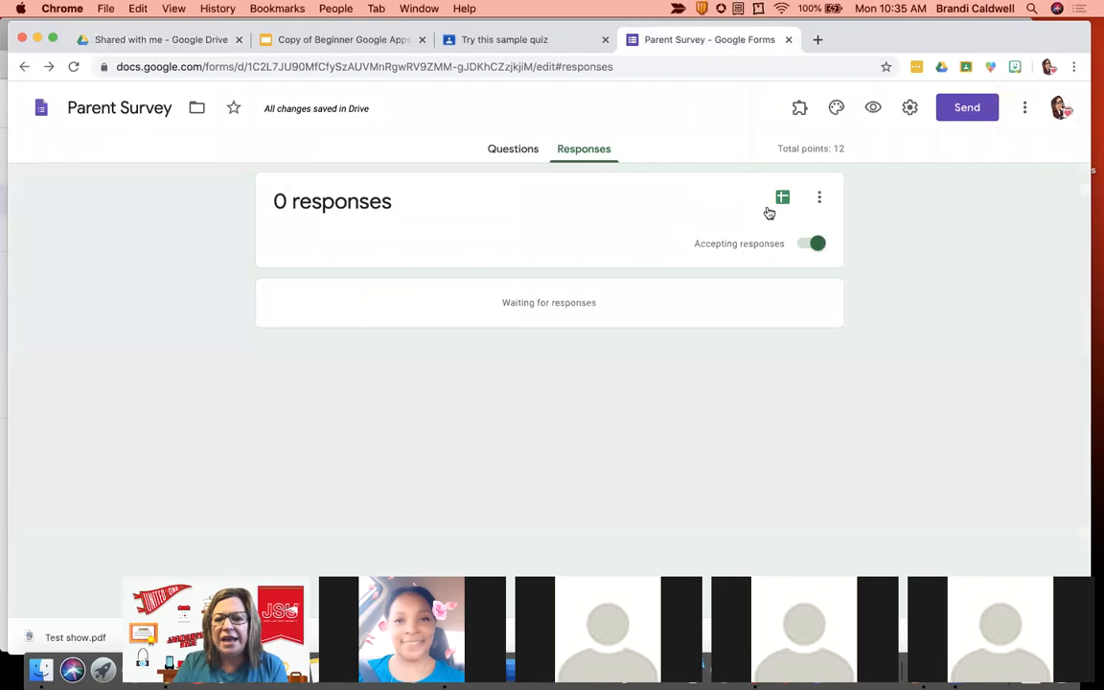
left_click(782, 196)
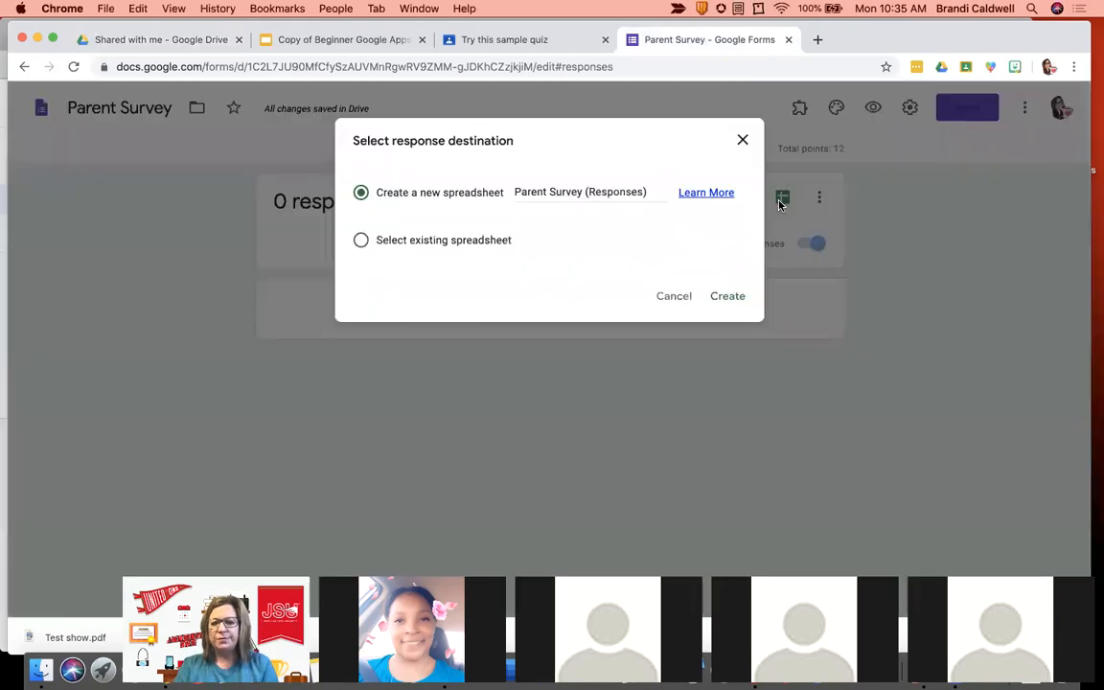
left_click(724, 299)
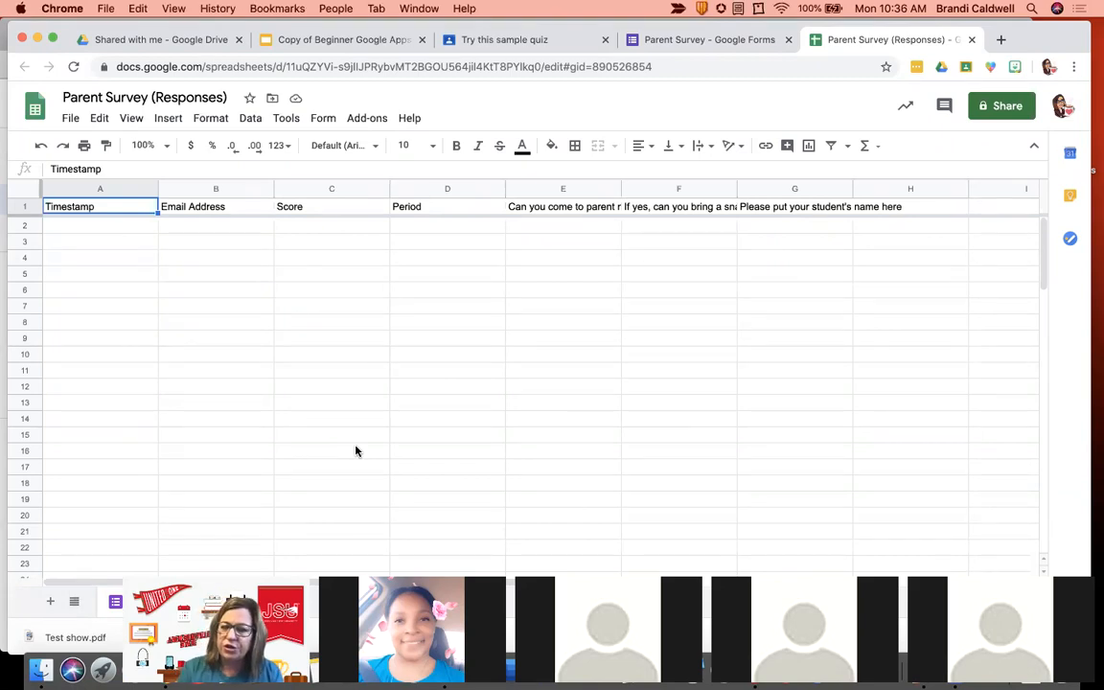
left_click(971, 40)
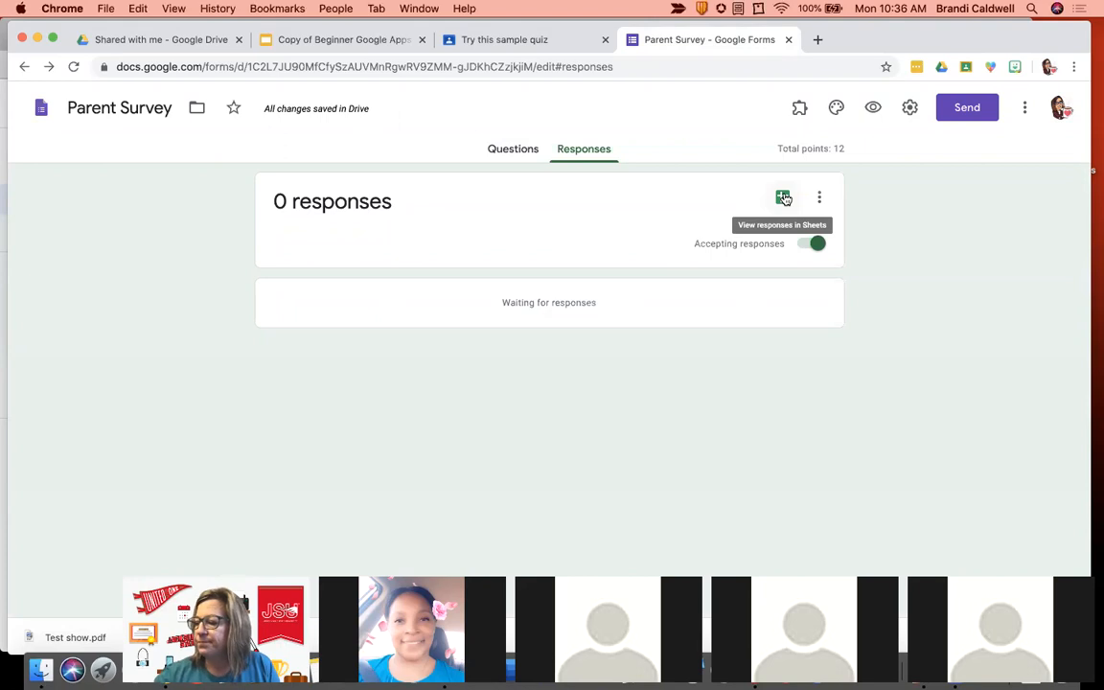
Switch to the Beginner Google Apps presentation and view the Locked Quiz slide and the Go to Classroom slide on the Vocab Quiz.
left_click(367, 40)
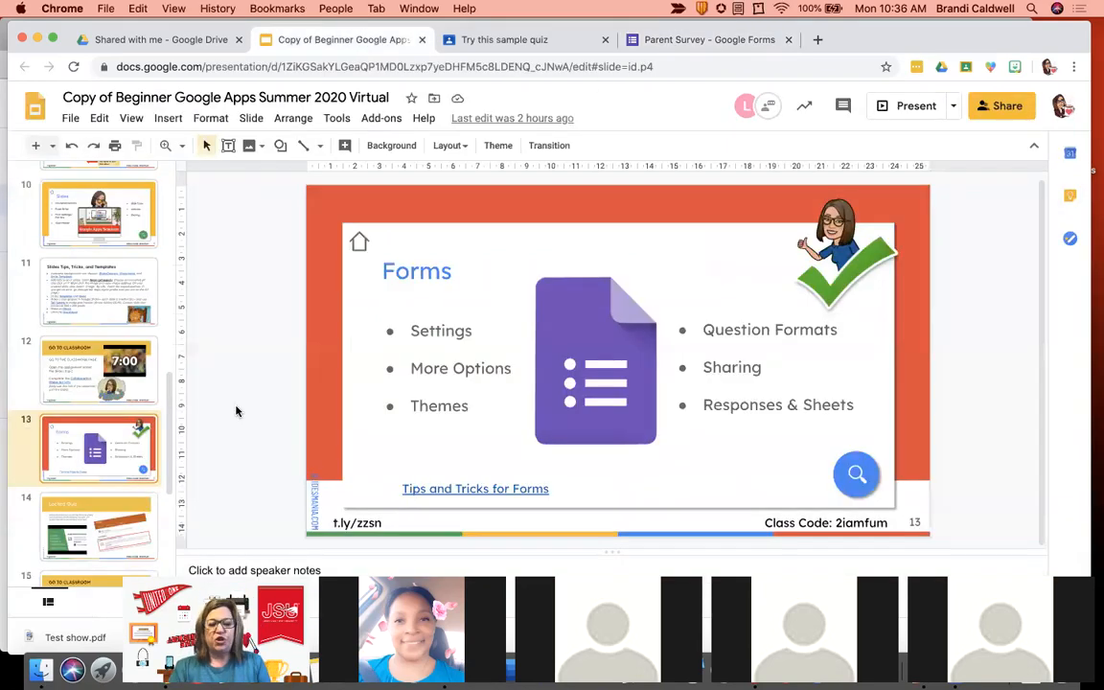
left_click(96, 531)
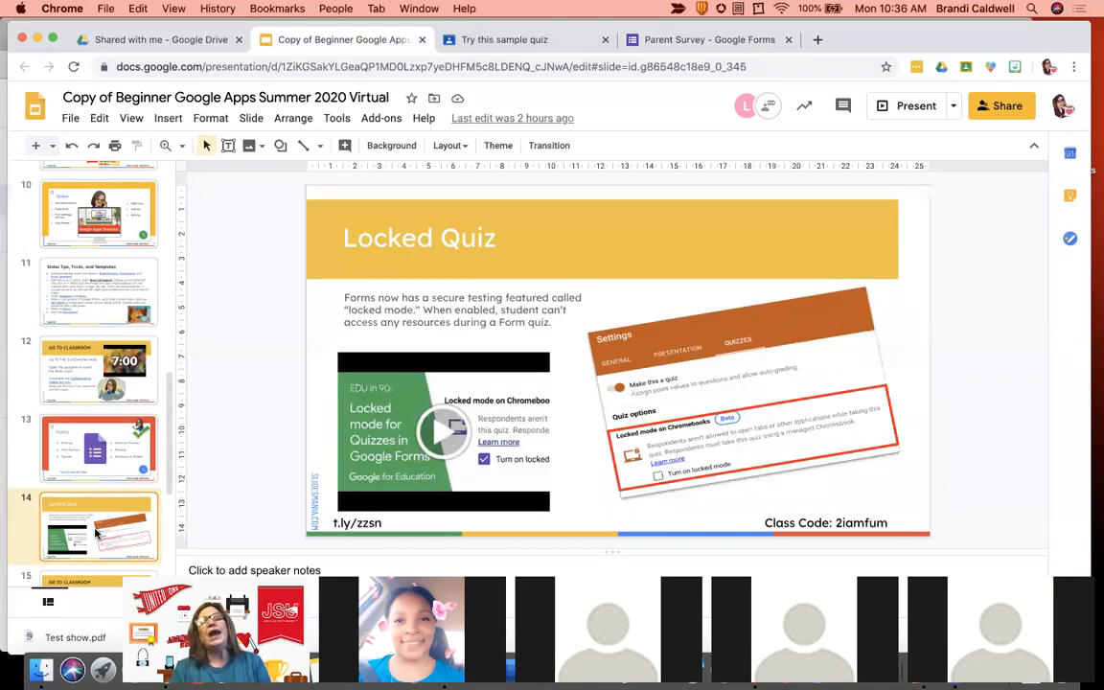
scroll(96, 534, "down", 1)
left_click(95, 534)
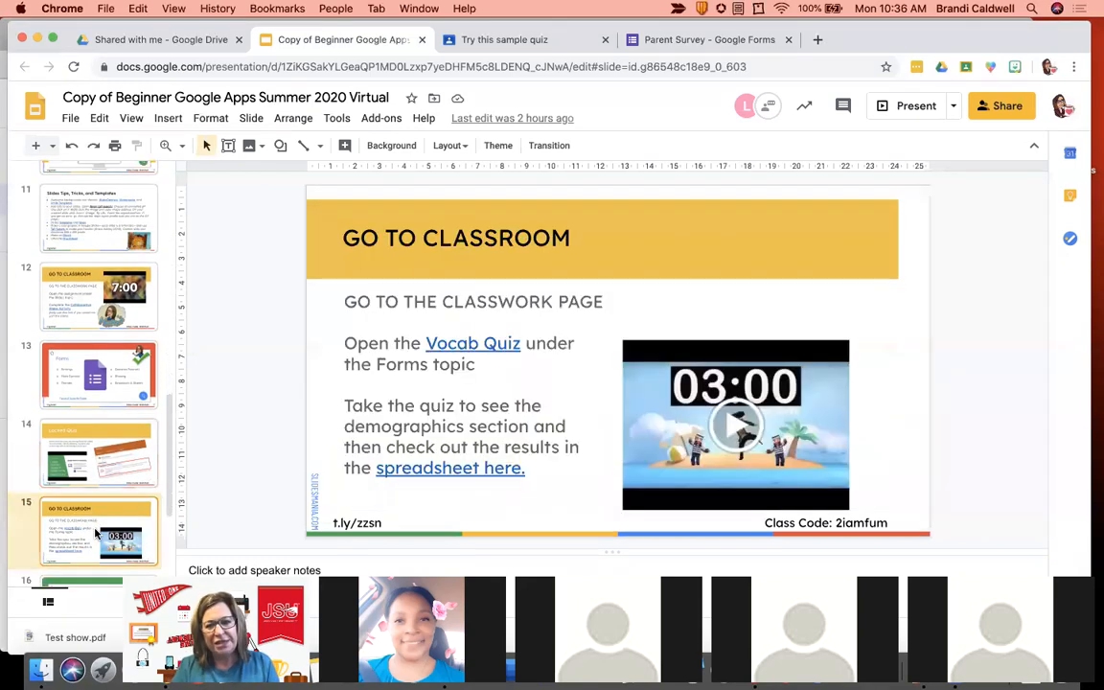